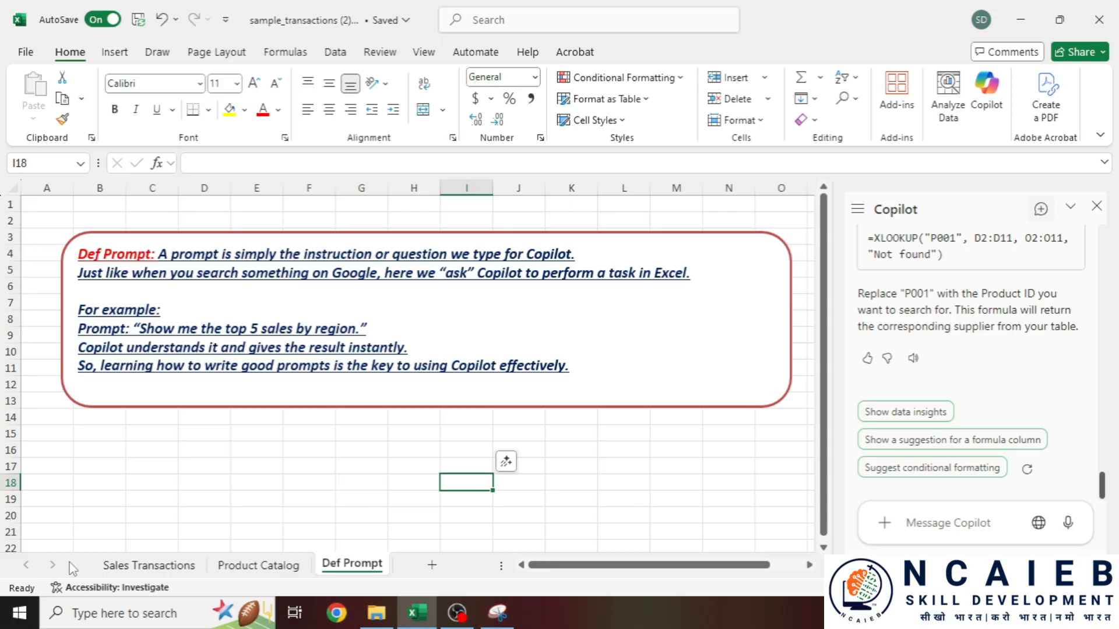
- Launch Chrome maximized with the chosen profile and search the web for 'microsoft 365'
left_click(149, 566)
left_click(338, 617)
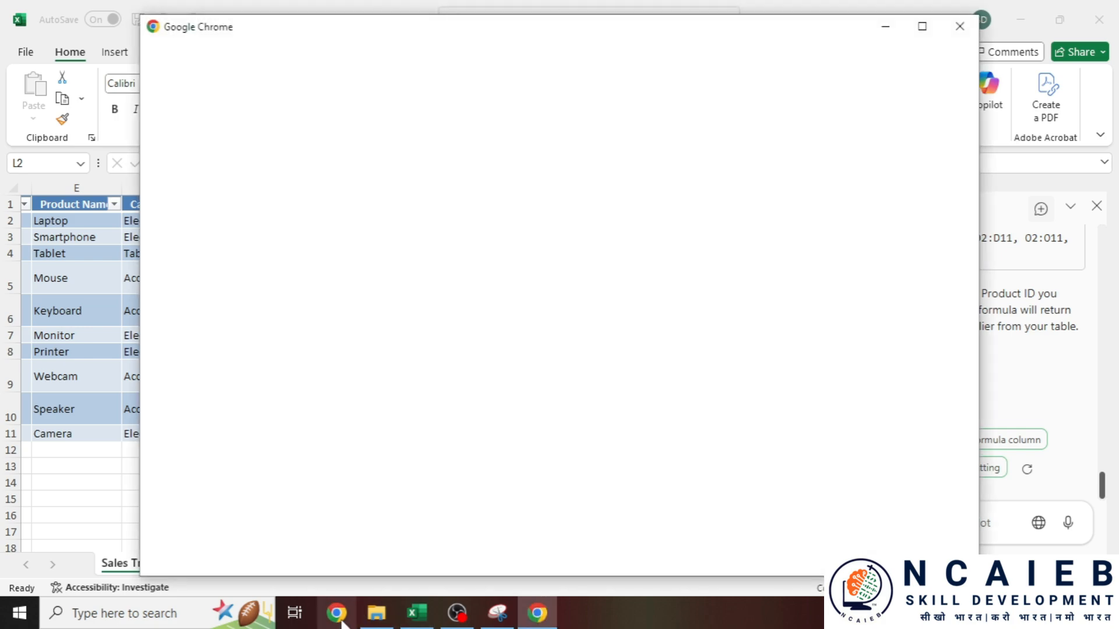
left_click(921, 26)
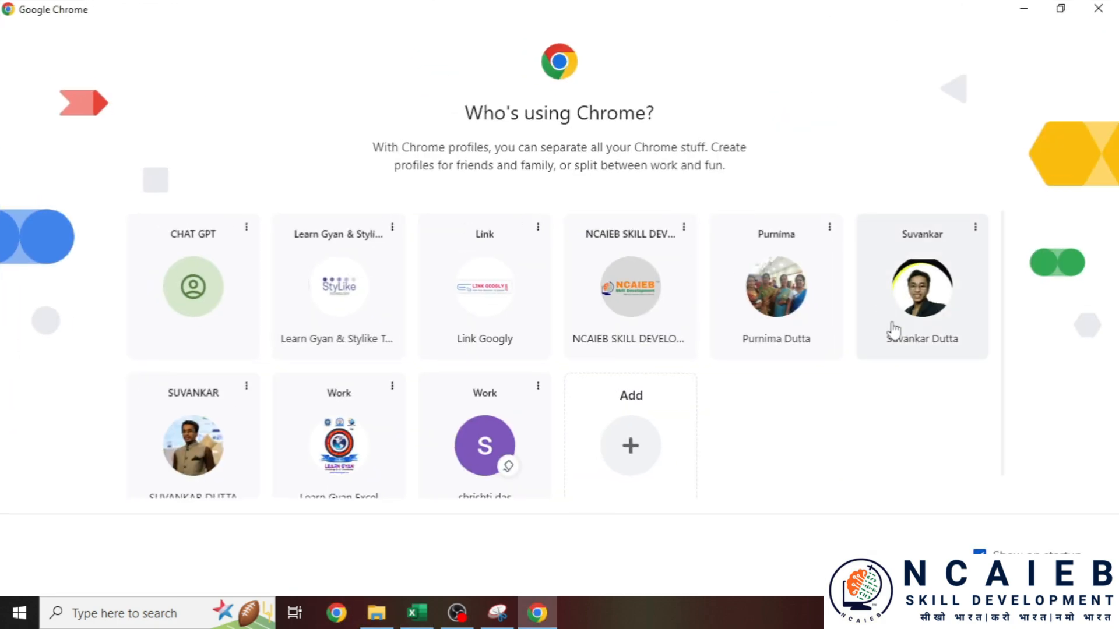
left_click(893, 329)
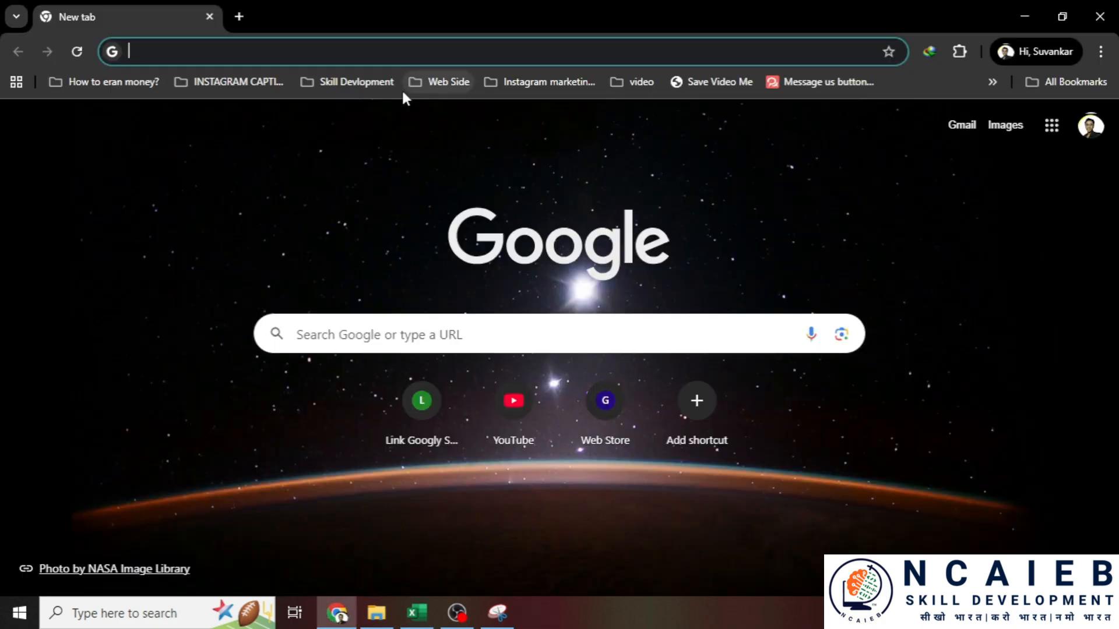
type("microsoft 365")
key("Return")
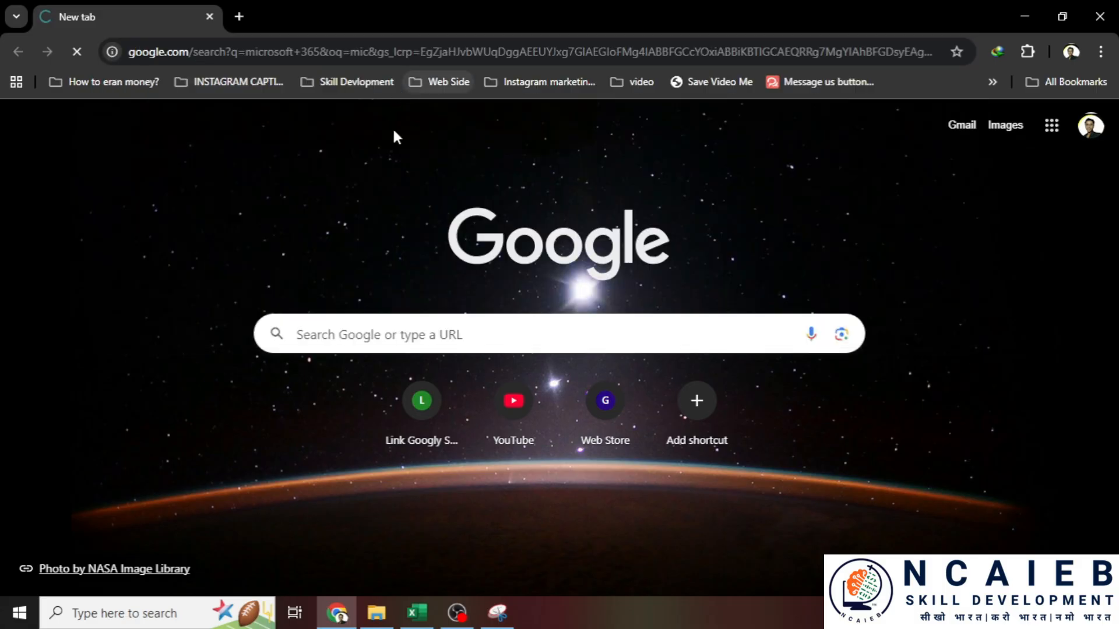
- Open the Microsoft 365 plans comparison page and view the Family and Personal yearly prices
left_click(299, 269)
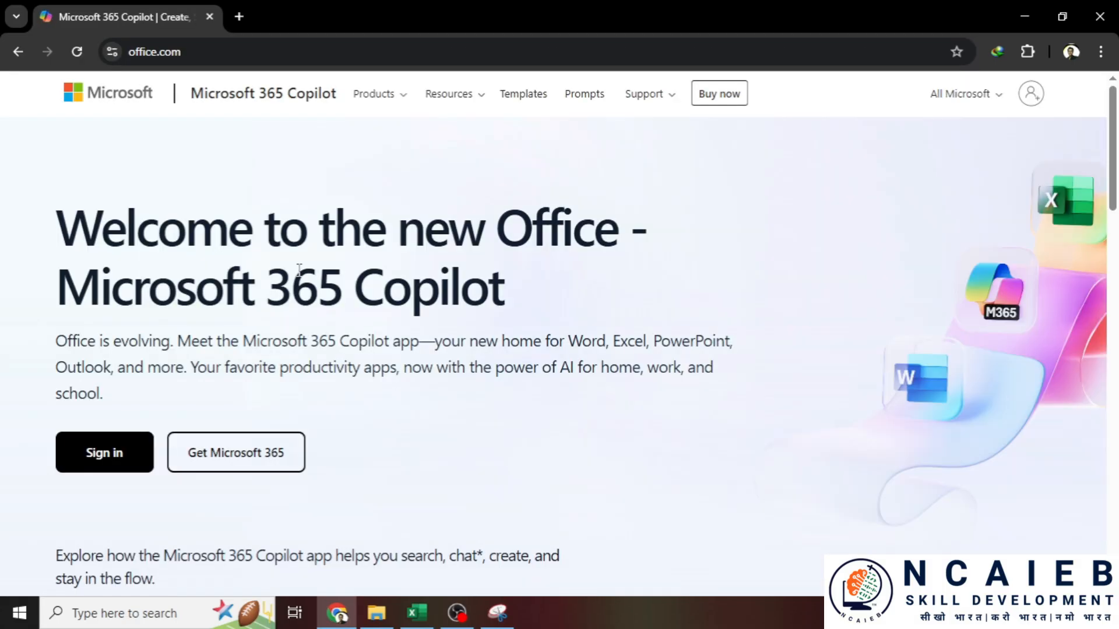
scroll(299, 269, "down", 3)
left_click(227, 298)
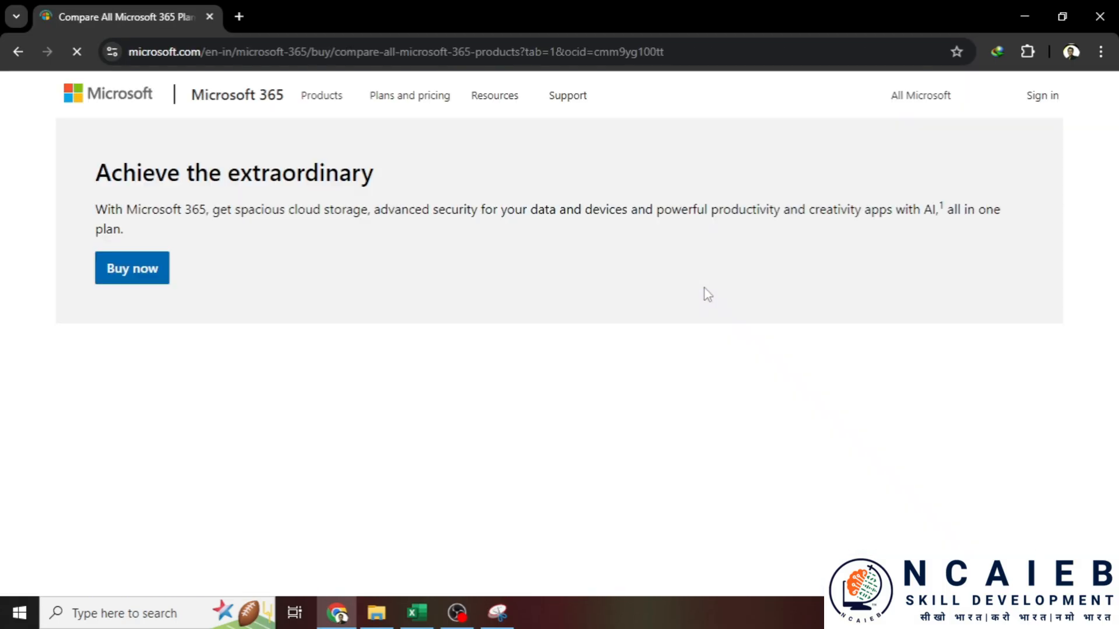
scroll(562, 408, "down", 5)
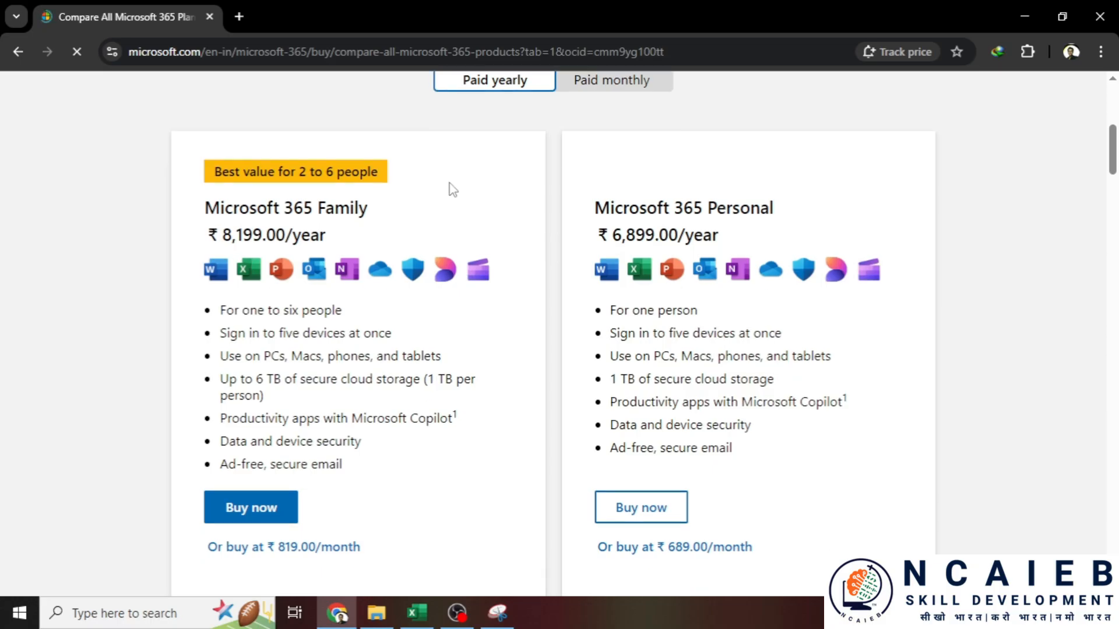
left_click_drag(639, 208, 770, 208)
scroll(601, 168, "up", 1)
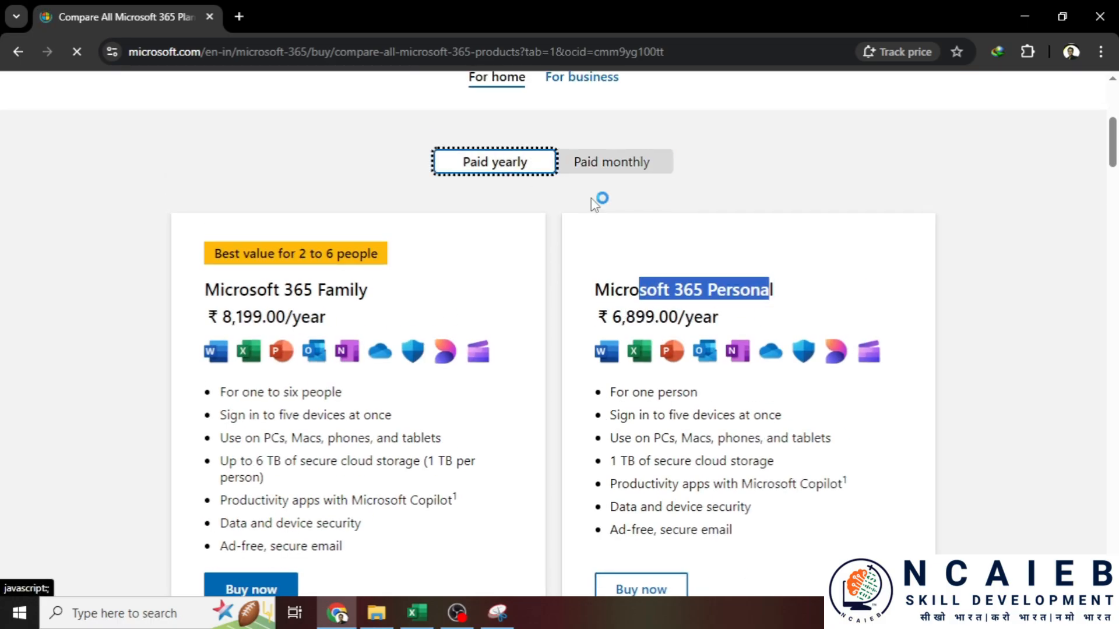
scroll(641, 192, "down", 5)
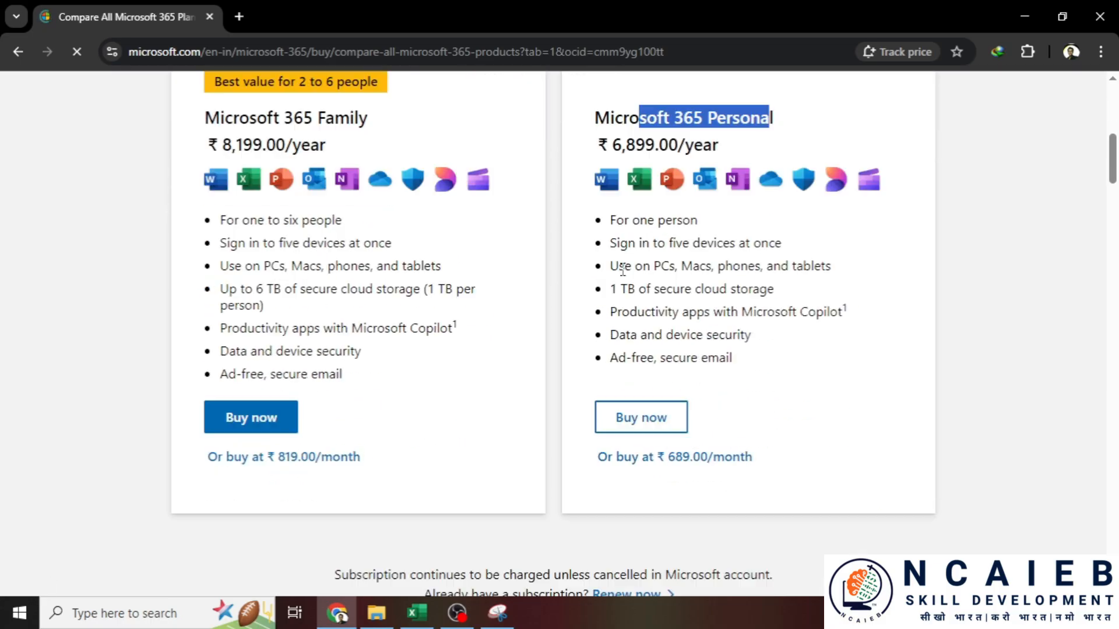
left_click(416, 612)
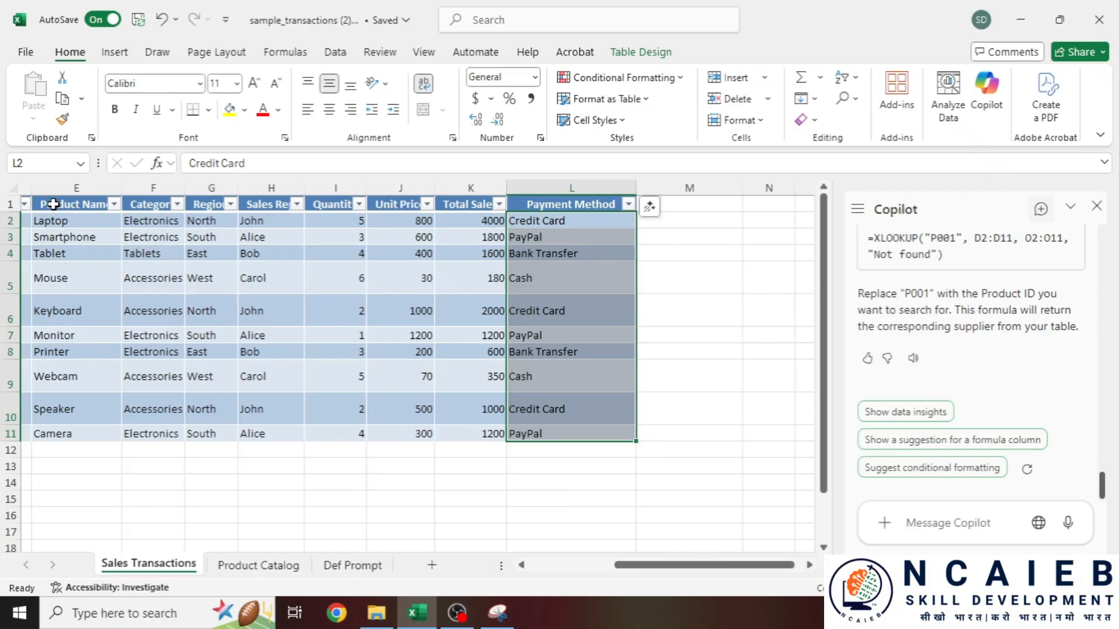
- Convert the Sales Transactions table A1:L11 to a normal range
left_click_drag(705, 564, 619, 565)
left_click_drag(75, 204, 668, 427)
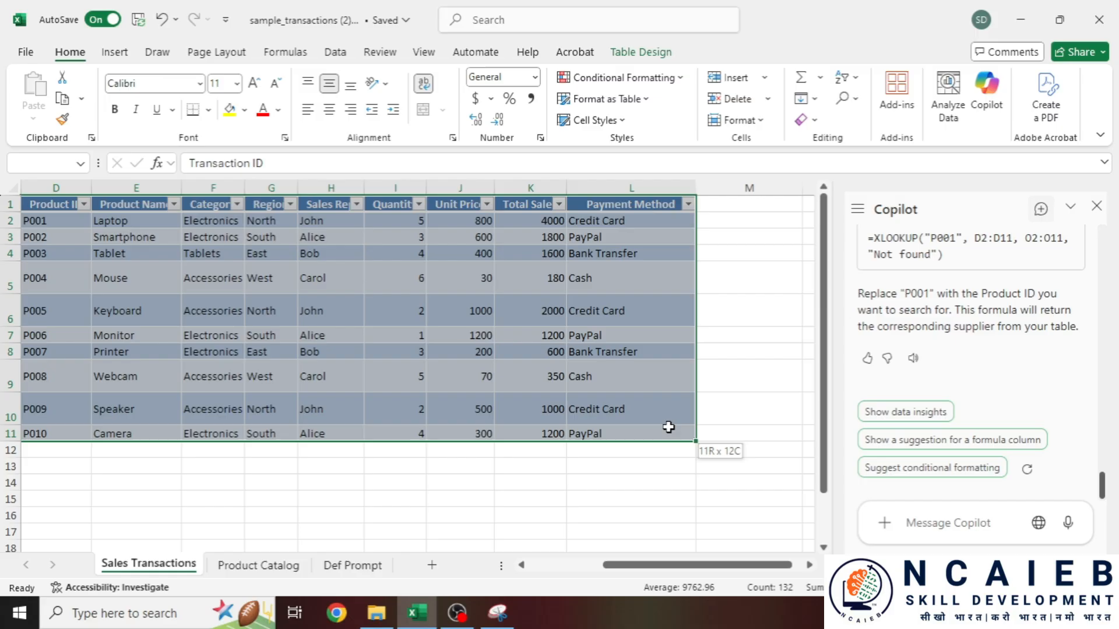
right_click(248, 254)
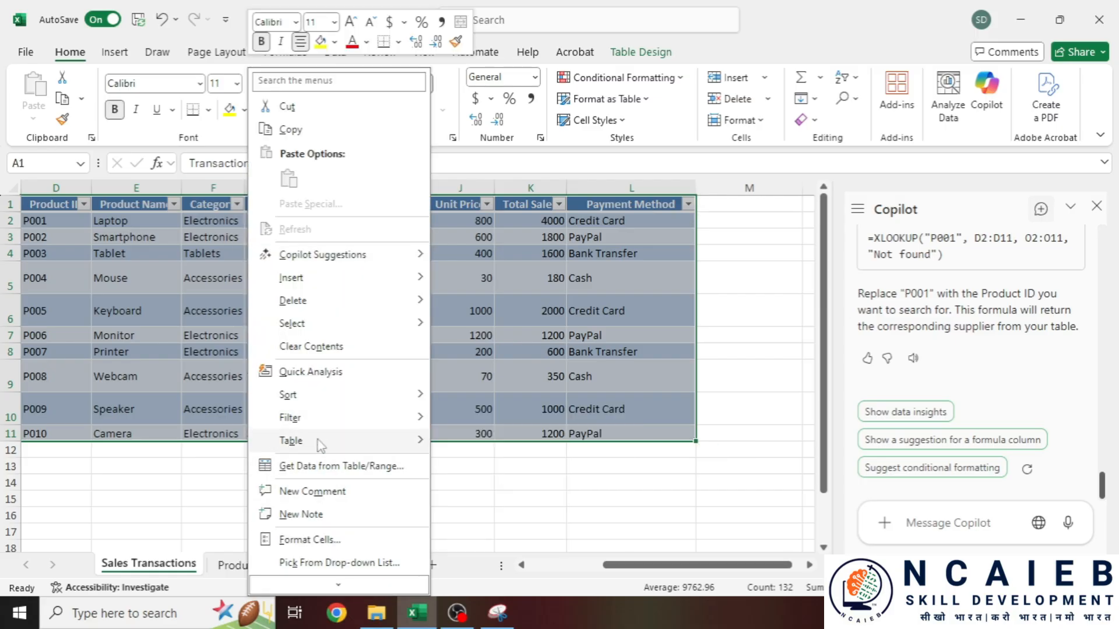
mouse_move(320, 441)
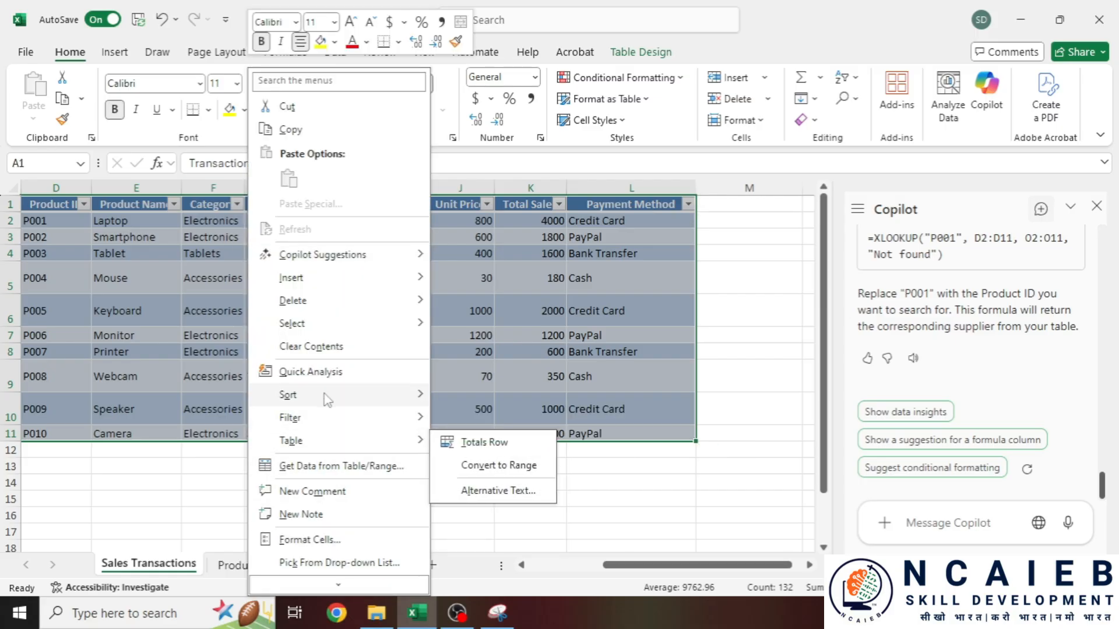
left_click(513, 465)
left_click(525, 354)
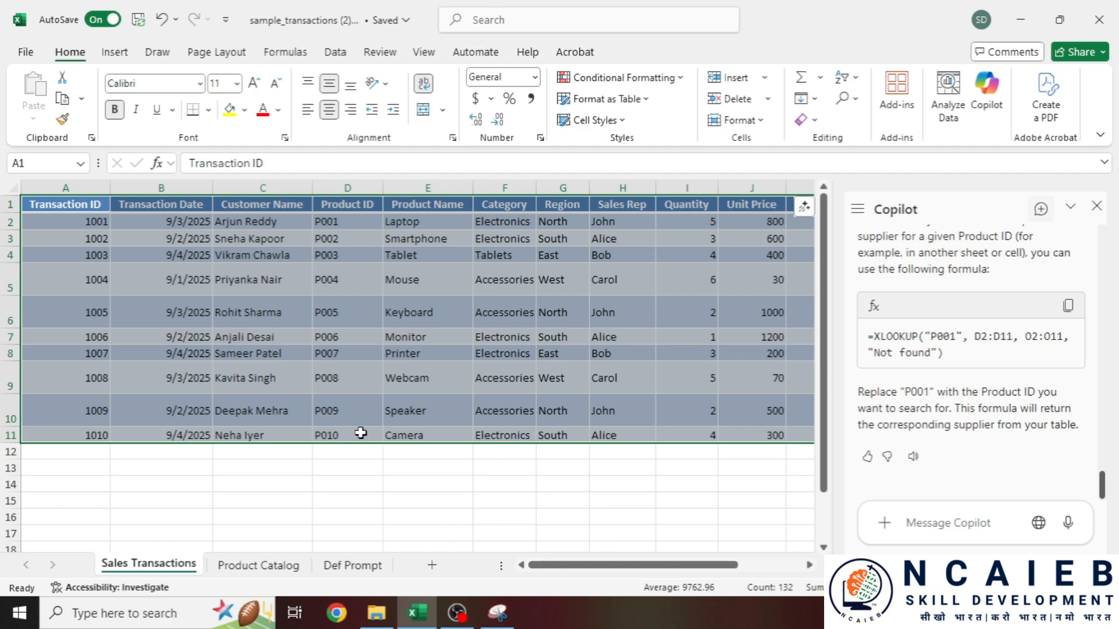
- Convert the Product Catalog table A1:F11 to a normal range
left_click(258, 565)
left_click(78, 215)
key("ctrl+shift+Right")
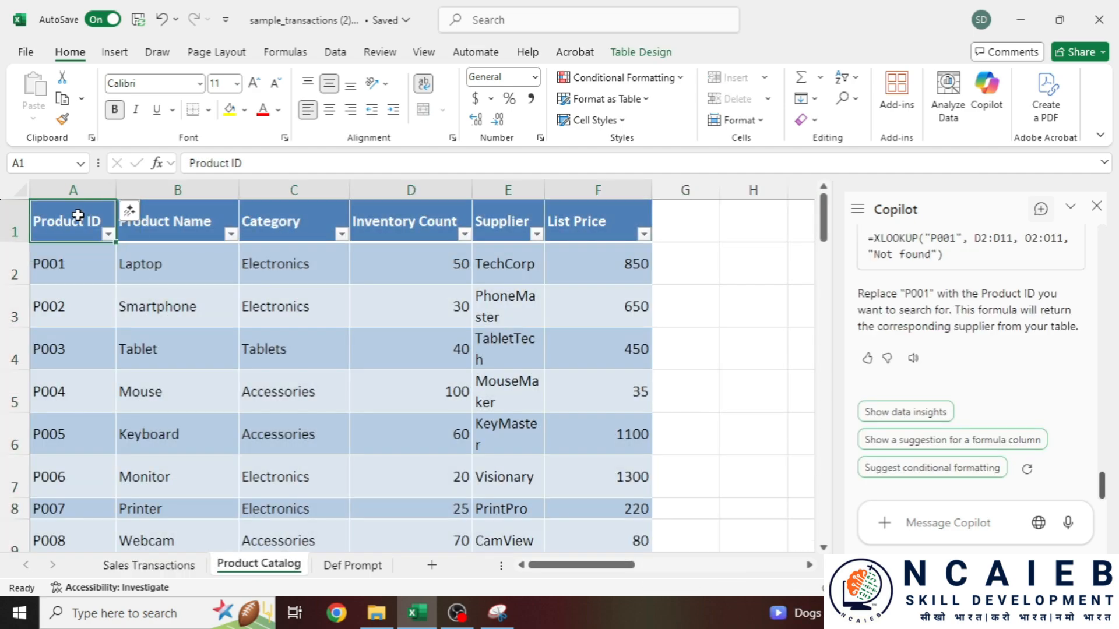
key("shift+Down")
key("shift+Down")
key("ctrl+shift+Down")
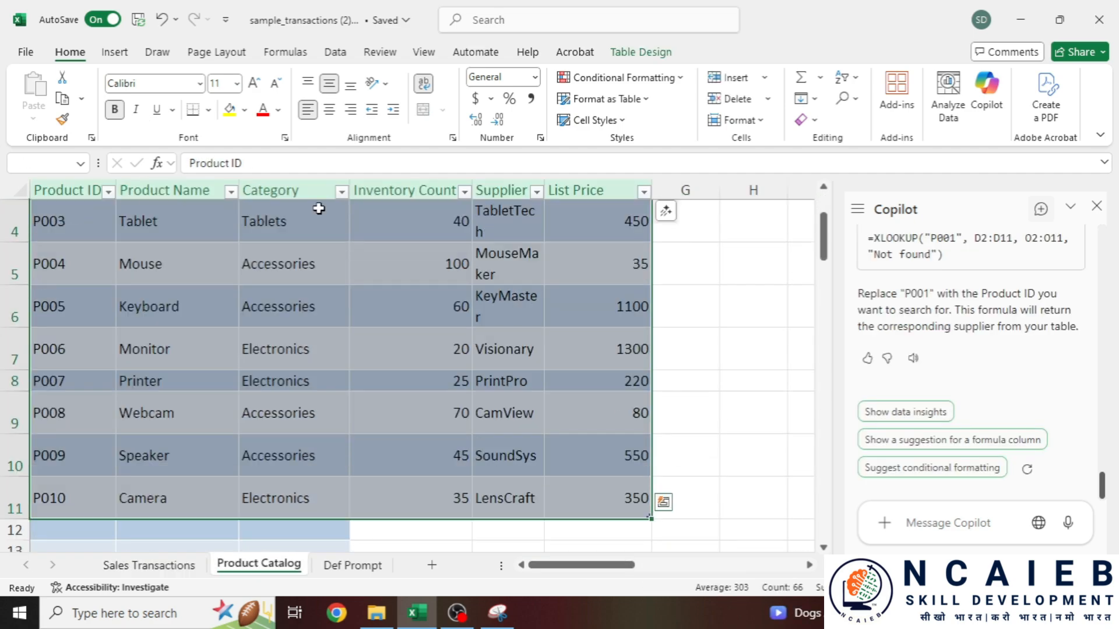
right_click(317, 232)
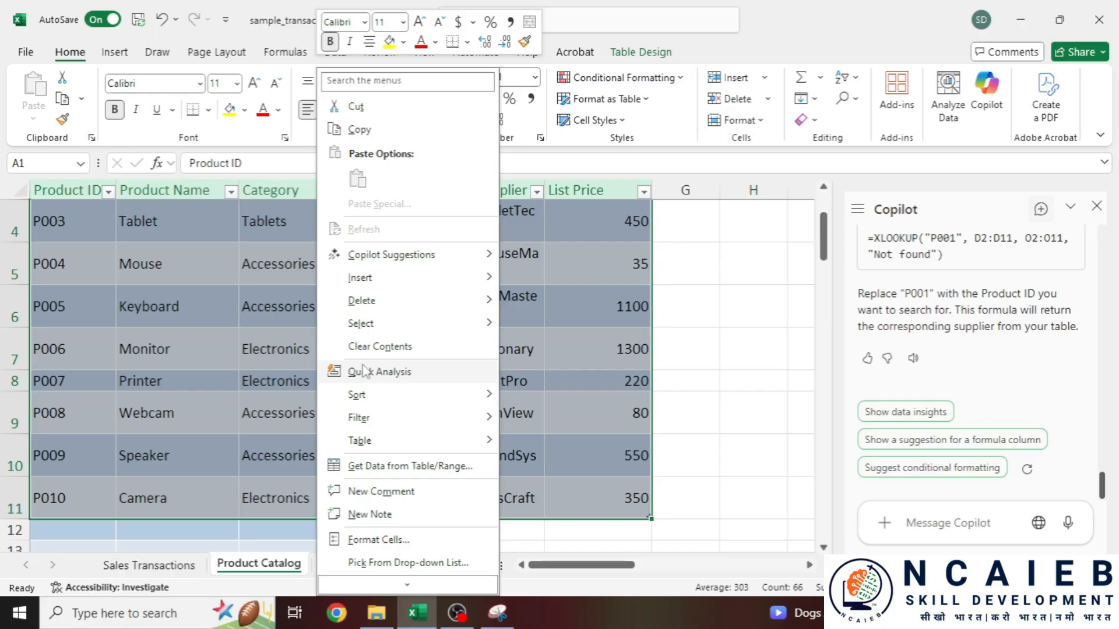
mouse_move(384, 448)
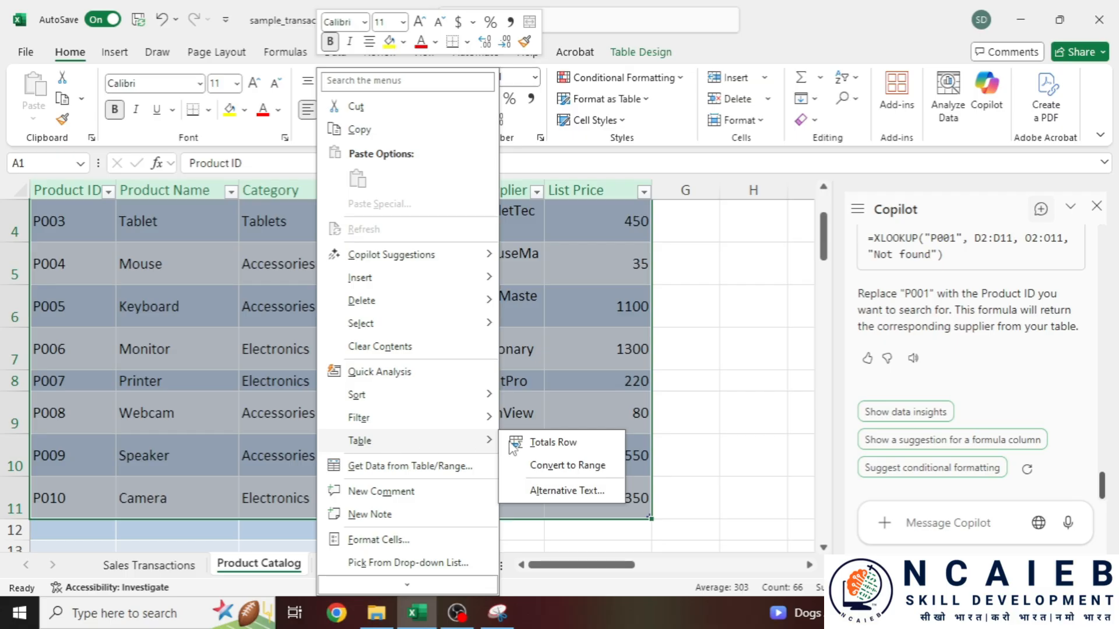
left_click(556, 466)
left_click(530, 351)
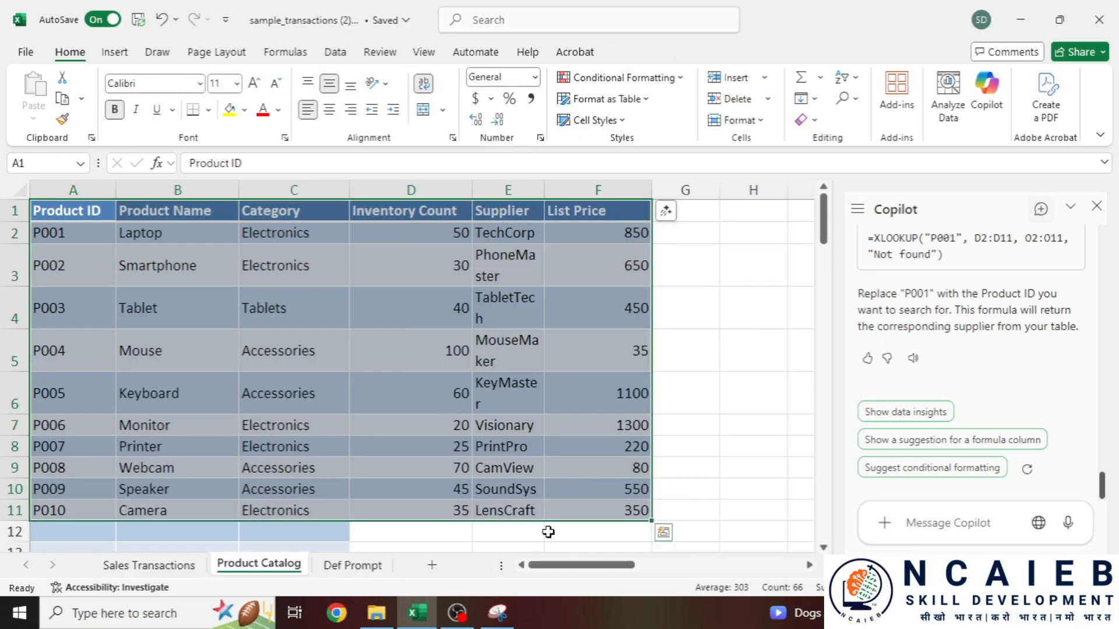
- Turn AutoSave off and back on, then return to cell A1 on Sales Transactions
left_click(103, 20)
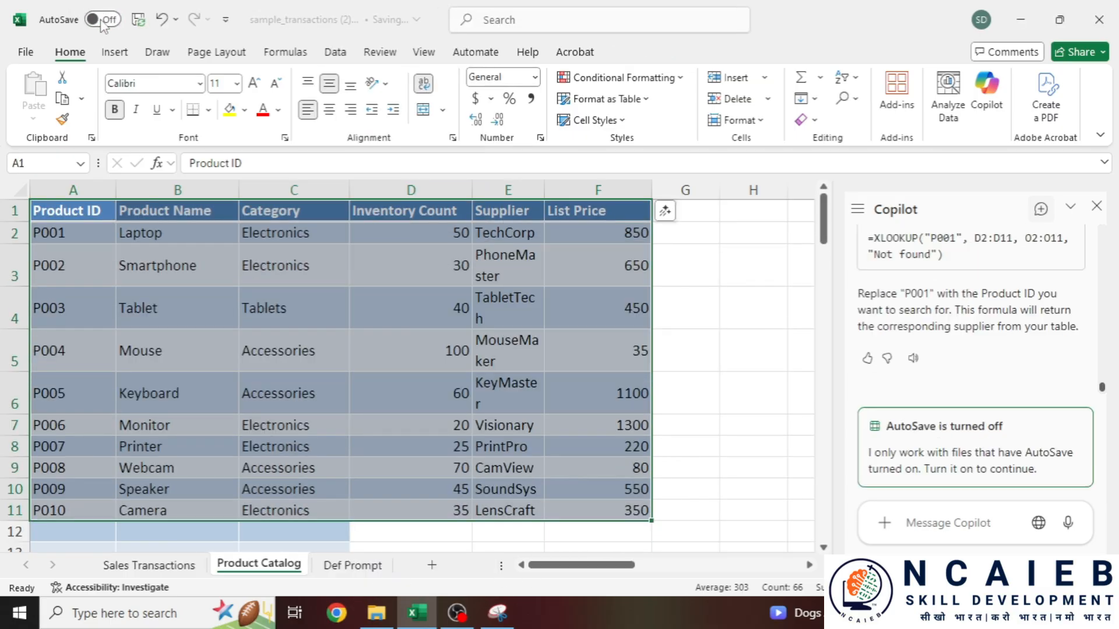
left_click(665, 210)
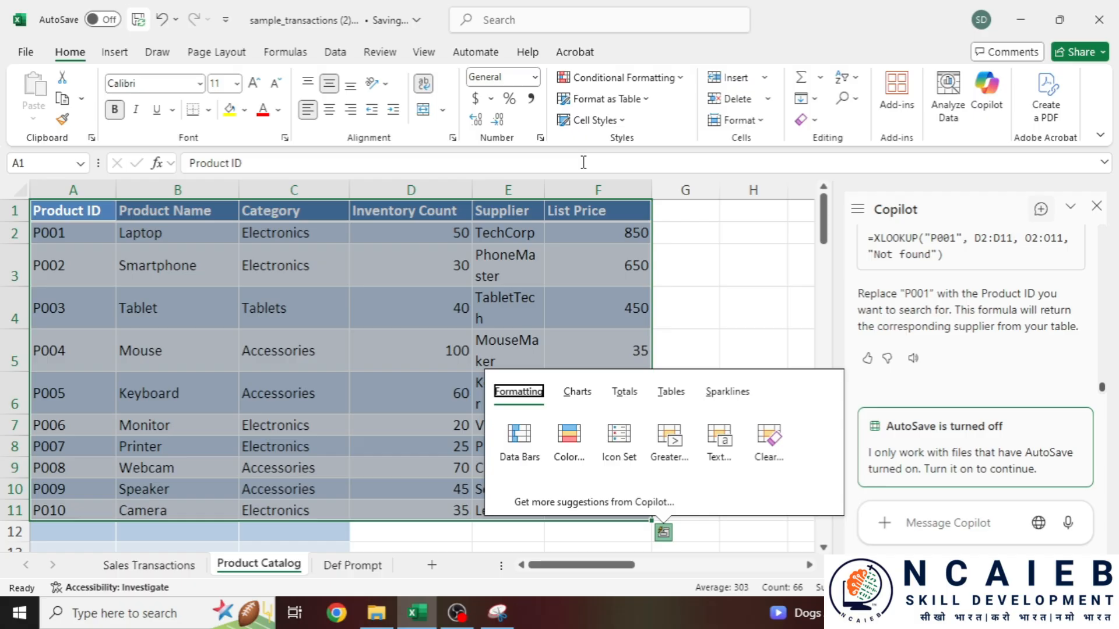
left_click(104, 22)
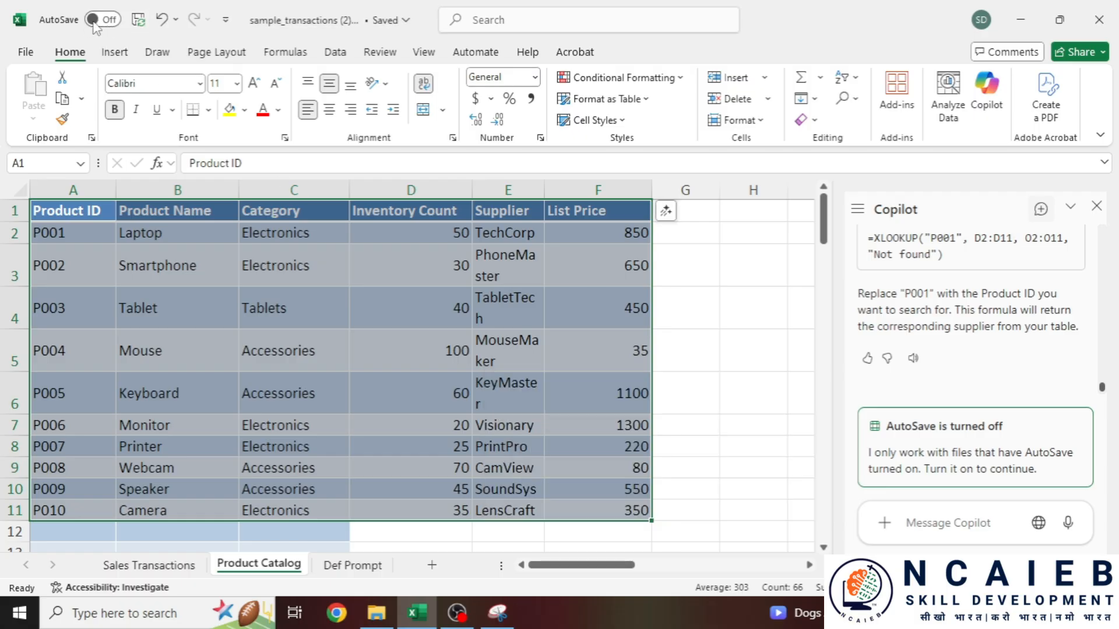
left_click(94, 25)
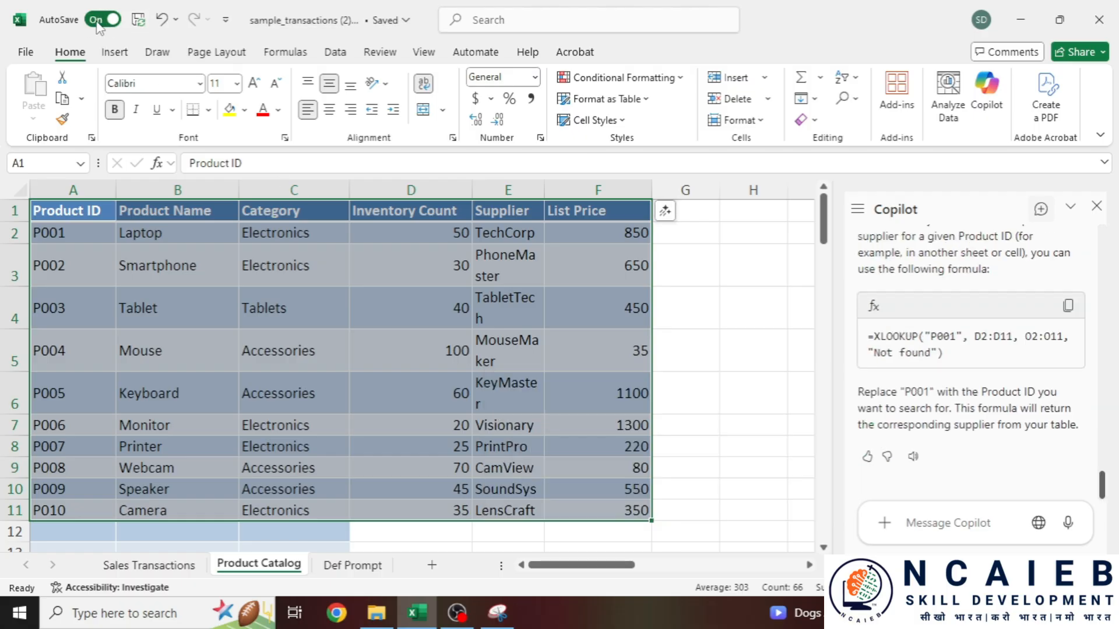
left_click(157, 564)
left_click(82, 201)
- Turn the Sales Transactions data A1:L11 into a table with headers
key("ctrl+shift+Right")
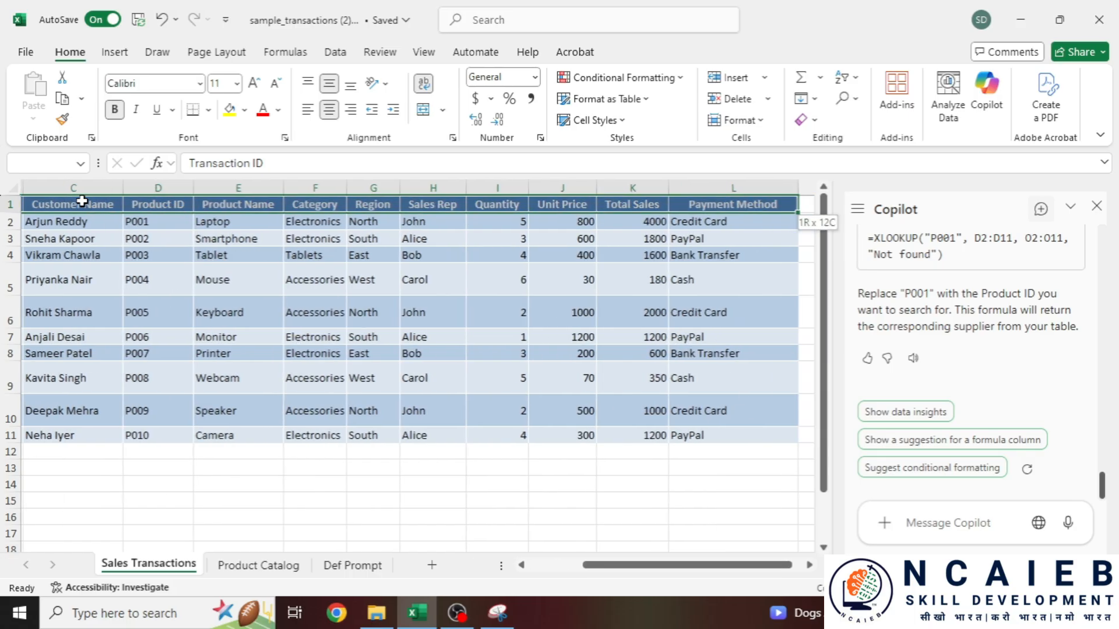
key("ctrl+shift+Down")
left_click(114, 52)
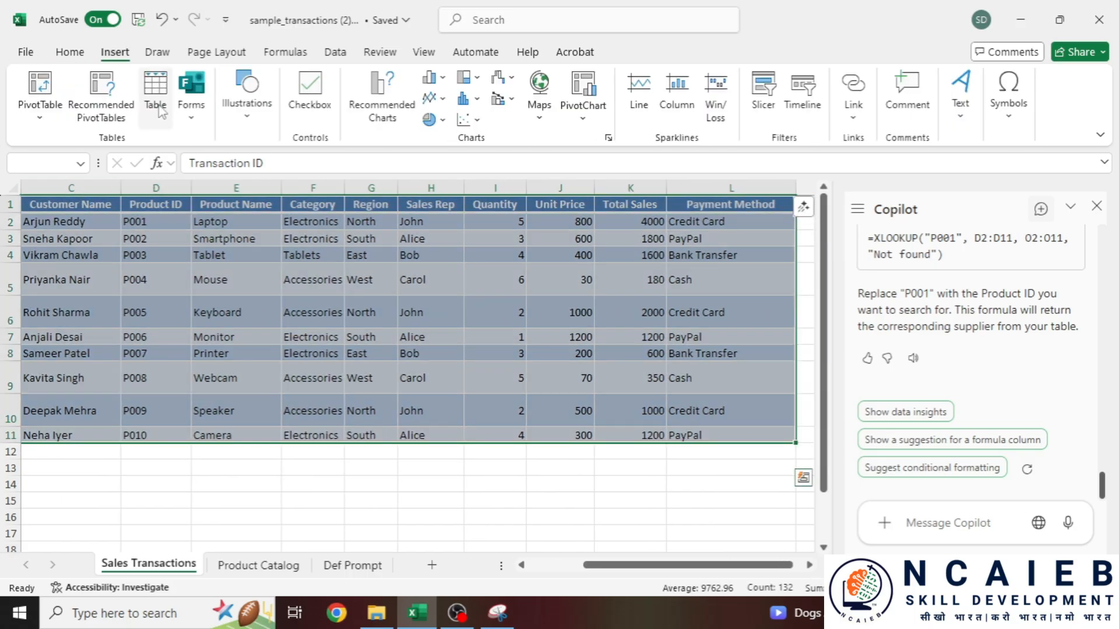
left_click(155, 90)
left_click(387, 462)
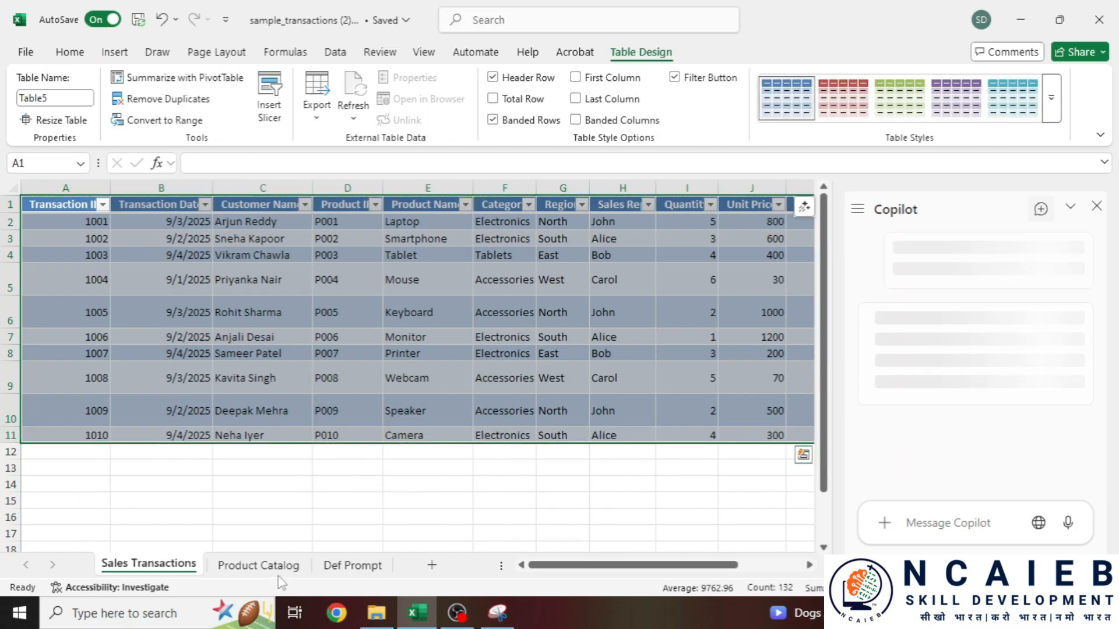
- Turn the Product Catalog data A1:F11 into a table with headers
left_click(258, 565)
left_click(79, 202)
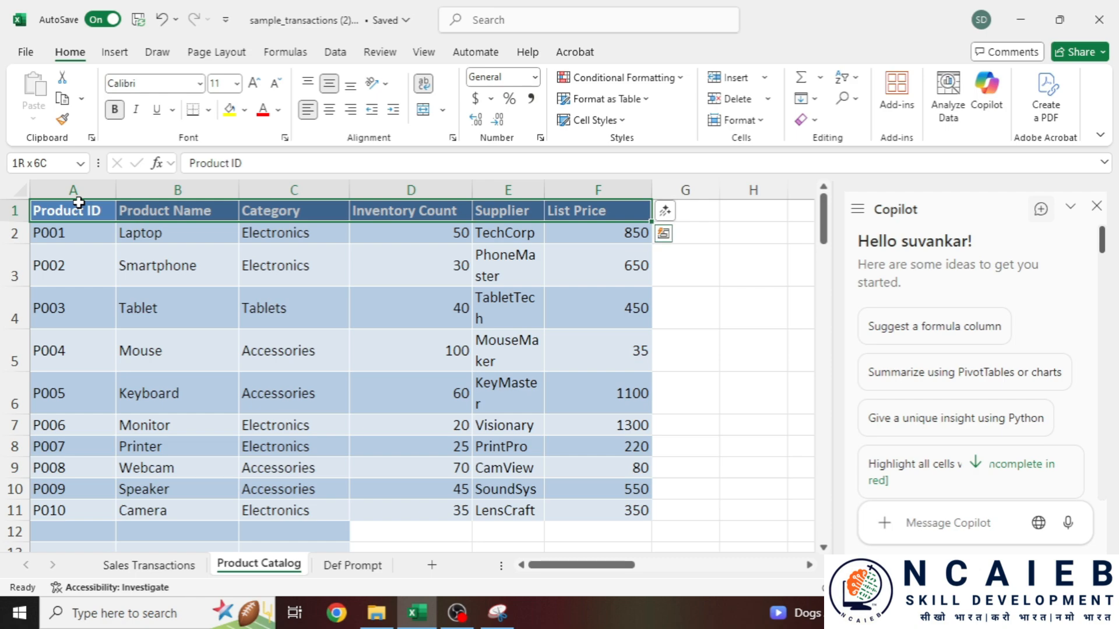
key("ctrl+shift+Down")
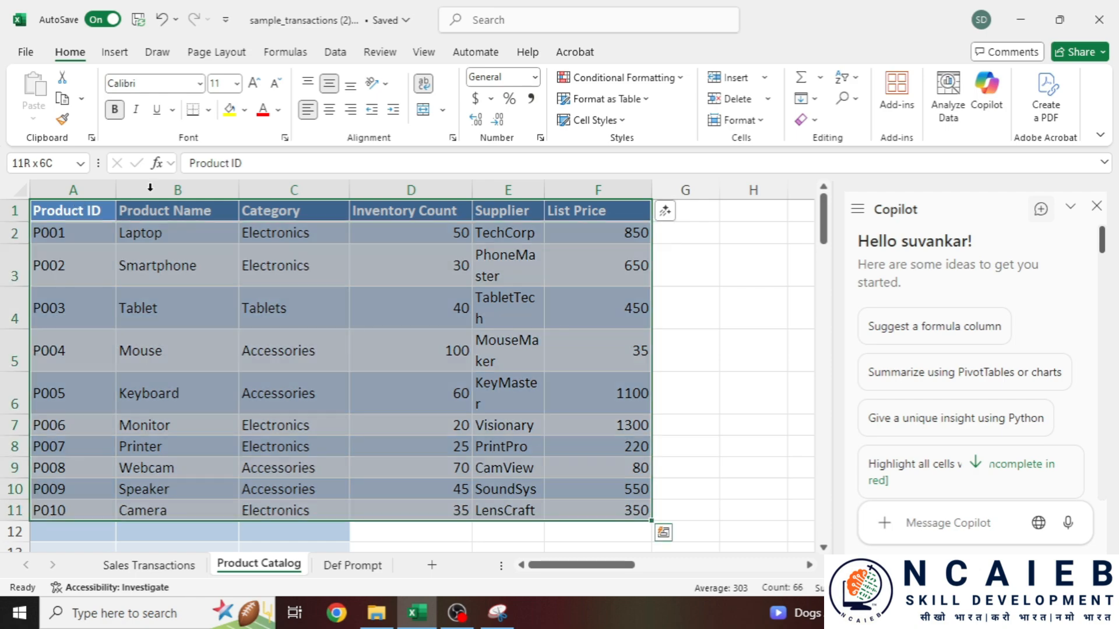
left_click(114, 52)
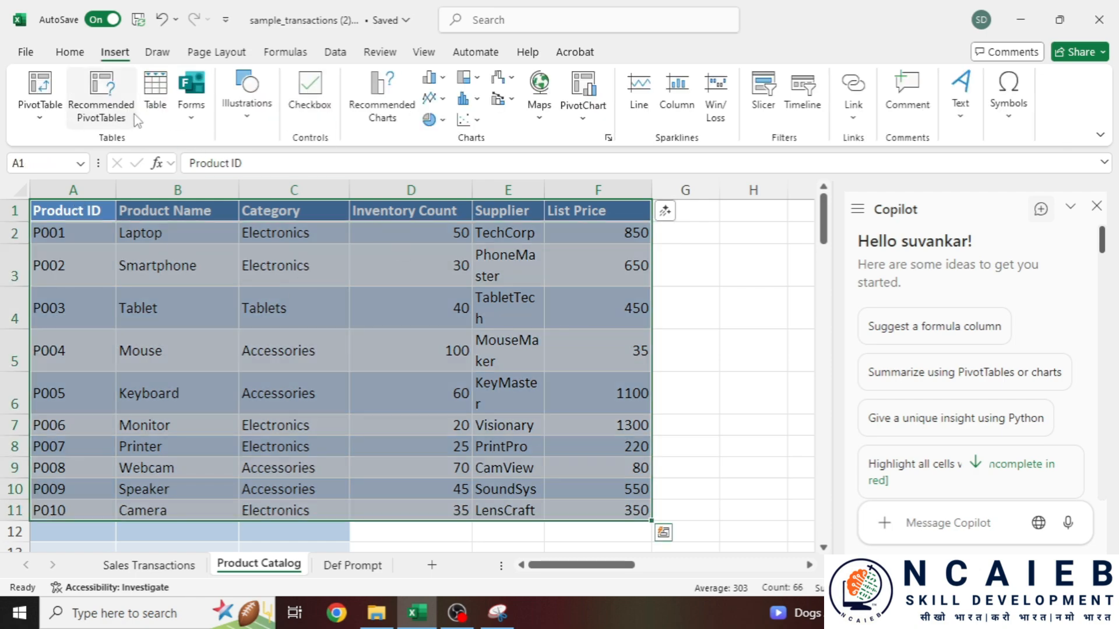
left_click(155, 96)
left_click(401, 464)
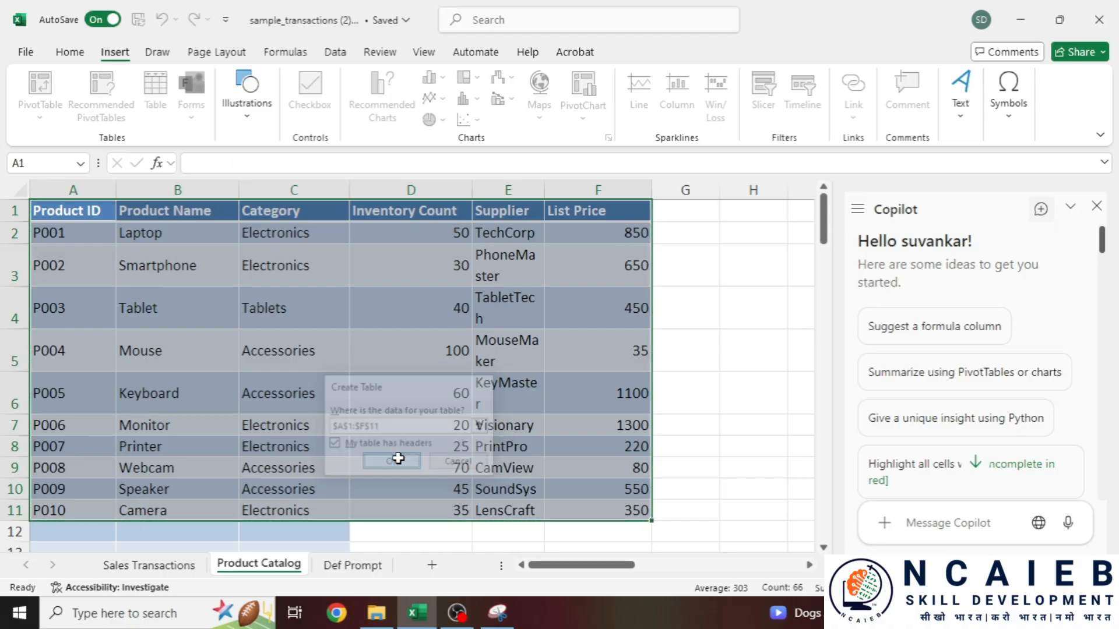
- Review the Sales Transactions headers from Transaction Date to Payment Method, then return to Product Catalog
left_click(169, 568)
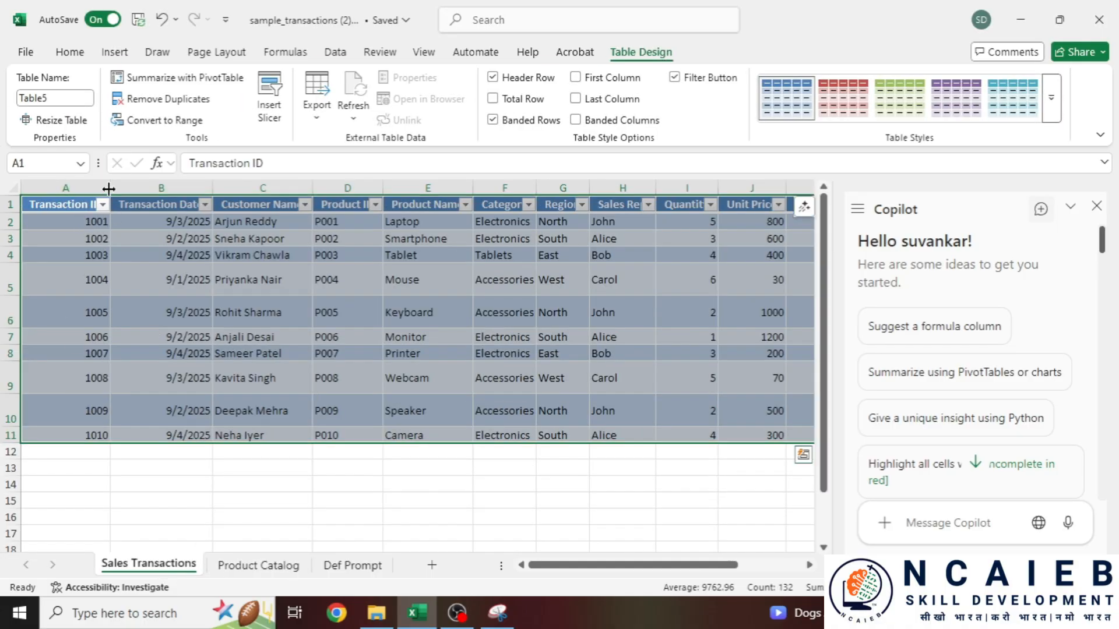
left_click(167, 205)
left_click(298, 207)
left_click(344, 205)
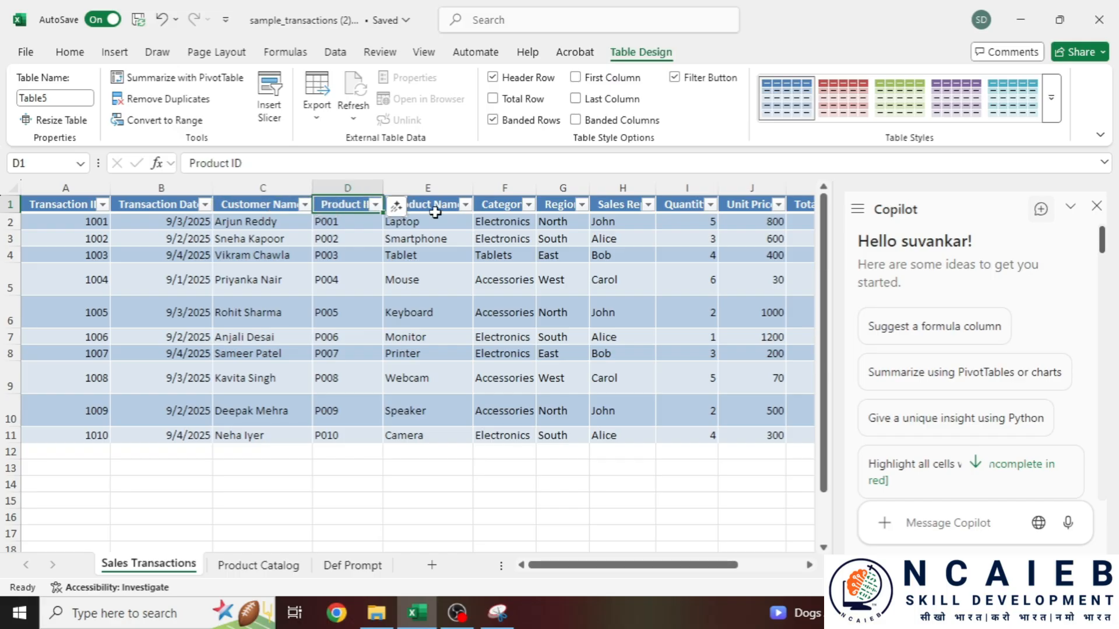
left_click(443, 207)
left_click(504, 205)
left_click(622, 205)
left_click(671, 205)
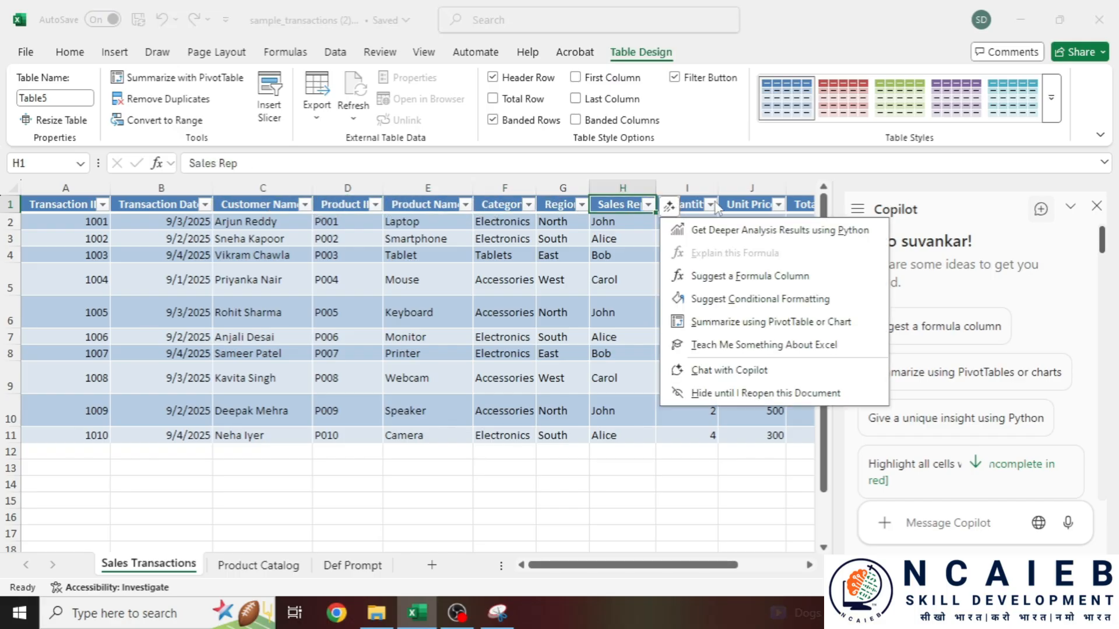
left_click(723, 205)
left_click(752, 205)
left_click_drag(618, 564, 137, 568)
left_click(683, 215)
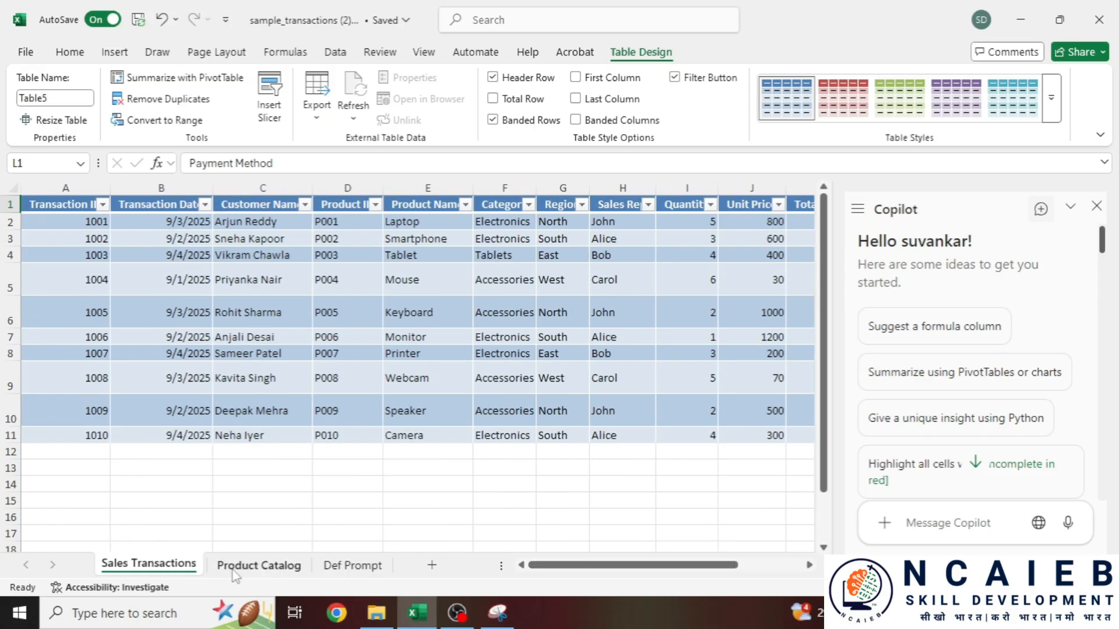
left_click(274, 568)
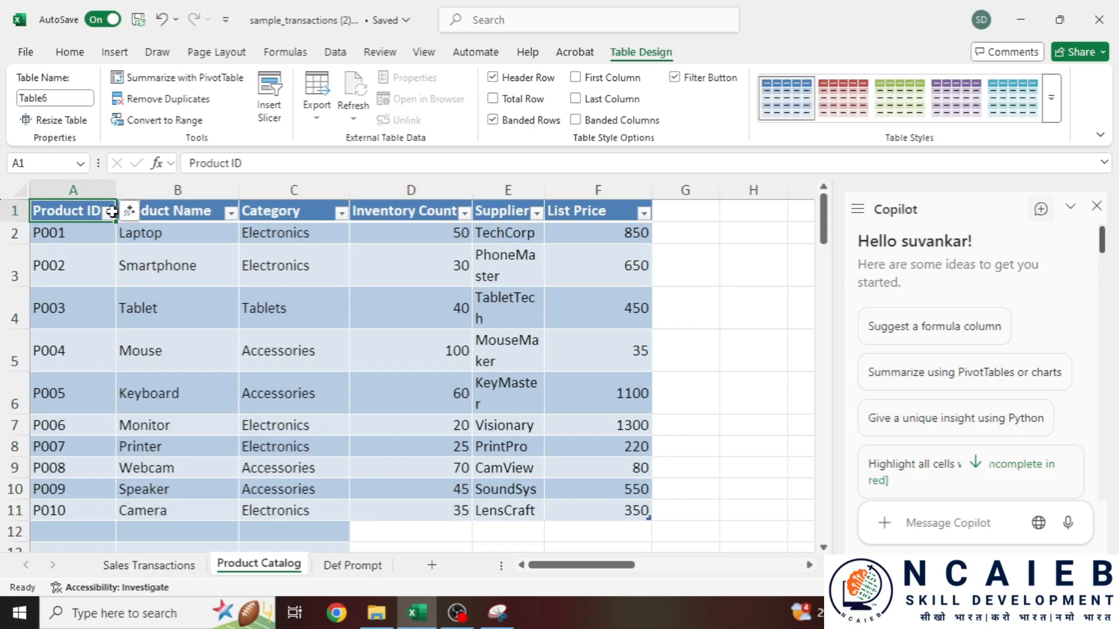
- Check the Product Catalog headers and List Price values F2:F11, then go to the Def Prompt sheet
left_click(155, 566)
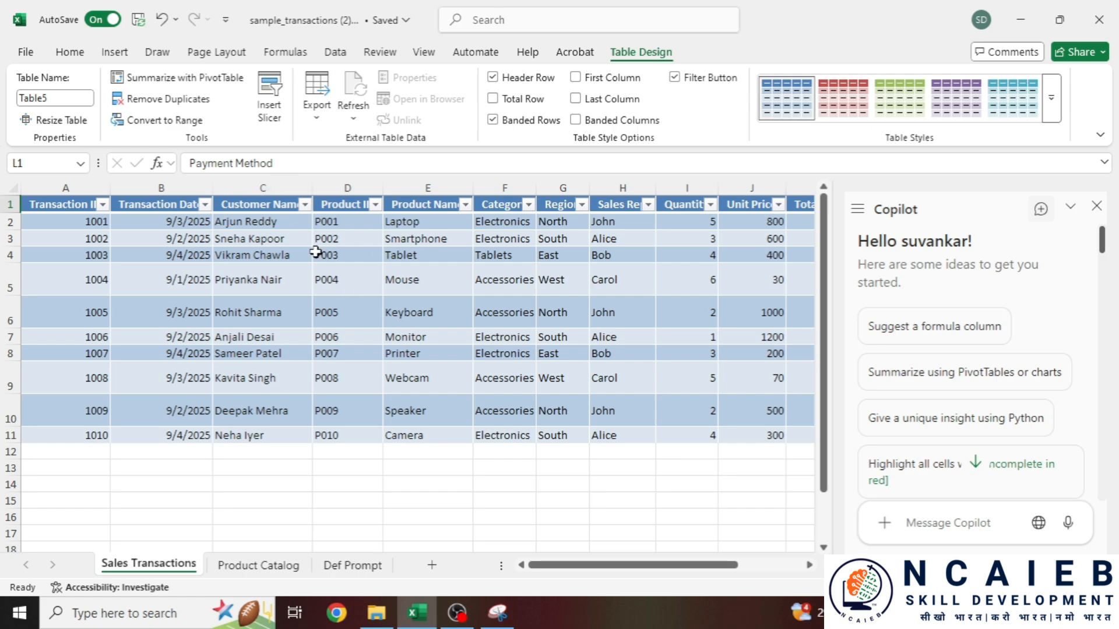
left_click(247, 566)
key("Right")
key("Right")
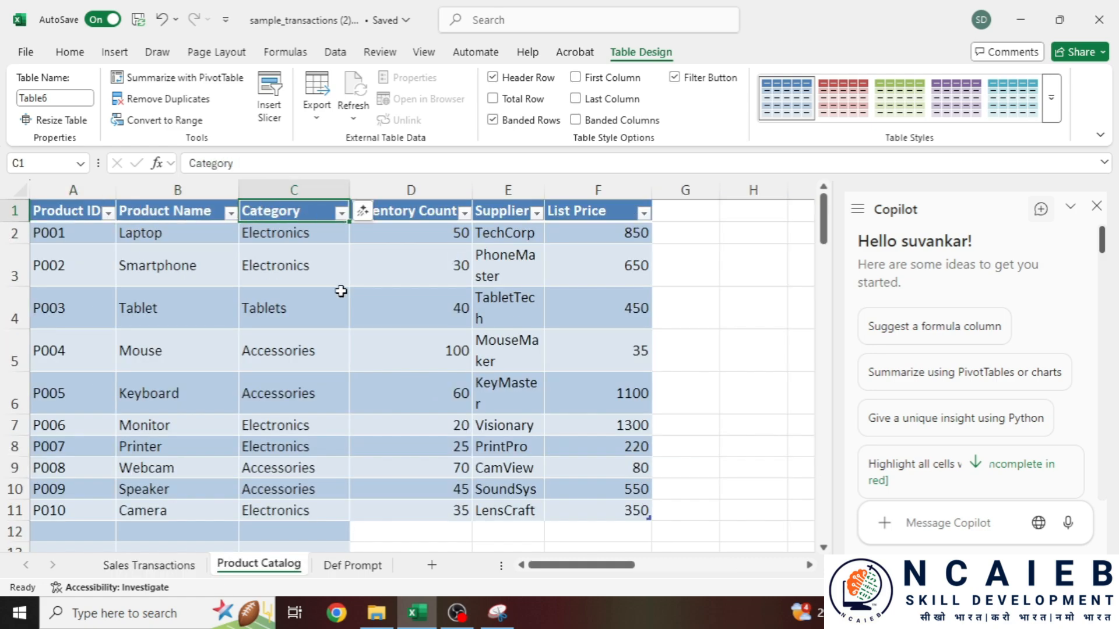
key("Right")
left_click(511, 212)
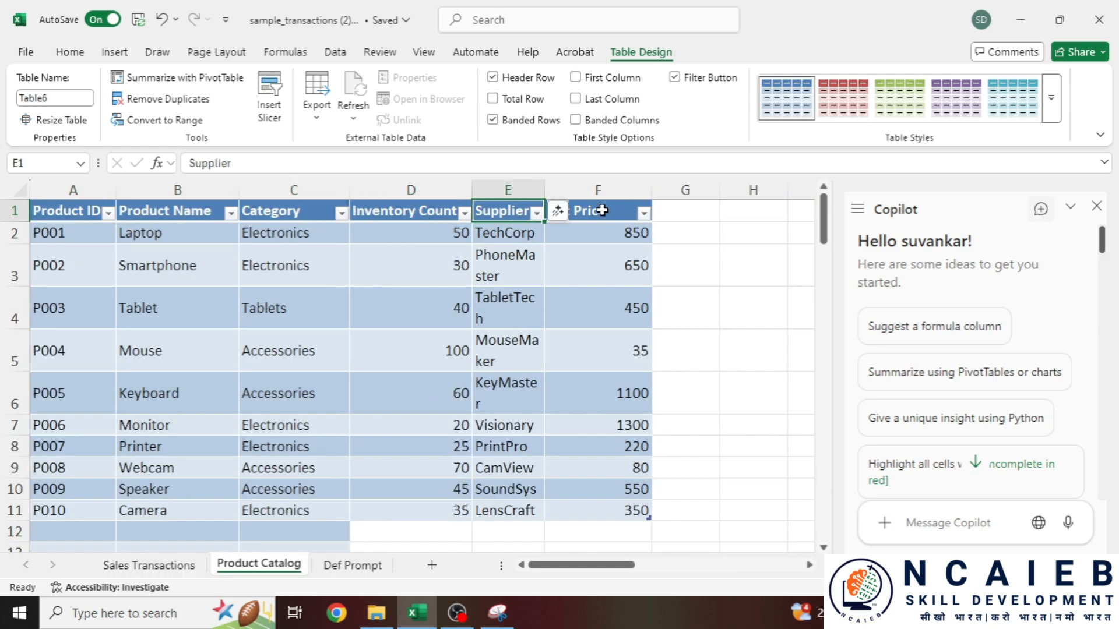
left_click(603, 204)
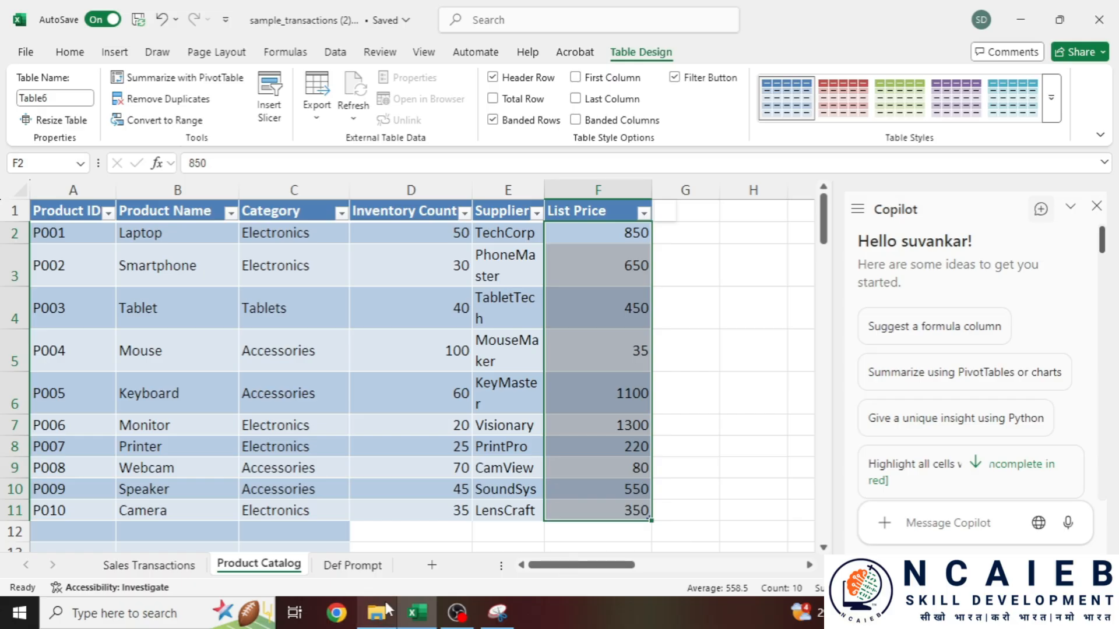
left_click(352, 565)
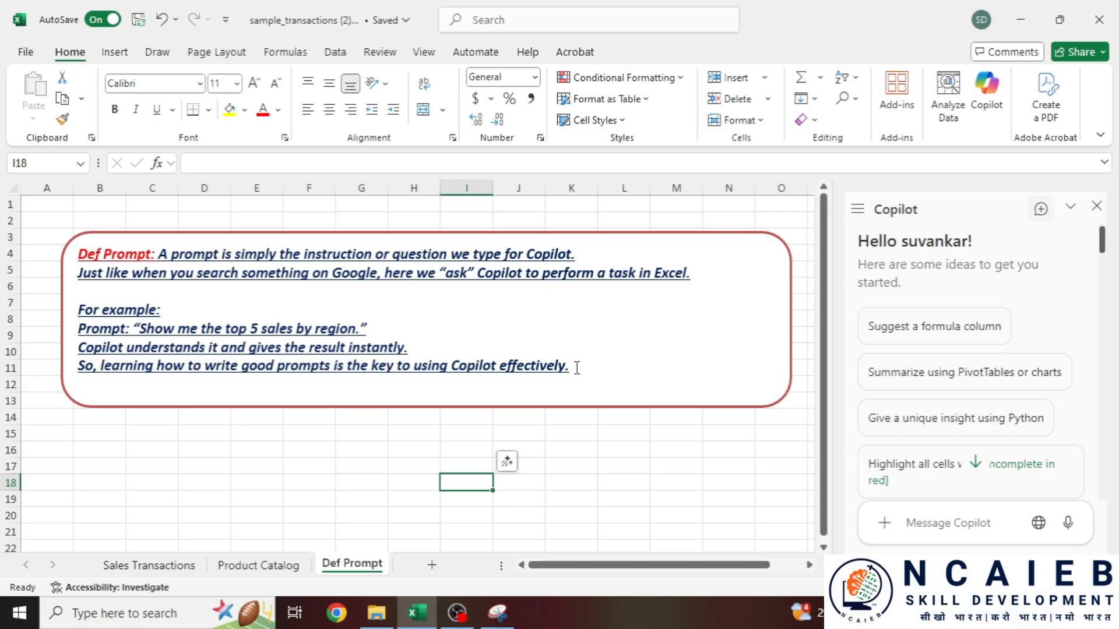
- Close the Copilot pane and scroll Product Catalog right to reveal the Prompt 1 supplier box
left_click_drag(577, 367, 83, 376)
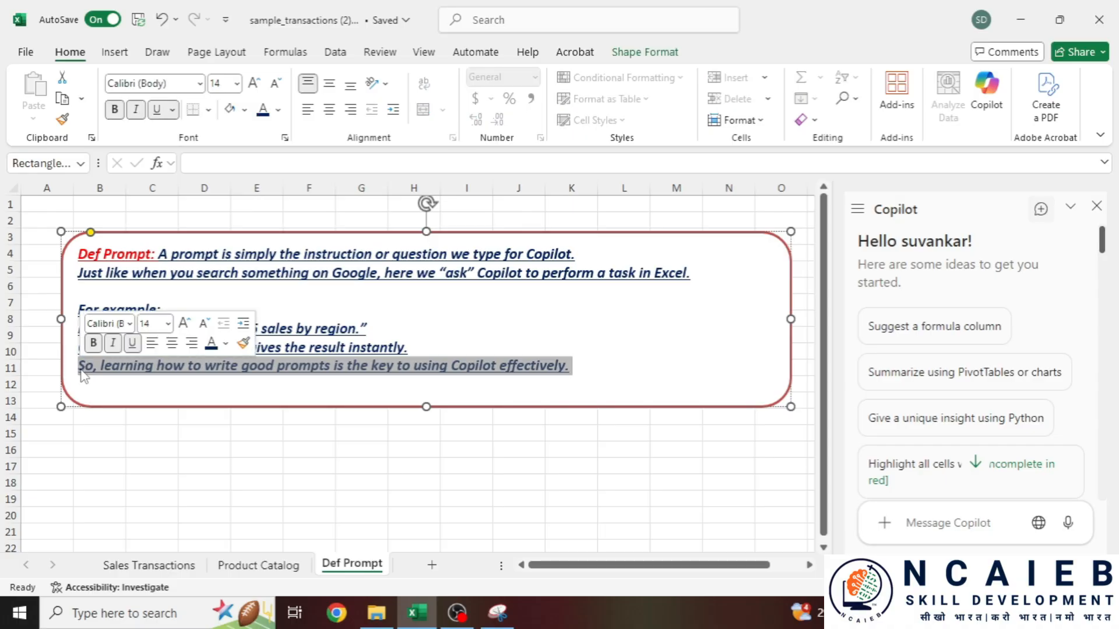
left_click(285, 565)
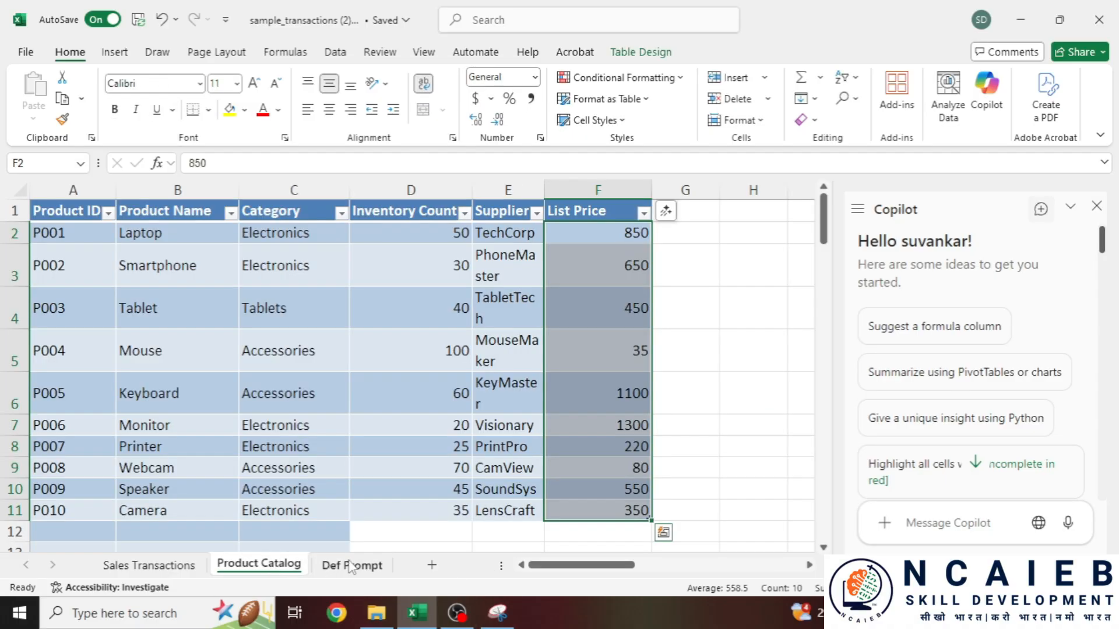
left_click(364, 565)
mouse_move(580, 566)
left_mouse_down()
mouse_move(628, 567)
mouse_move(573, 566)
left_mouse_up()
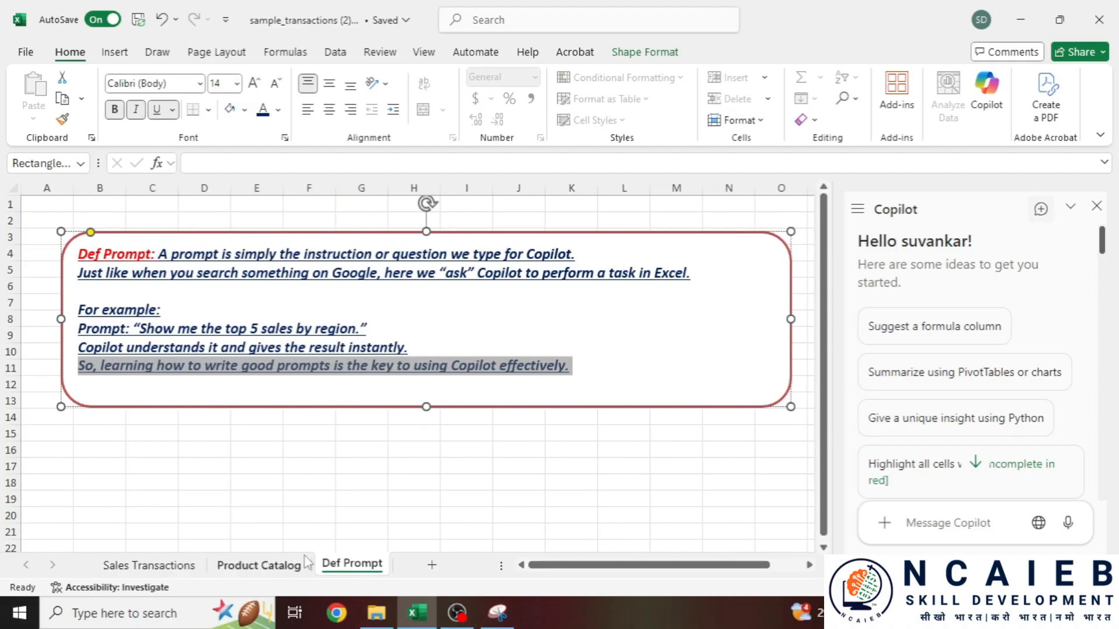
left_click(287, 568)
key("ctrl+Page_Up")
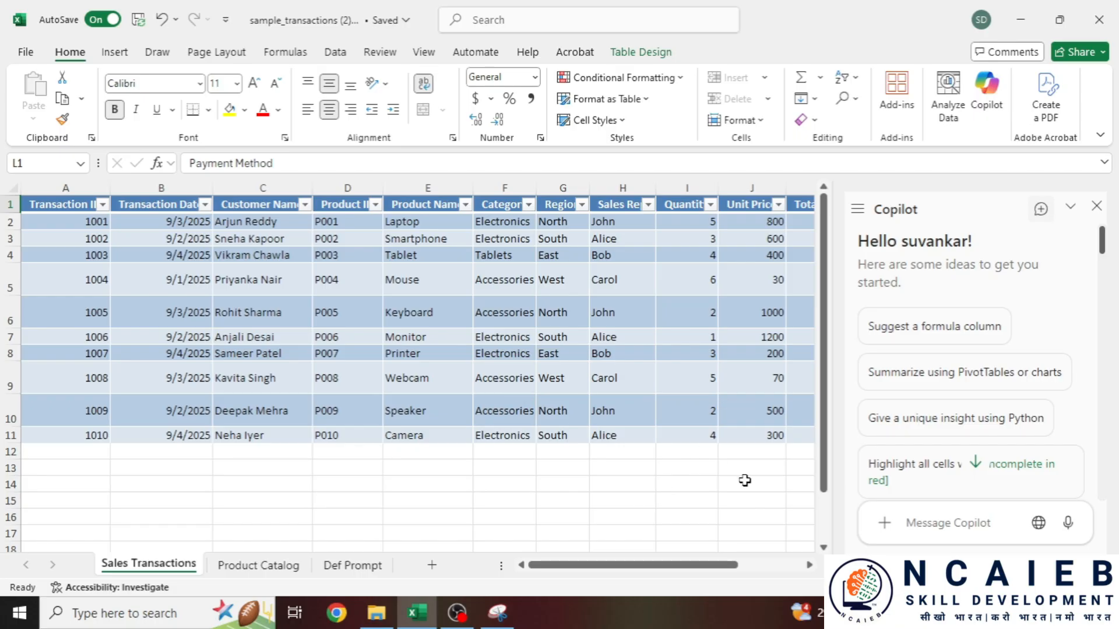
left_click(1096, 207)
key("ctrl+Page_Down")
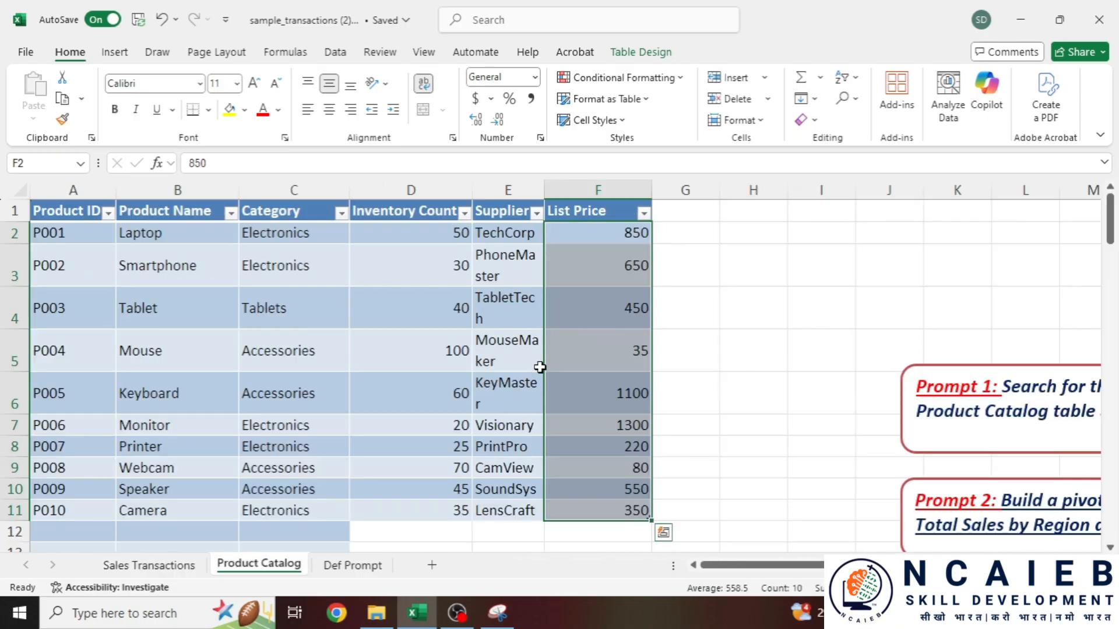
left_click_drag(755, 565, 854, 568)
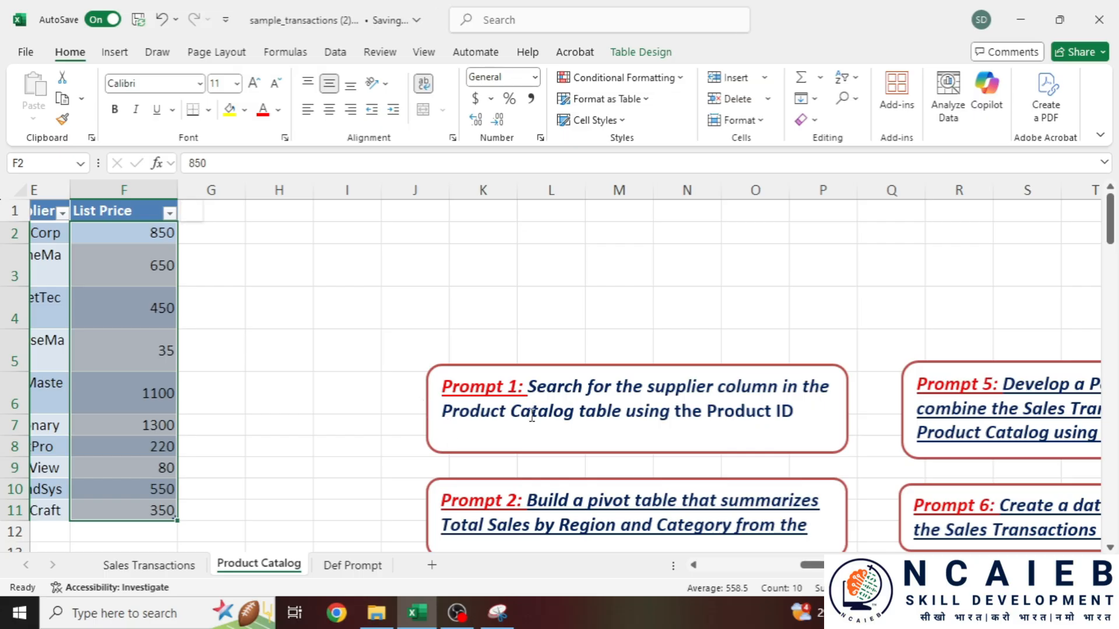
- Stretch the Prompt 1 box taller and select its full text ending 'Sales Transaction Table'
left_click_drag(574, 412, 793, 414)
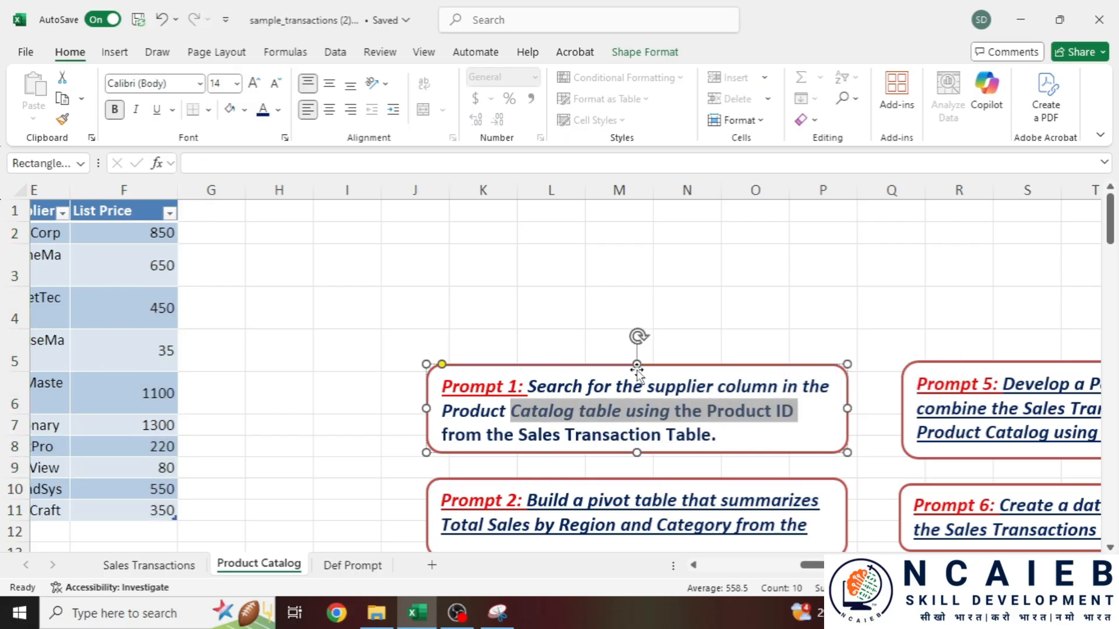
left_click_drag(638, 365, 635, 267)
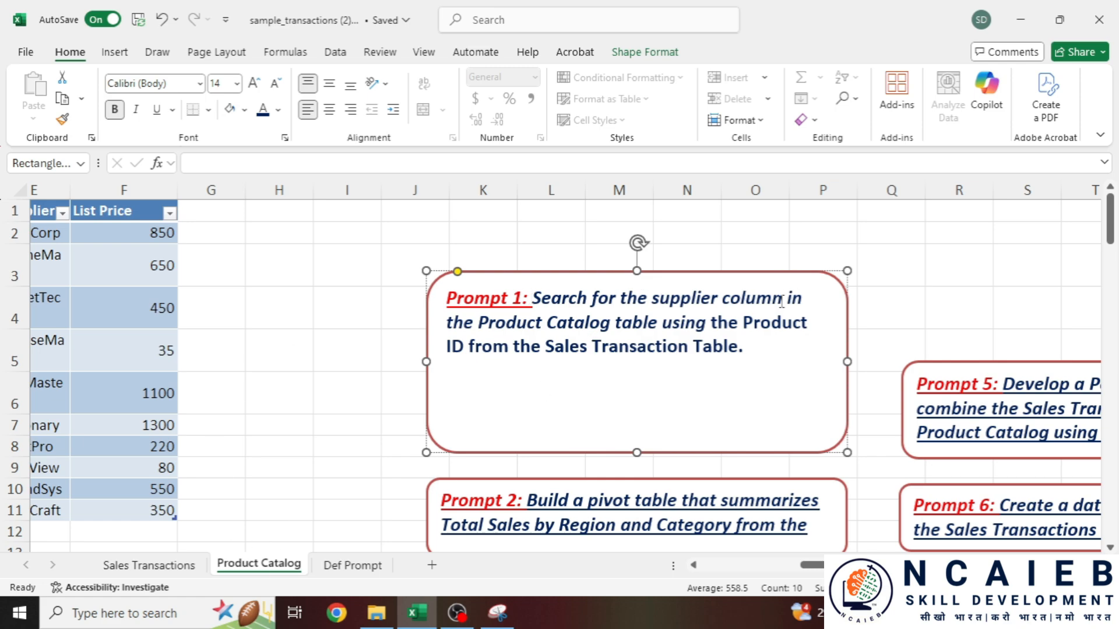
left_click(614, 324, "shift")
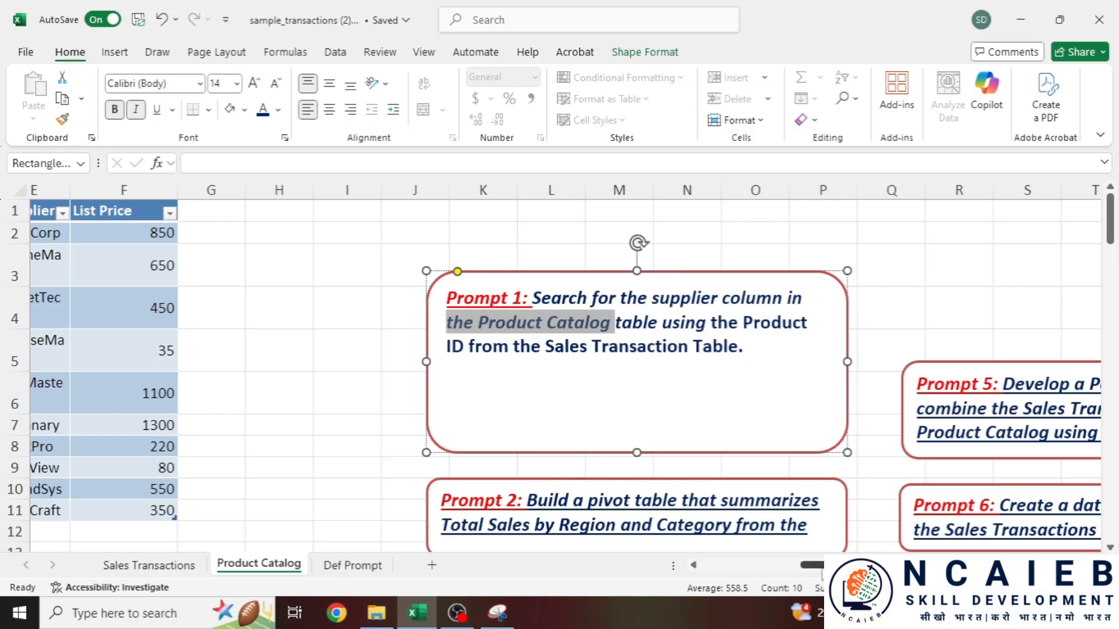
left_click(545, 346)
left_click(739, 347, "shift")
left_click(742, 347, "shift")
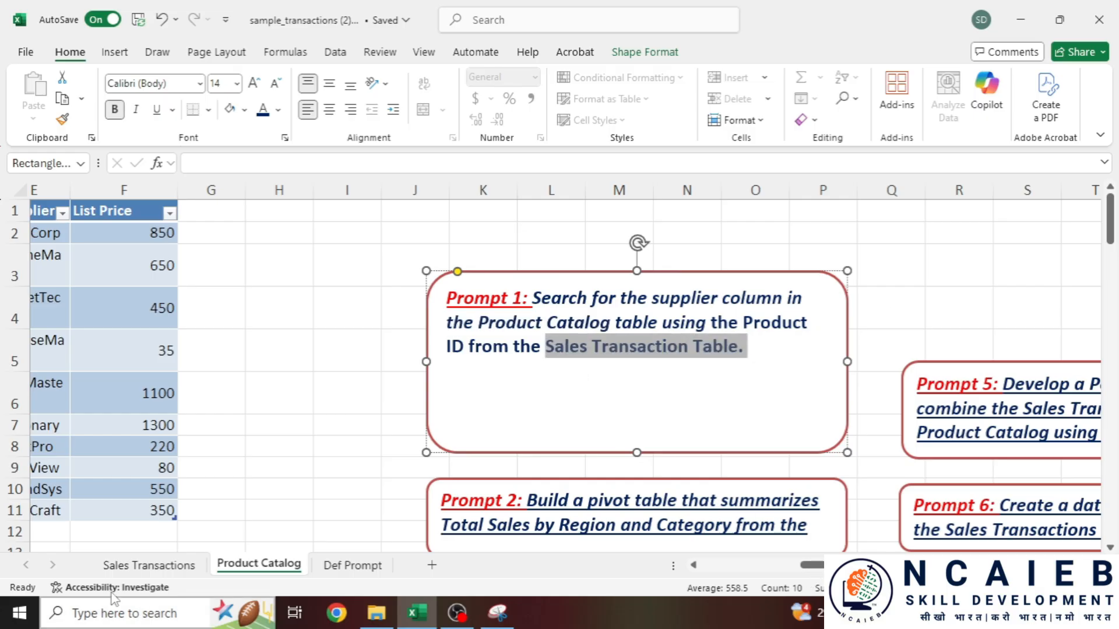
left_click(523, 278)
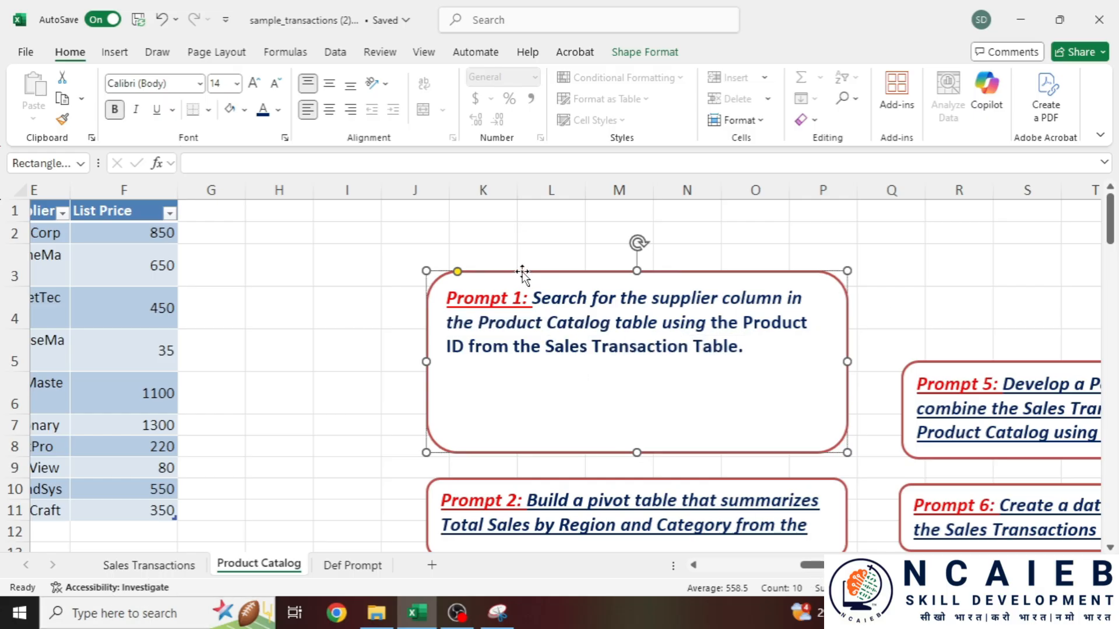
triple_click(753, 350)
key("ctrl+c")
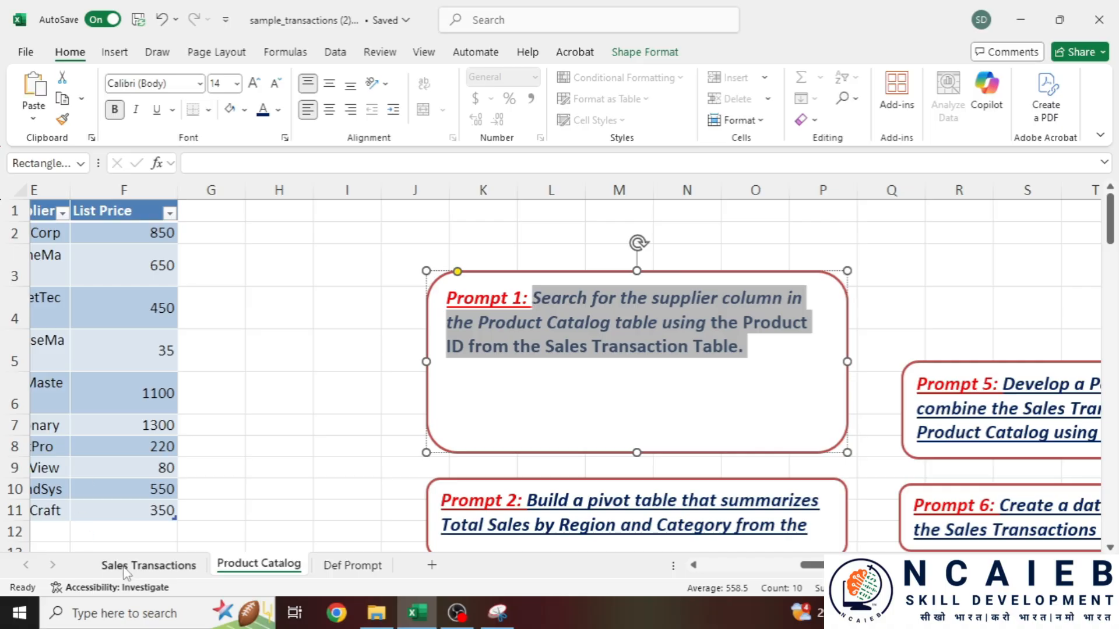
left_click(148, 565)
- Paste the Prompt 1 supplier-lookup instruction into Copilot and send it with Product ID P004 selected
left_click(988, 93)
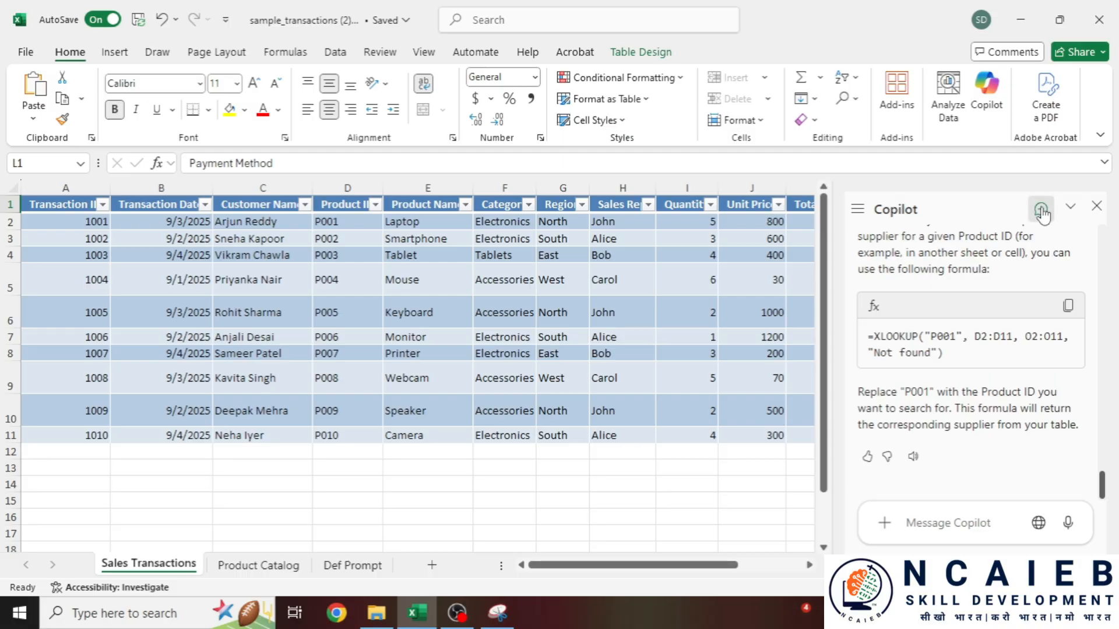
left_click(926, 523)
key("ctrl+v")
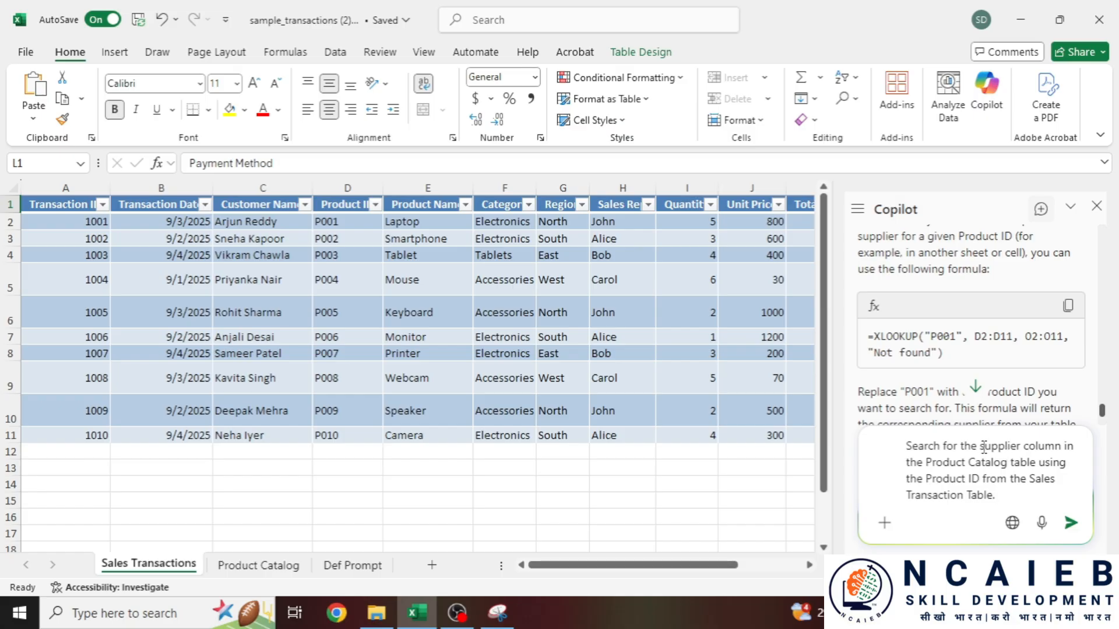
left_click_drag(981, 447, 1046, 447)
left_click_drag(659, 564, 758, 510)
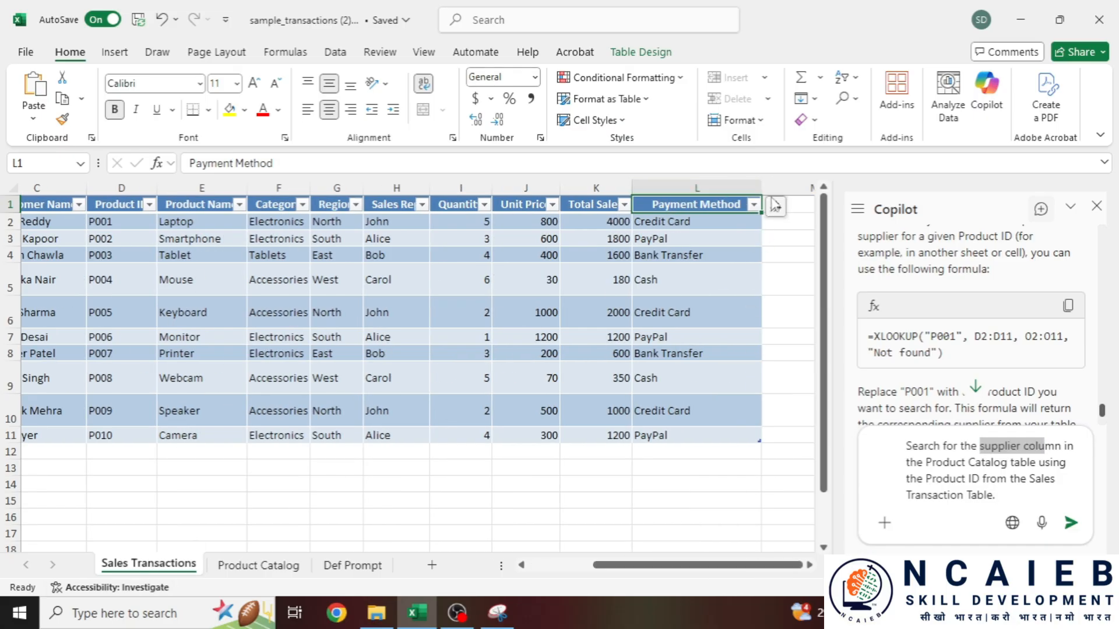
left_click(1007, 464)
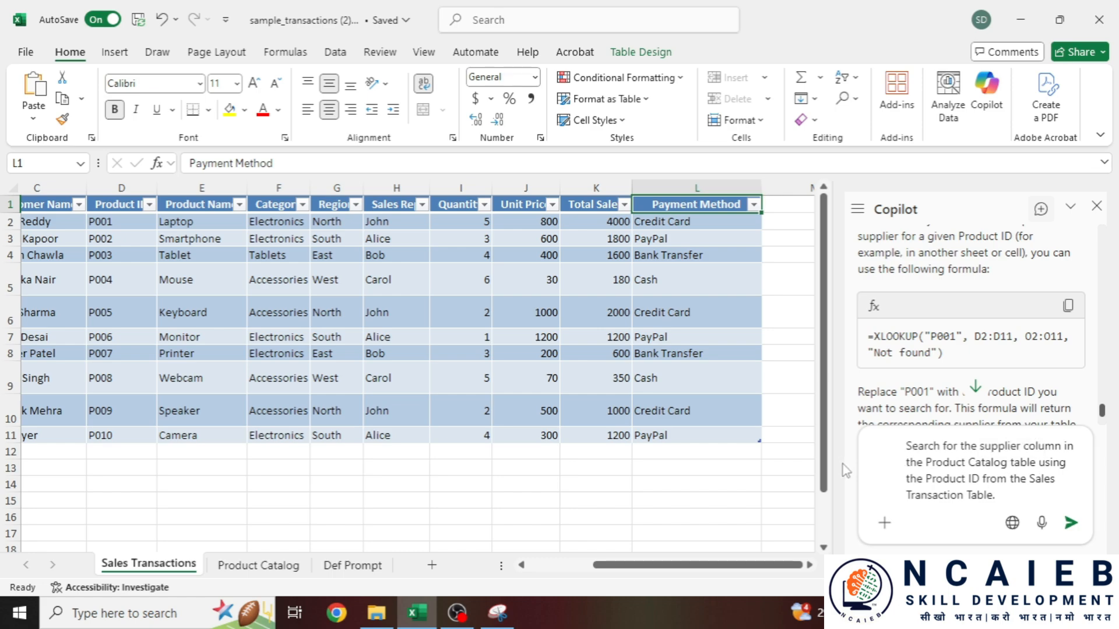
left_click_drag(632, 566, 568, 584)
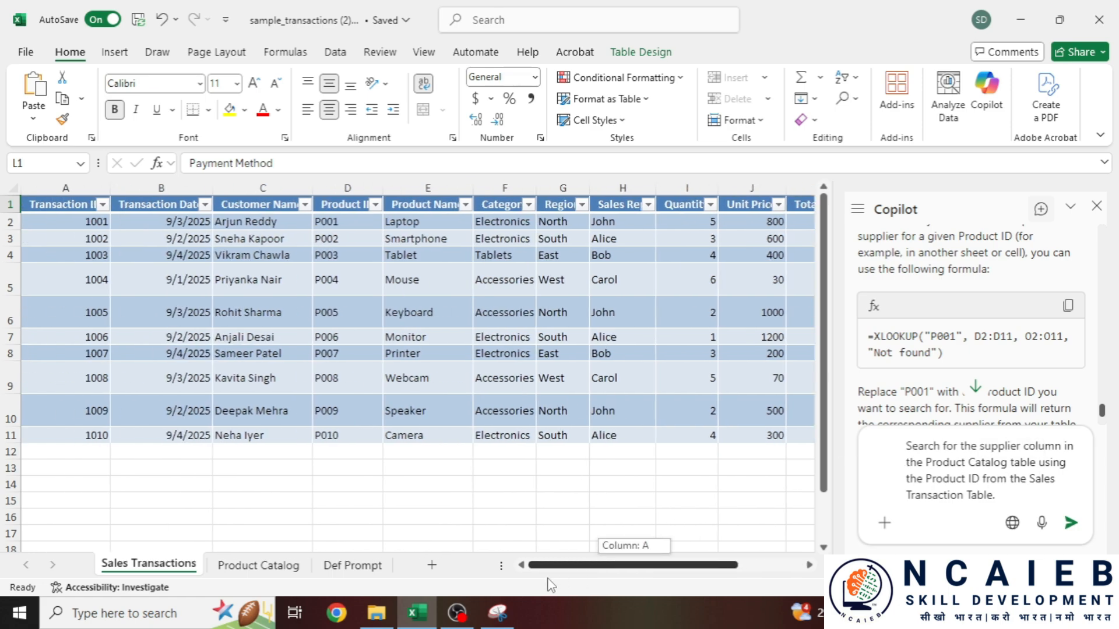
left_click(376, 275)
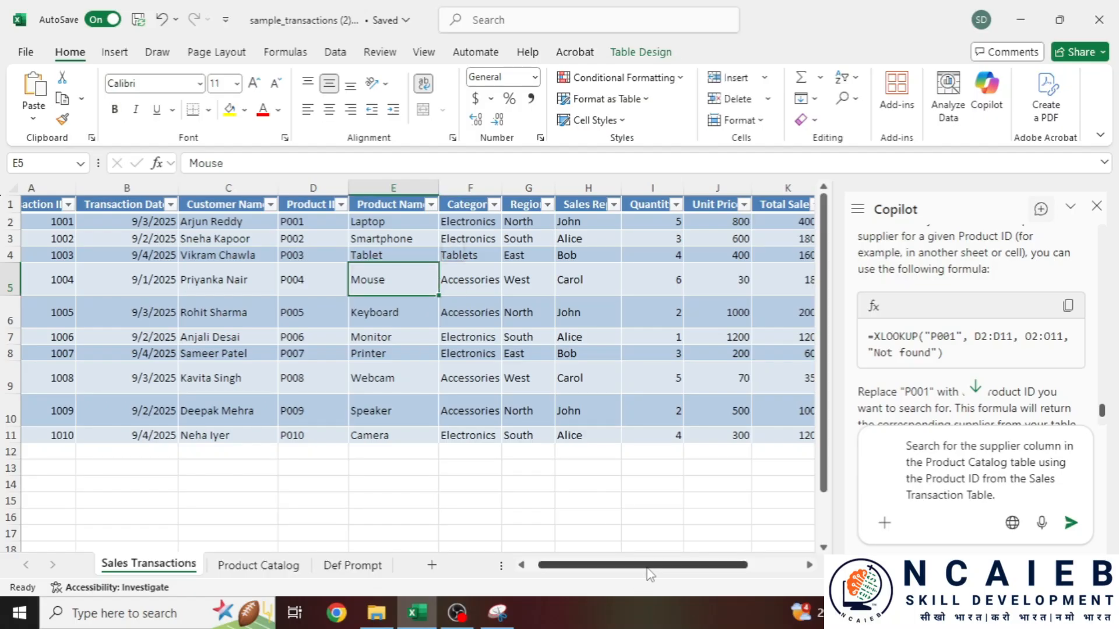
left_click_drag(652, 568, 765, 570)
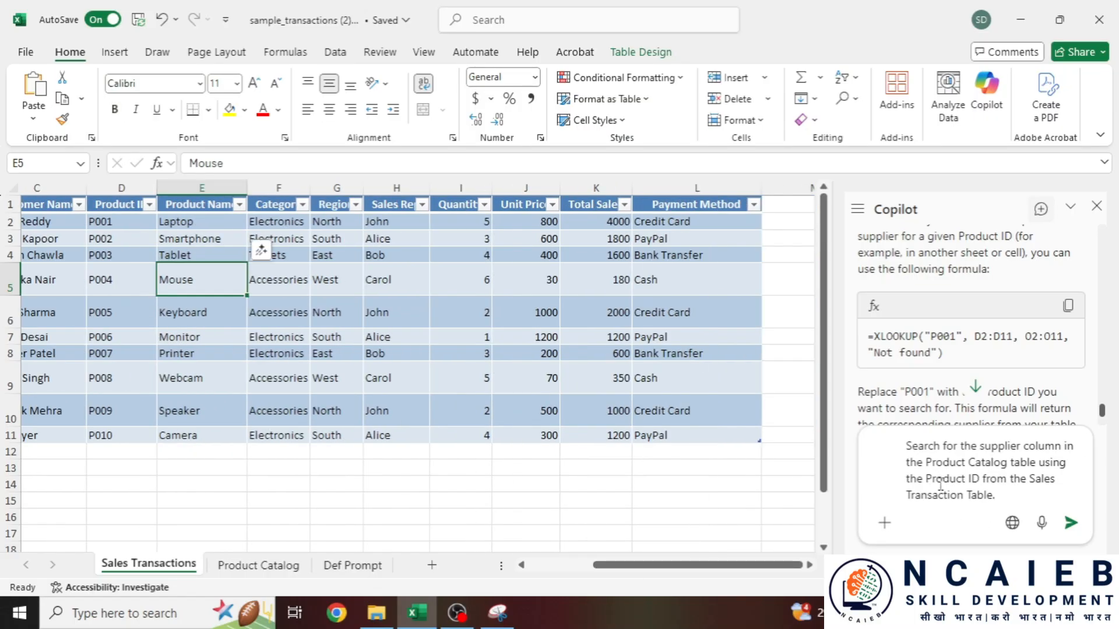
left_click(127, 273)
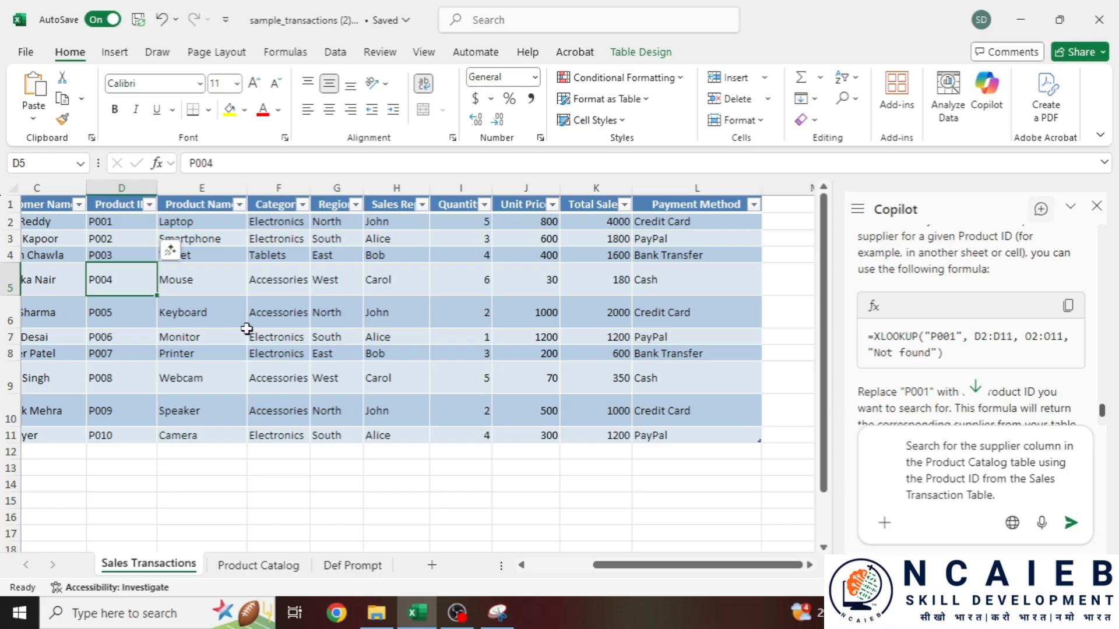
left_click(1070, 522)
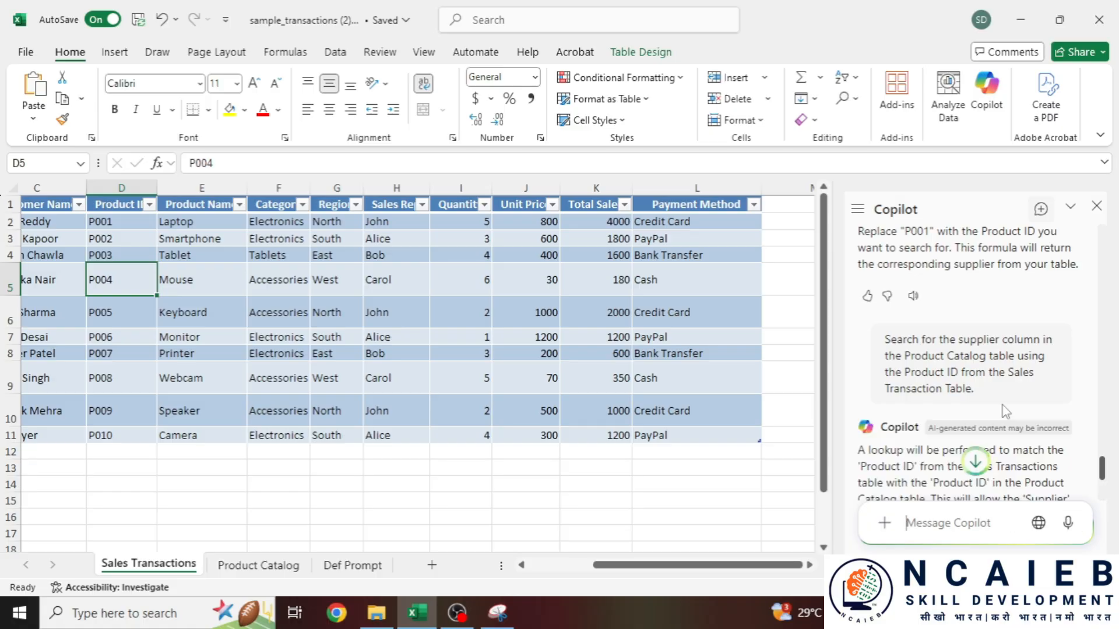
- Review Copilot's Output table with the Supplier column and insert it on a new sheet
scroll(1002, 405, "down", 4)
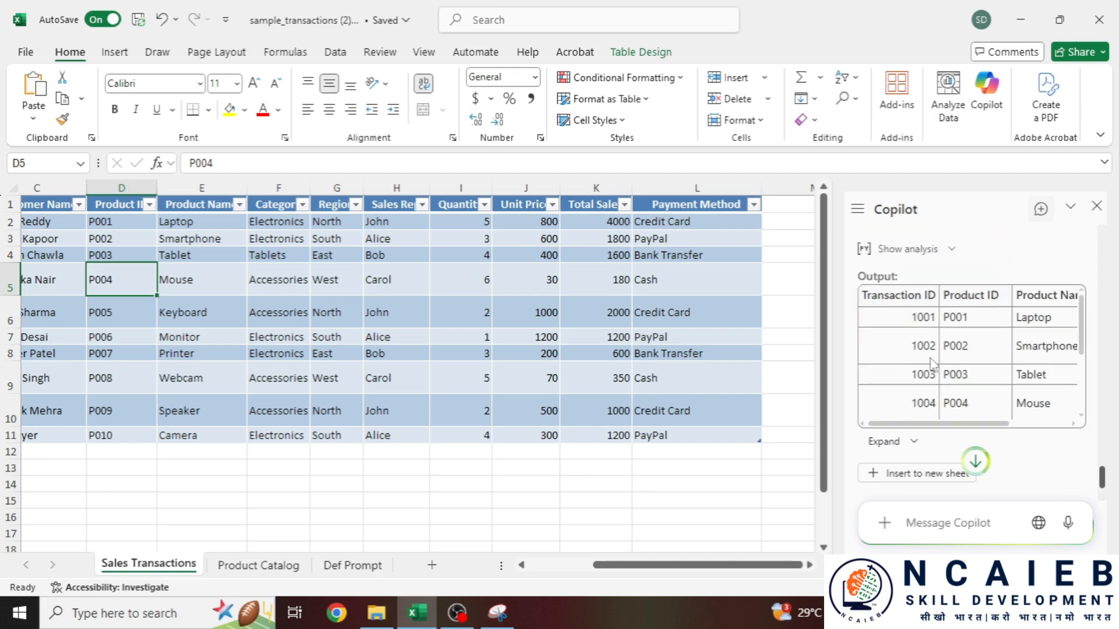
scroll(928, 406, "down", 3)
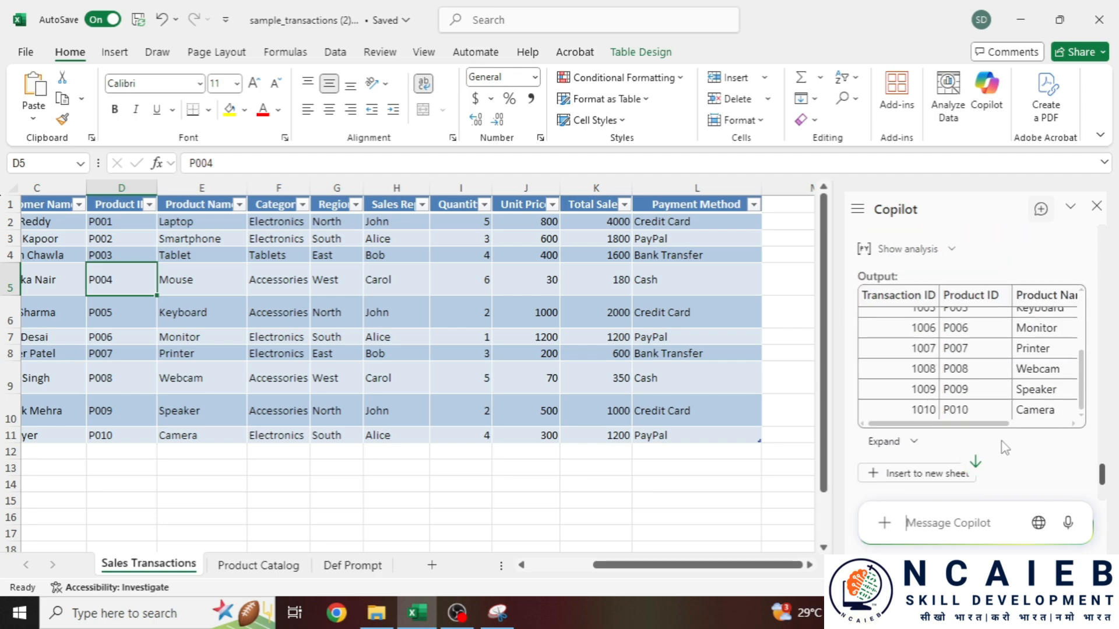
scroll(974, 399, "up", 3)
left_click_drag(947, 425, 1108, 424)
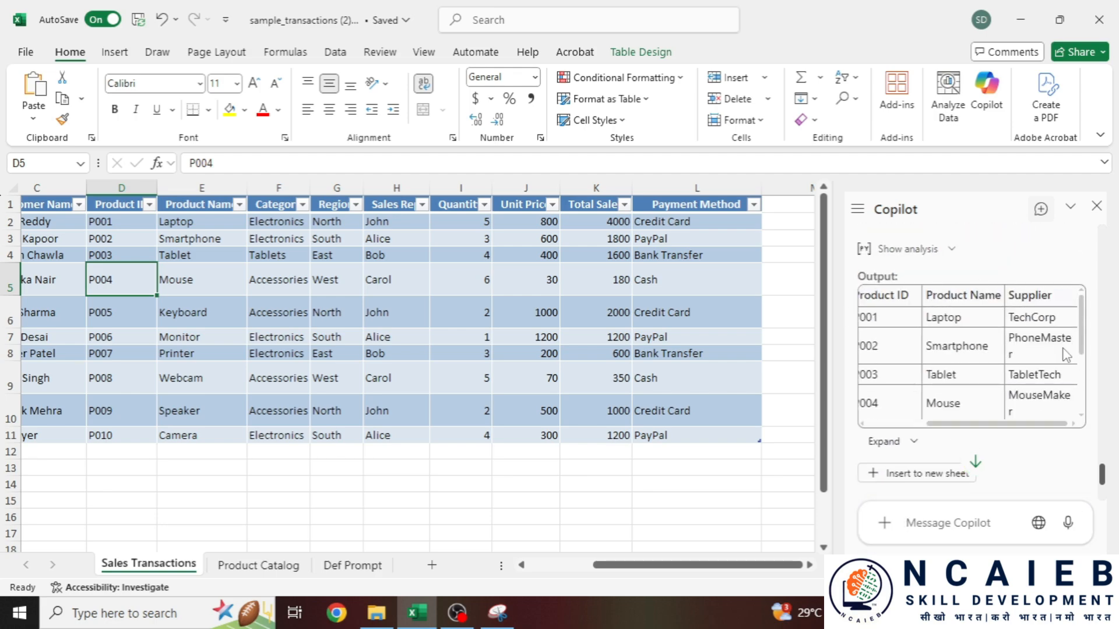
scroll(932, 451, "down", 2)
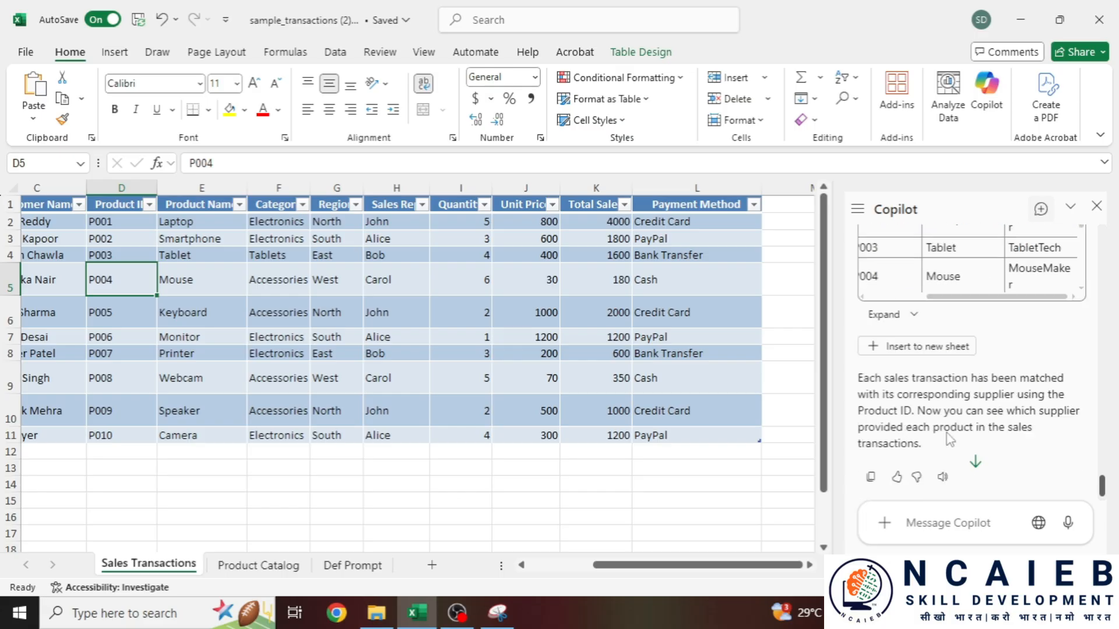
left_click(789, 205)
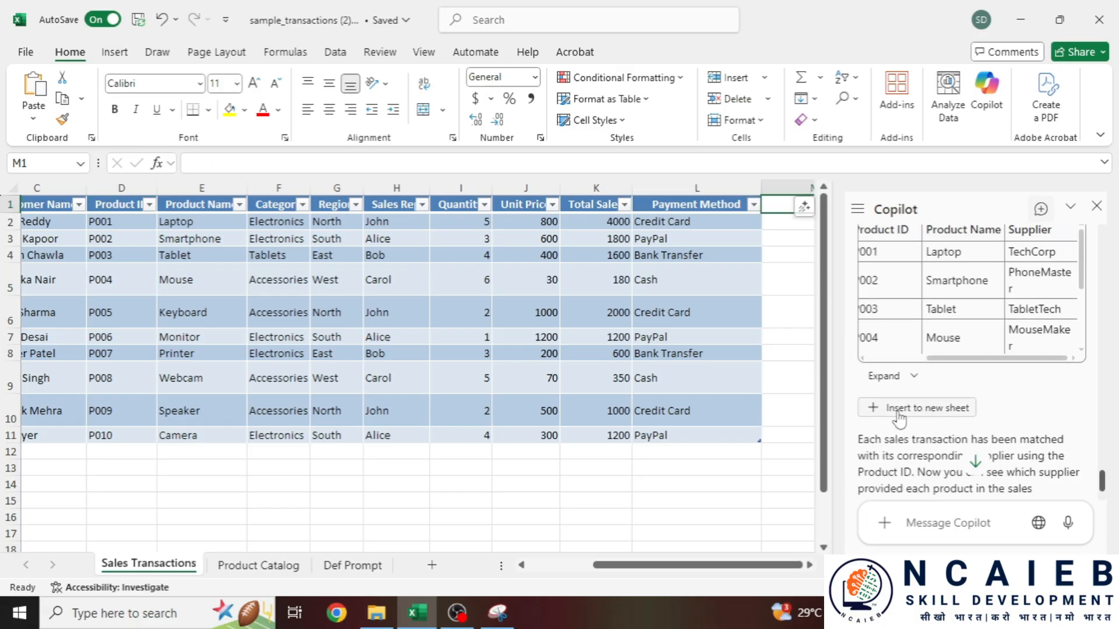
left_click(933, 410)
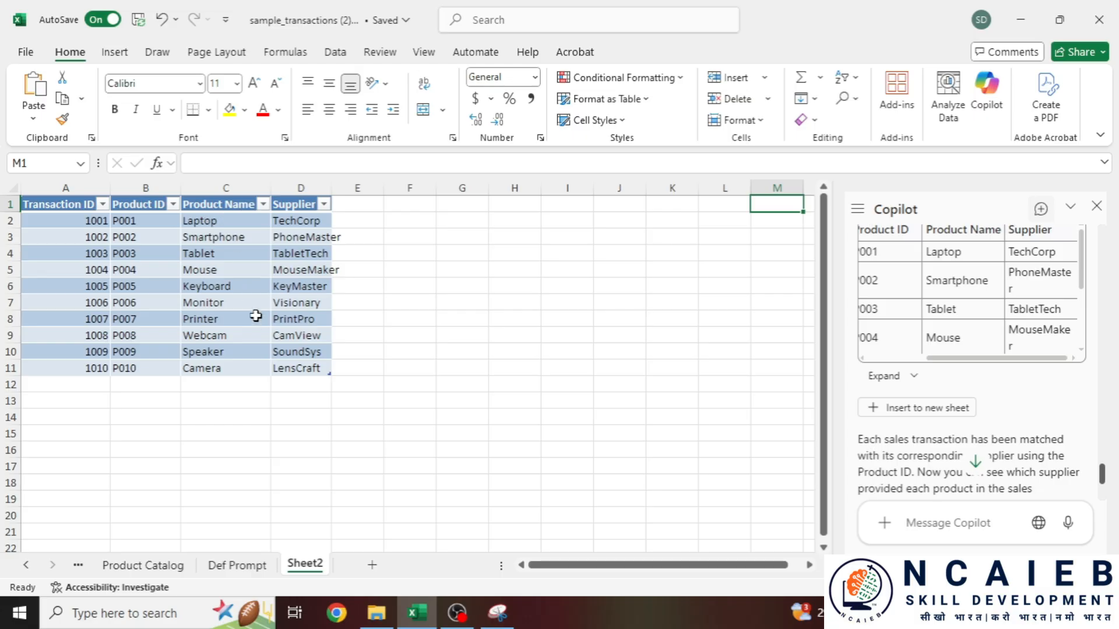
- Widen the Supplier column on Sheet2 and bring up the Product Catalog sheet
left_click_drag(331, 187, 419, 189)
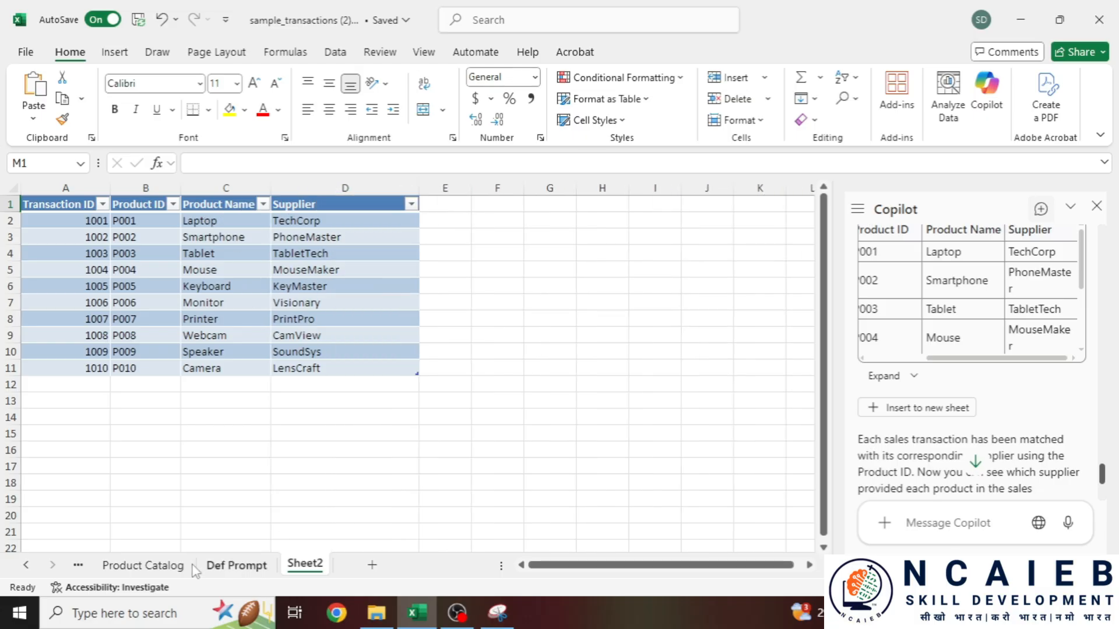
scroll(972, 428, "down", 3)
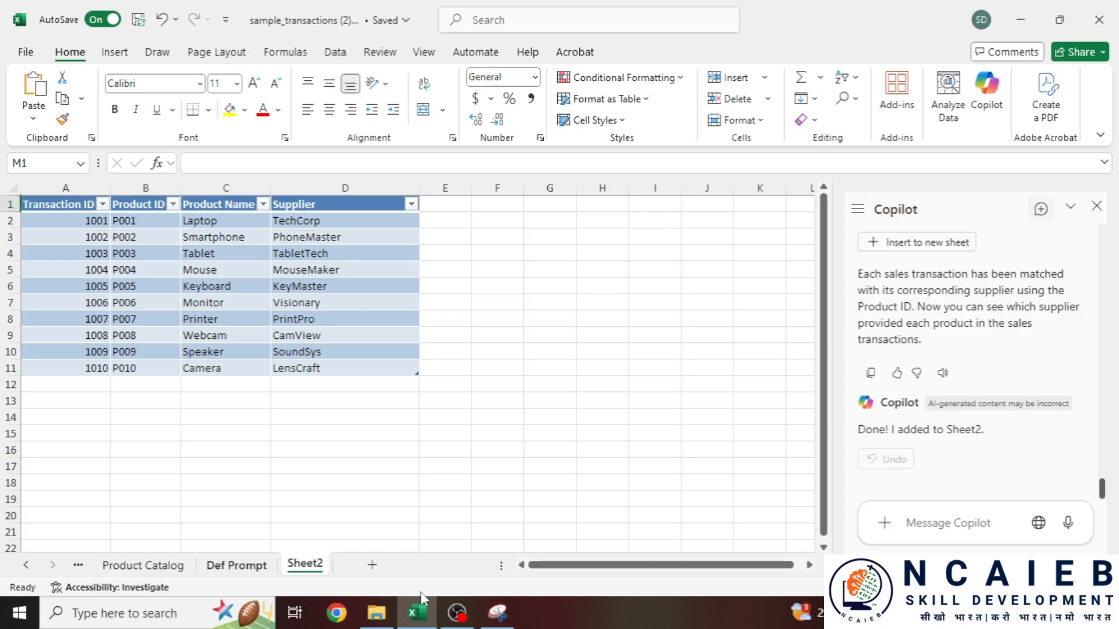
left_click(142, 565)
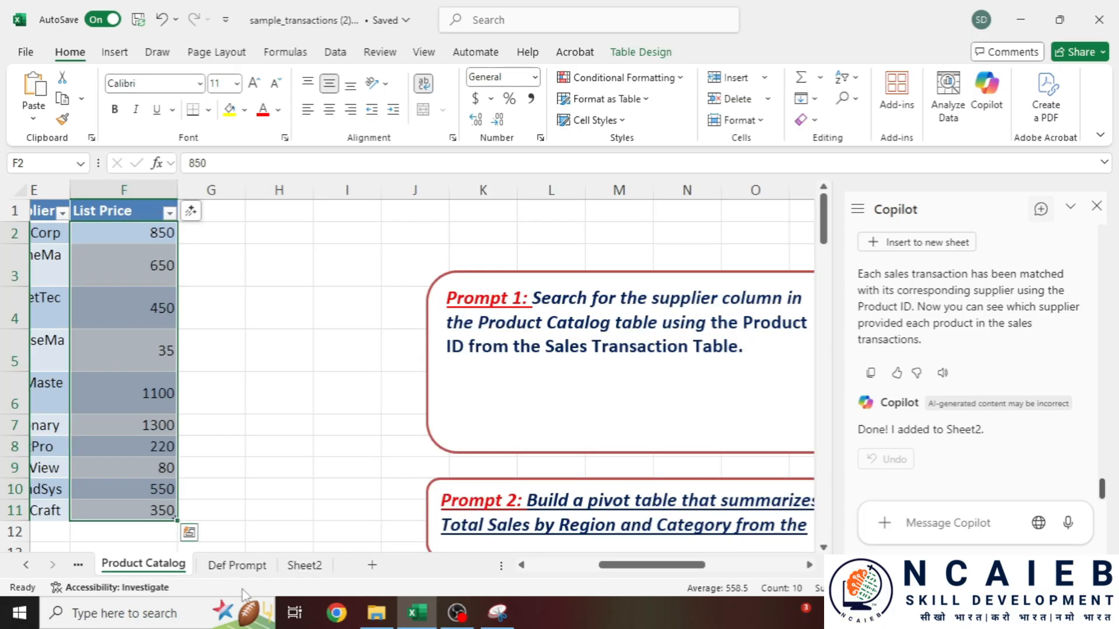
left_click(81, 566)
left_click(258, 565)
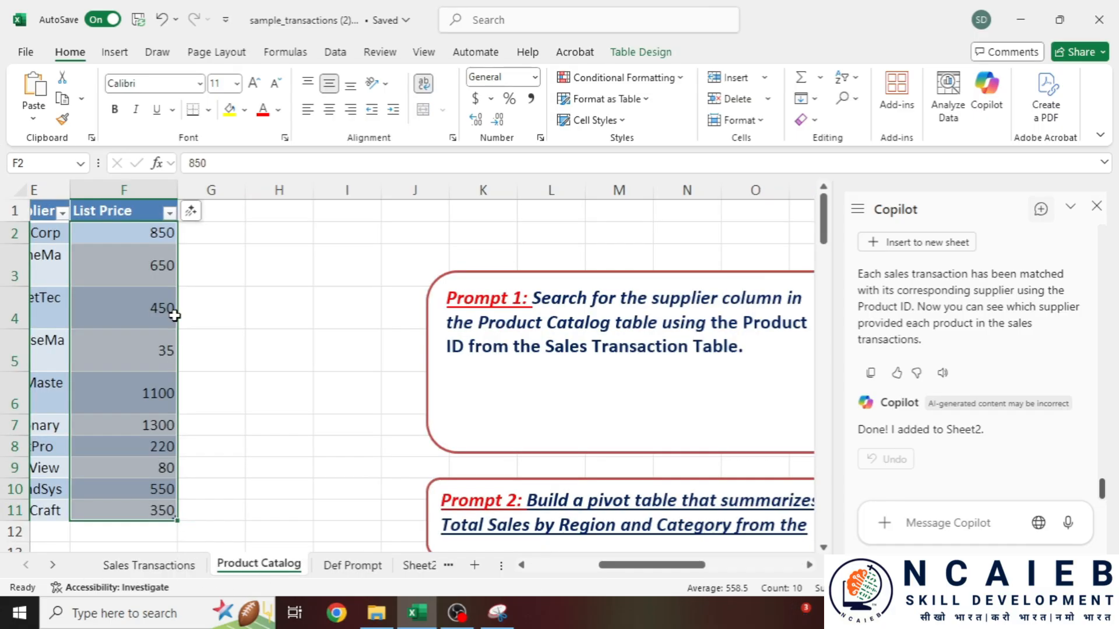
left_click_drag(641, 564, 513, 584)
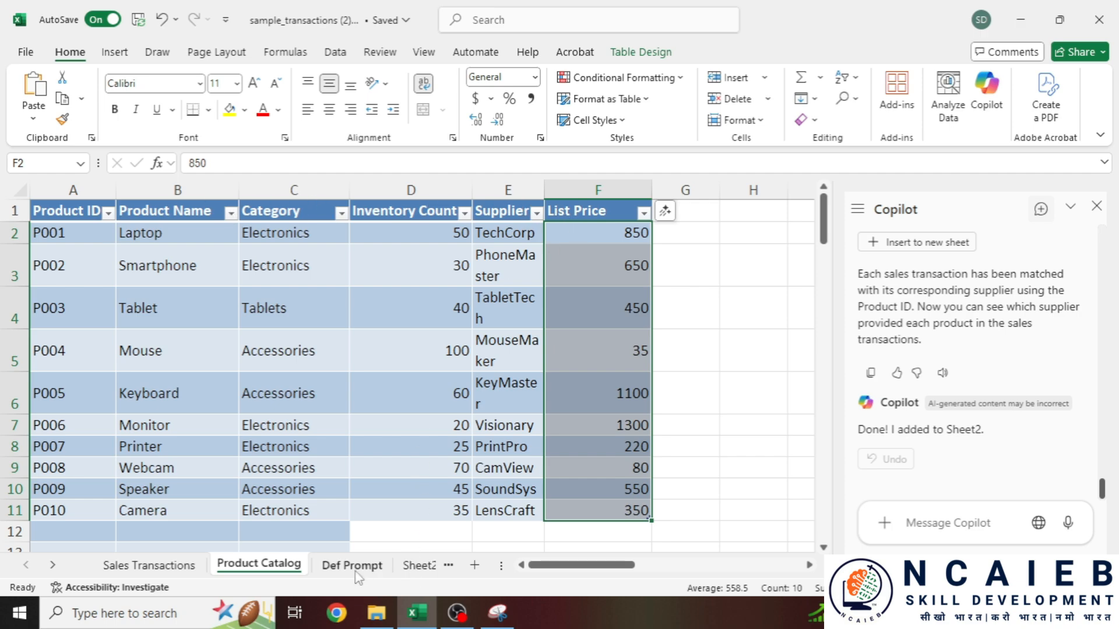
- Compare Sheet2's supplier results with the Product Catalog headers, Product Name through List Price
left_click(424, 567)
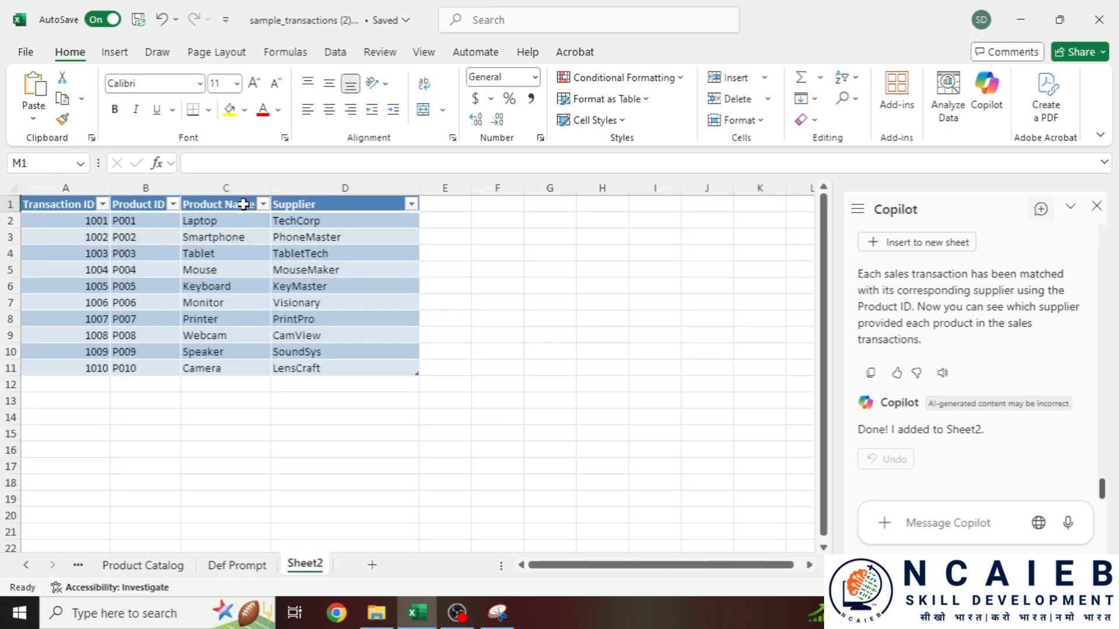
left_click(141, 567)
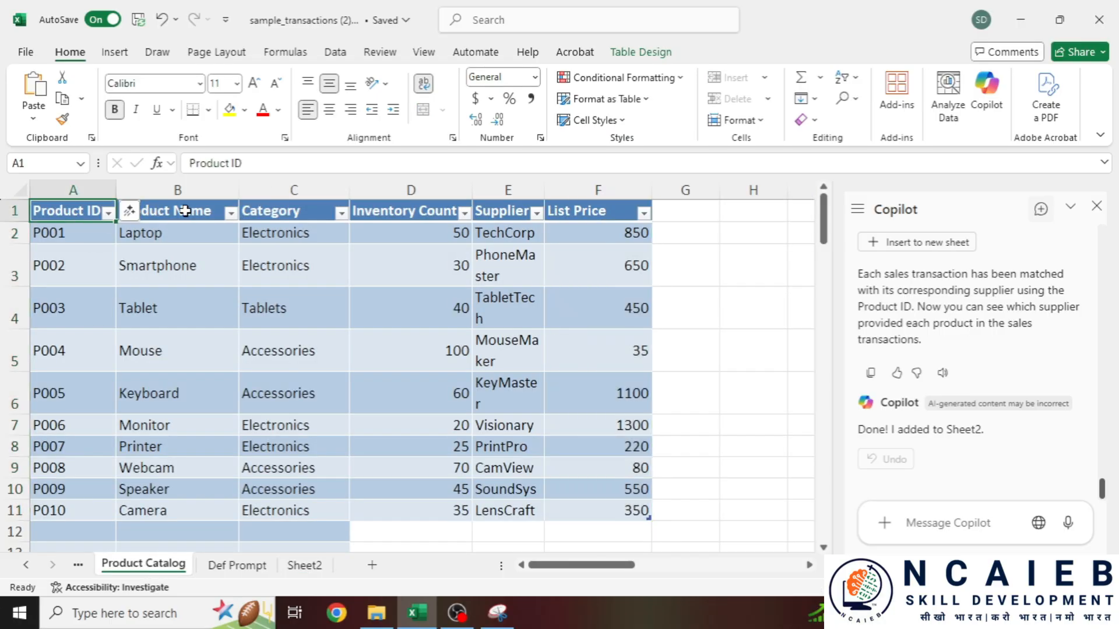
left_click(154, 214)
left_click(303, 211)
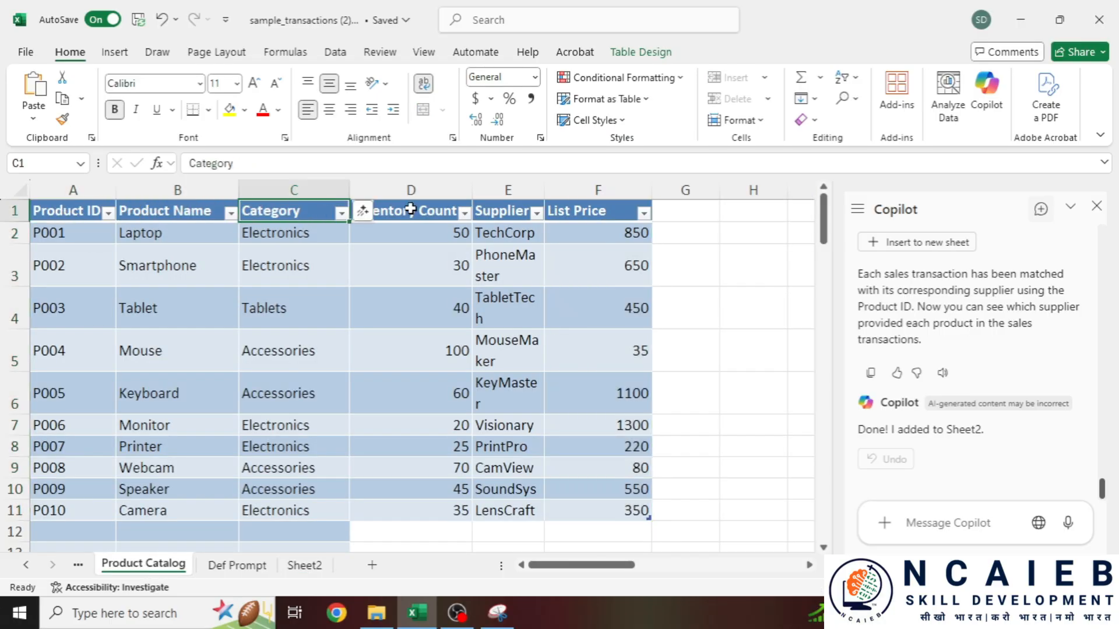
left_click(407, 211)
left_click(507, 211)
left_click(590, 211)
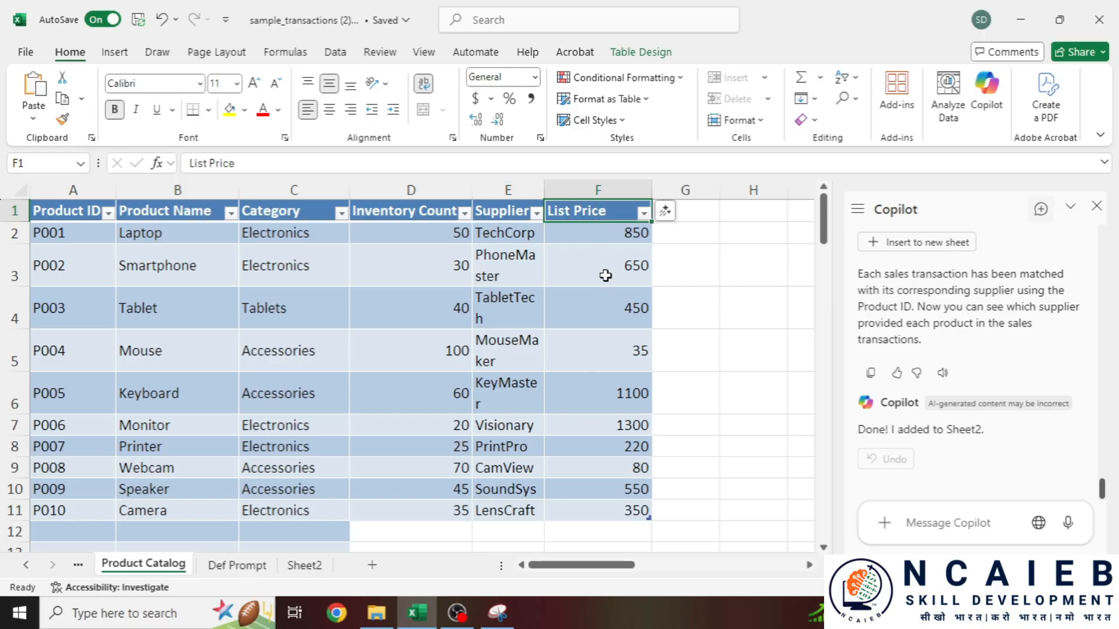
- Inspect Sheet2's Transaction ID, Product ID, Product Name and Supplier columns, then scroll Product Catalog to Prompt 2
left_click(304, 565)
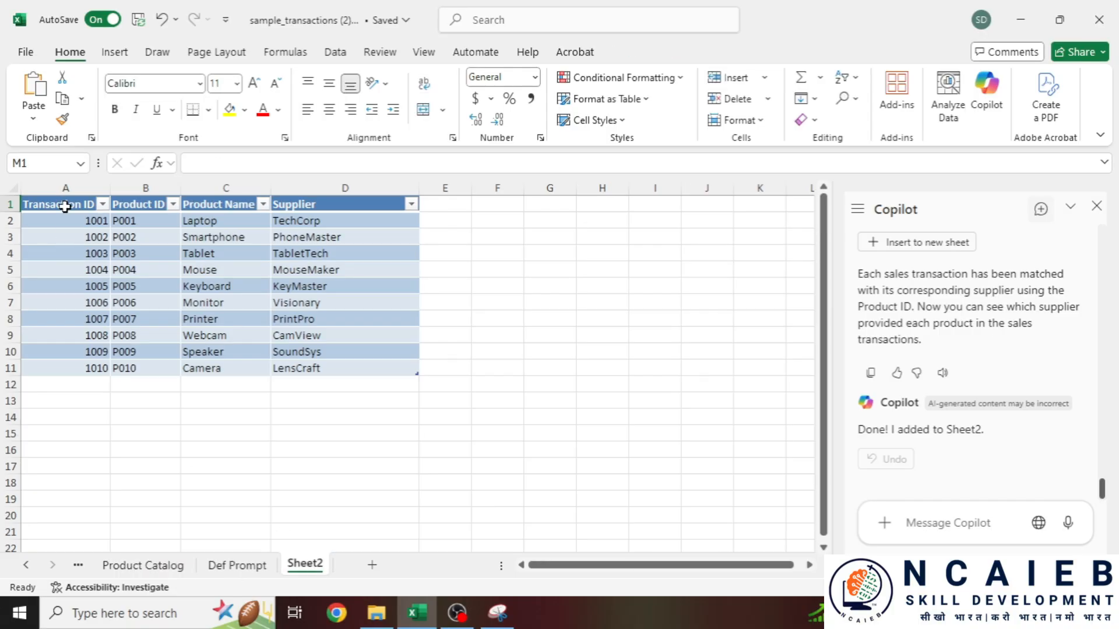
left_click_drag(64, 206, 68, 368)
left_click(148, 204)
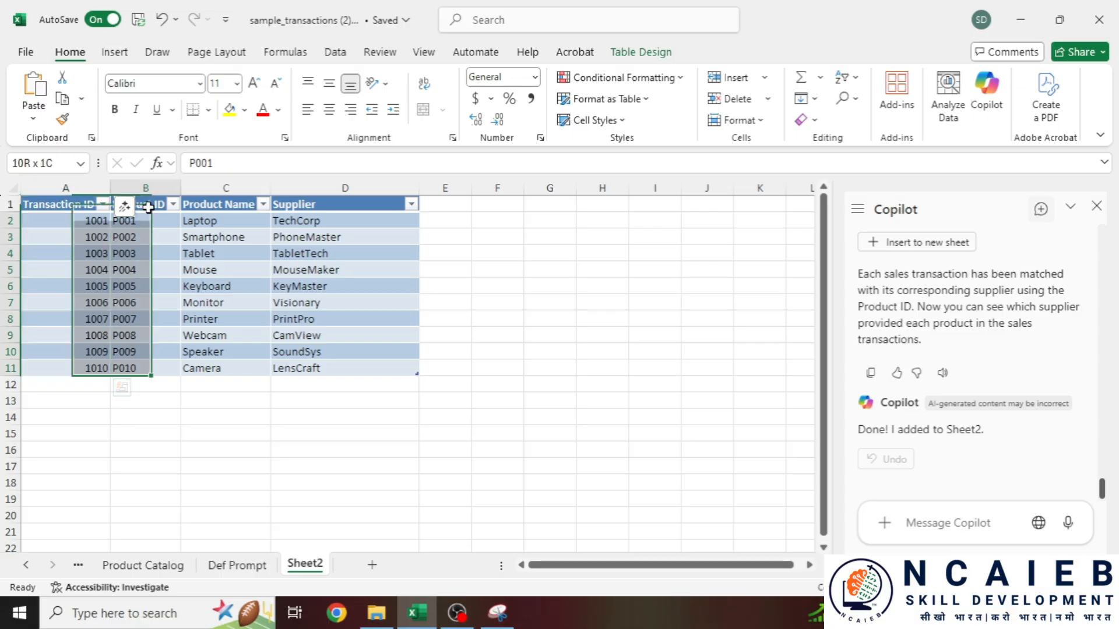
left_click(240, 206)
left_click_drag(367, 205, 368, 356)
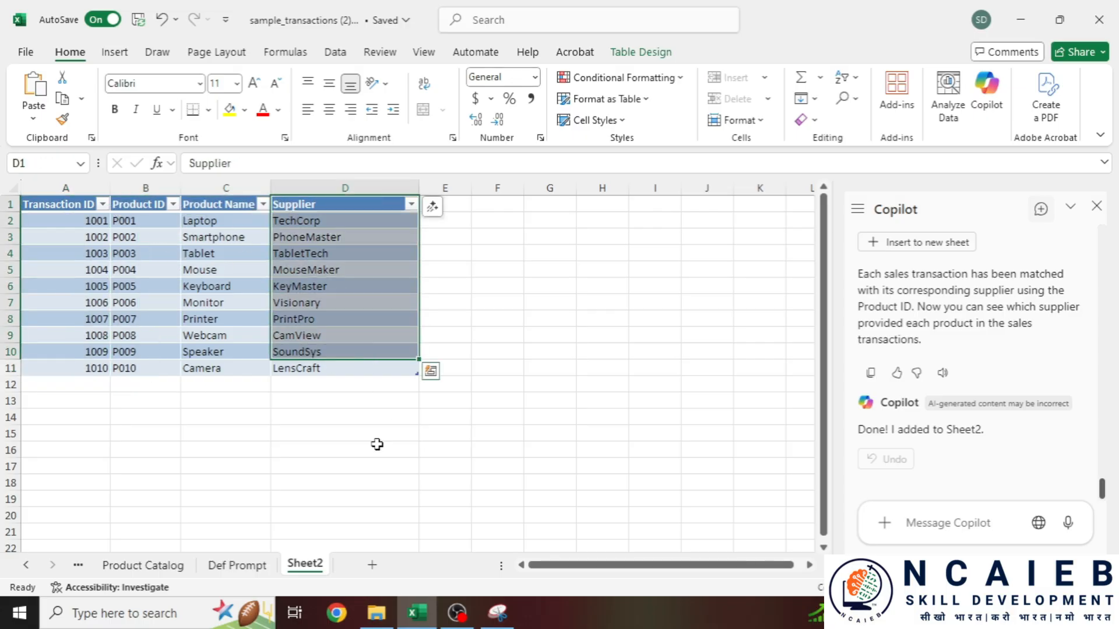
left_click(157, 568)
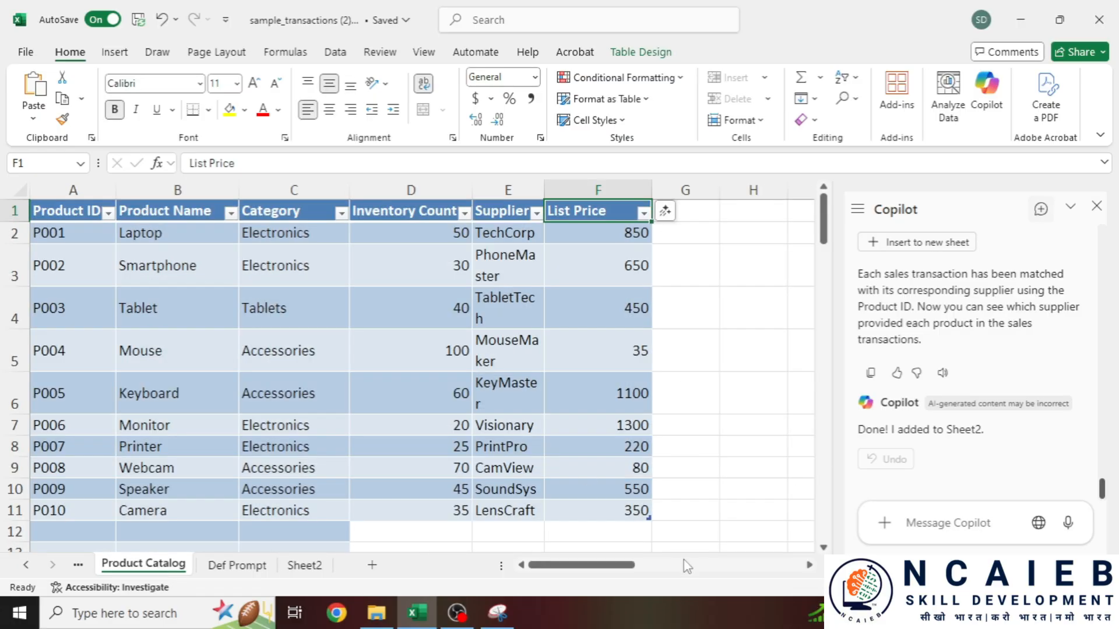
left_click_drag(683, 563, 733, 568)
- Select and copy the Prompt 2 request for a Total Sales pivot by Region and Category
scroll(279, 393, "down", 2)
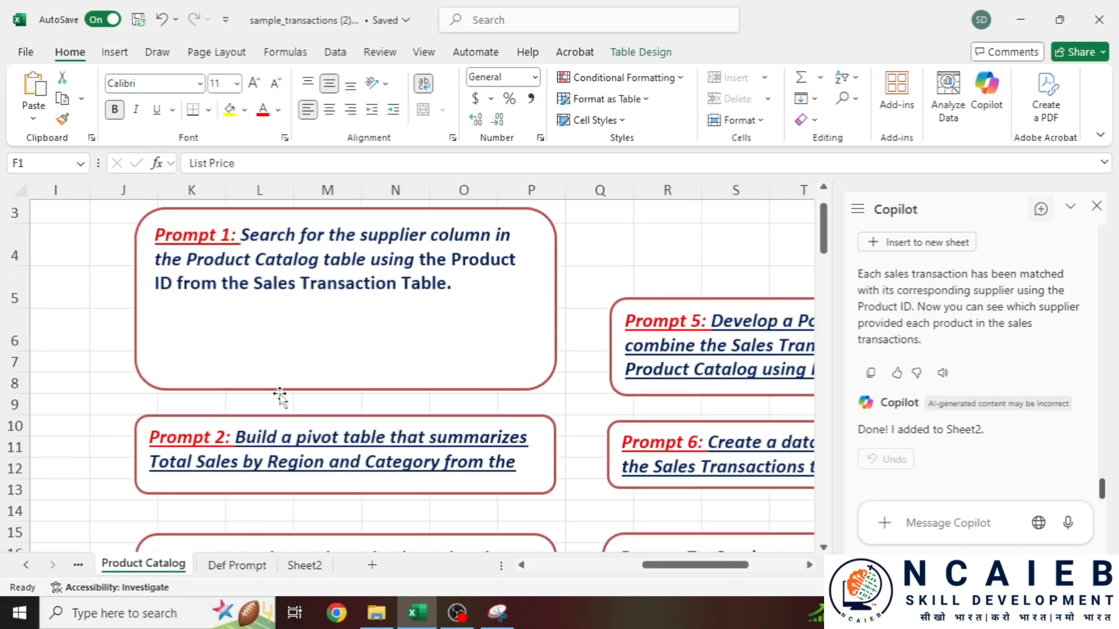
left_click_drag(237, 368, 534, 406)
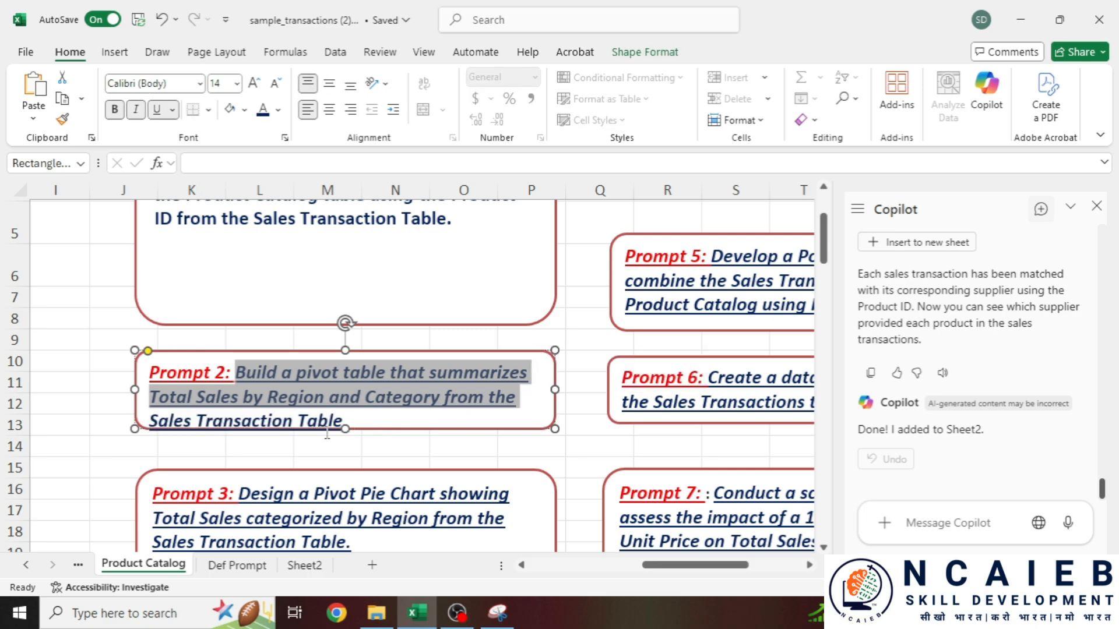
left_click_drag(236, 371, 373, 422)
key("ctrl+c")
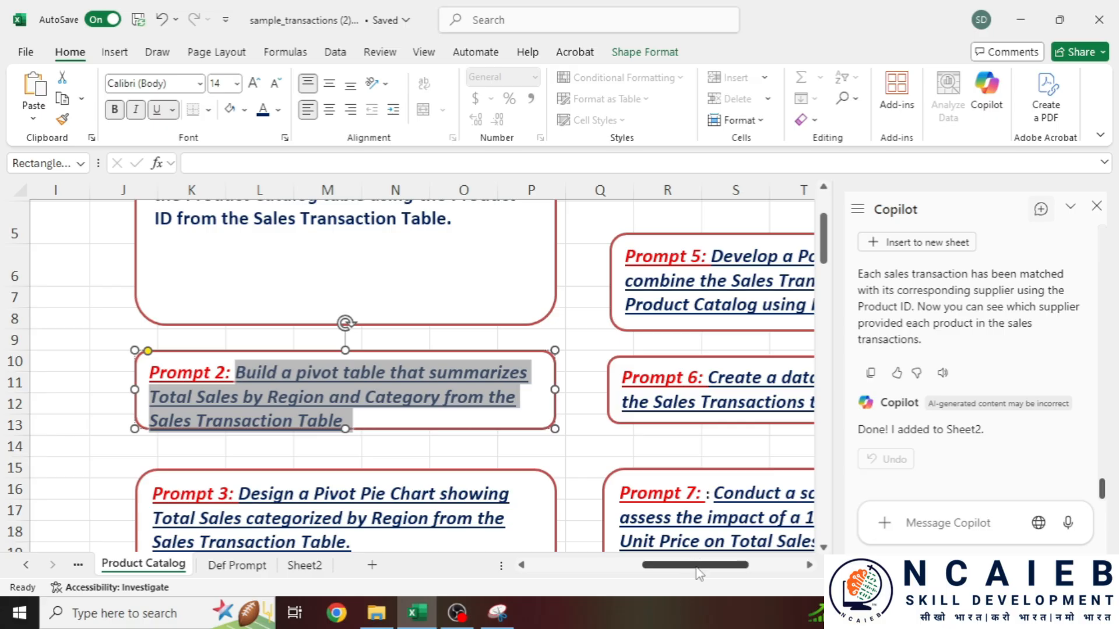
left_click_drag(697, 569, 242, 547)
- Paste the pivot-table request into the Copilot message box on the Sales Transactions sheet
left_click(77, 564)
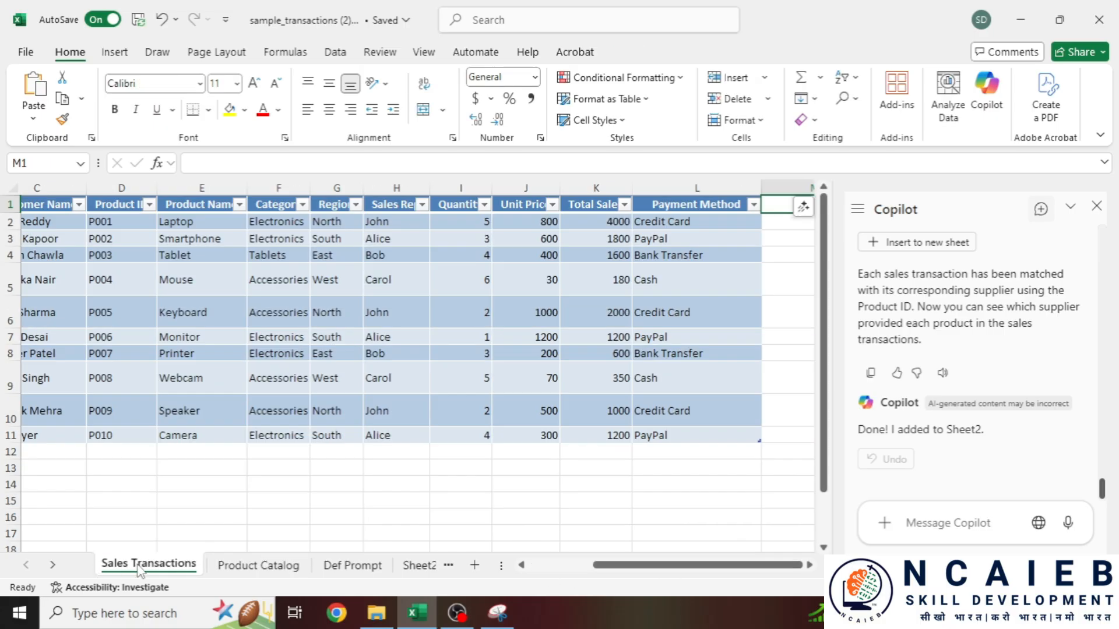
left_click(949, 524)
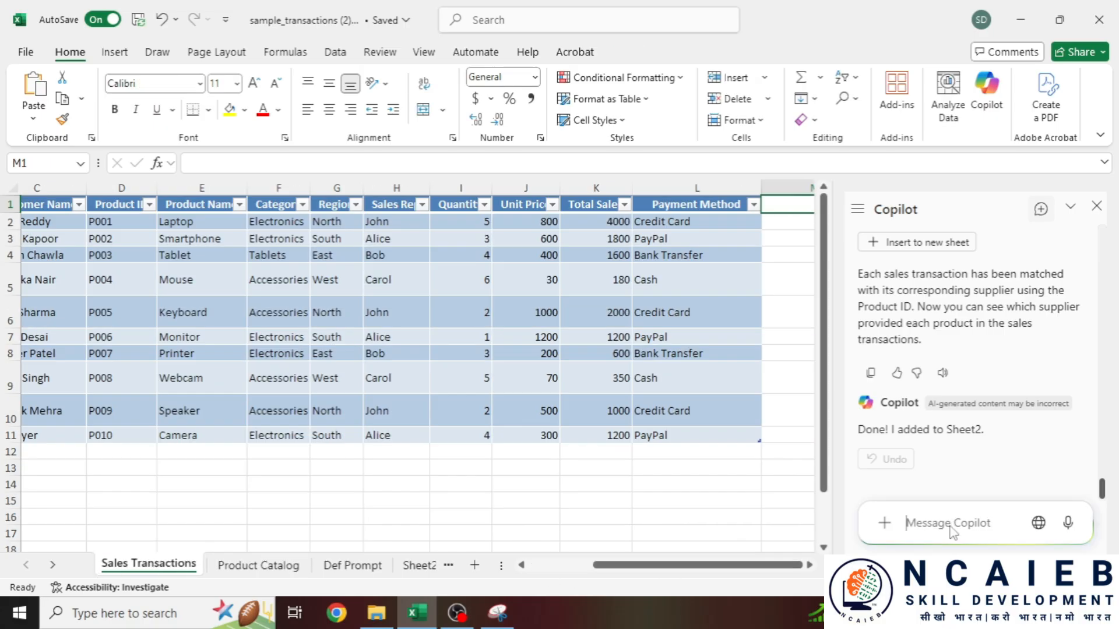
key("ctrl+v")
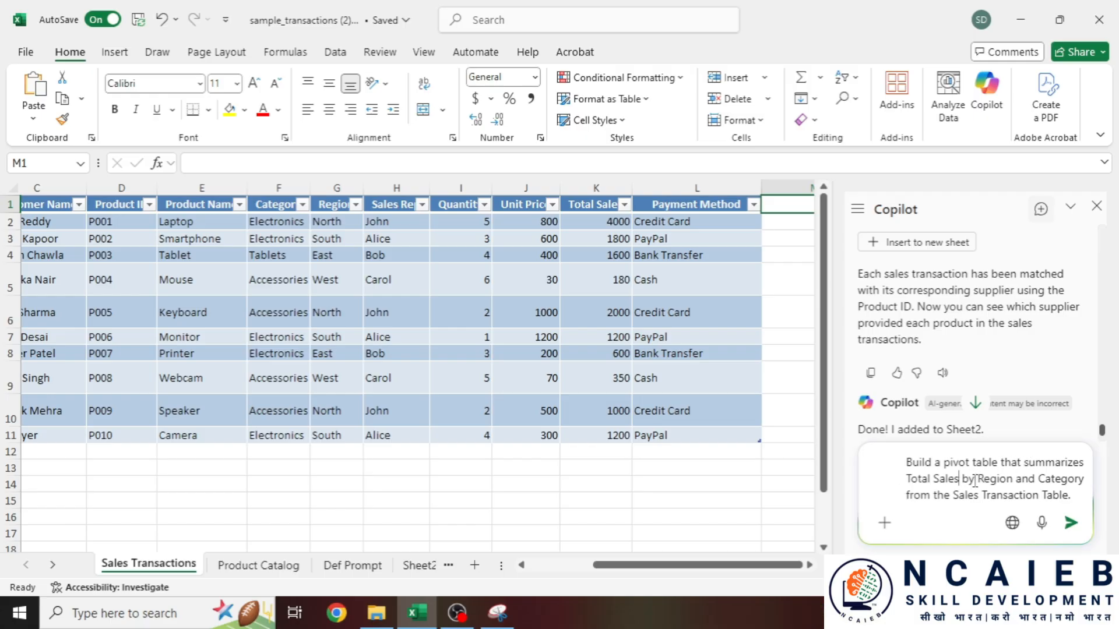
left_click_drag(976, 479, 1047, 478)
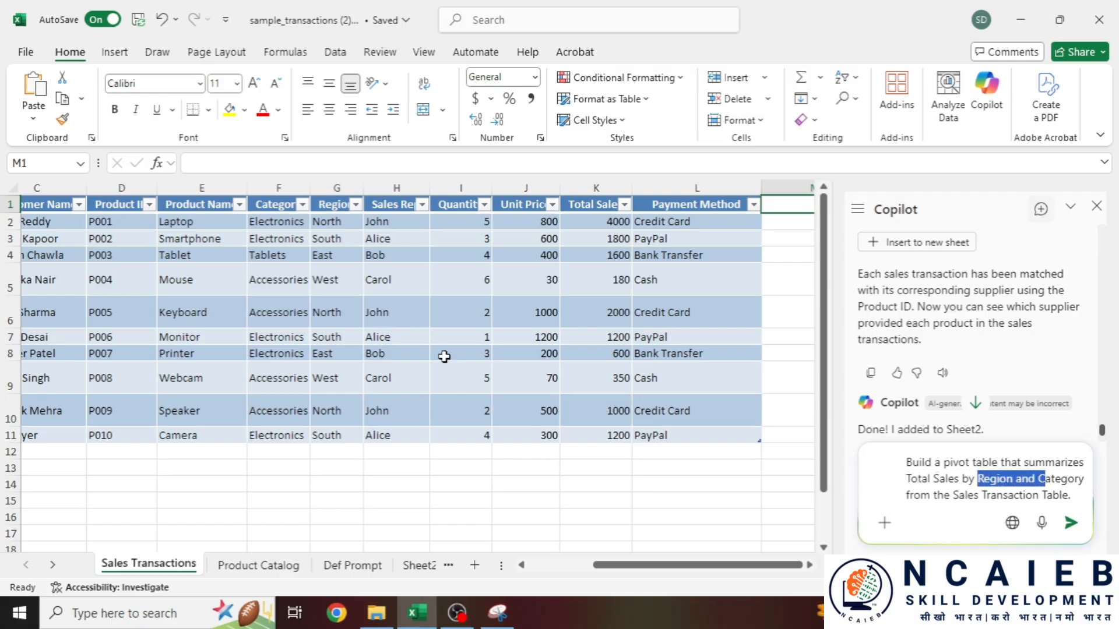
- Widen column F so the Category header and values like Electronics and Tablets show fully
left_click(326, 243)
left_click(283, 240)
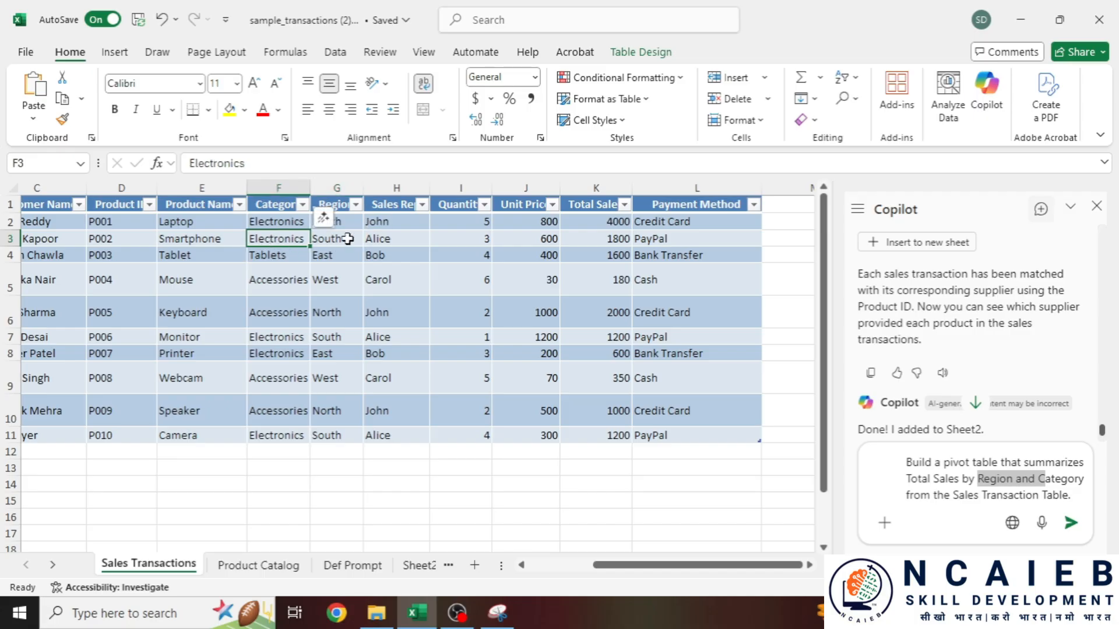
left_click(347, 239)
left_click(286, 244)
left_click(287, 259)
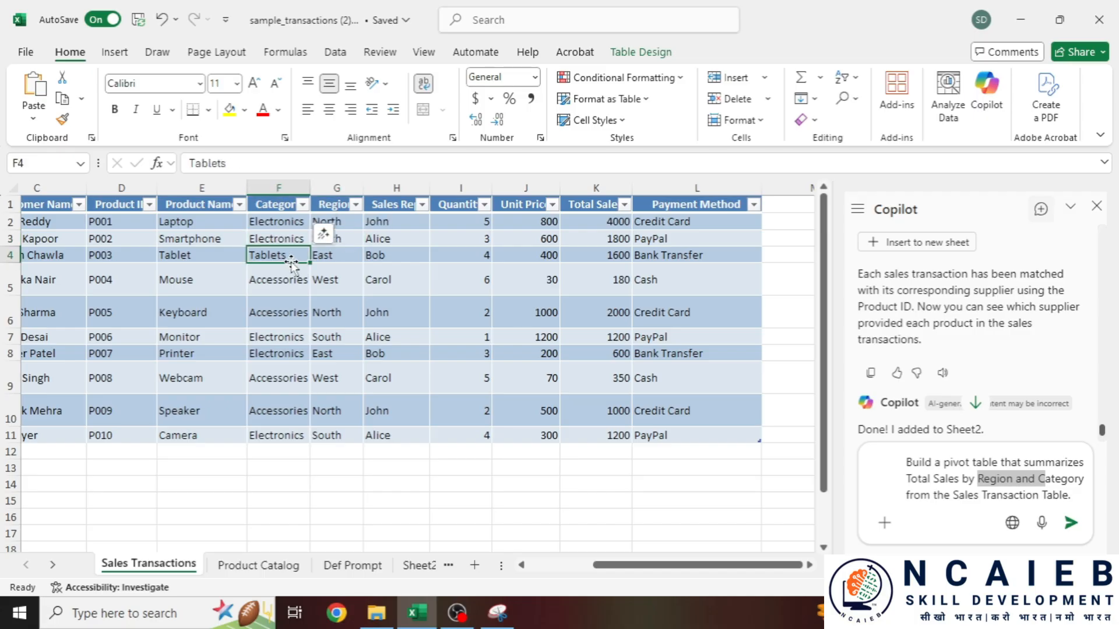
left_click_drag(310, 186, 356, 187)
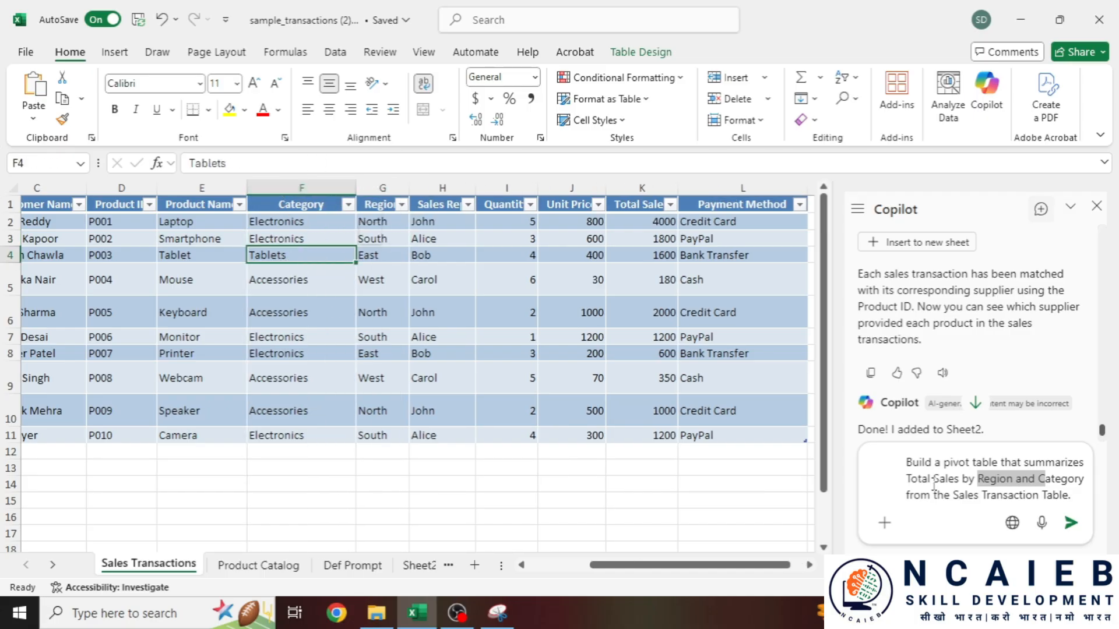
left_click_drag(301, 255, 373, 255)
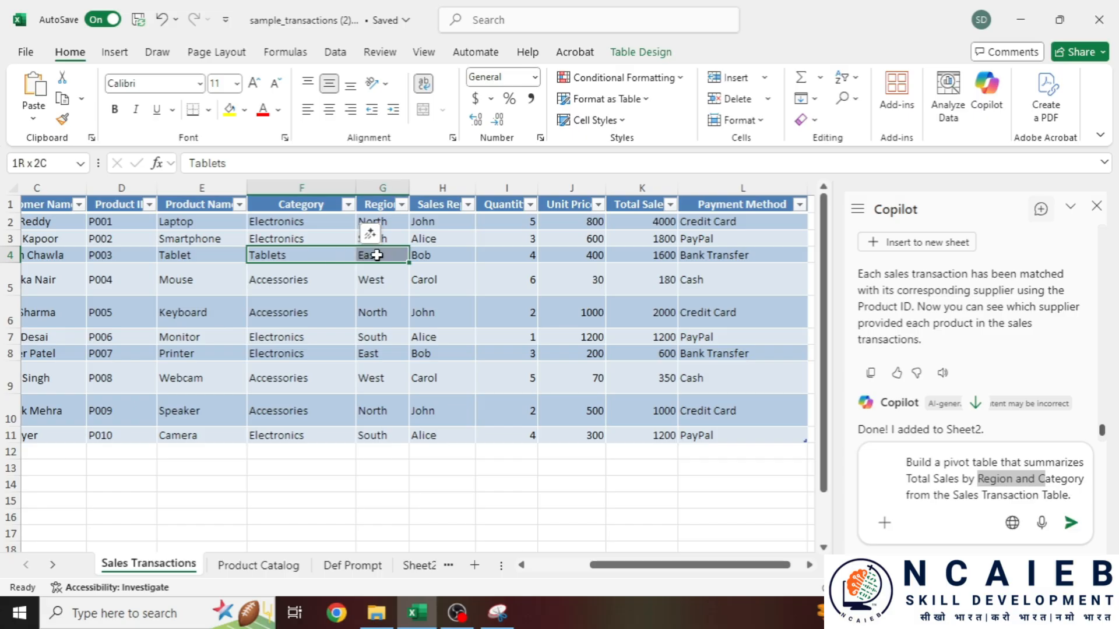
- Send the pivot prompt and review Copilot's PivotTable preview: Accessories 3530, Electronics 8800
left_click(997, 494)
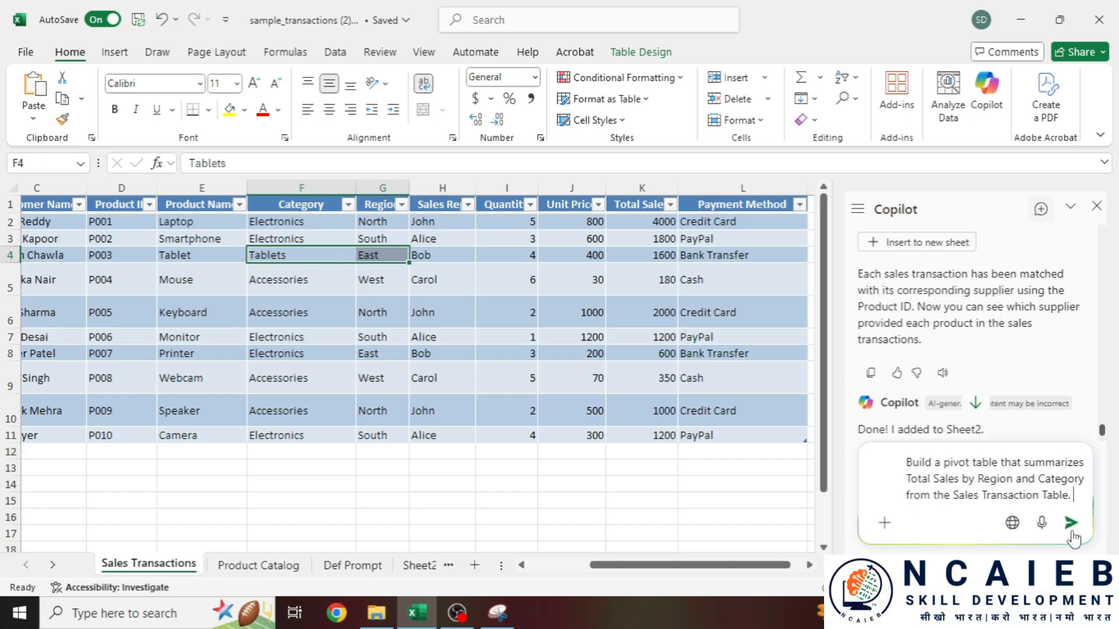
left_click(1070, 522)
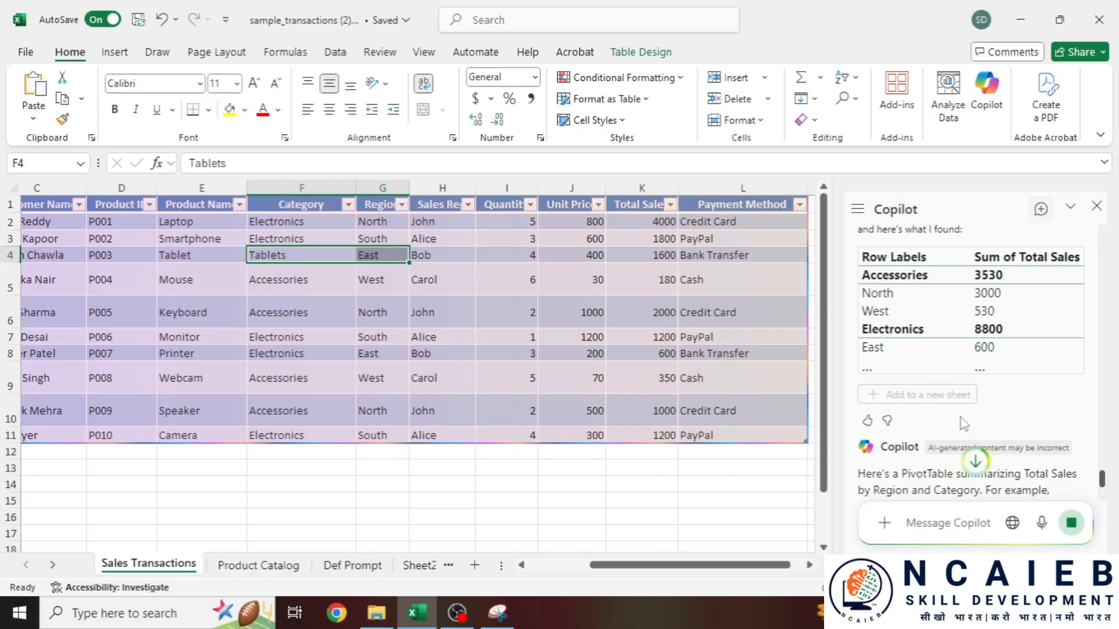
left_click(274, 566)
scroll(931, 458, "up", 10)
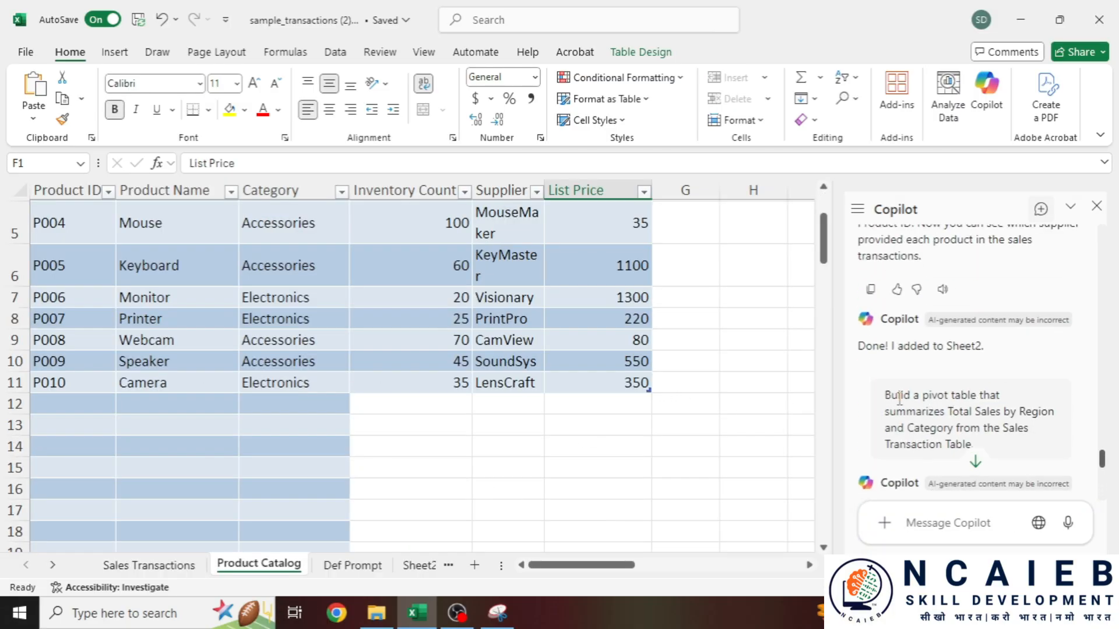
left_click_drag(922, 395, 975, 394)
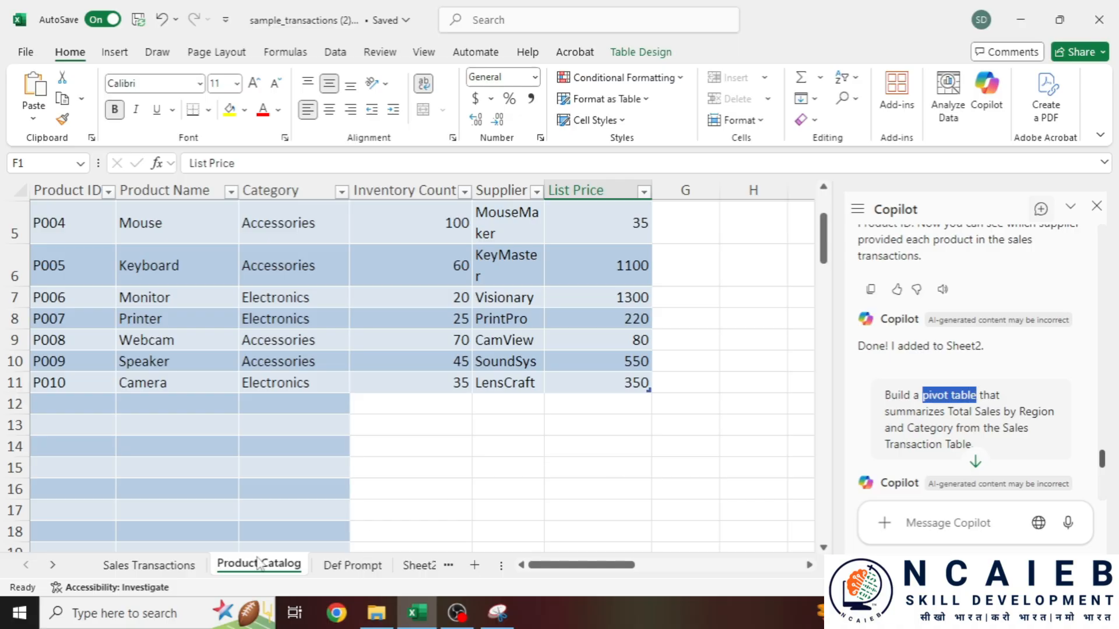
left_click(149, 565)
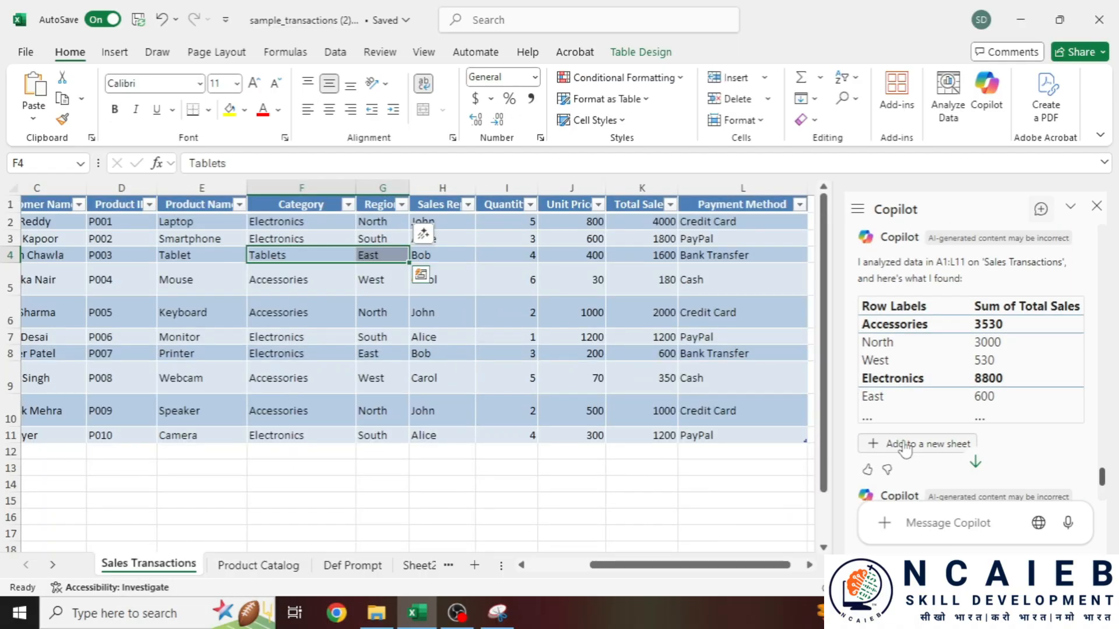
scroll(931, 451, "down", 2)
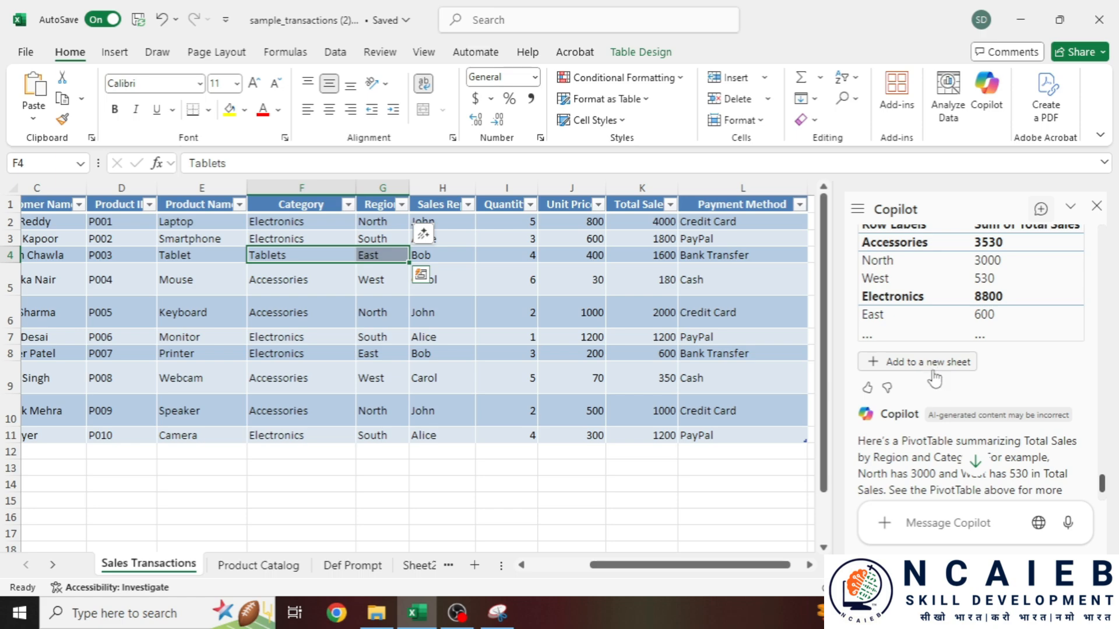
scroll(927, 373, "down", 1)
scroll(929, 372, "up", 1)
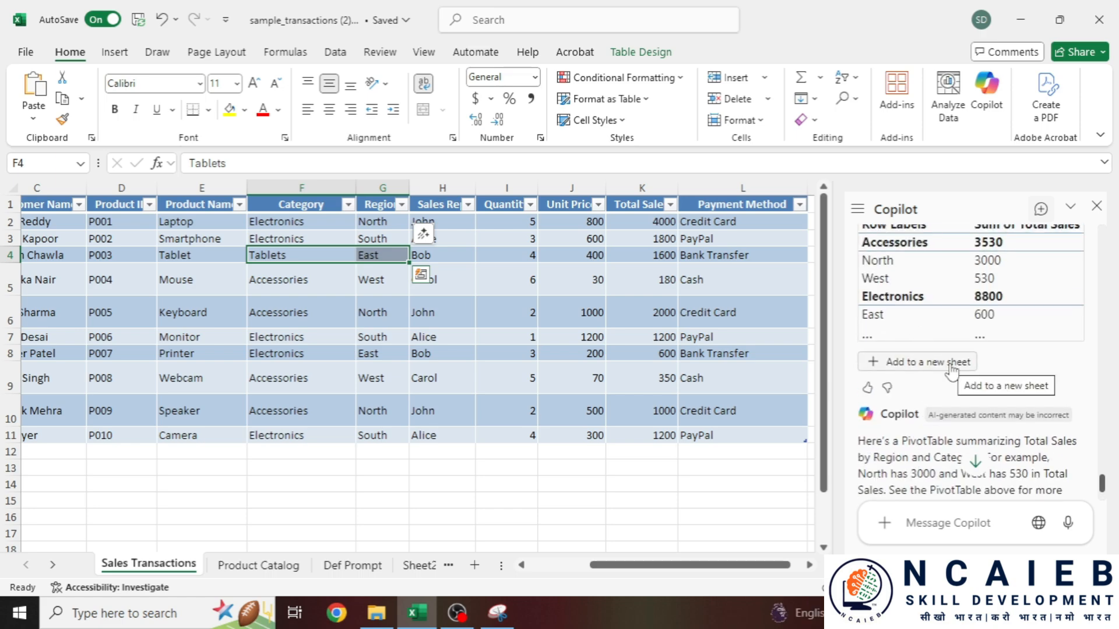
- Place Copilot's PivotTable (Grand Total 13930) on new Sheet3, widen column A, then show Product Catalog
left_click(950, 362)
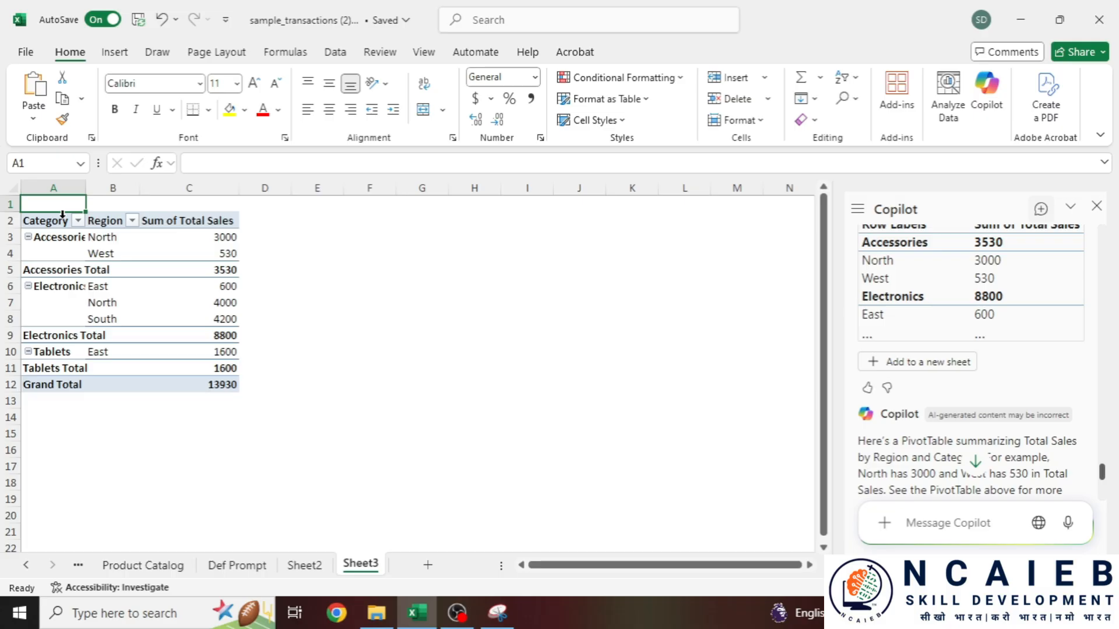
left_click_drag(63, 214, 219, 382)
left_click(279, 337)
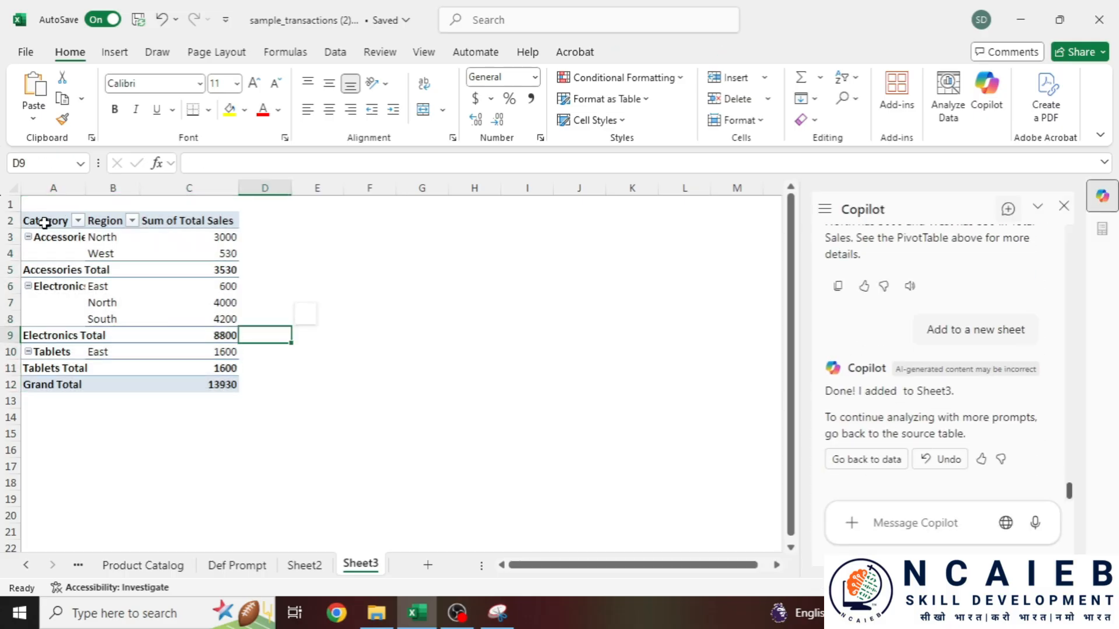
left_click(45, 223)
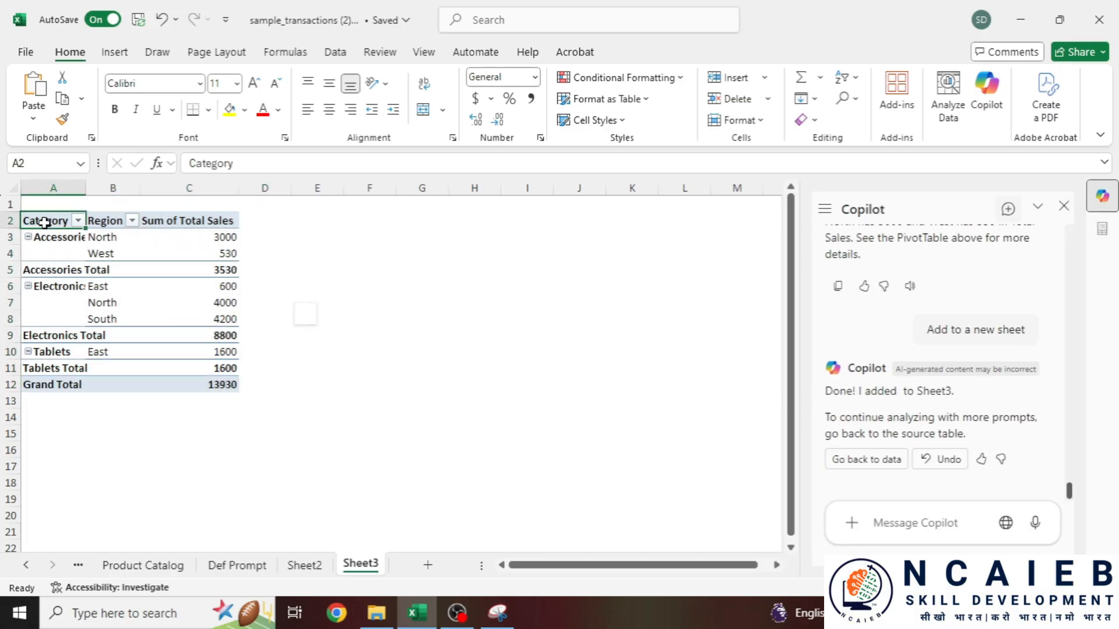
left_click_drag(85, 188, 179, 187)
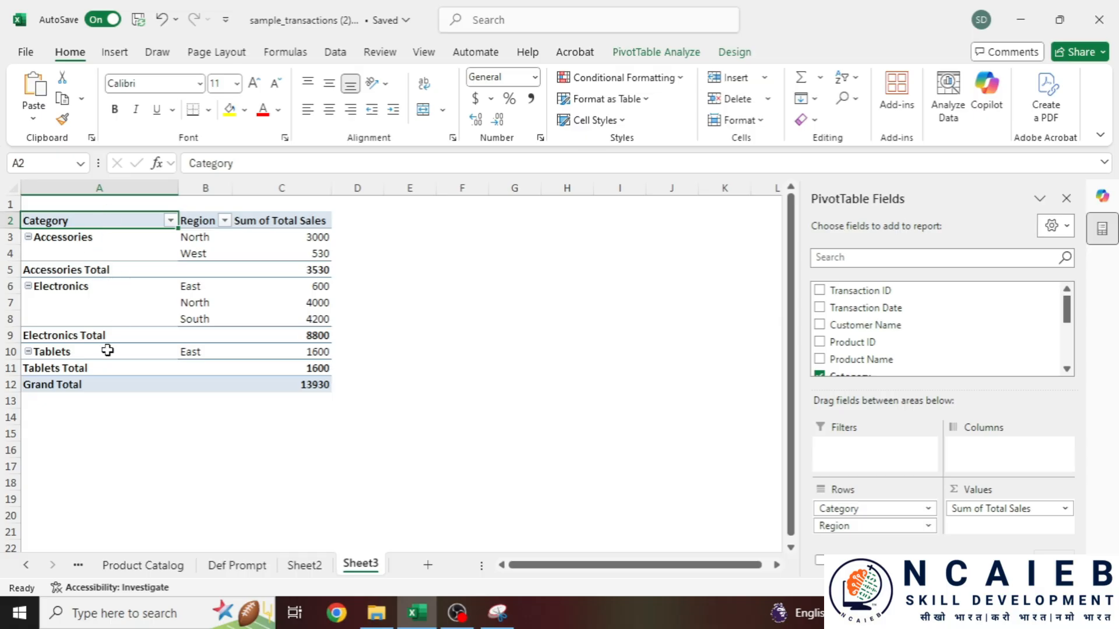
left_click(212, 221)
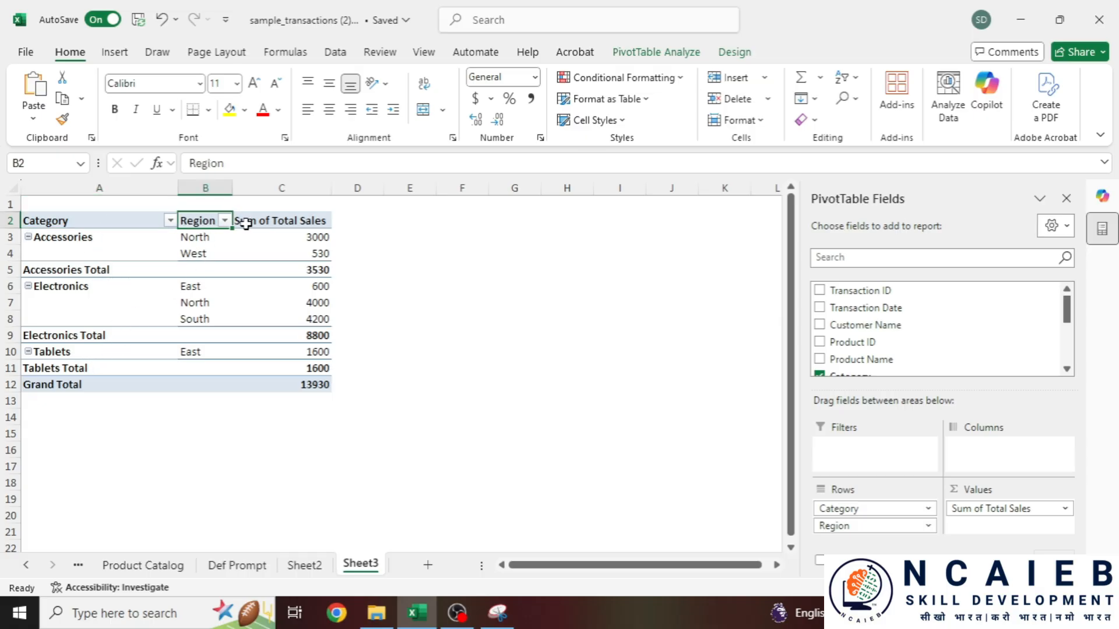
left_click_drag(242, 220, 288, 383)
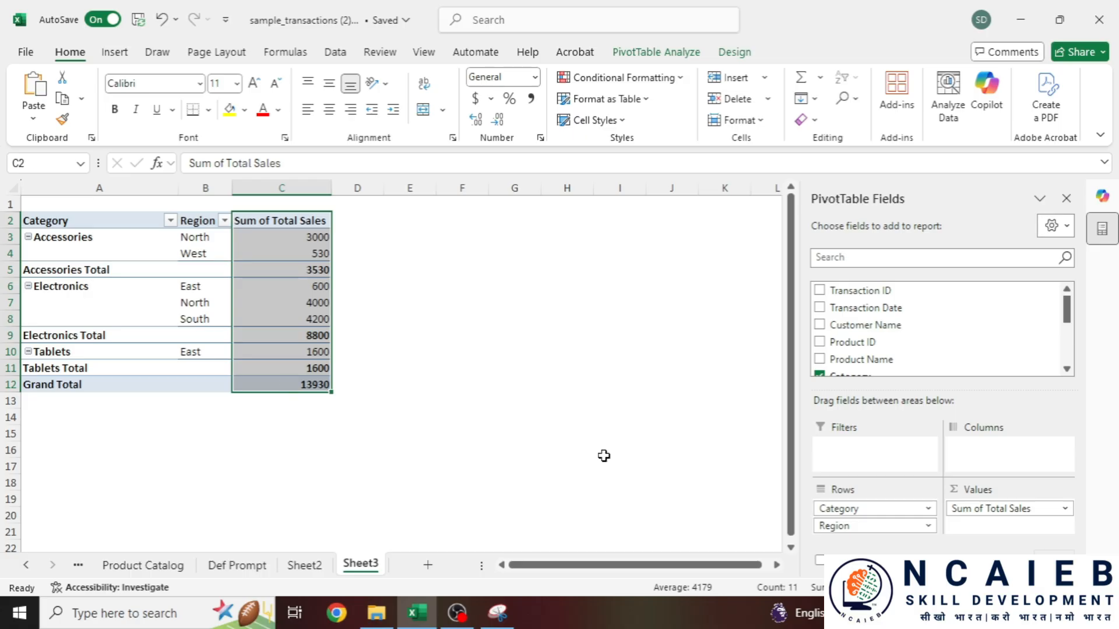
left_click(147, 562)
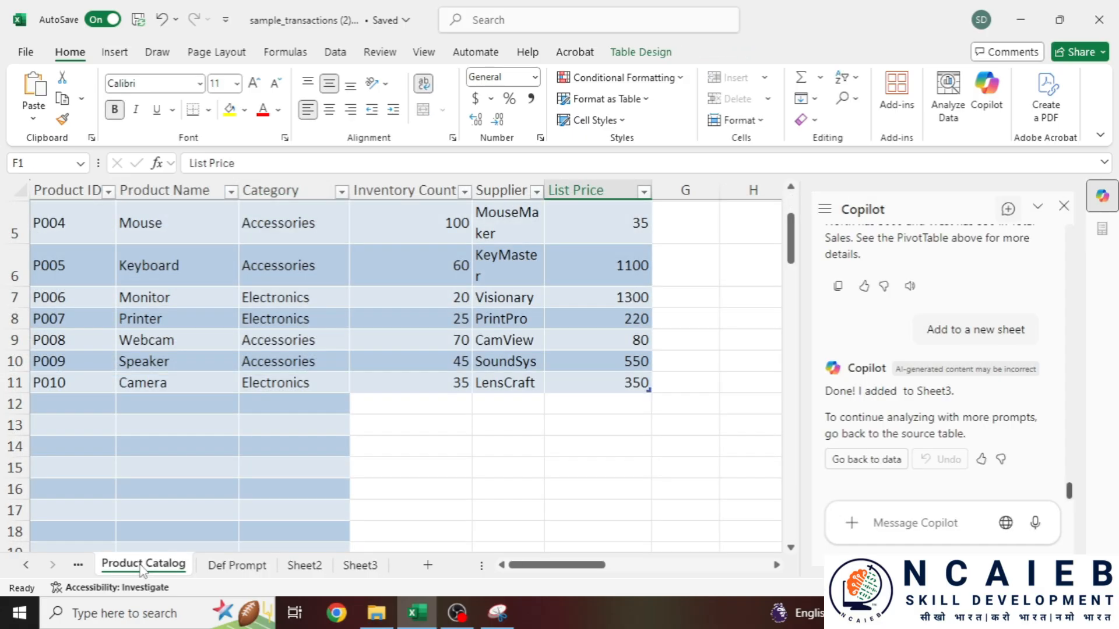
- Select the Prompt 3 pivot pie-chart request on Product Catalog, then return to Sales Transactions
left_click(77, 566)
left_click(258, 566)
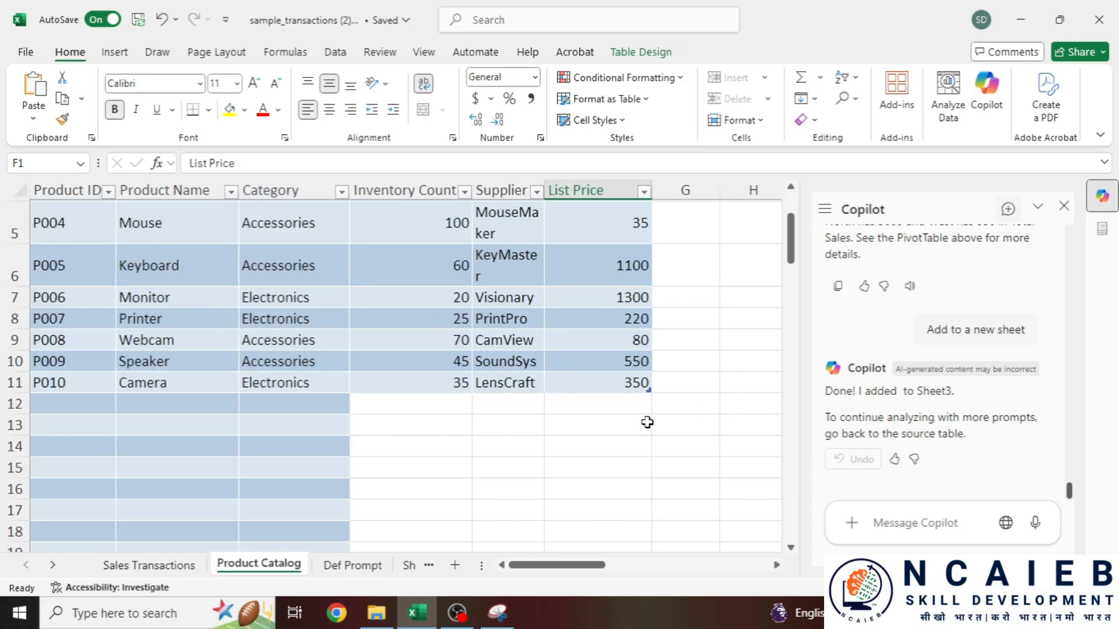
left_click_drag(638, 565, 672, 565)
scroll(274, 304, "down", 1)
scroll(262, 326, "up", 1)
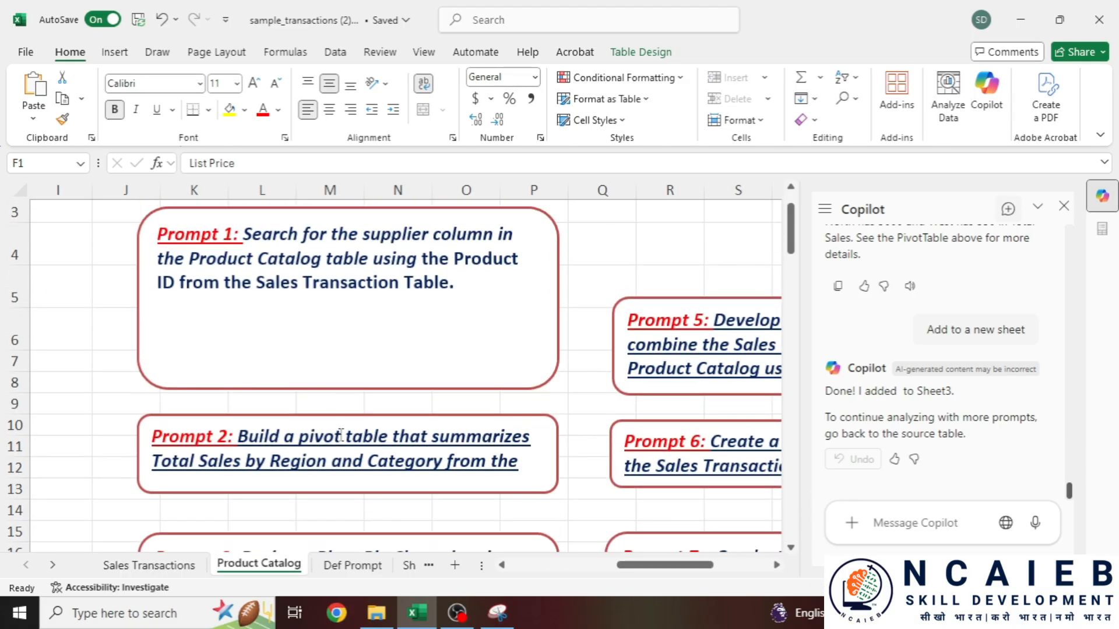
scroll(250, 349, "down", 2)
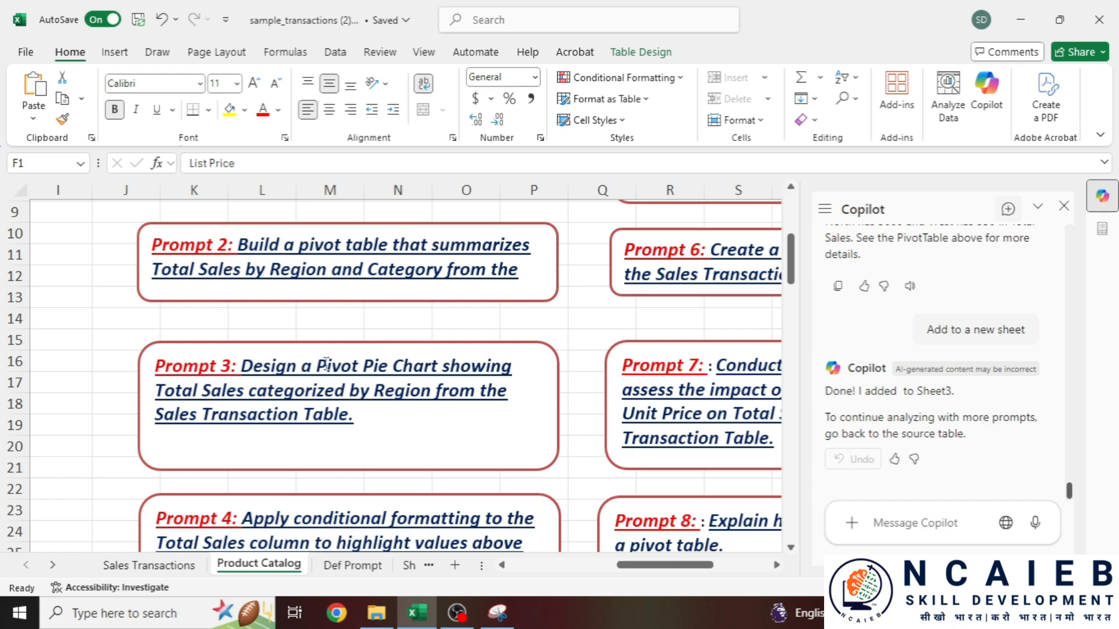
left_click_drag(156, 390, 511, 390)
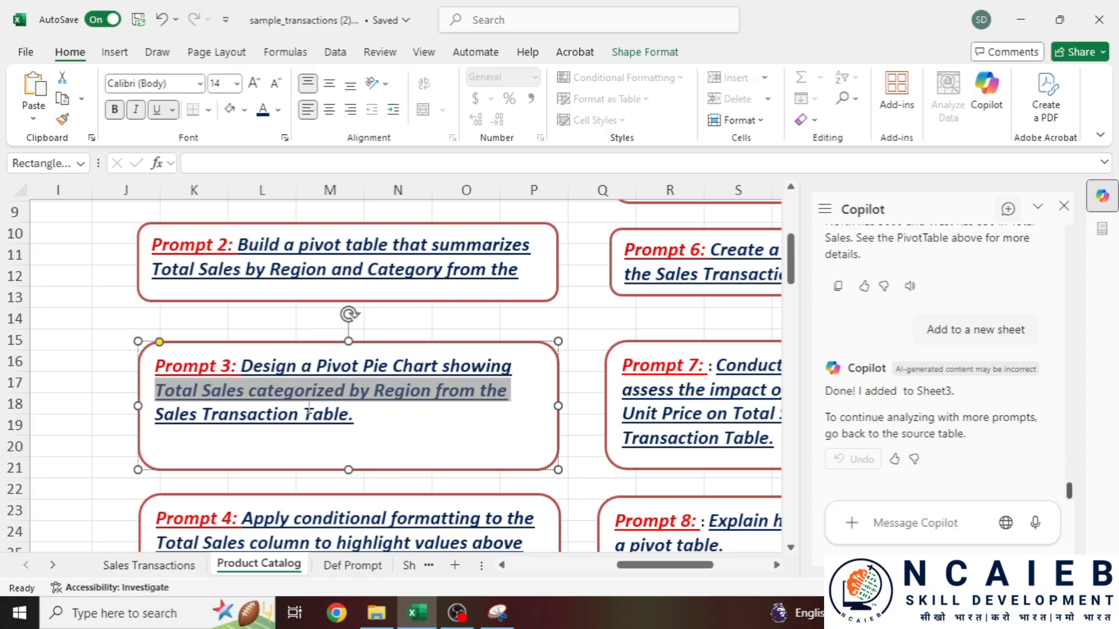
left_click_drag(356, 414, 241, 366)
key("ctrl+c")
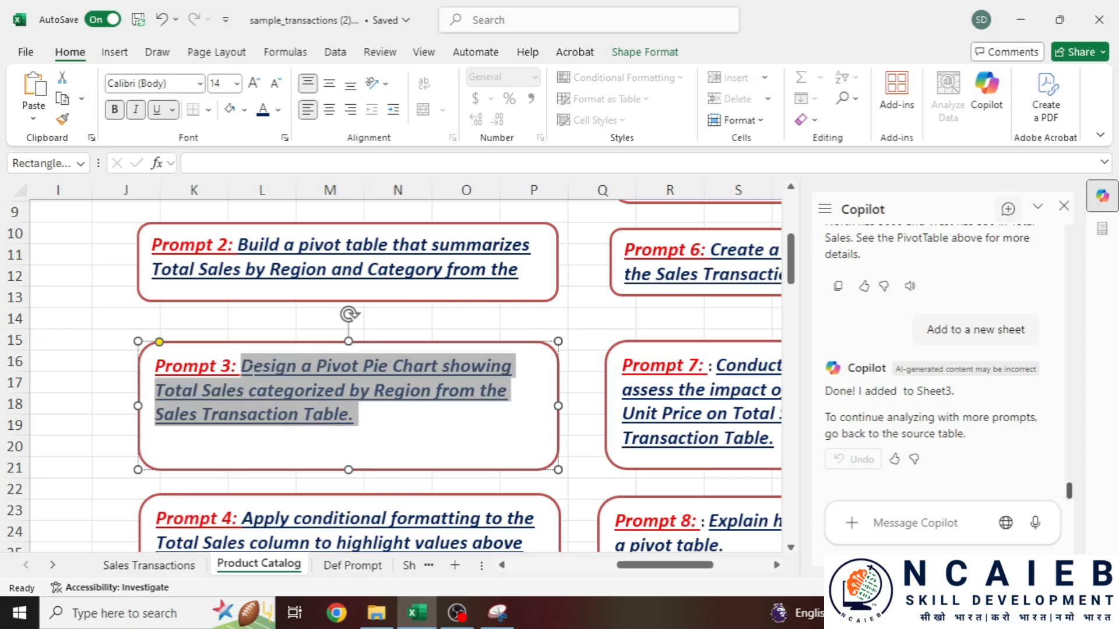
left_click(158, 566)
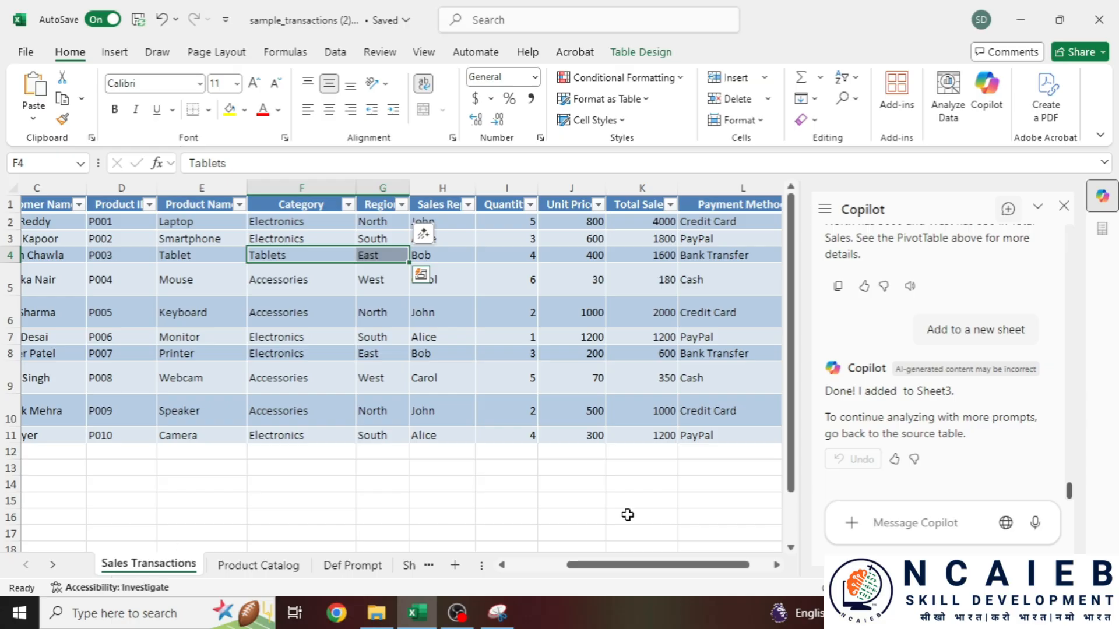
- Paste the Prompt 3 pie-chart request into Copilot and send it
left_click(896, 522)
key("ctrl+v")
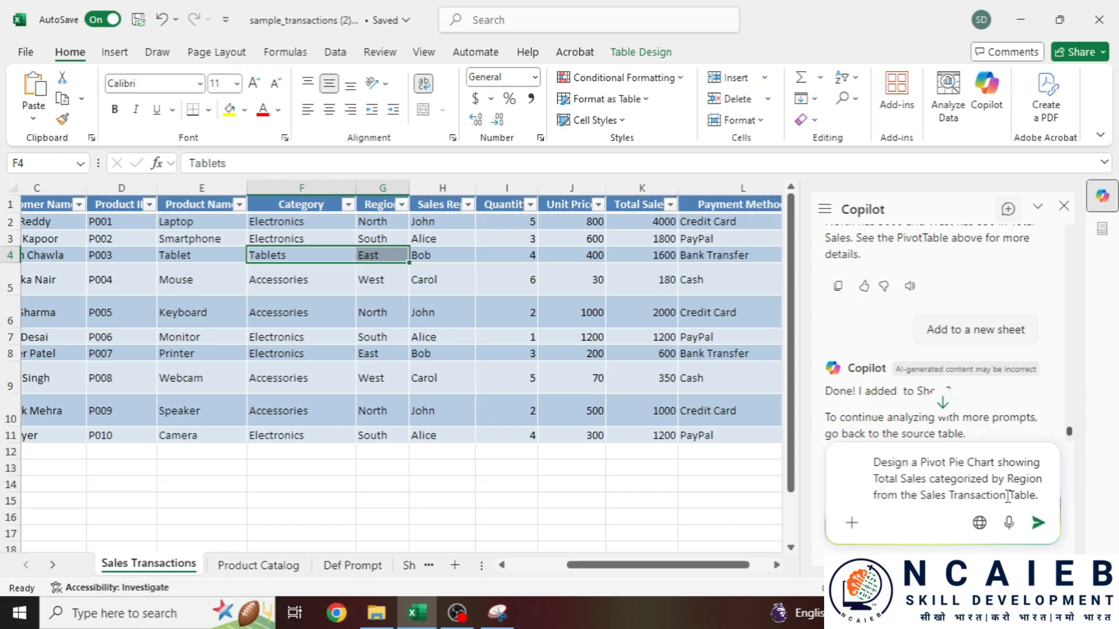
left_click_drag(874, 462, 941, 486)
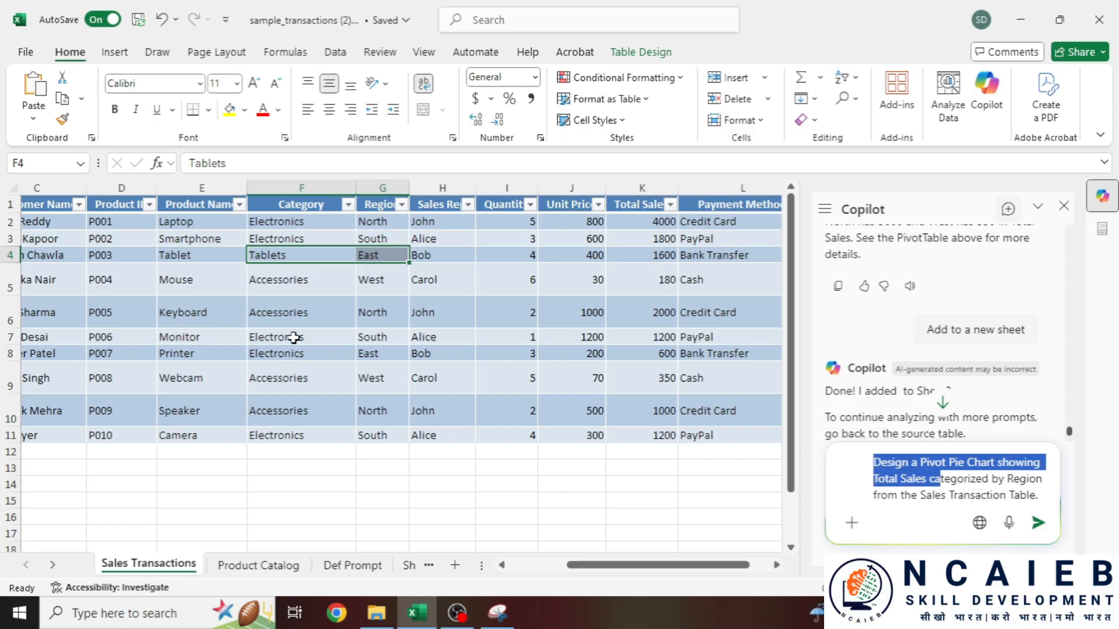
left_click(654, 284)
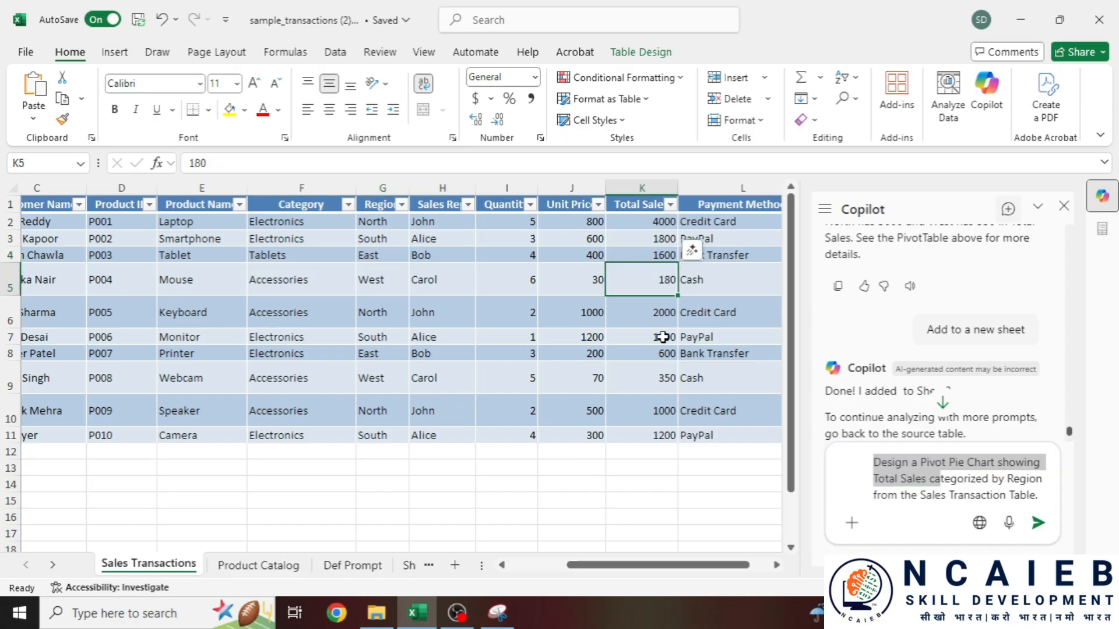
left_click_drag(930, 479, 994, 473)
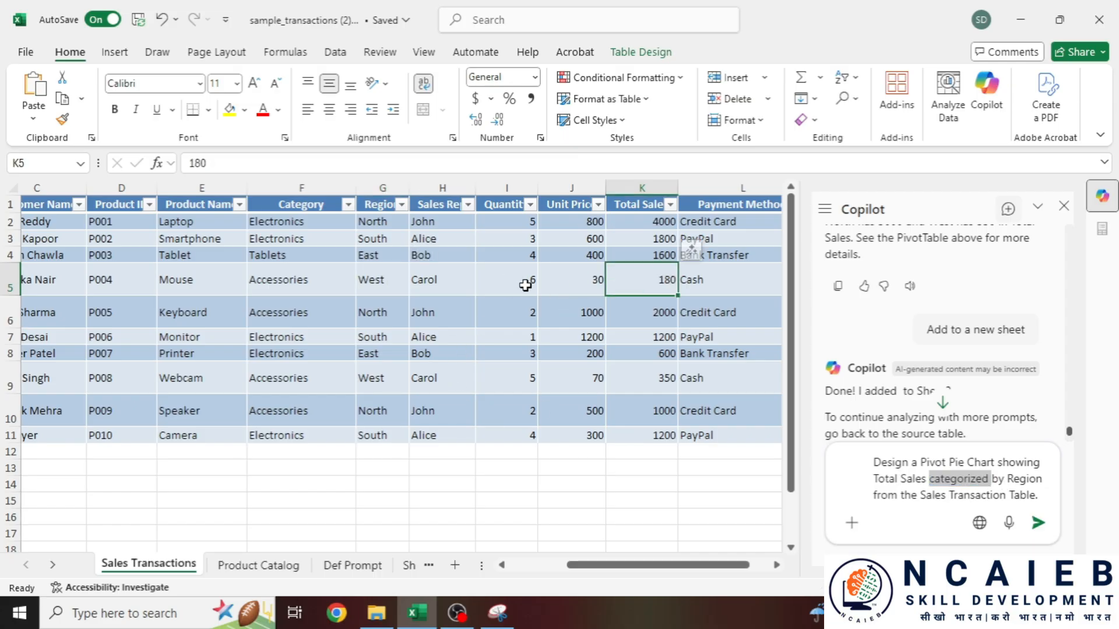
left_click_drag(375, 279, 650, 277)
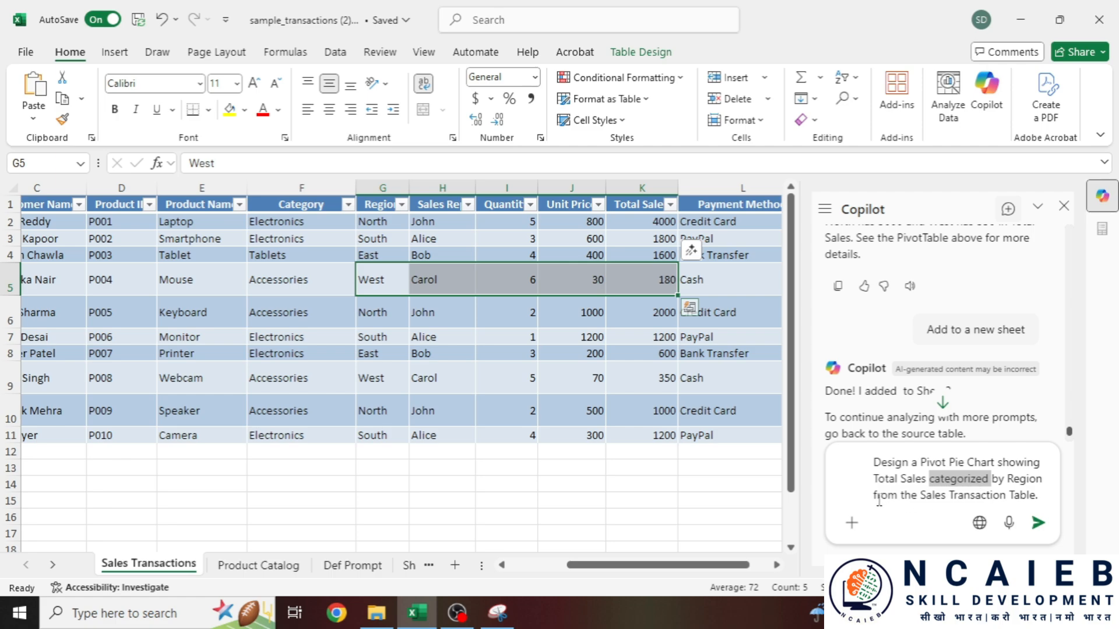
left_click(1038, 524)
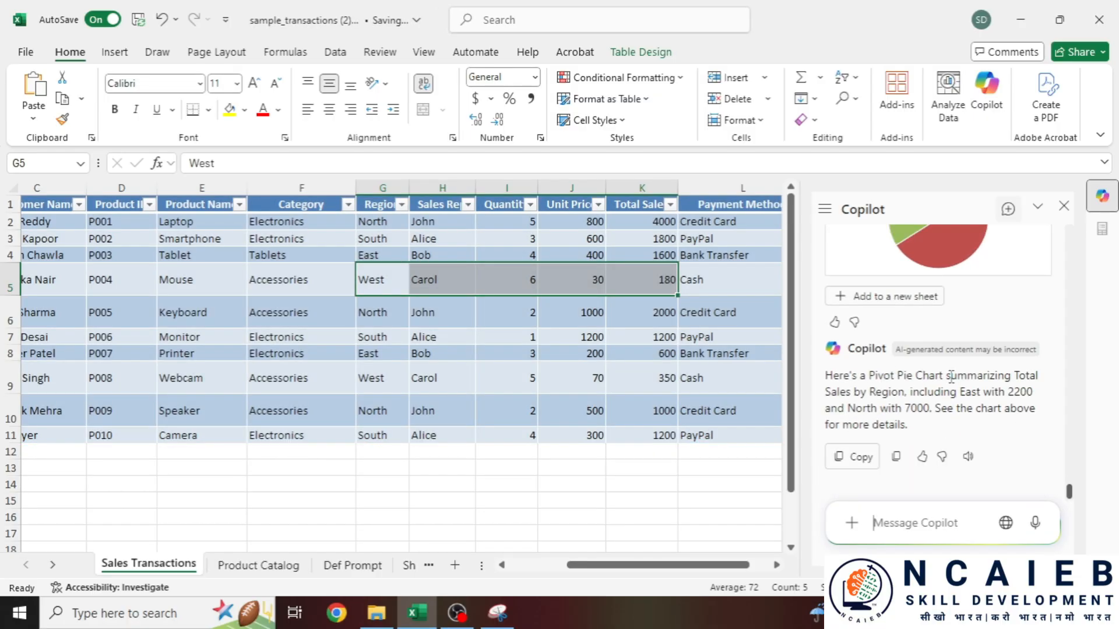
- Review Copilot's pie-chart reply, noting the East 2200 and North 7000 totals
left_click_drag(826, 392, 1033, 394)
left_click(1029, 392)
double_click(1019, 391)
left_click(920, 406)
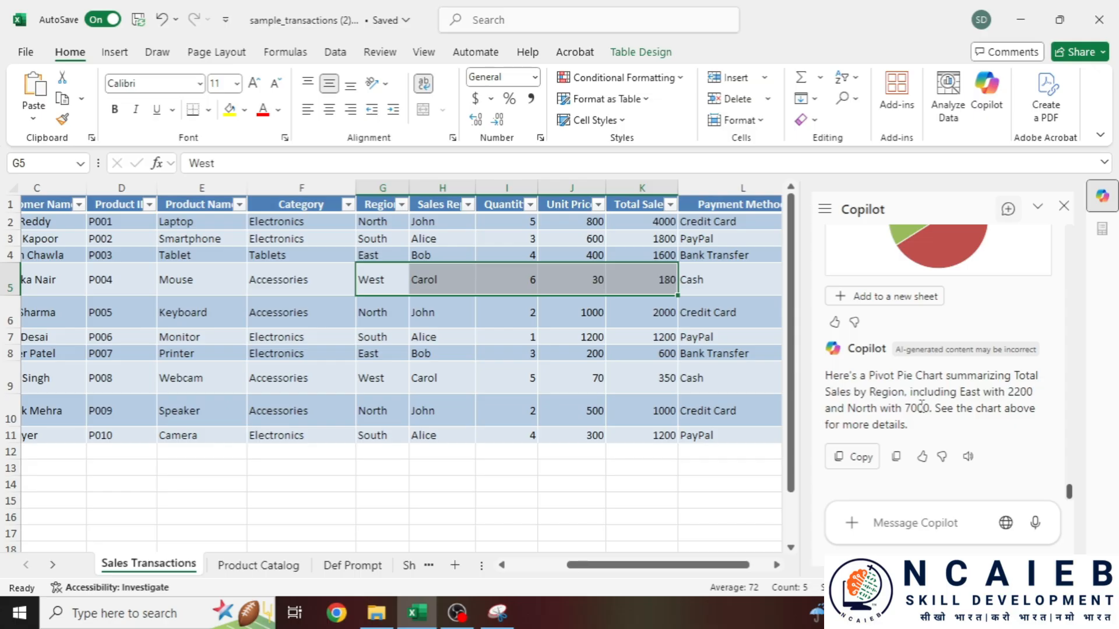
double_click(915, 411)
left_click_drag(840, 412, 904, 410)
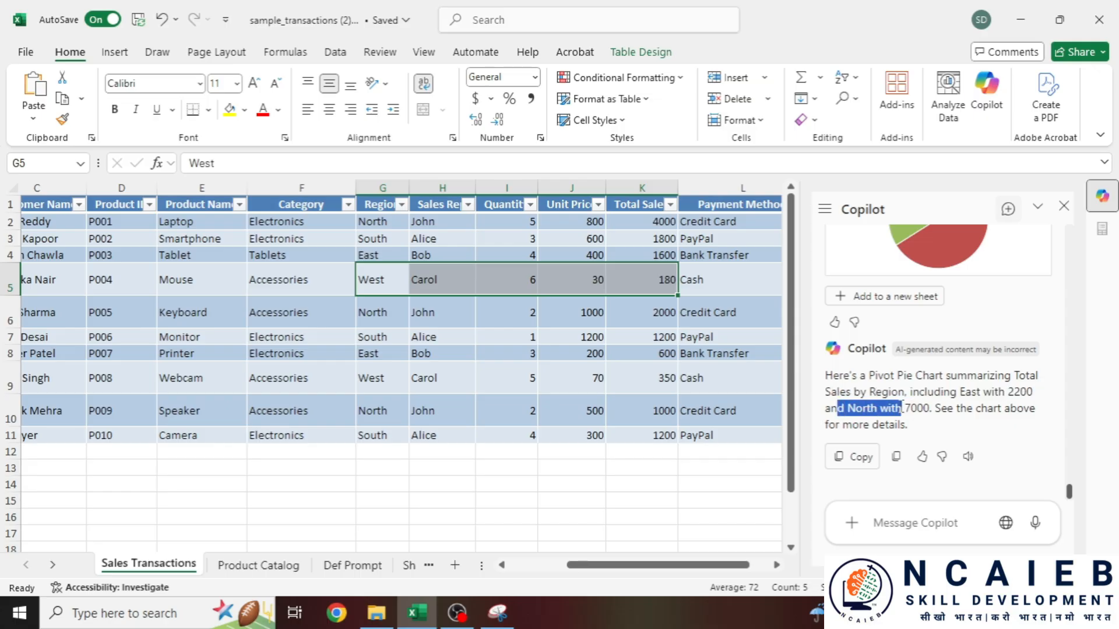
left_click(930, 406)
scroll(870, 428, "up", 3)
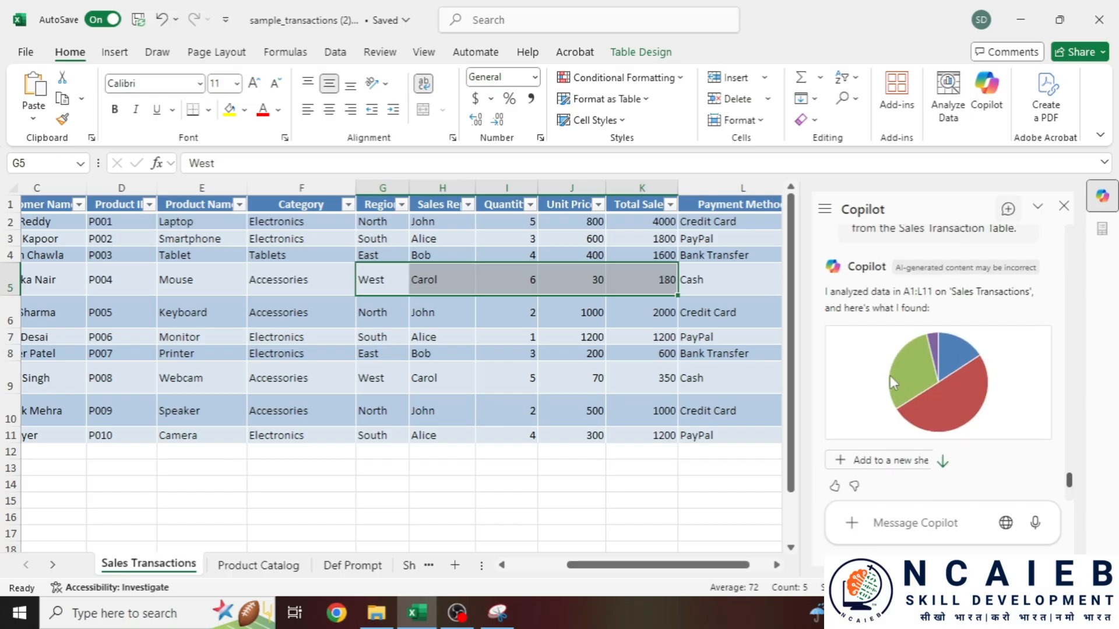
scroll(889, 375, "down", 3)
scroll(874, 390, "up", 2)
scroll(874, 390, "down", 2)
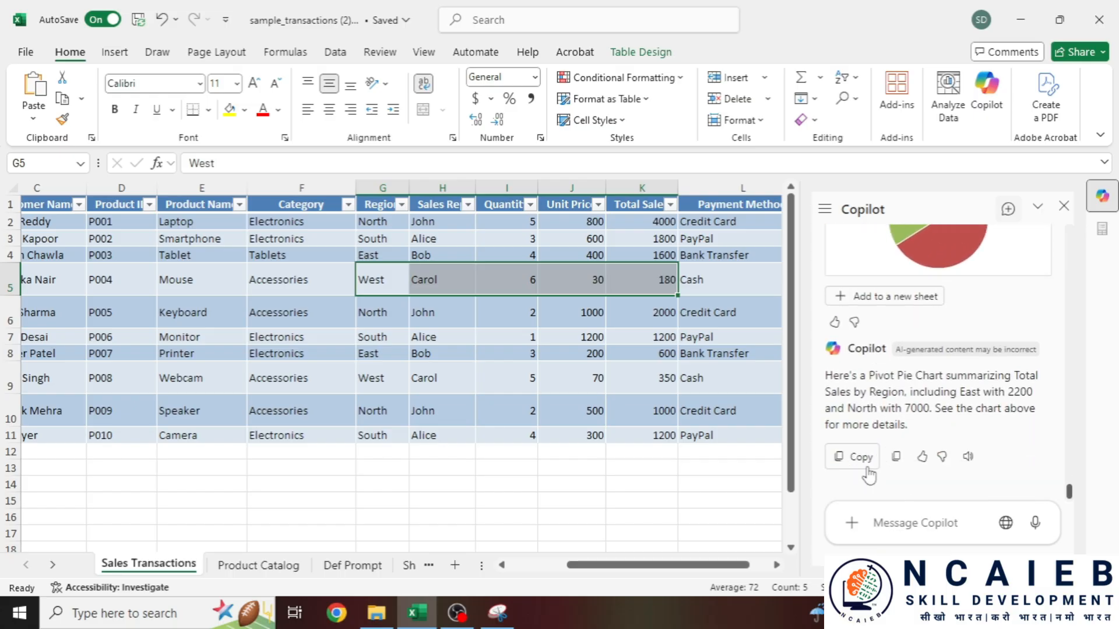
scroll(874, 419, "up", 5)
scroll(874, 408, "down", 4)
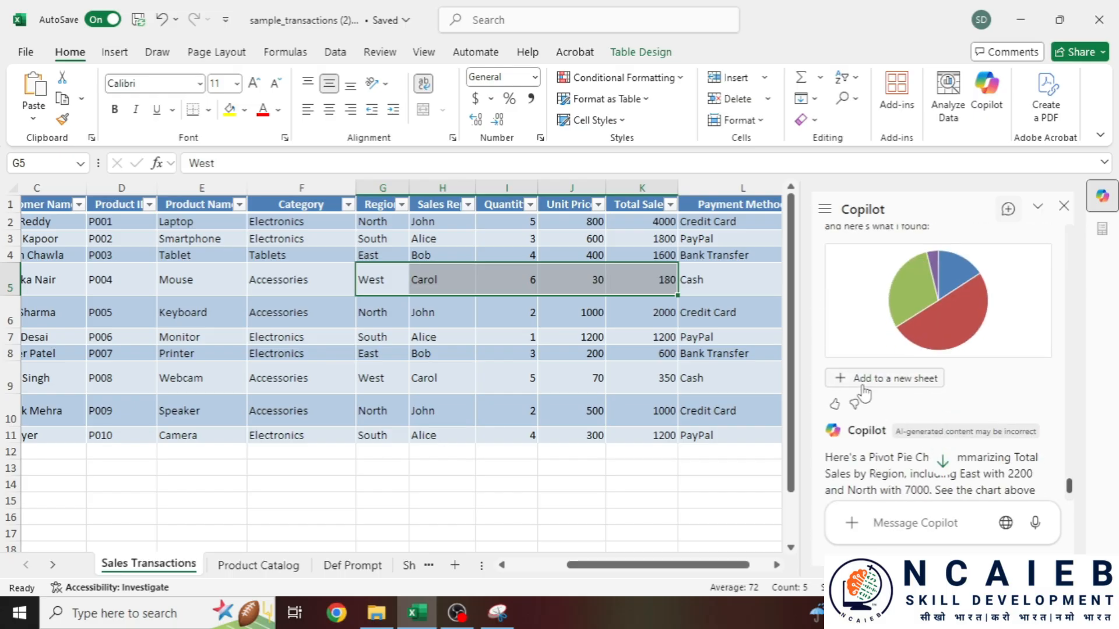
- Add Copilot's Region pie chart and pivot to new Sheet4, moving the chart beside the table
left_click(889, 381)
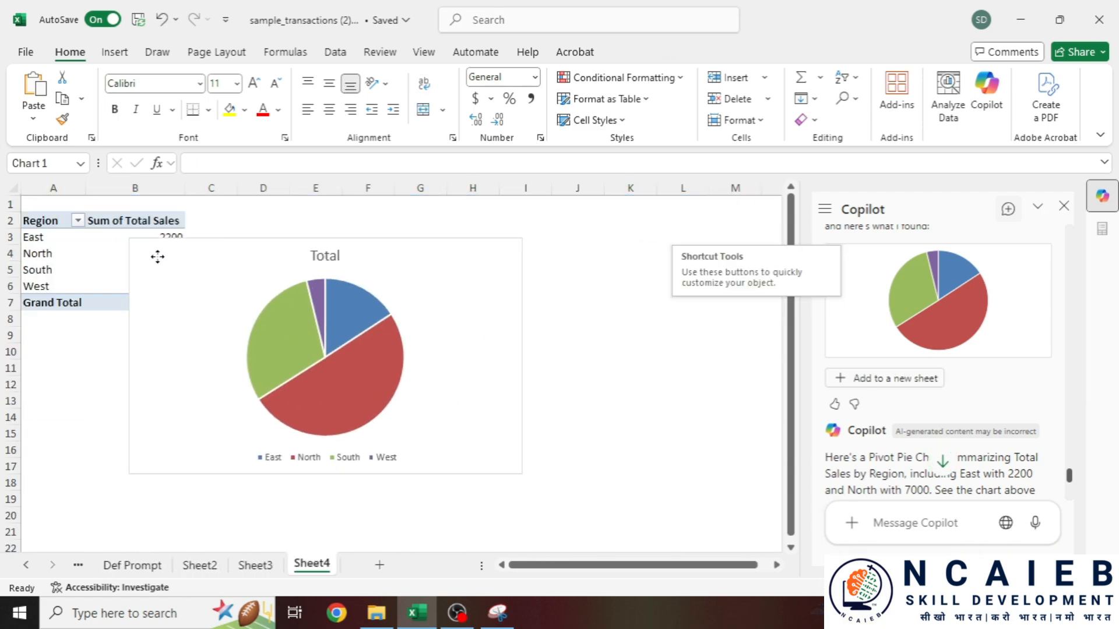
left_click_drag(84, 231, 288, 213)
left_click(126, 303)
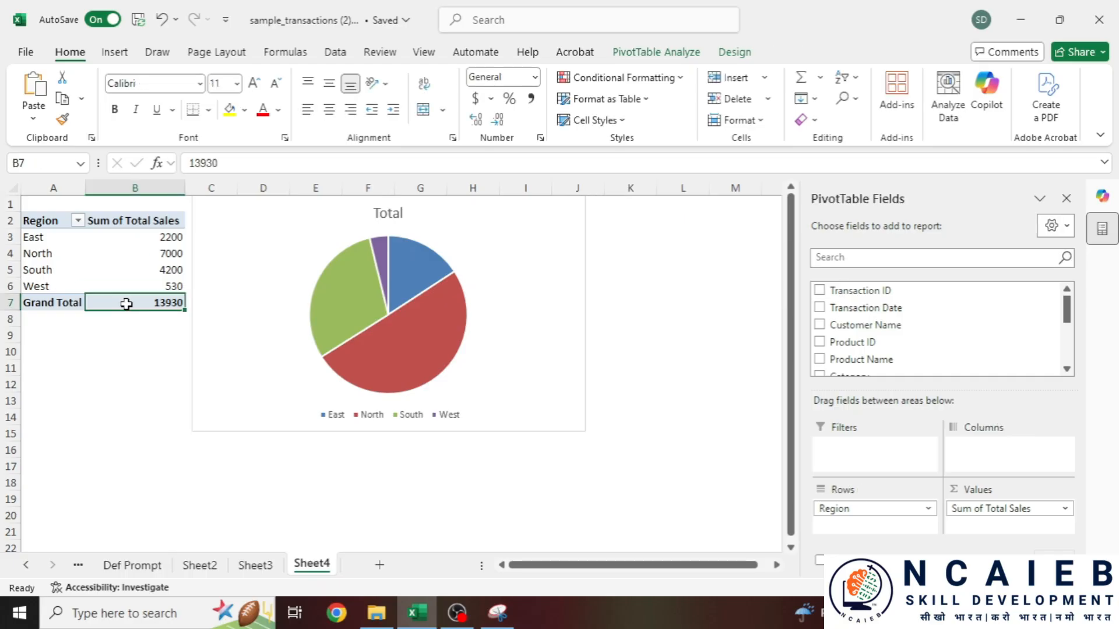
left_click(65, 256)
- Filter East out of the Region filter, restore all regions, then show Def Prompt
left_click(77, 220)
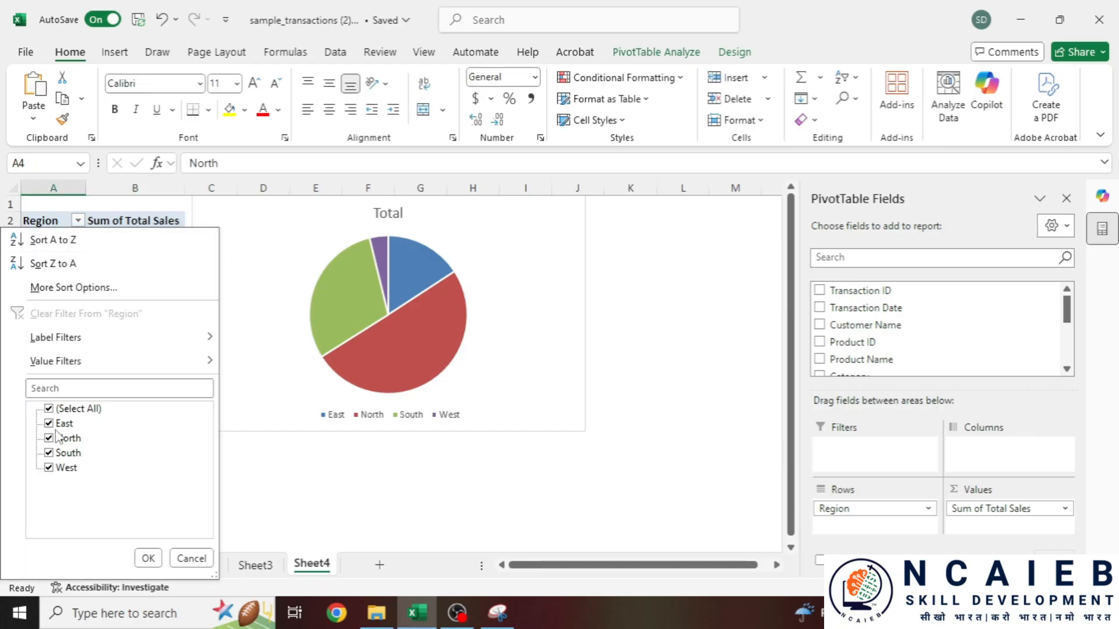
left_click(146, 558)
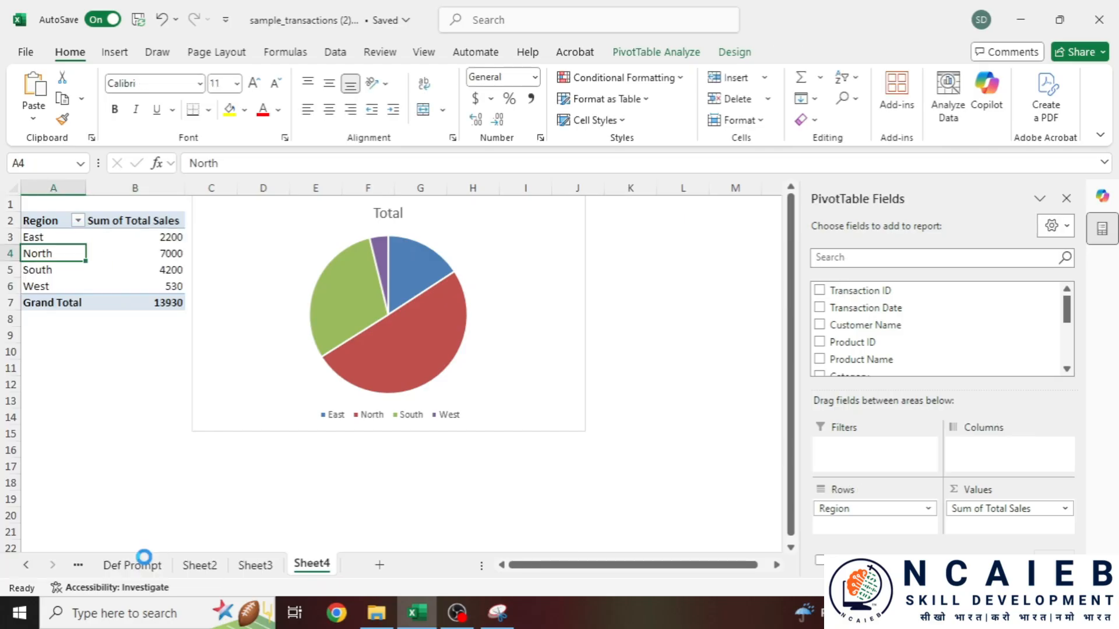
left_click(78, 221)
left_click(48, 423)
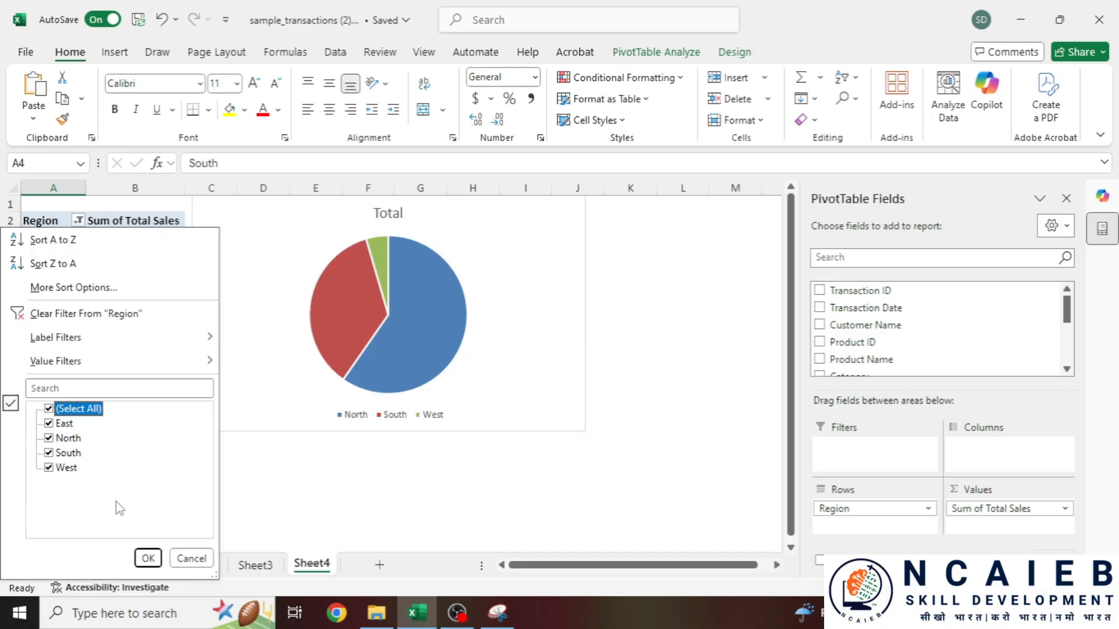
left_click(148, 558)
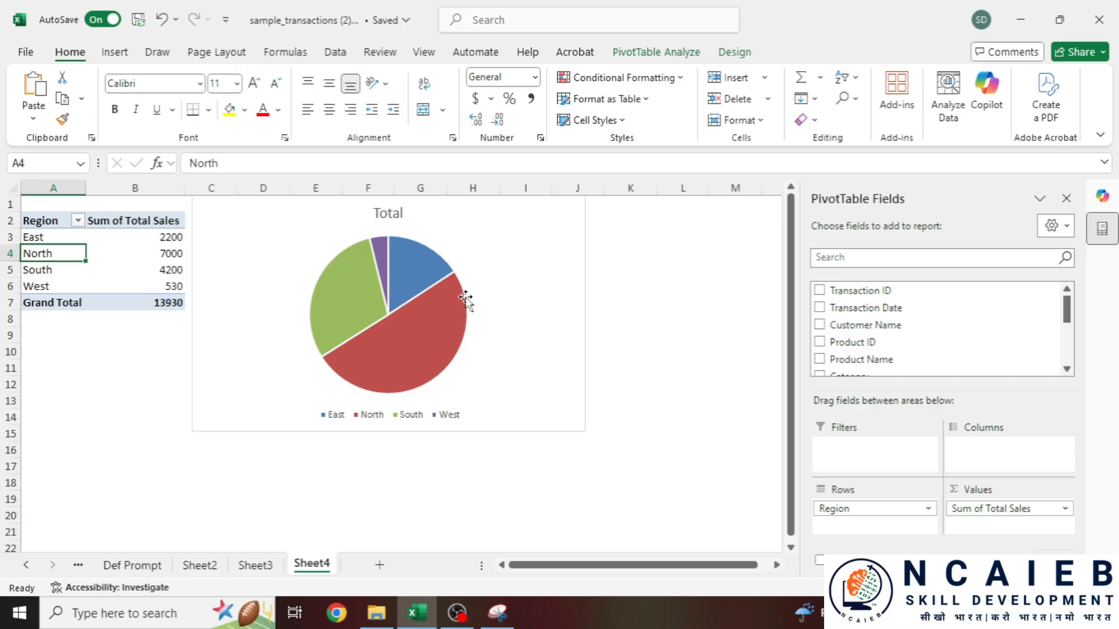
left_click(131, 565)
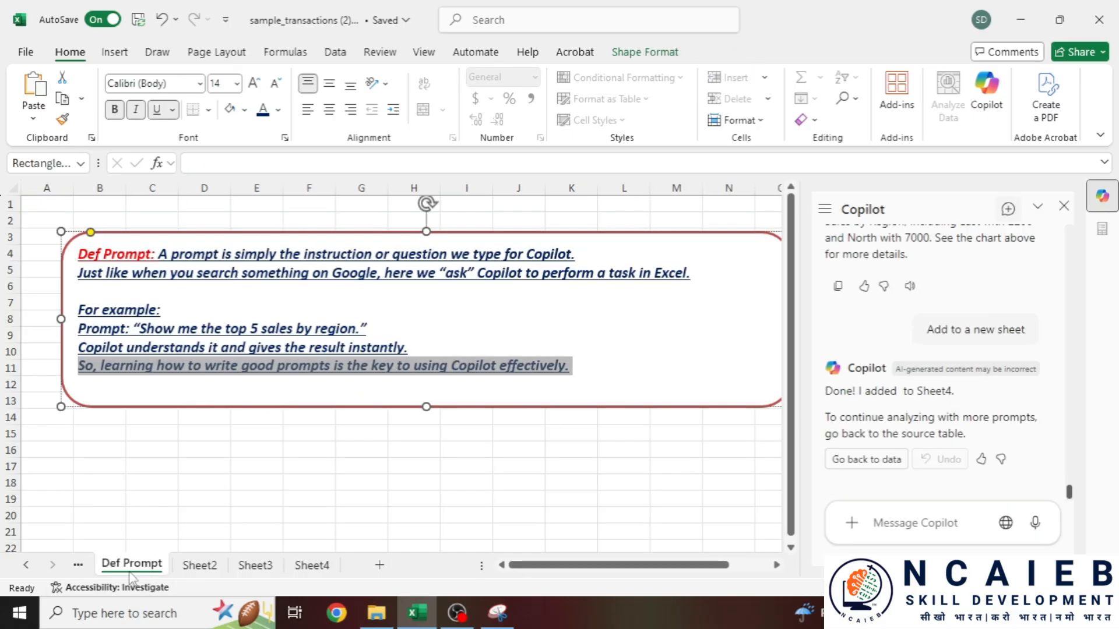
- Select the Prompt 4 request on Product Catalog to fill Total Sales above 1000 green, then return to Sales Transactions
left_click(78, 566)
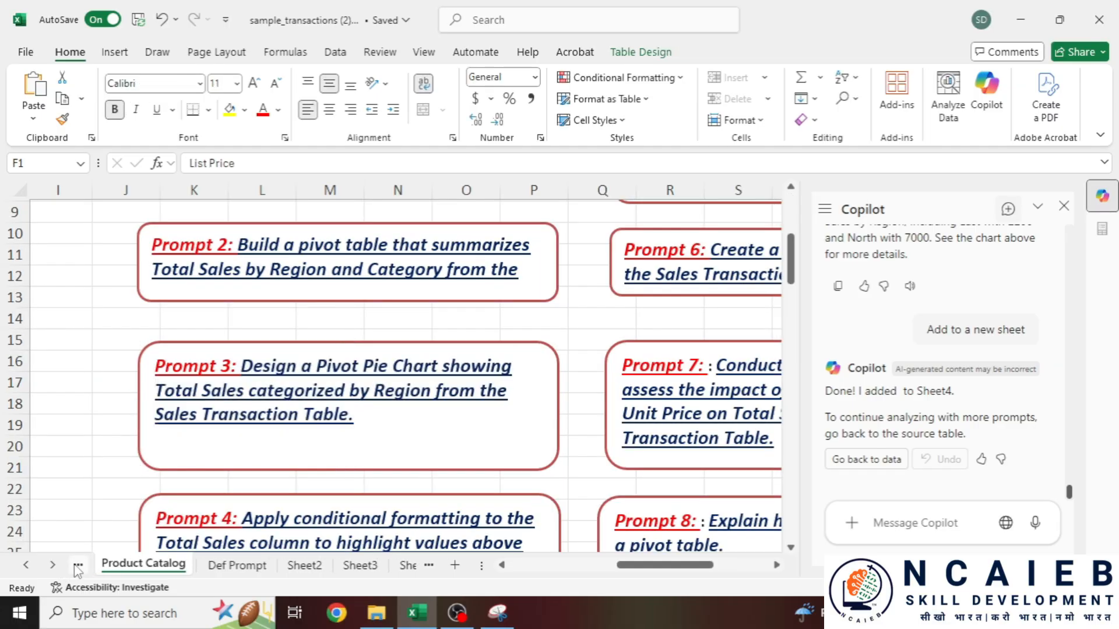
left_click(237, 568)
left_click(150, 564)
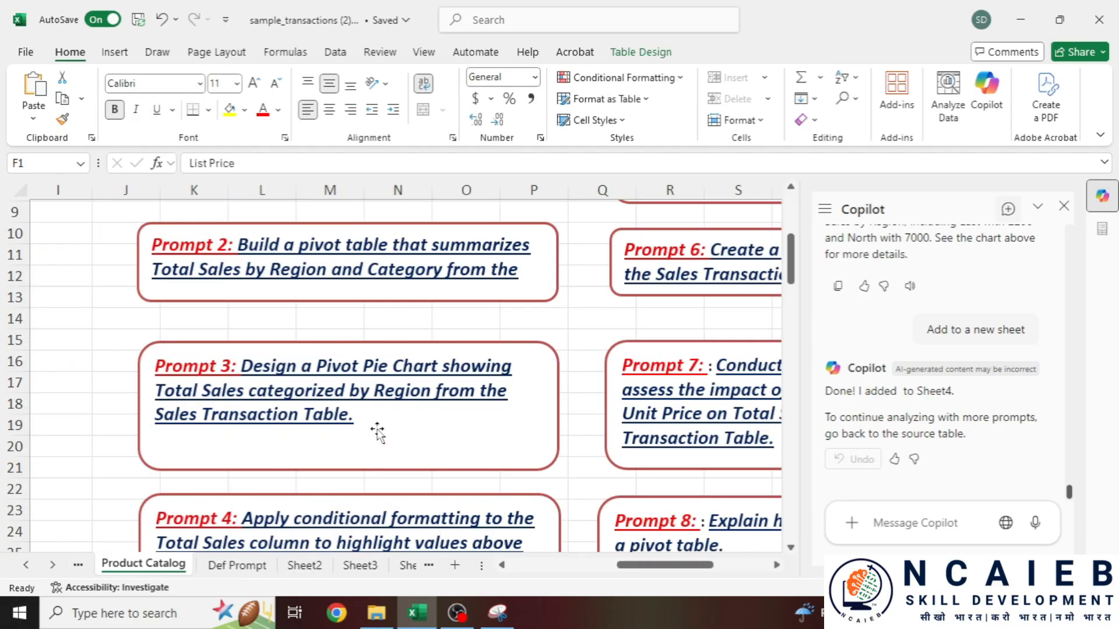
scroll(373, 428, "up", 2)
scroll(912, 456, "up", 5)
scroll(883, 423, "down", 4)
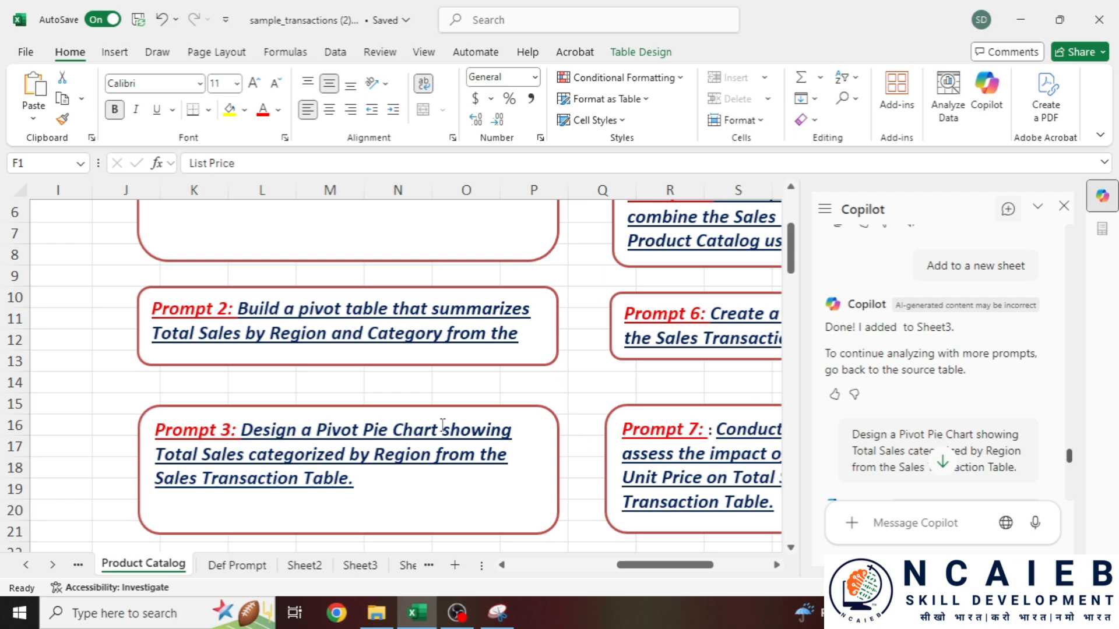
scroll(503, 427, "down", 4)
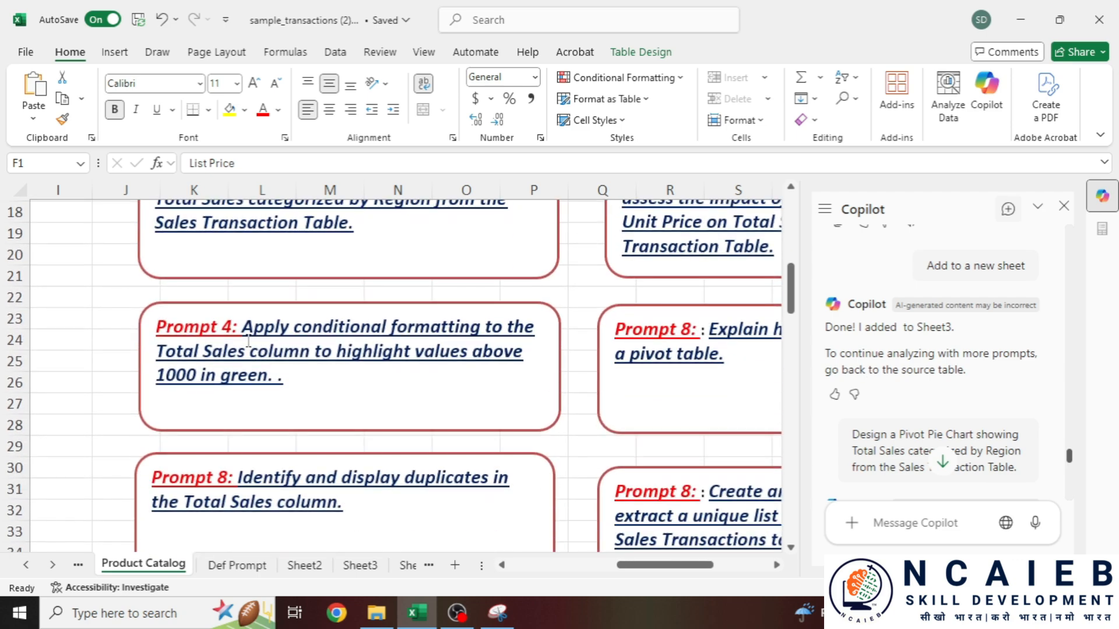
left_click(242, 326)
left_click_drag(243, 326, 325, 379)
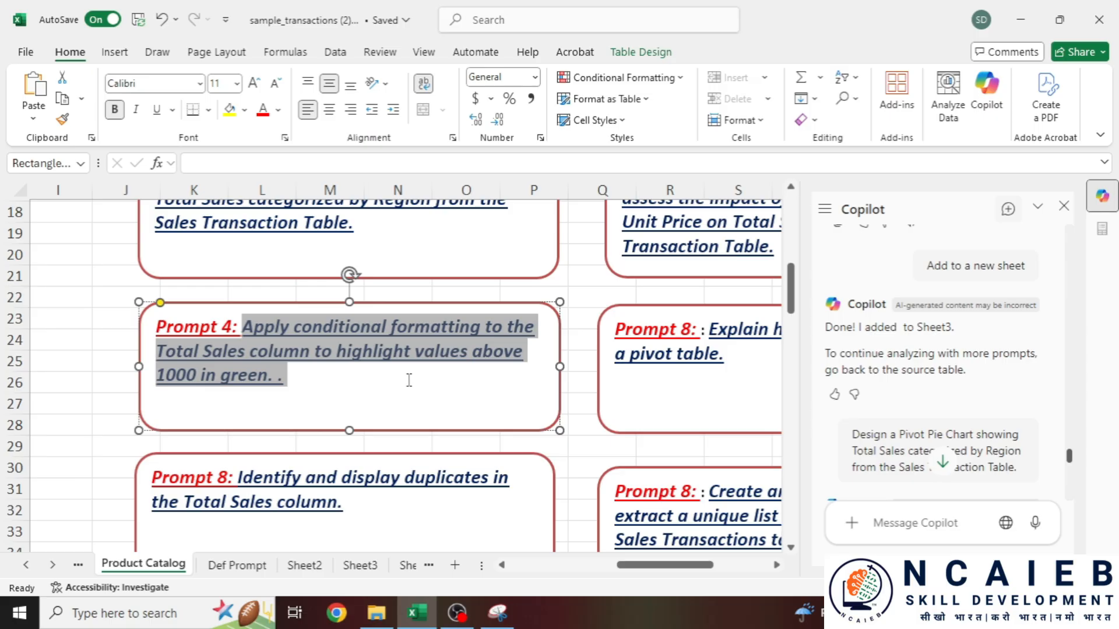
left_click(357, 372)
left_click_drag(299, 382, 240, 331)
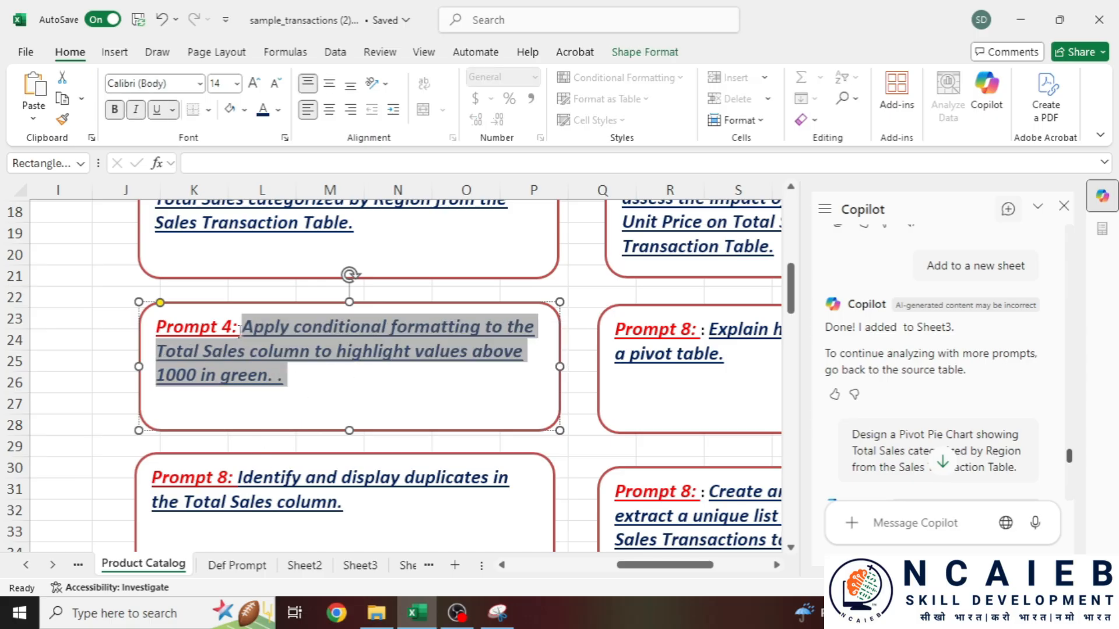
left_click_drag(297, 378, 242, 326)
key("ctrl+c")
left_click(78, 565)
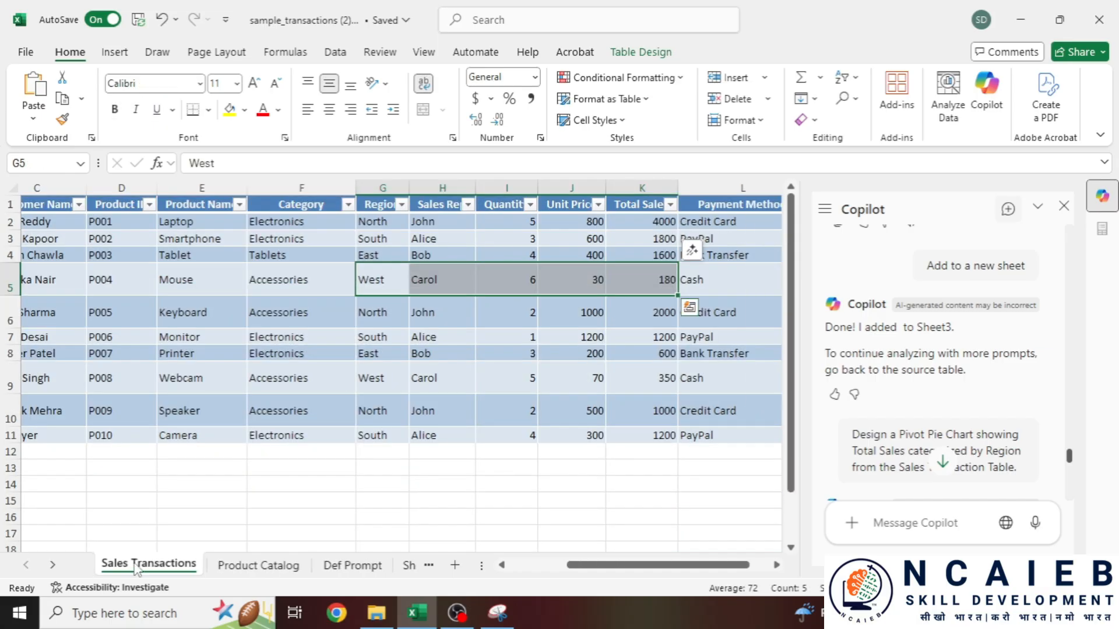
- Paste the request to highlight Total Sales above 1000 in green into Copilot and send it
left_click(921, 523)
key("ctrl+v")
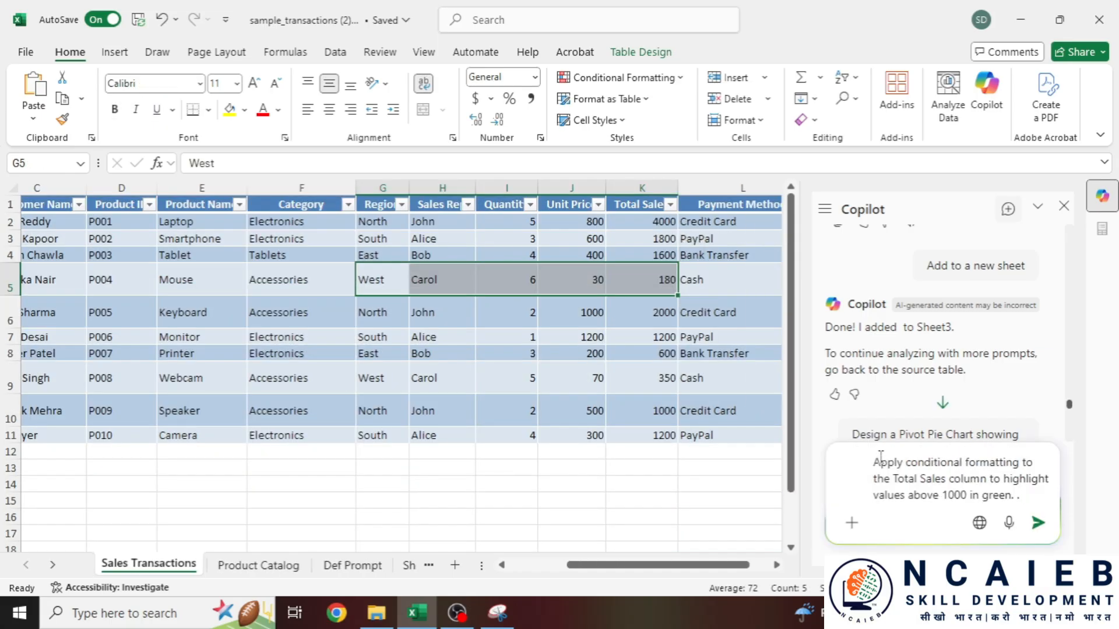
left_click(458, 613)
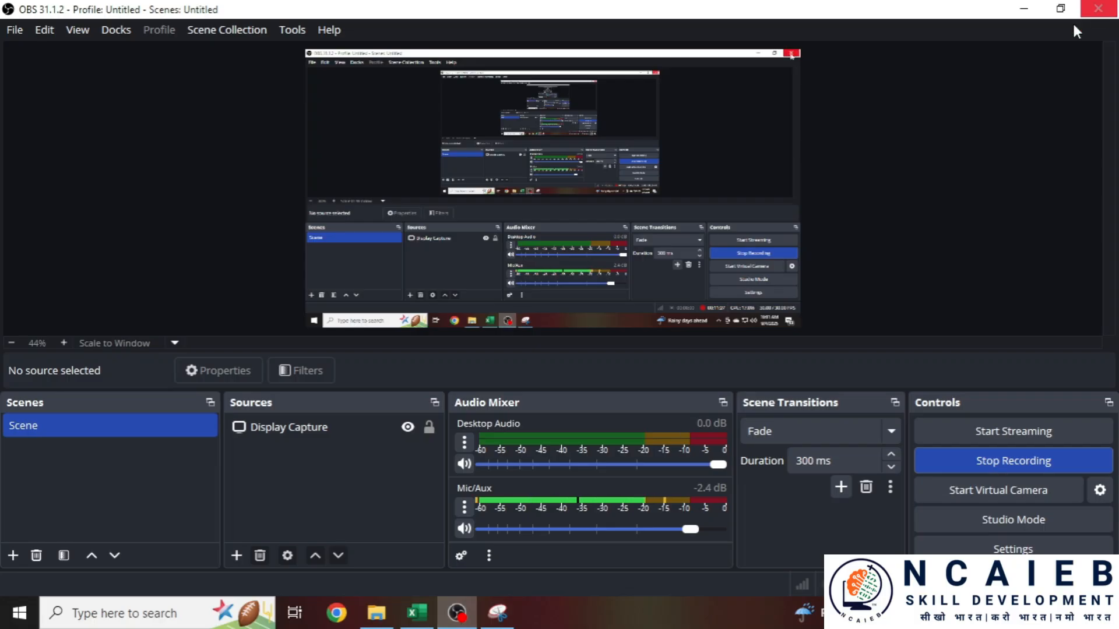
left_click(1021, 8)
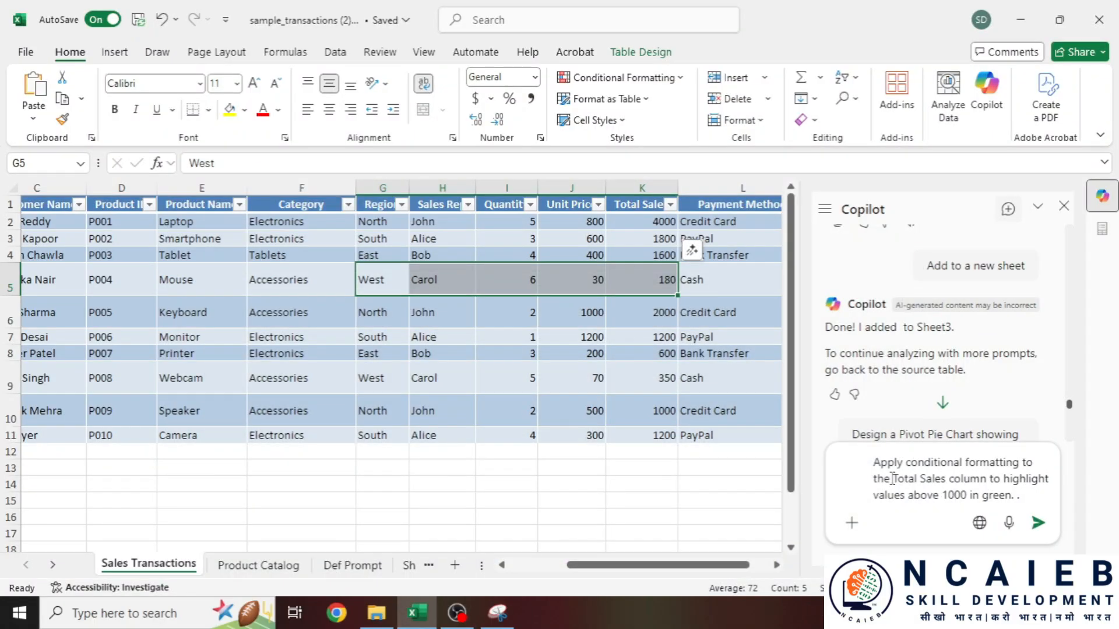
left_click_drag(890, 479, 996, 479)
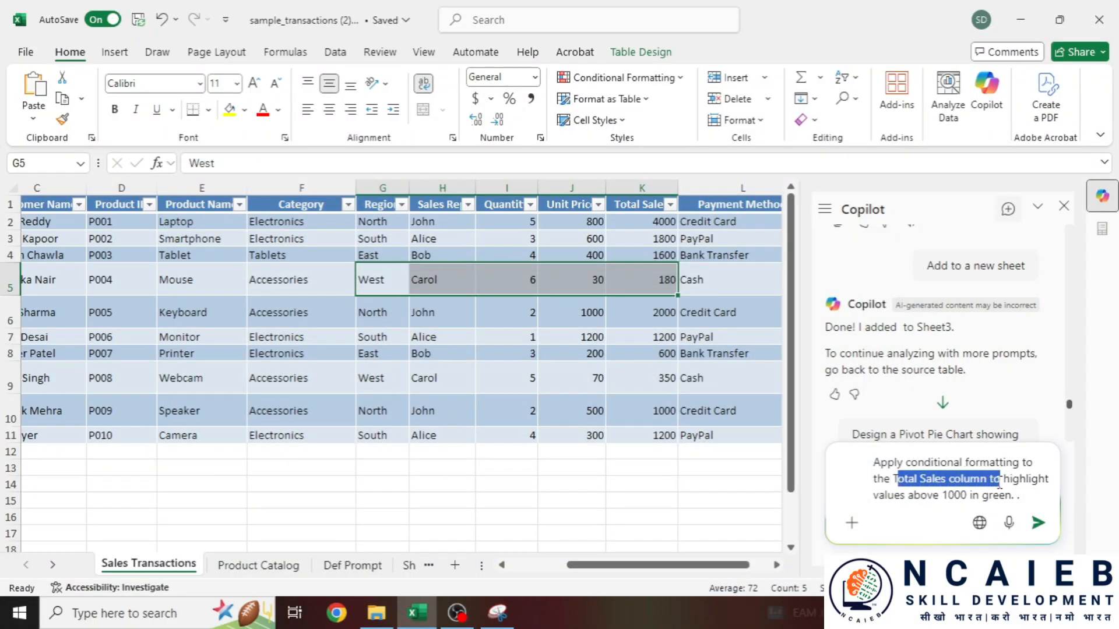
left_click(652, 227)
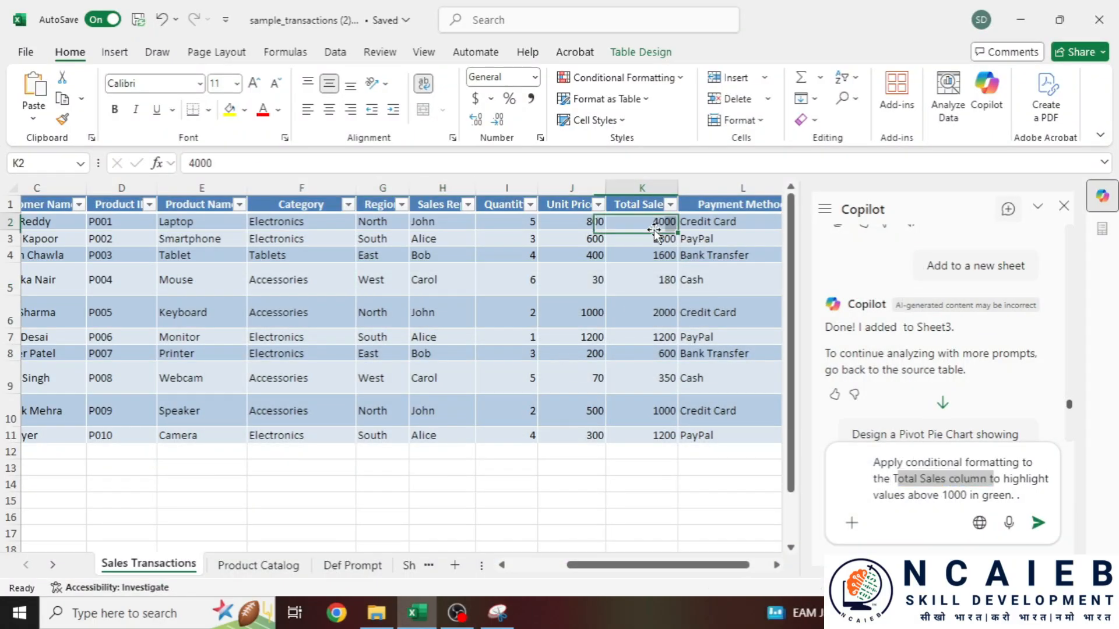
left_click(658, 280)
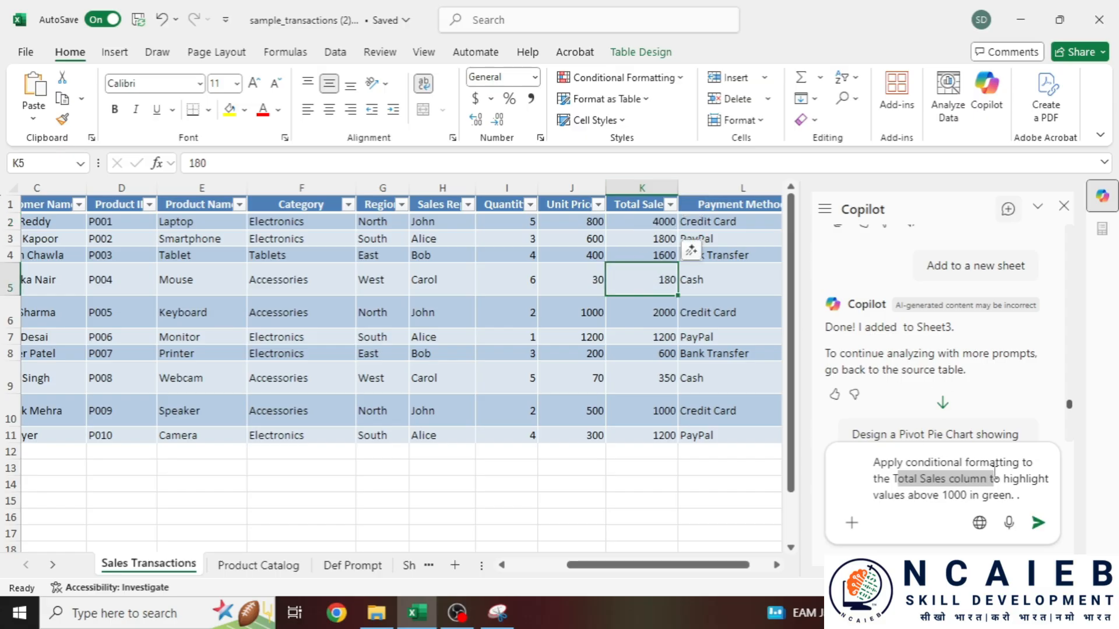
left_click_drag(1002, 479, 1025, 479)
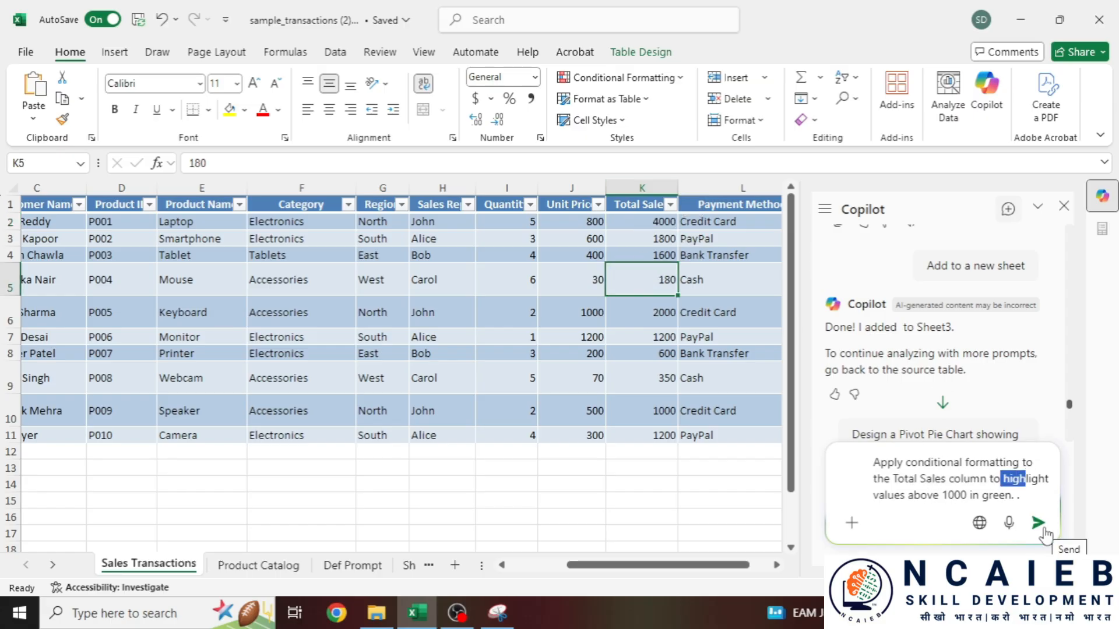
left_click(1038, 523)
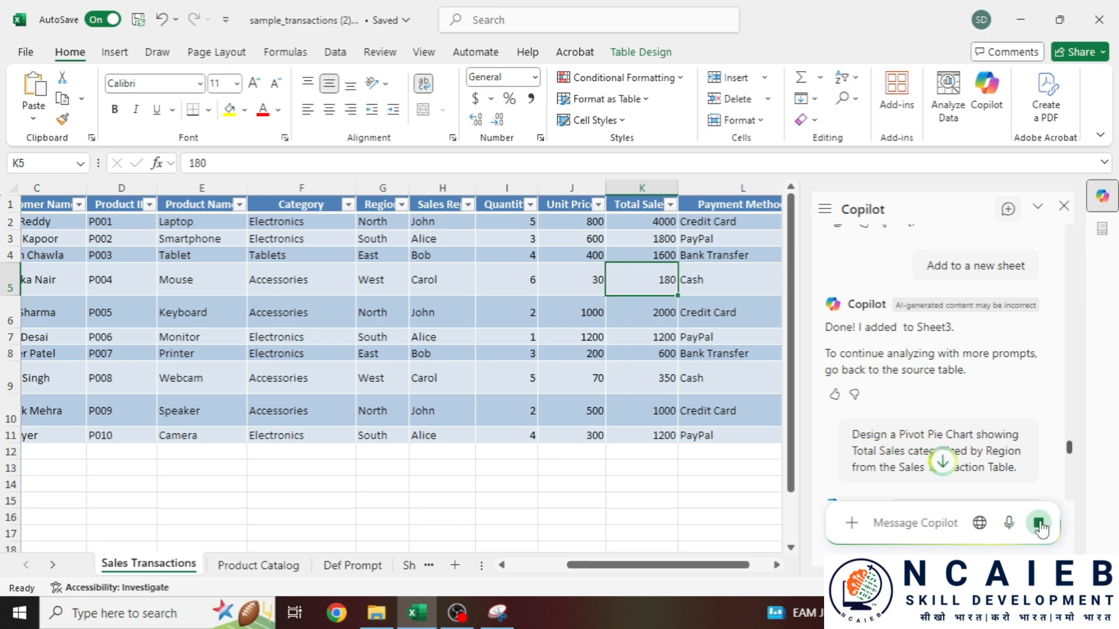
- Review Copilot's suggested rule for A1:L11 that fills values greater than 1000 green
scroll(1038, 374, "down", 8)
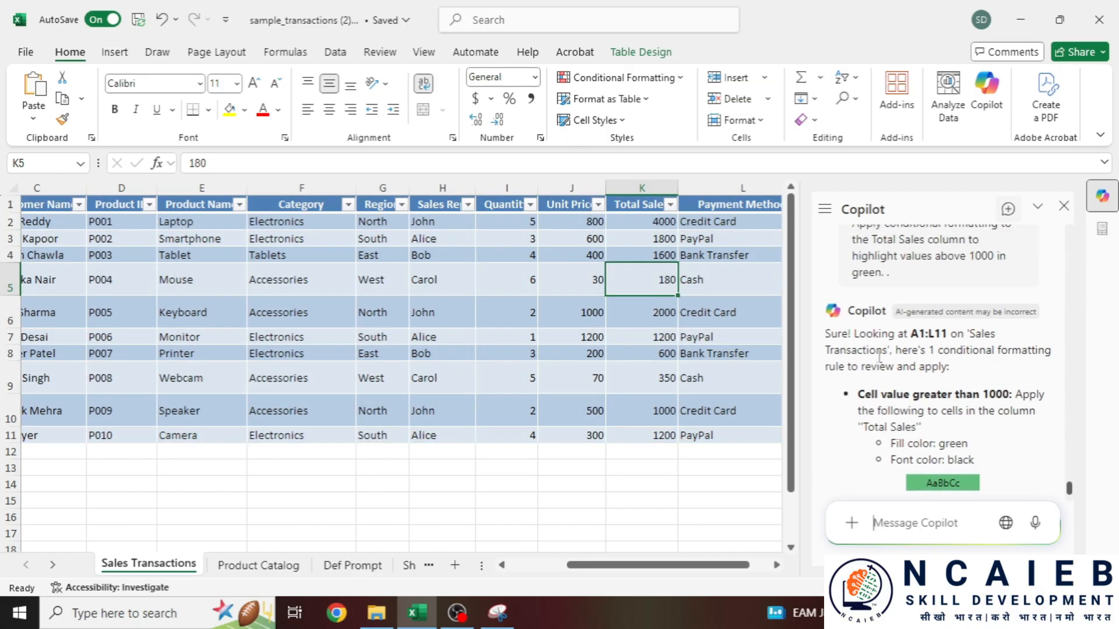
left_click_drag(856, 346, 999, 359)
left_click(900, 369)
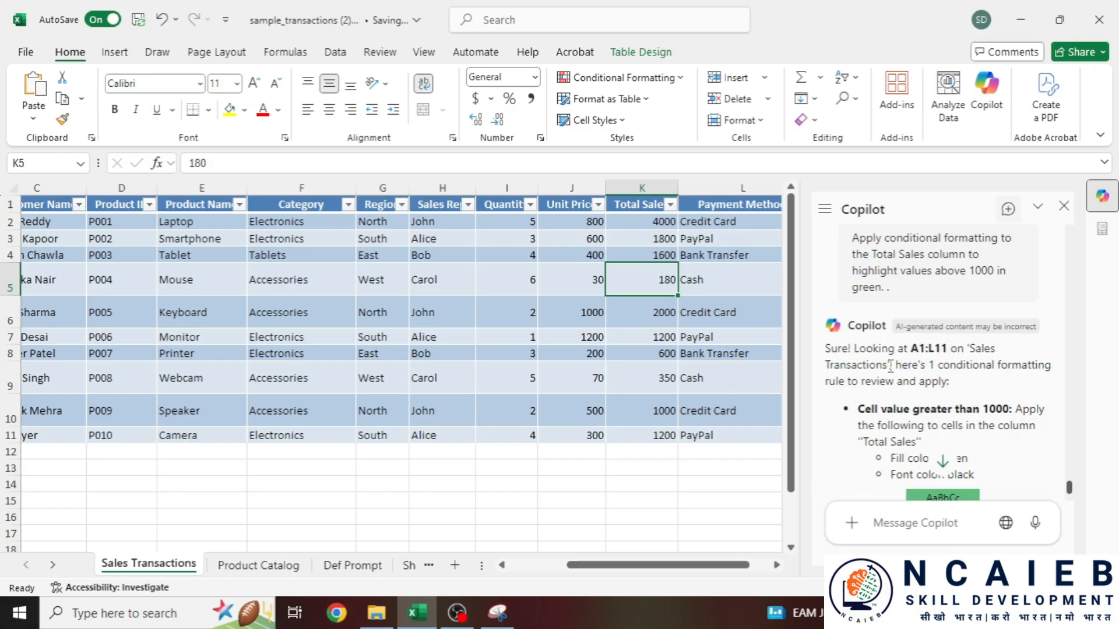
left_click_drag(890, 366, 1049, 367)
left_click(985, 385)
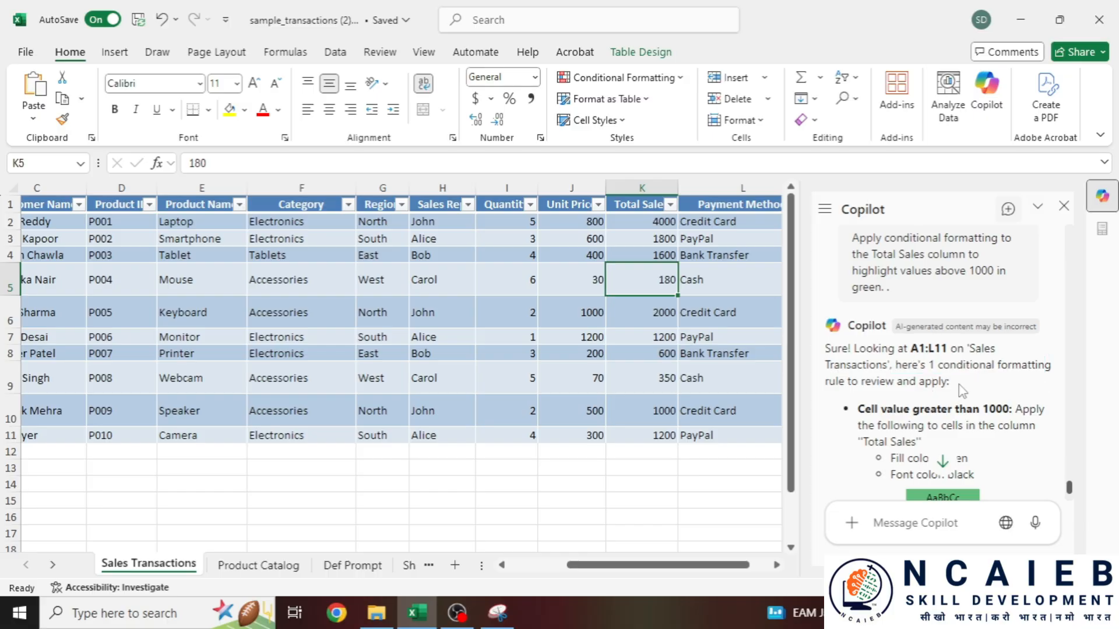
left_click_drag(959, 386, 825, 382)
scroll(937, 395, "down", 2)
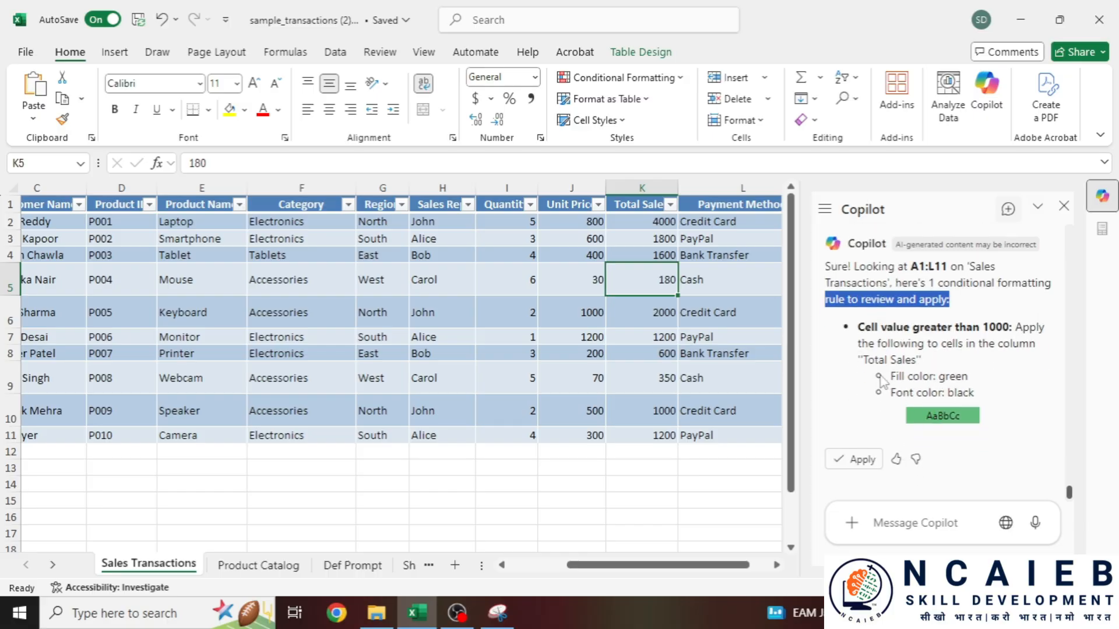
left_click_drag(859, 326, 976, 344)
- Apply Copilot's rule so six Total Sales values above 1000 turn green, then check its 'Done! I made the change.' reply
left_click(861, 464)
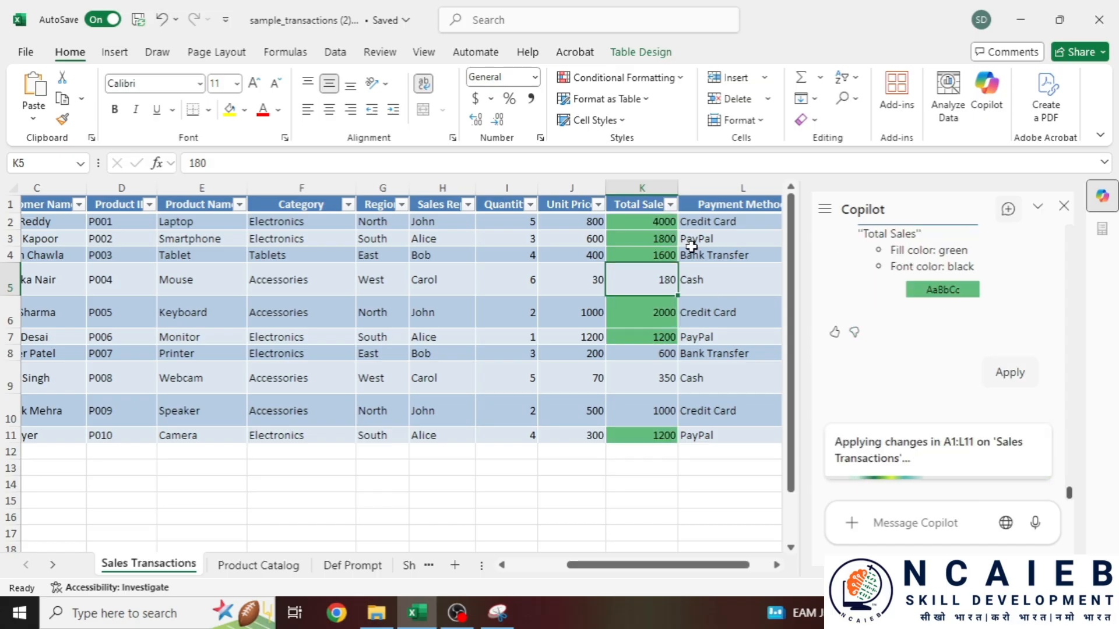
left_click(642, 208)
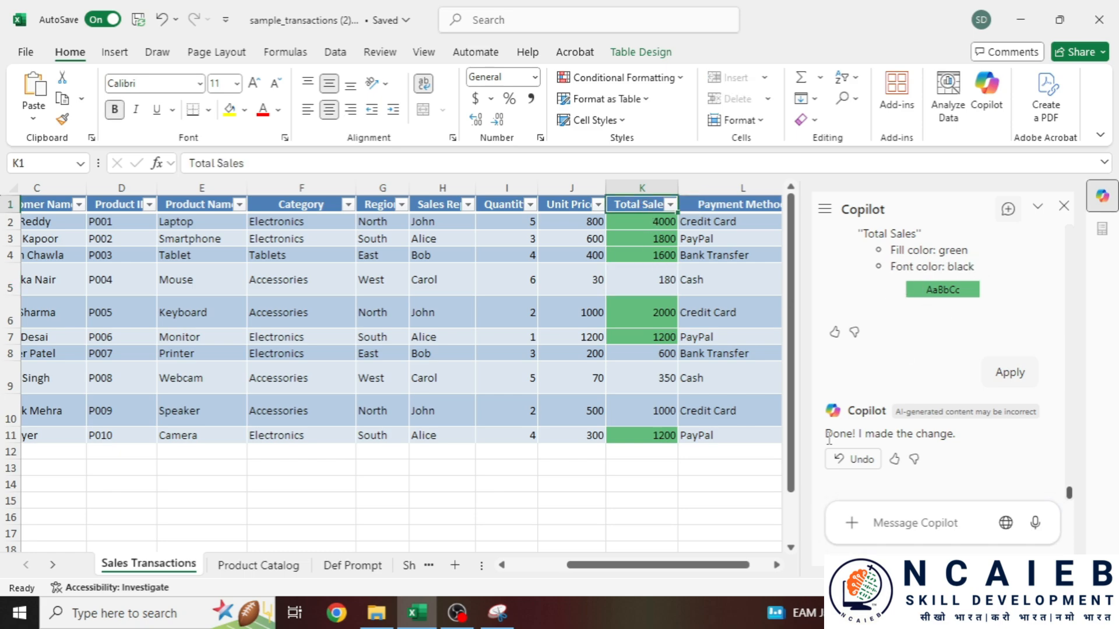
left_click_drag(866, 435, 975, 441)
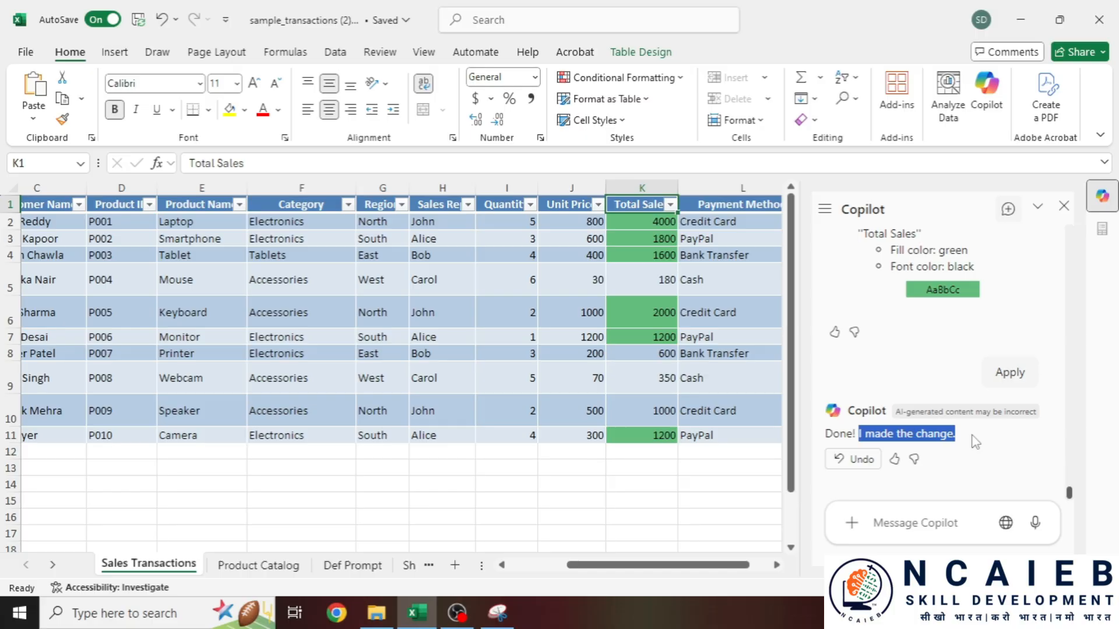
- Select the Prompt 5 text on Product Catalog requesting a Power Query join by Product ID
left_click(260, 565)
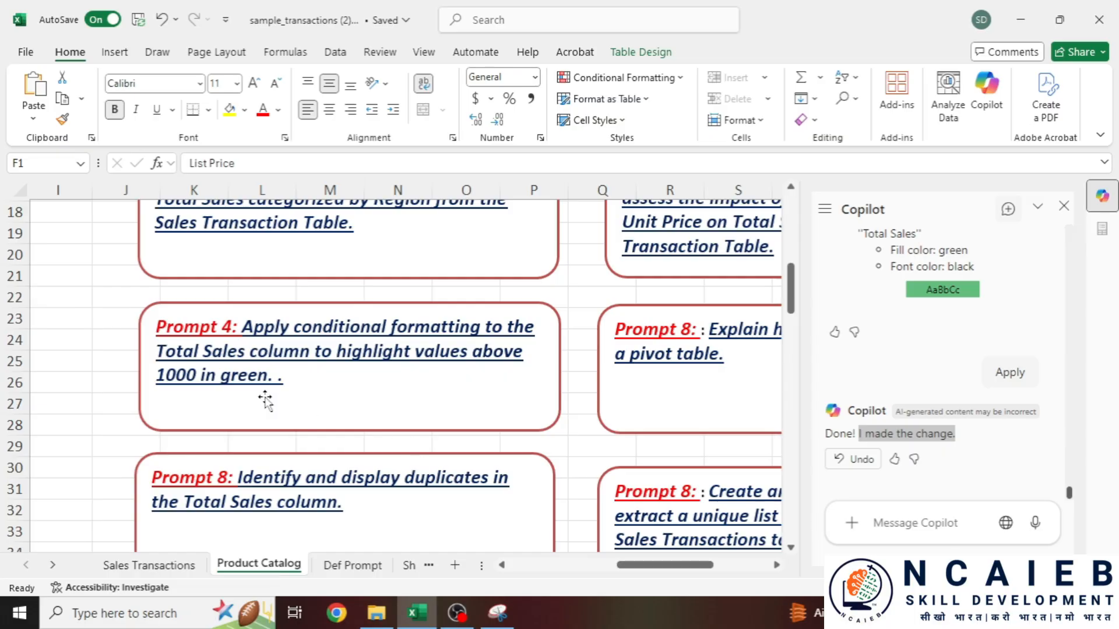
scroll(294, 416, "down", 2)
scroll(250, 379, "up", 6)
scroll(714, 468, "up", 1)
left_click_drag(675, 568, 748, 568)
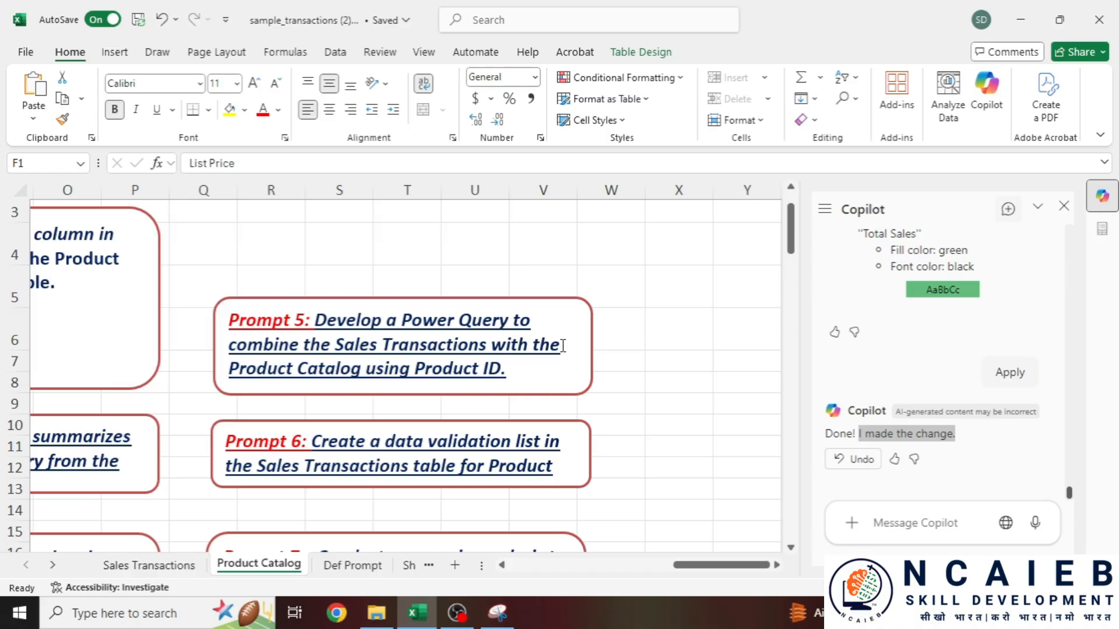
left_click(541, 368)
left_click_drag(541, 368, 317, 323)
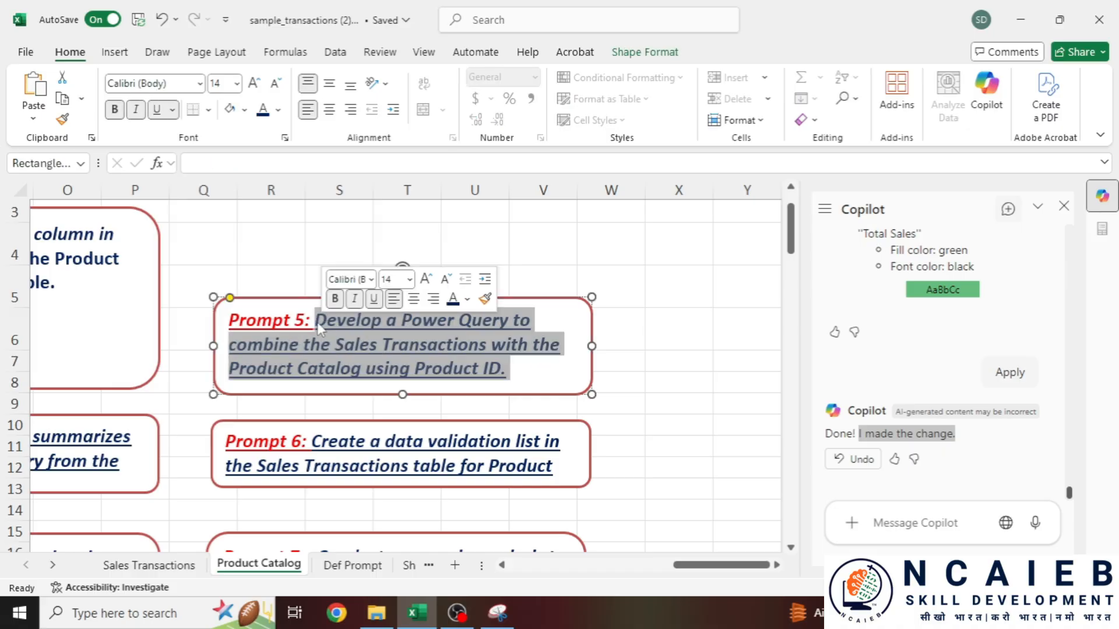
left_click(317, 323)
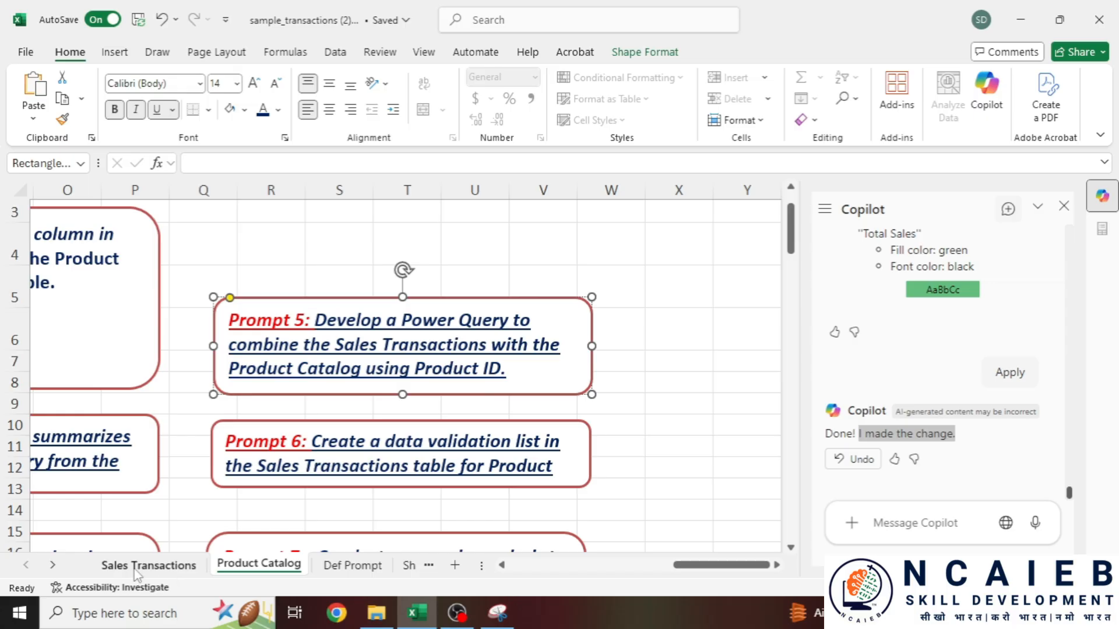
left_click_drag(306, 321, 527, 372)
key("ctrl+c")
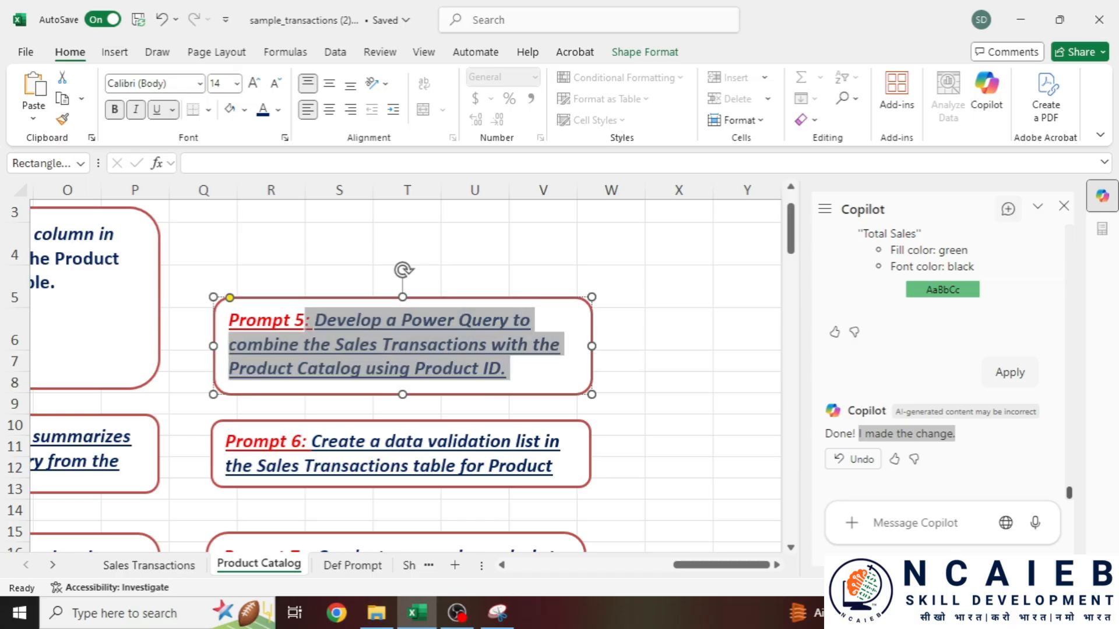
- On Sales Transactions, paste the Prompt 5 request into Copilot, send it, and review its Power Query merge steps
left_click(148, 565)
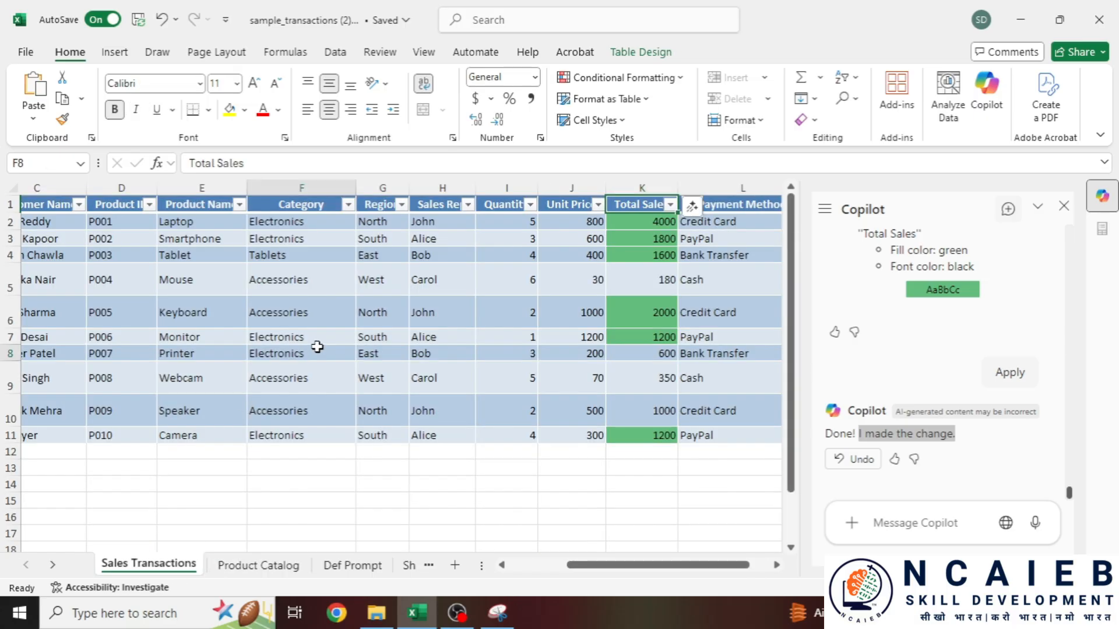
left_click(317, 353)
left_click(899, 522)
key("ctrl+v")
key("Return")
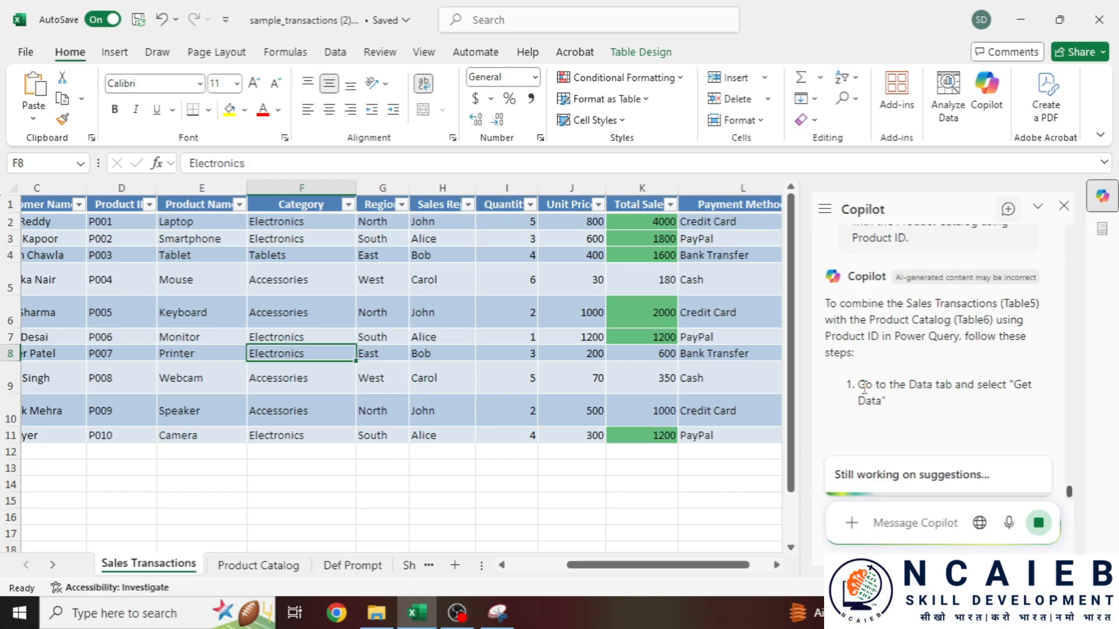
left_click_drag(858, 385, 1020, 403)
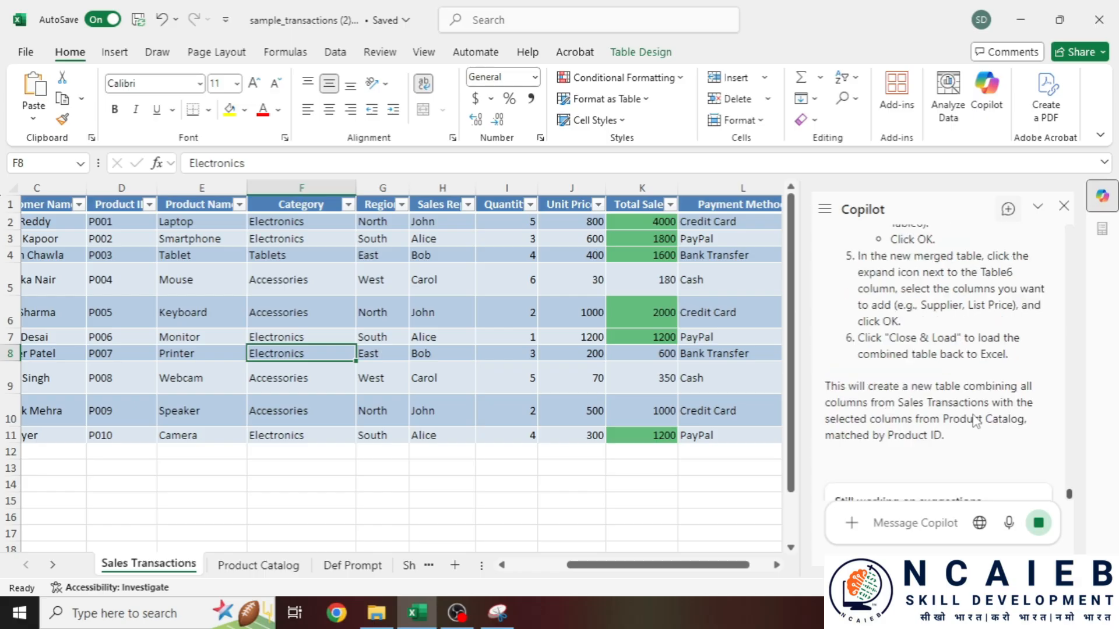
scroll(970, 411, "up", 10)
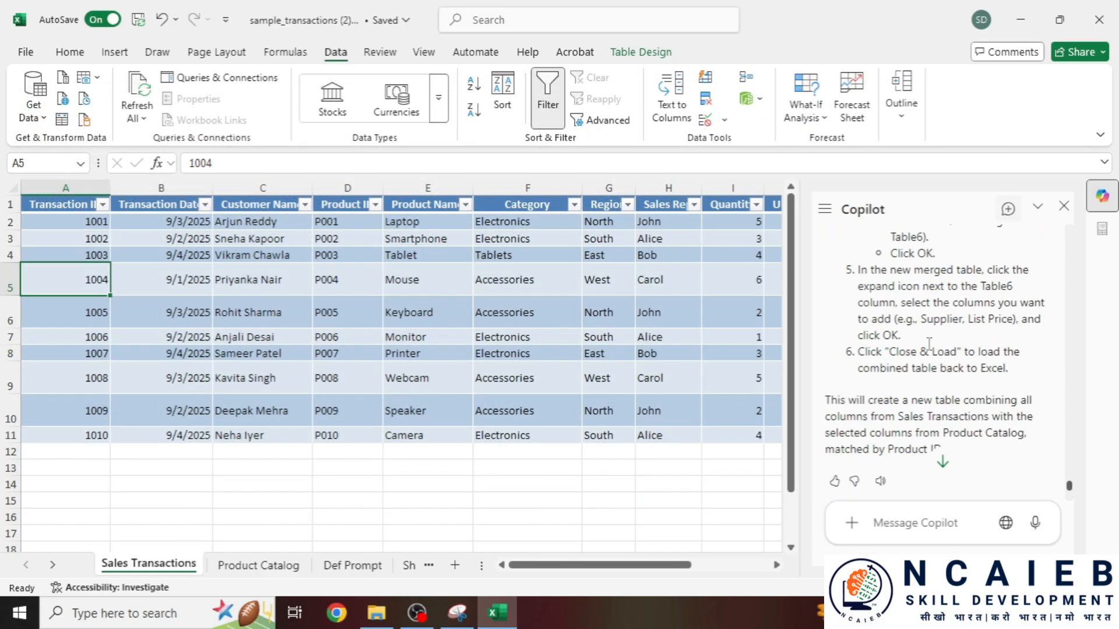
- Paste Copilot's selected merge instructions into a new Notepad note, then minimize Notepad
scroll(928, 344, "up", 10)
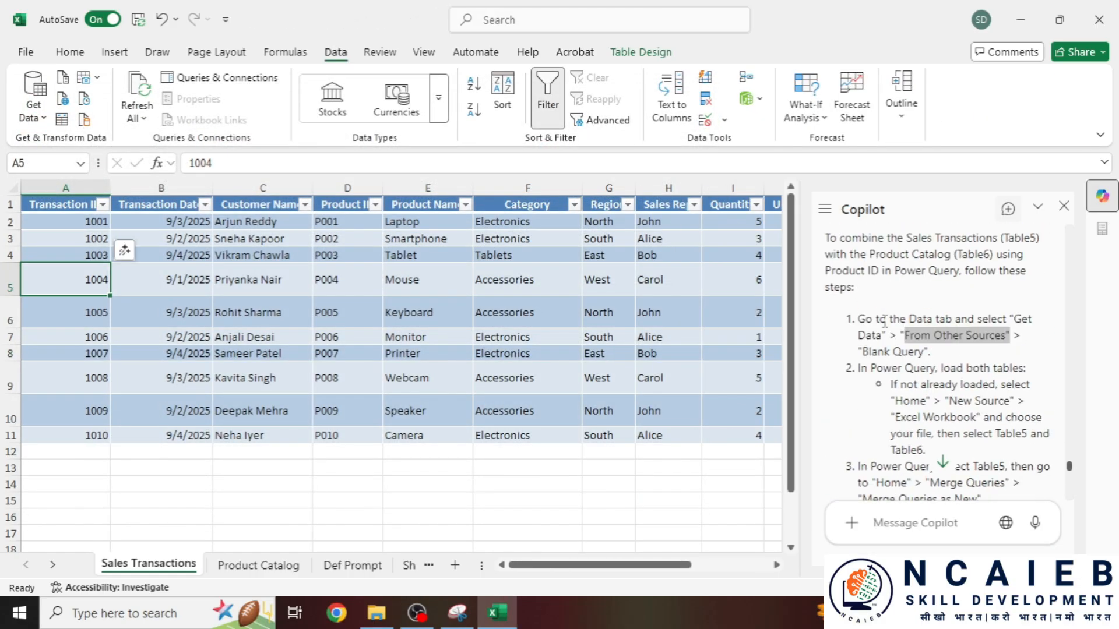
left_click_drag(858, 319, 1012, 453)
key("ctrl+c")
scroll(903, 458, "down", 5)
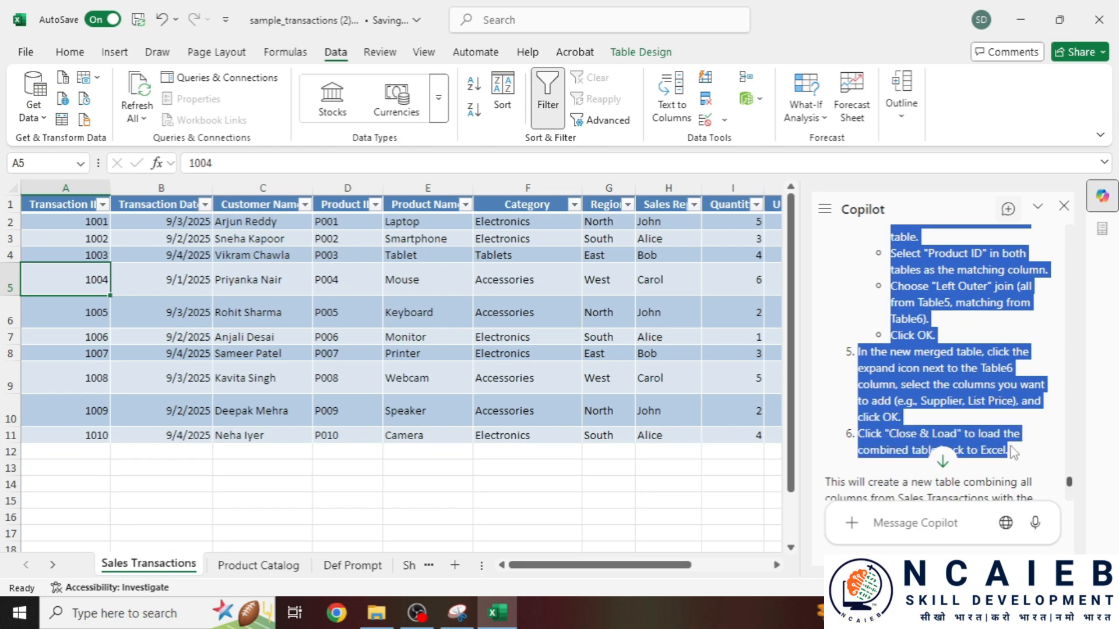
left_click(20, 613)
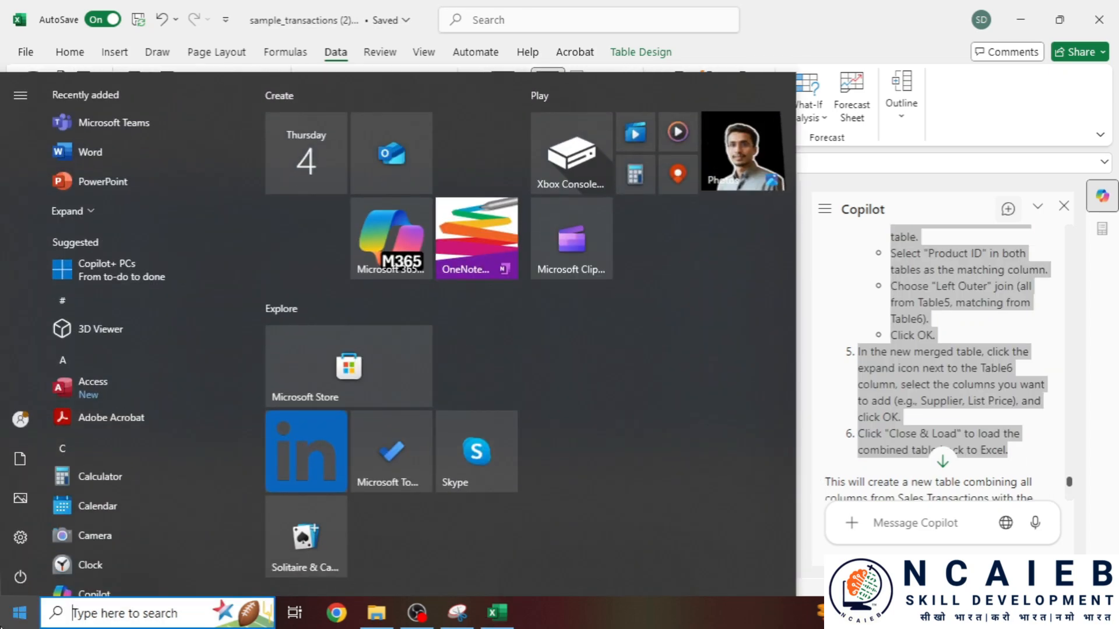
type("n")
left_click(173, 169)
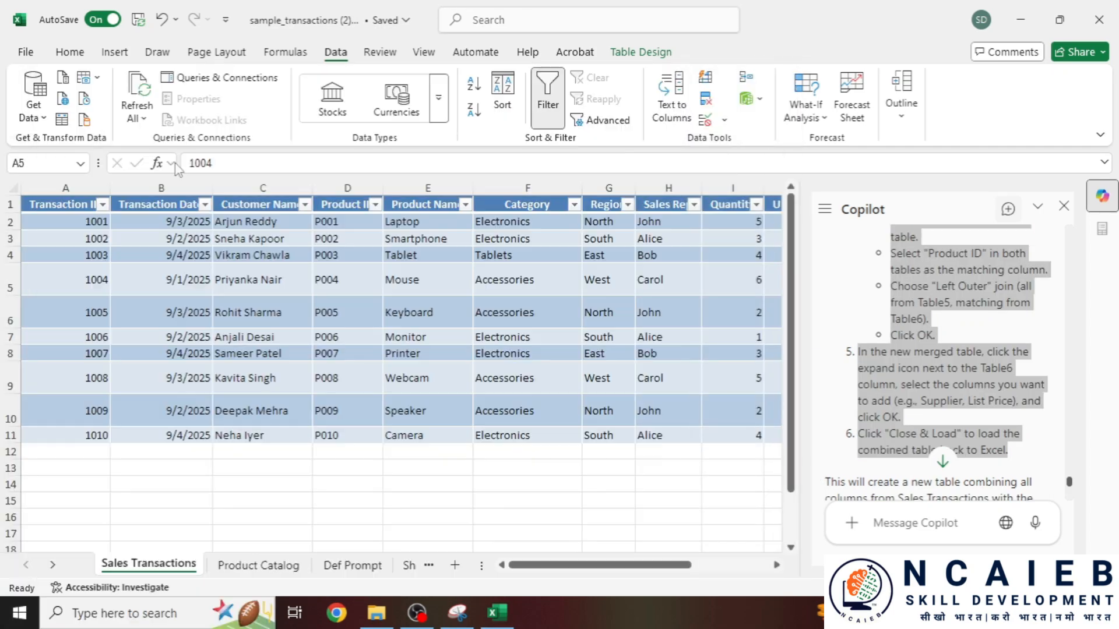
key("ctrl+v")
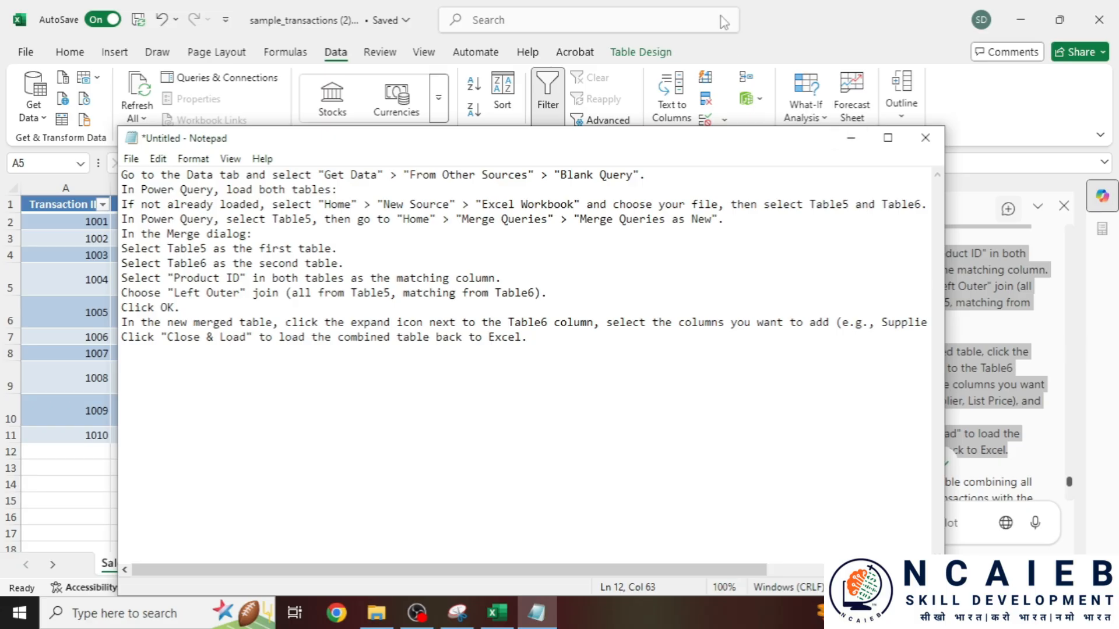
left_click(851, 138)
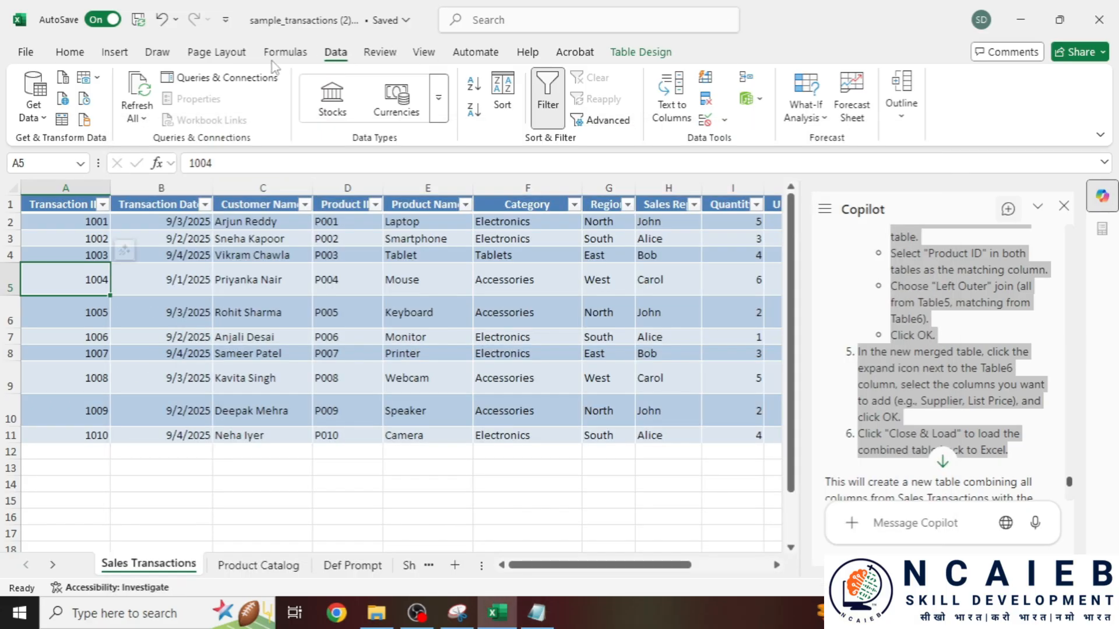
left_click(159, 55)
- Create a new blank query from Data > Get Data in the Power Query Editor
left_click(284, 53)
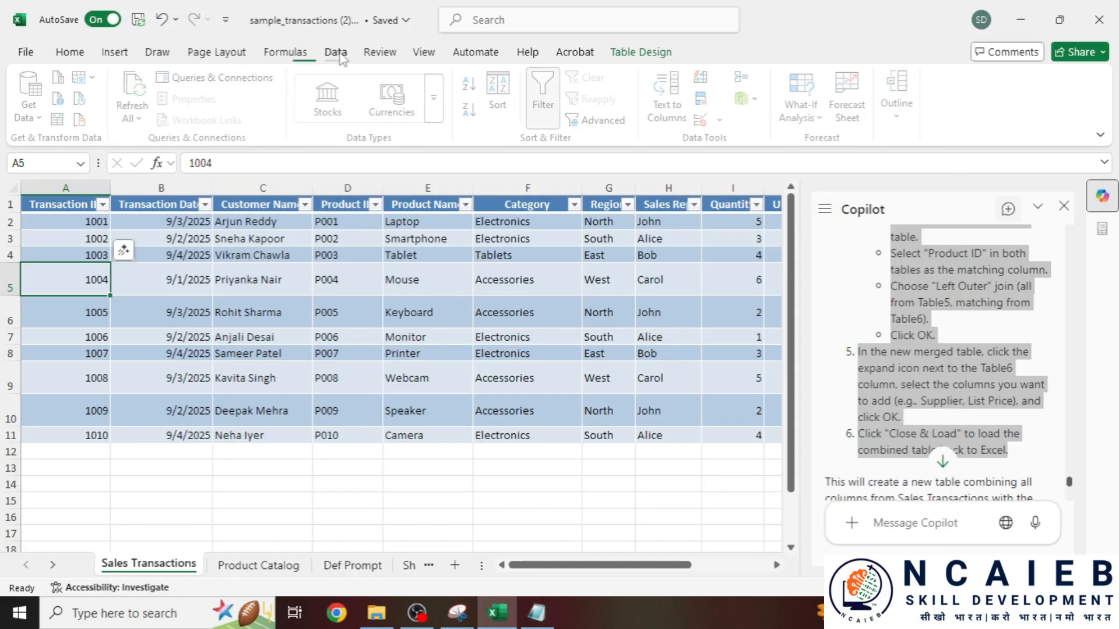
left_click(336, 53)
left_click(33, 109)
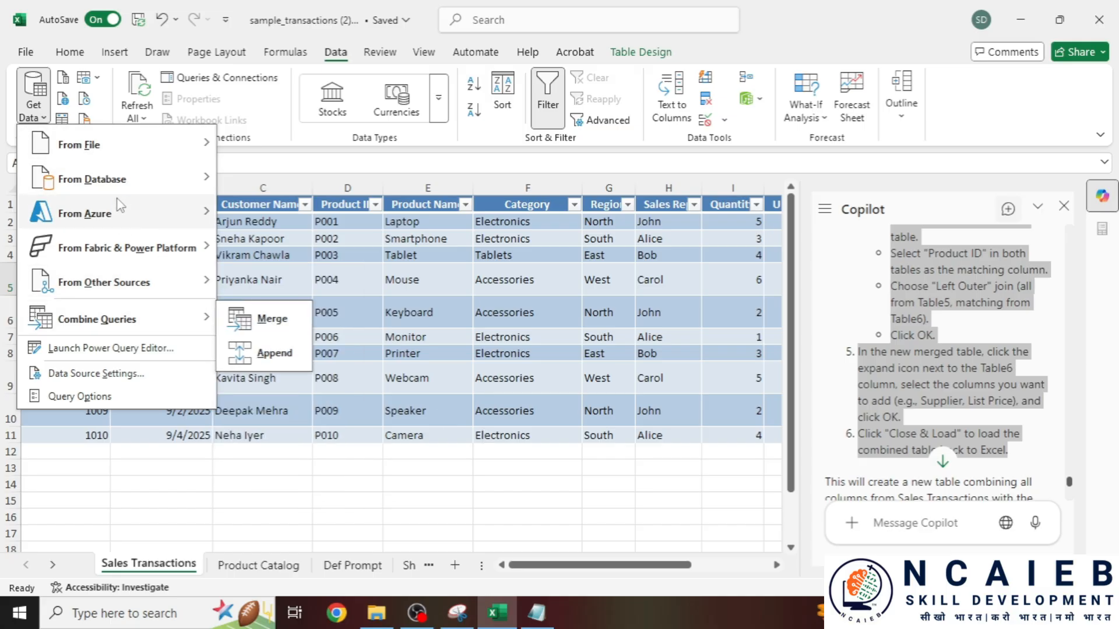
mouse_move(128, 286)
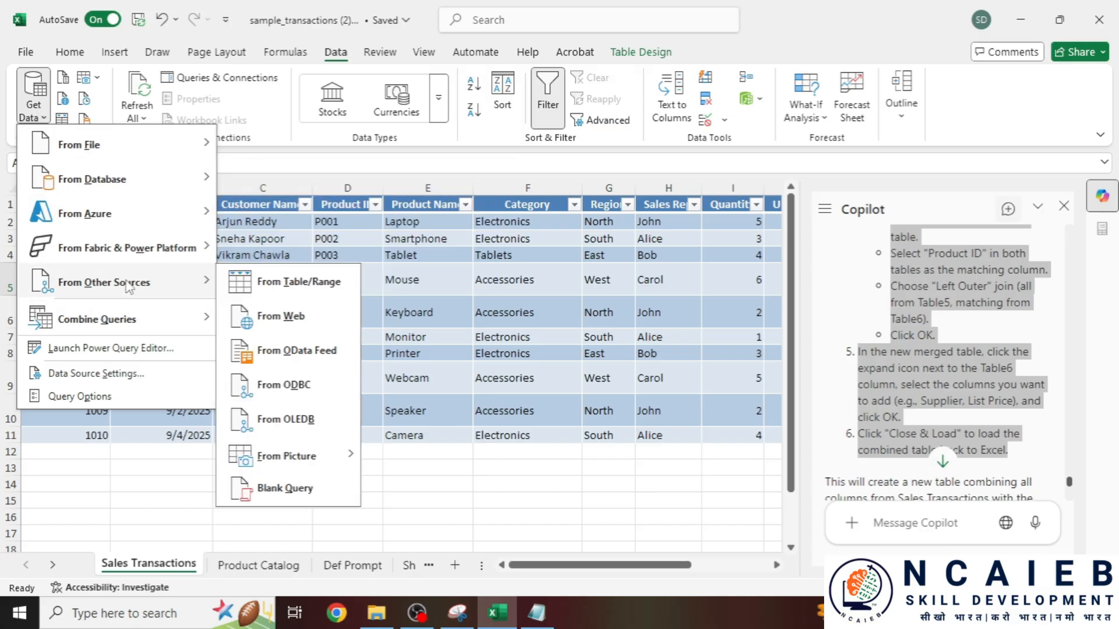
left_click(285, 488)
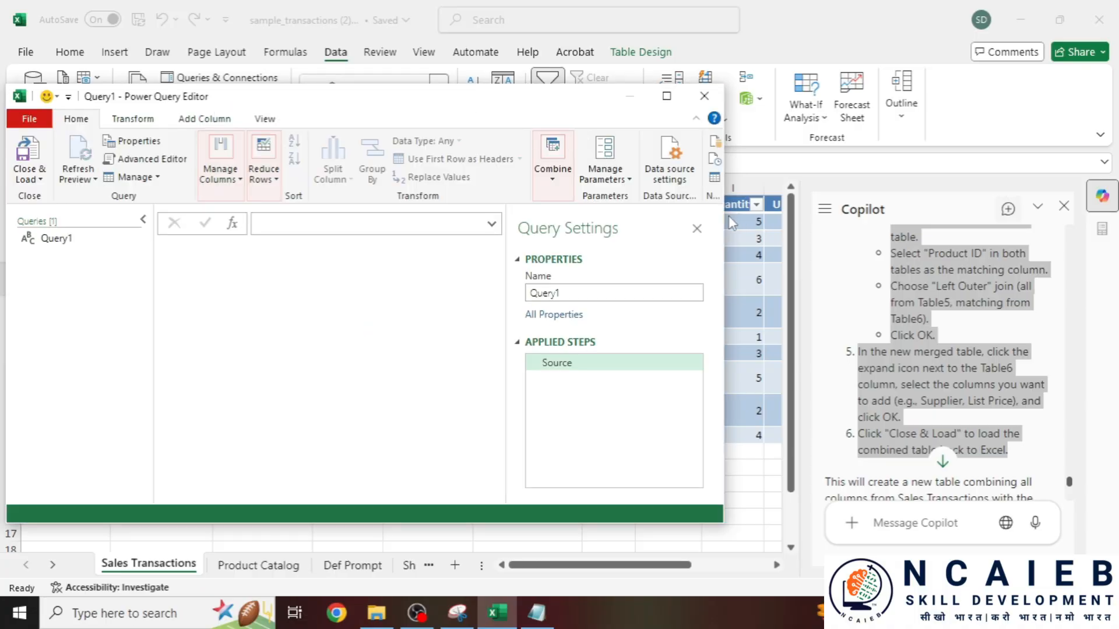
- Start an Excel Workbook import, cancel it, and close the editor discarding changes
left_click_drag(730, 236, 939, 235)
left_click(848, 141)
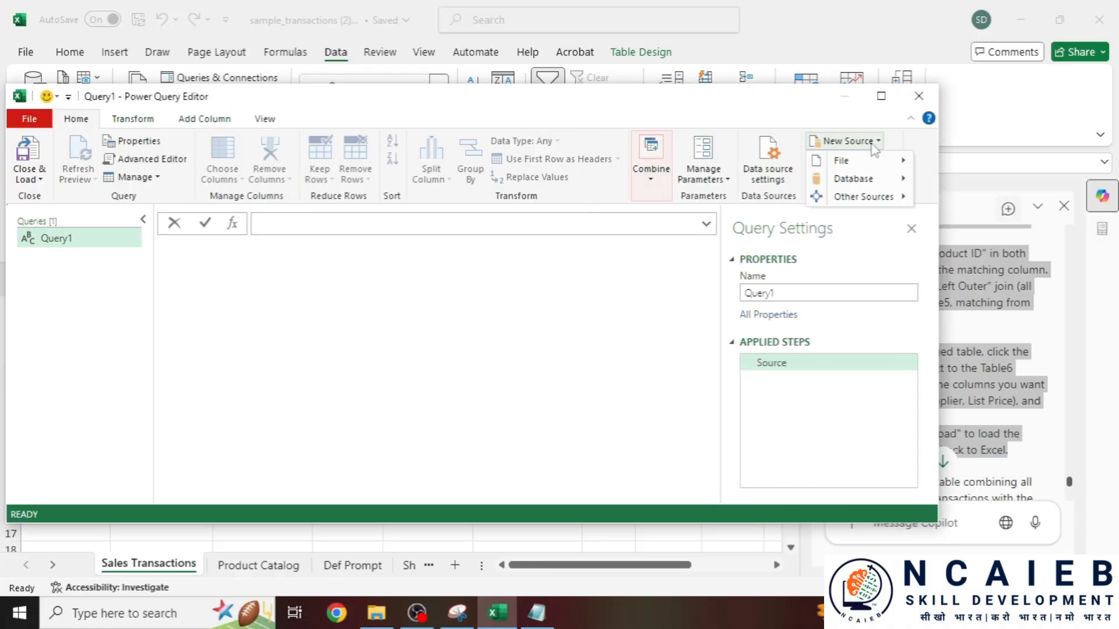
left_click(985, 171)
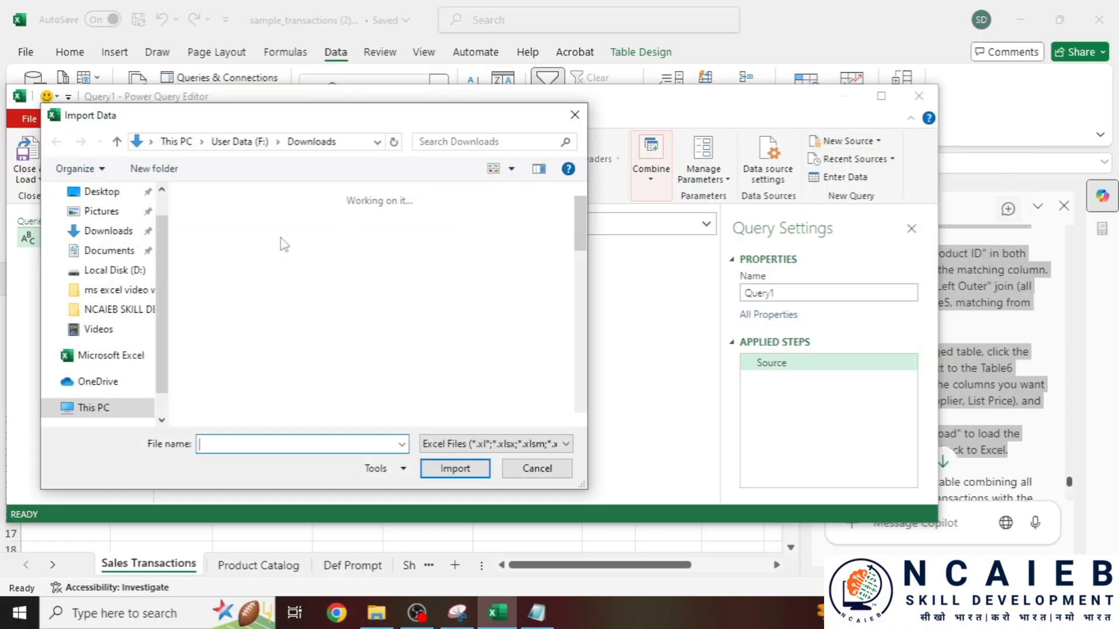
left_click(348, 147)
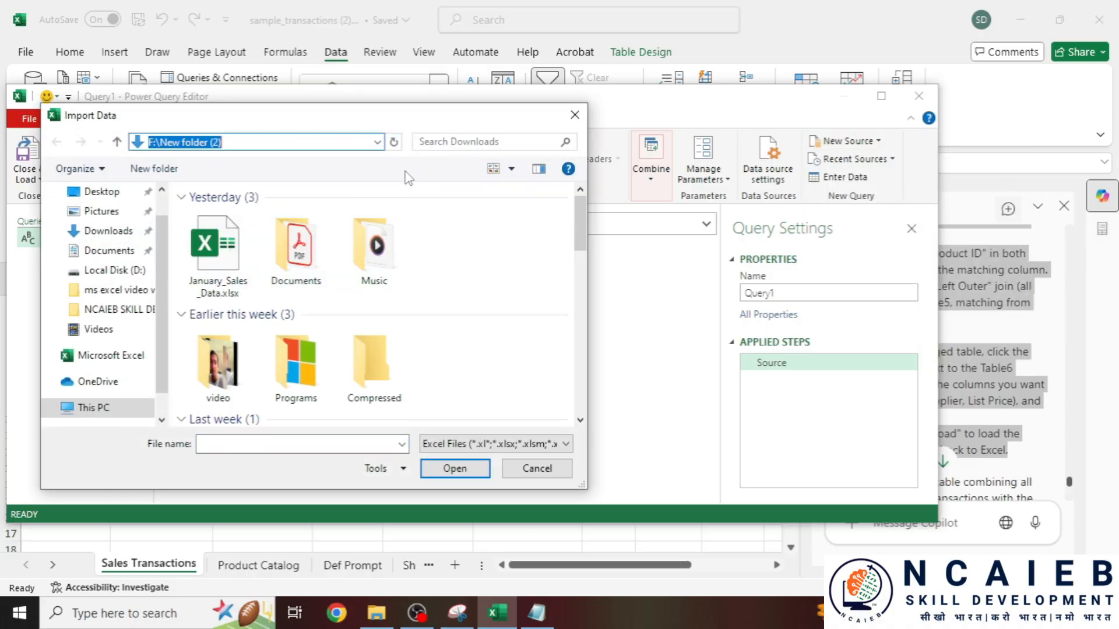
scroll(87, 361, "up", 1)
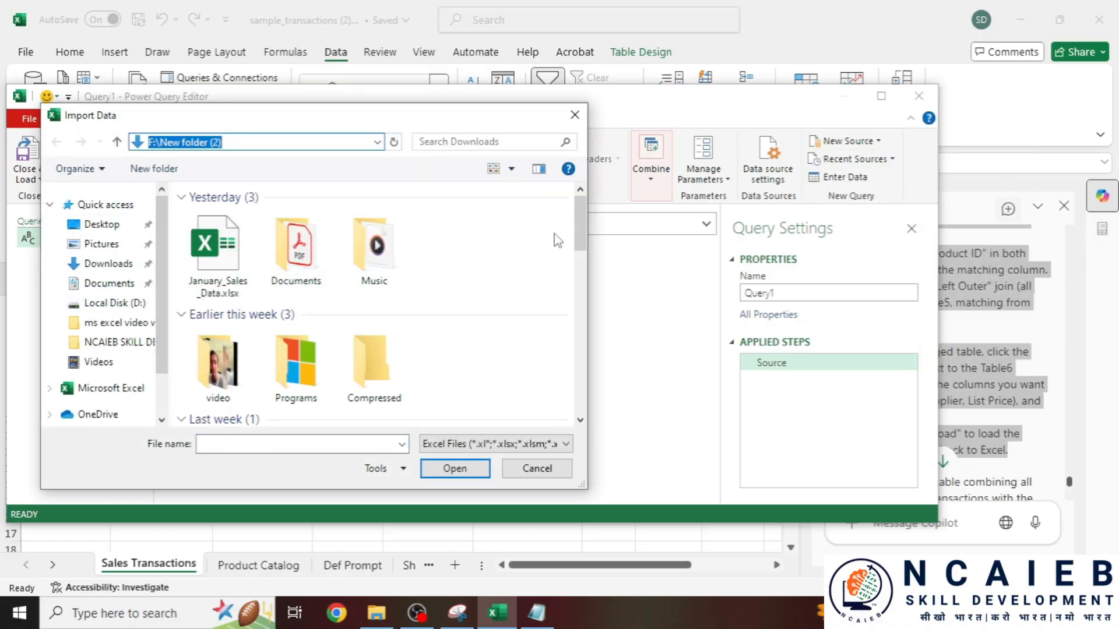
left_click_drag(580, 233, 594, 291)
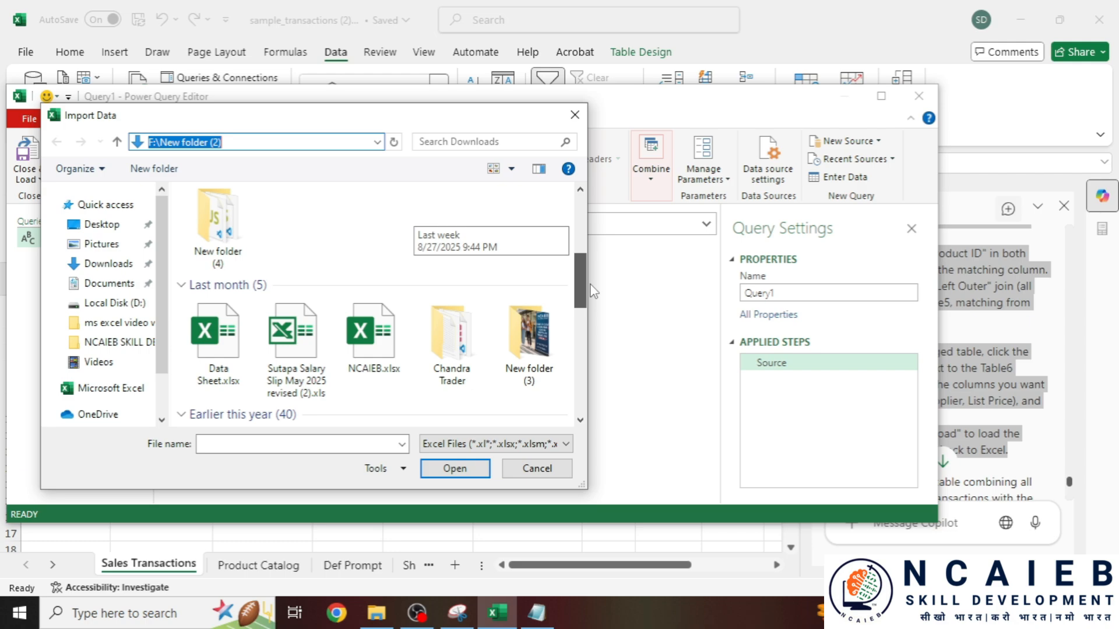
left_click(575, 114)
left_click(919, 96)
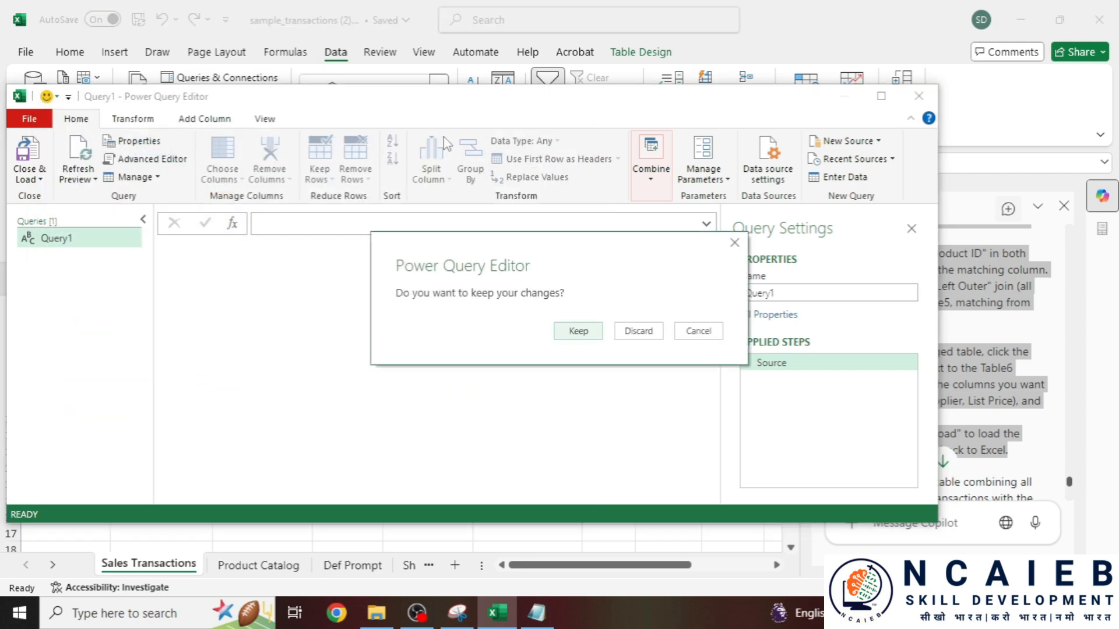
left_click(635, 334)
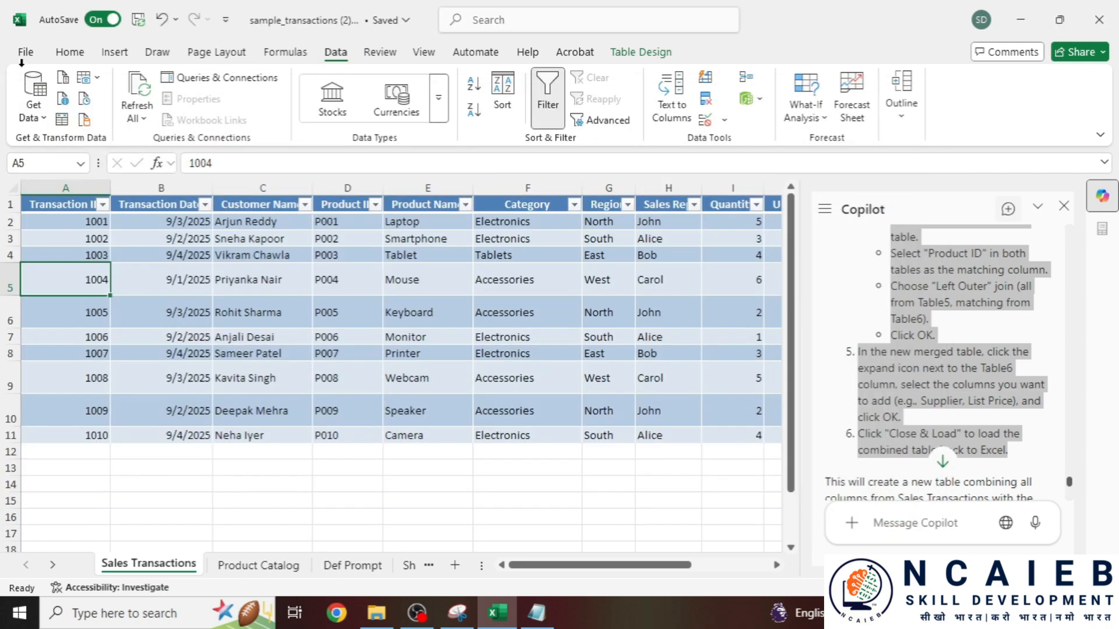
- Open the folder holding the recent sample_transactions file, then return to the worksheet
left_click(22, 59)
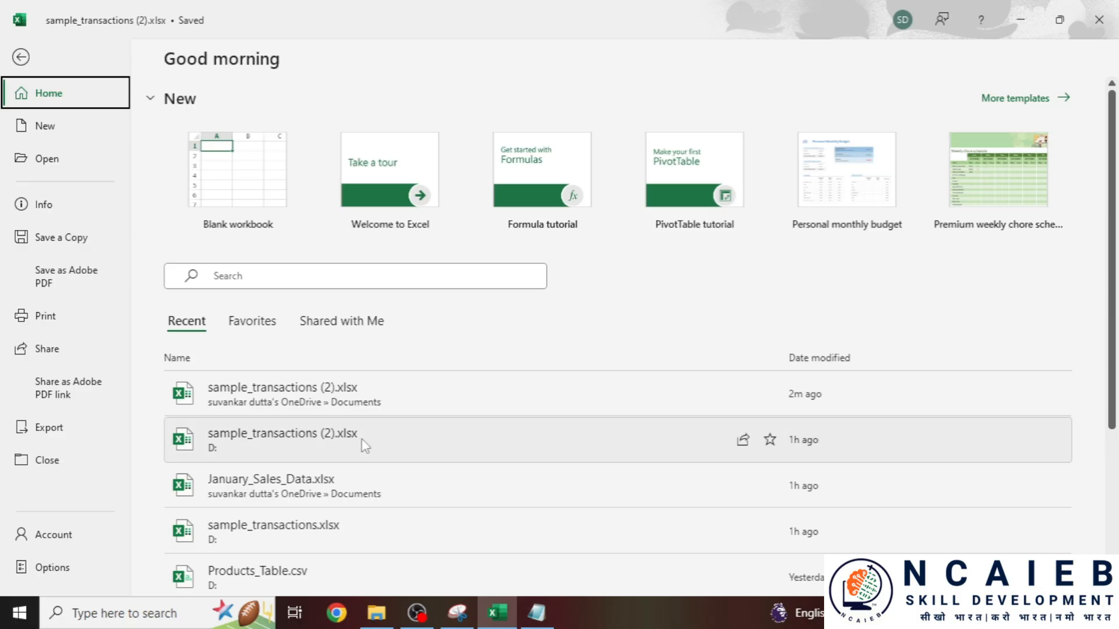
right_click(395, 445)
left_click(515, 288)
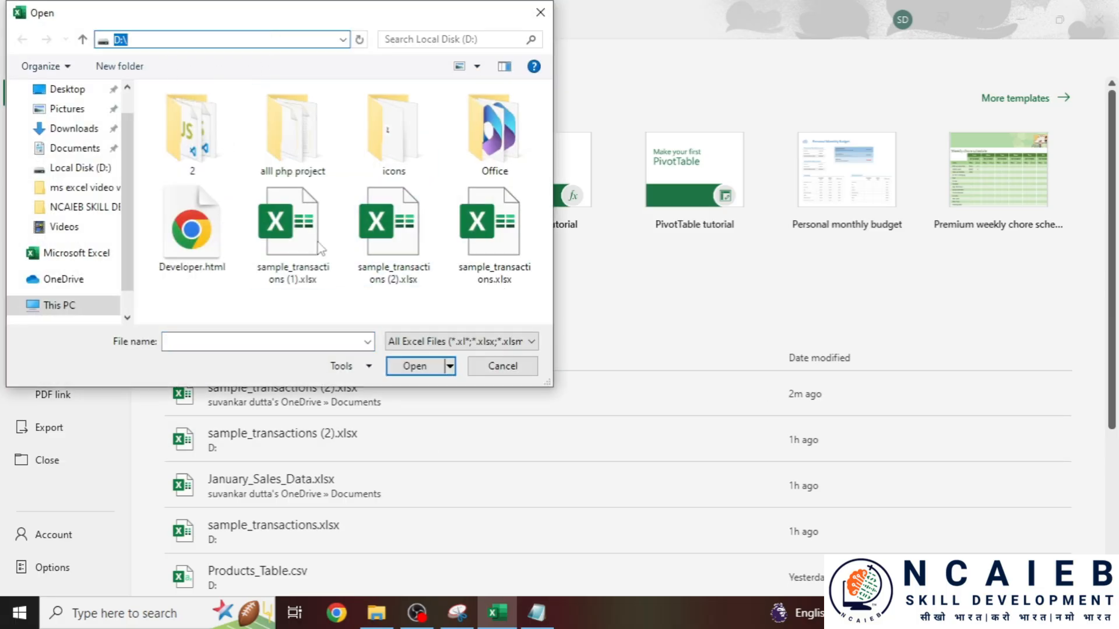
left_click(540, 12)
left_click(23, 56)
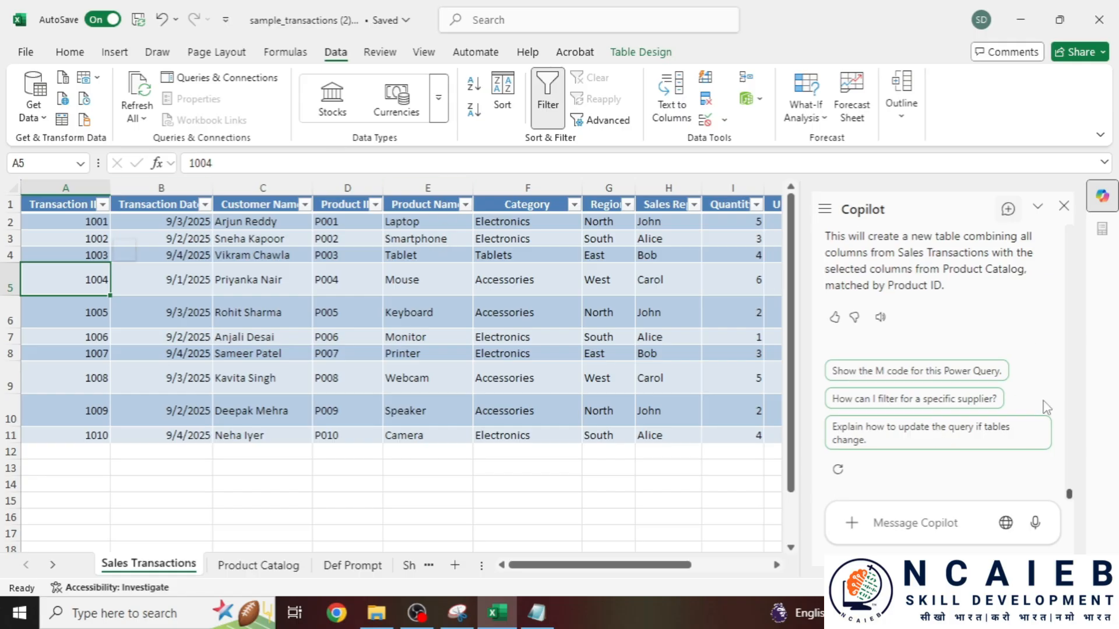
- Create a new blank query and choose New Source > Excel Workbook in Power Query
left_click(33, 99)
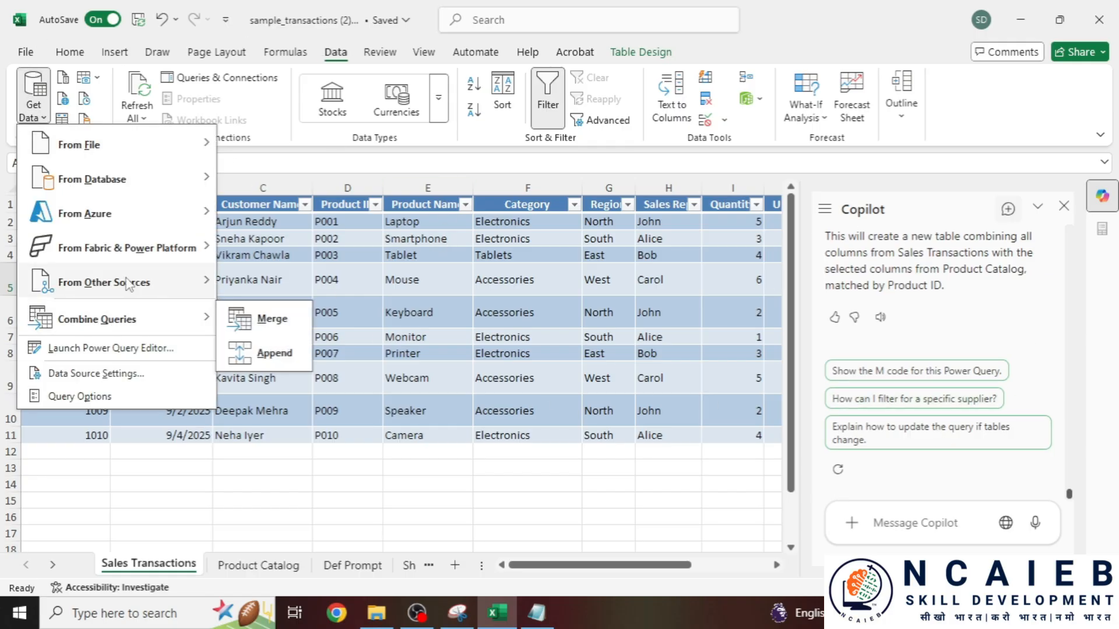
left_click(315, 508)
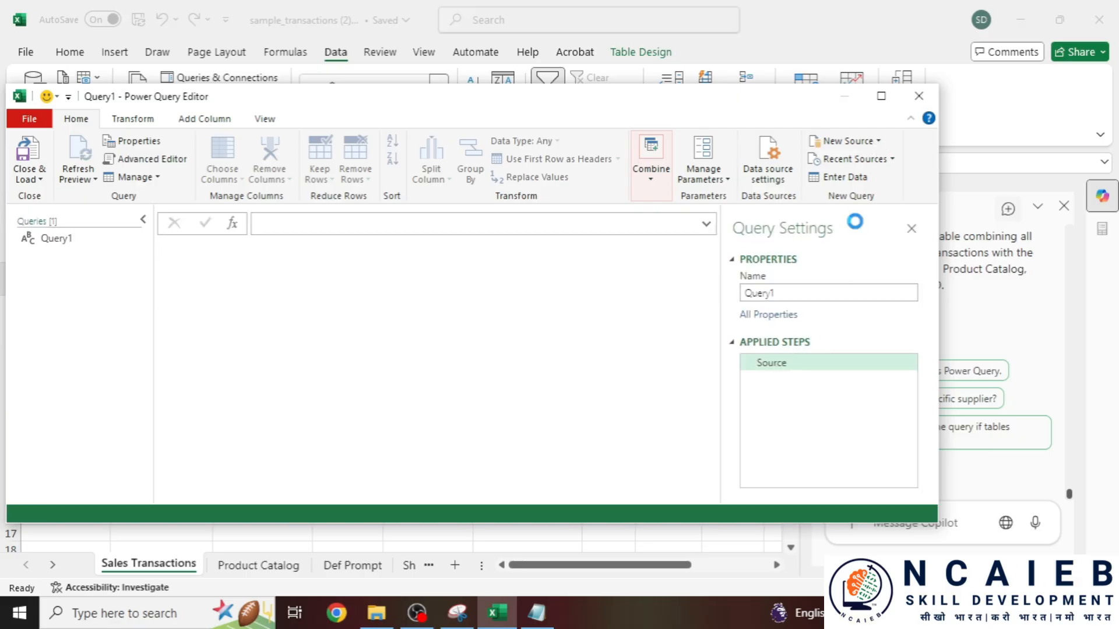
left_click(874, 143)
mouse_move(842, 160)
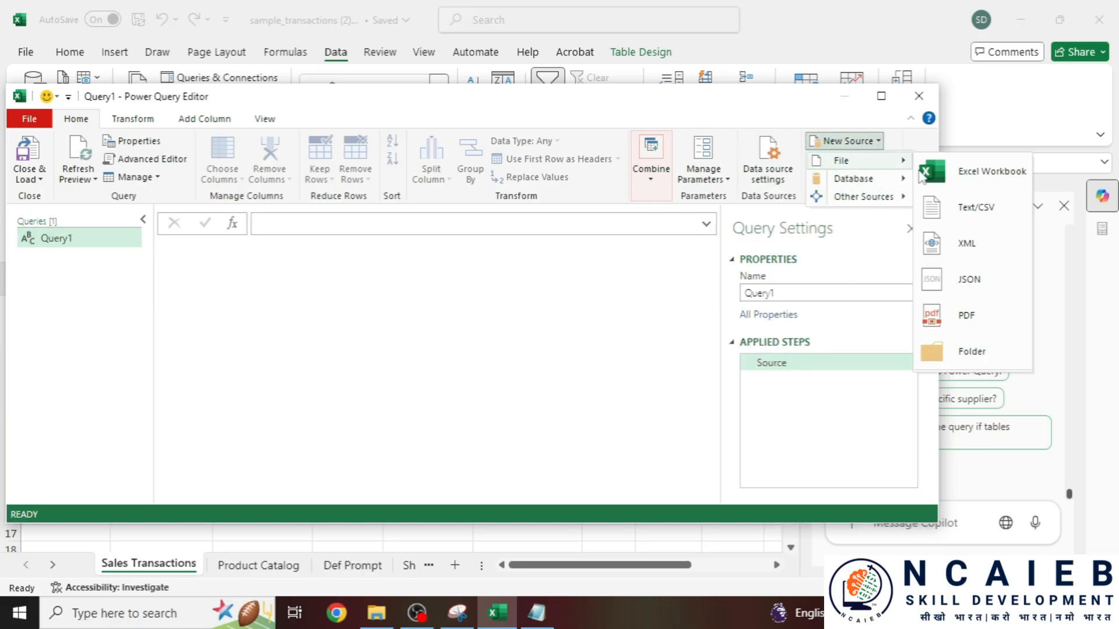
left_click(984, 174)
- Browse to D:\ and import the workbook sample_transactions (2).xlsx
left_click(348, 147)
type("D:\\")
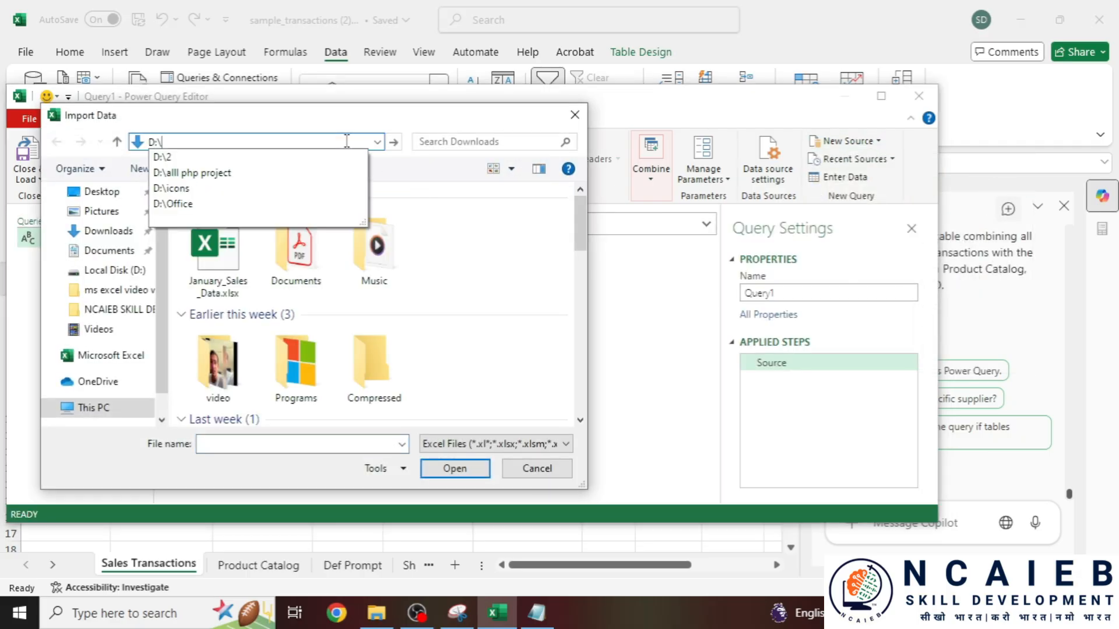
key("Return")
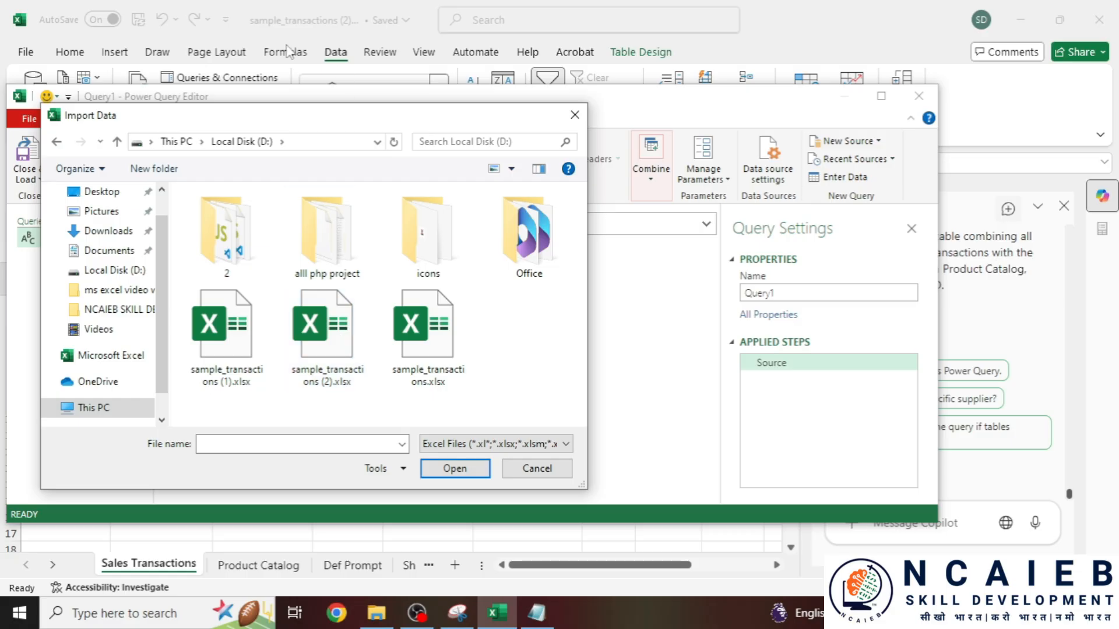
left_click(337, 319)
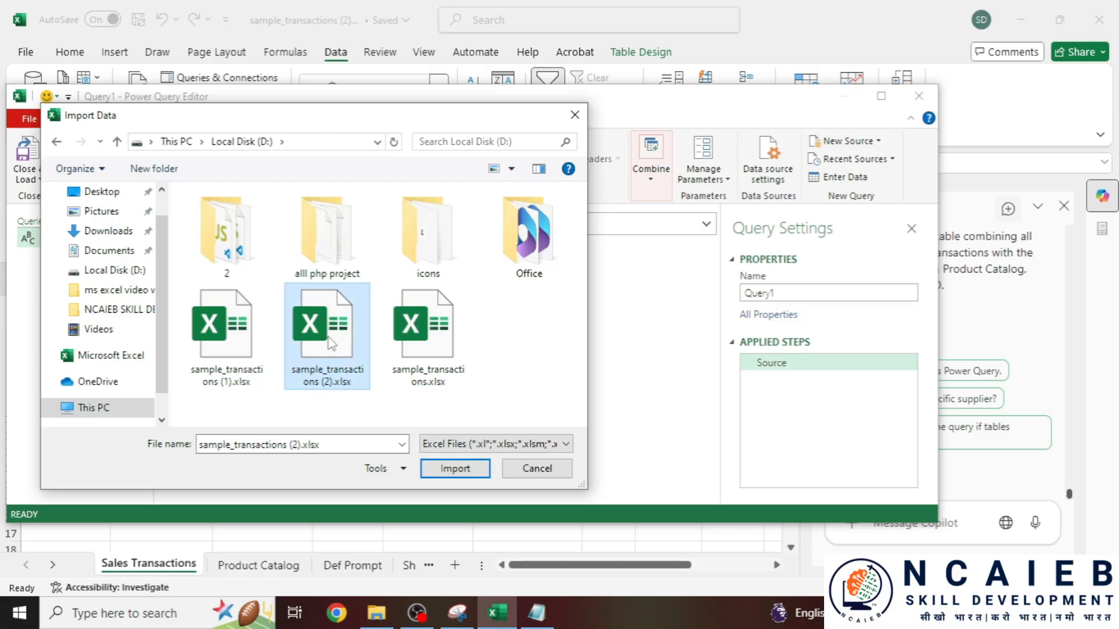
left_click(455, 470)
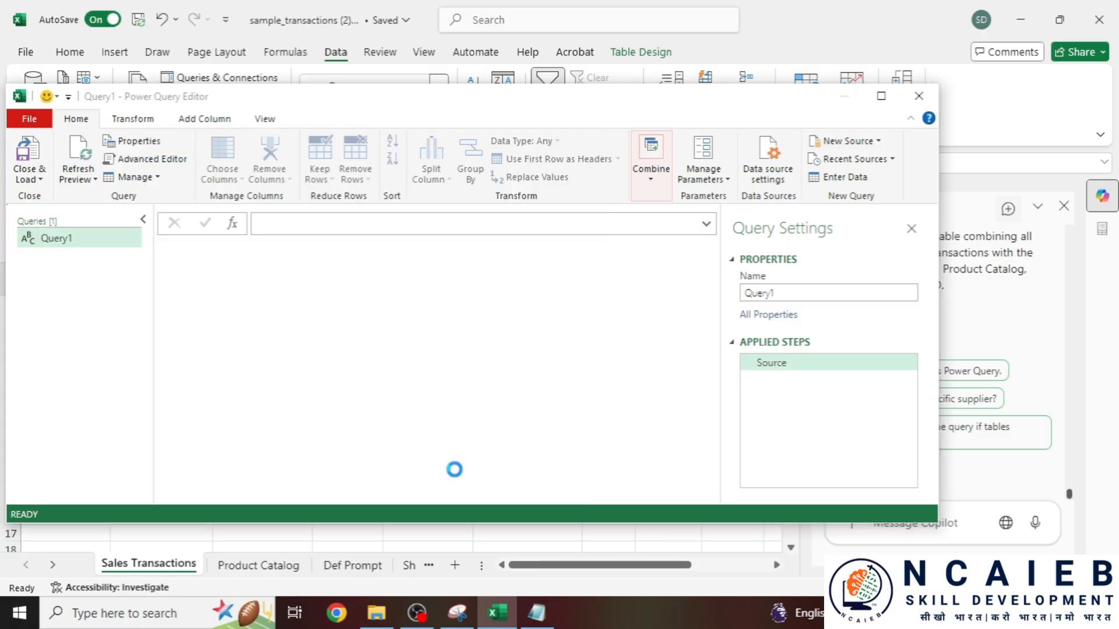
- Check the Excel Workbook step and table names in the Notepad instructions
left_click(536, 613)
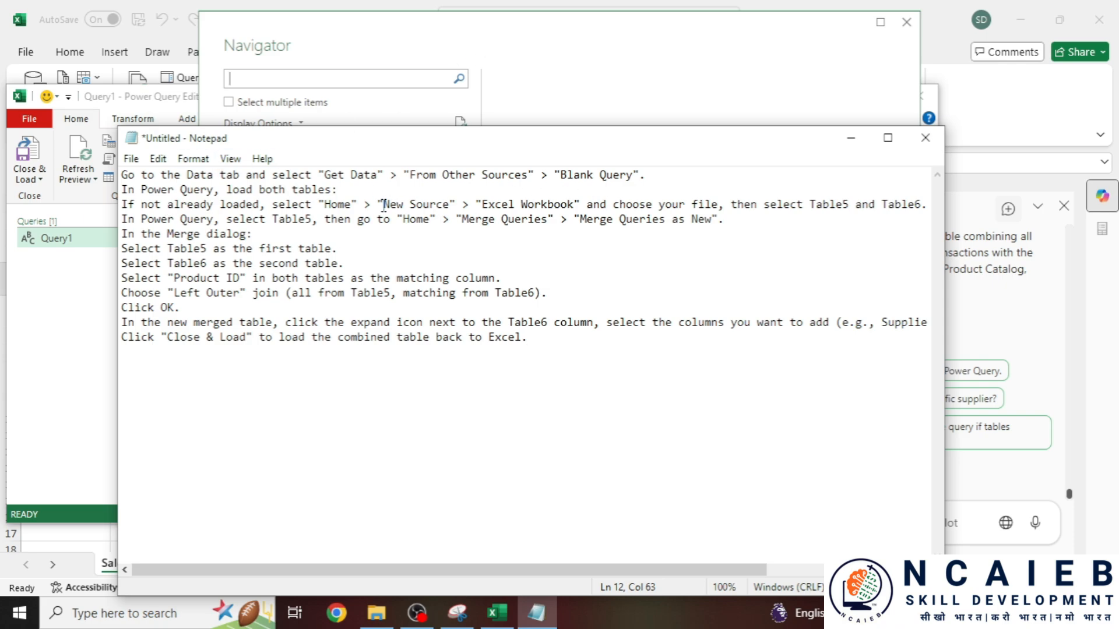
left_click_drag(500, 205, 574, 205)
left_click_drag(830, 205, 842, 205)
left_click_drag(726, 137, 762, 261)
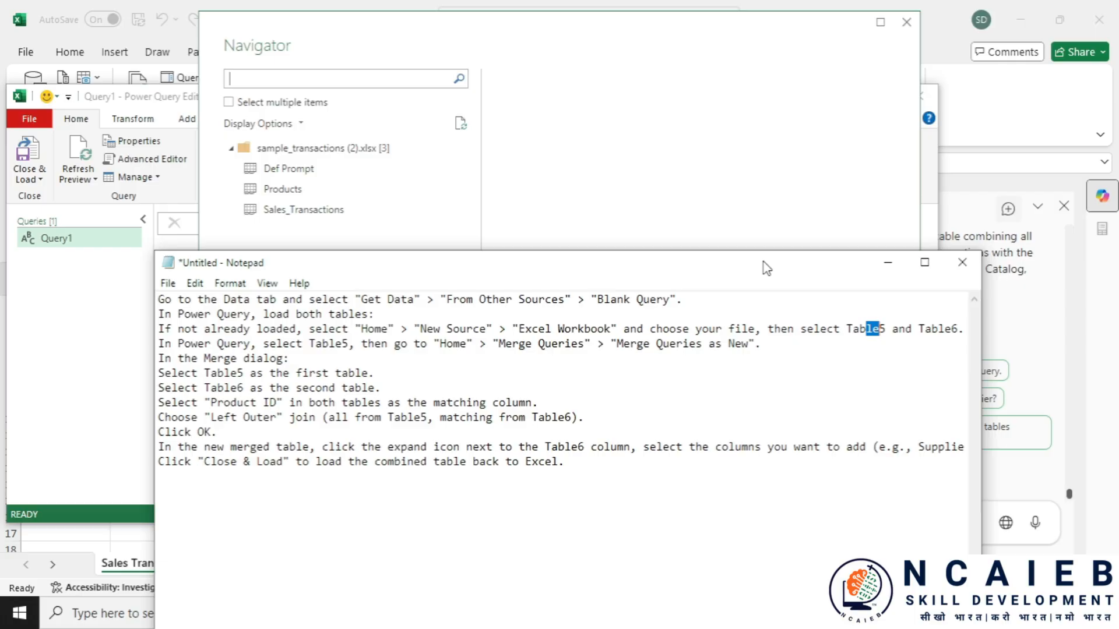
- In the Navigator, enable Select multiple items and tick Sales_Transactions and Products
left_click(282, 193)
left_click(290, 210)
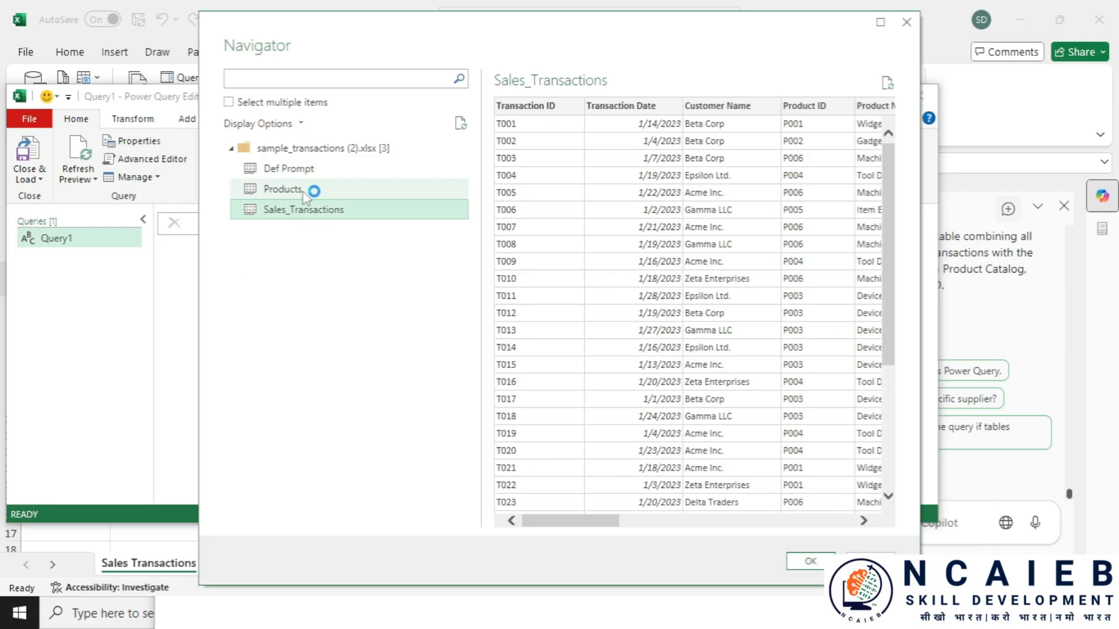
left_click(303, 192)
left_click(318, 150)
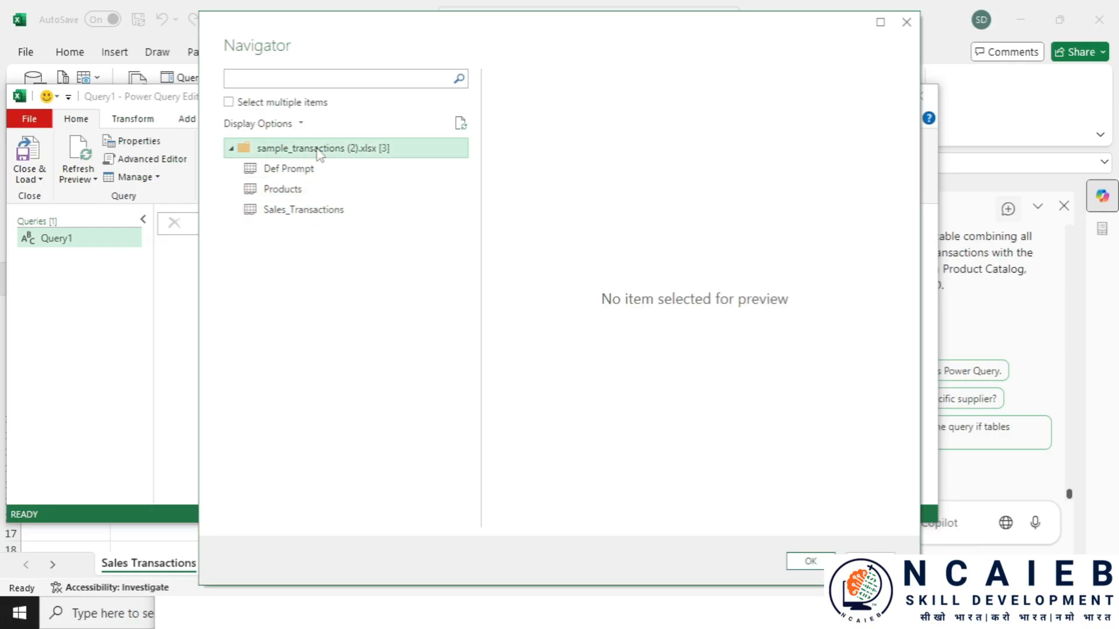
left_click(298, 192)
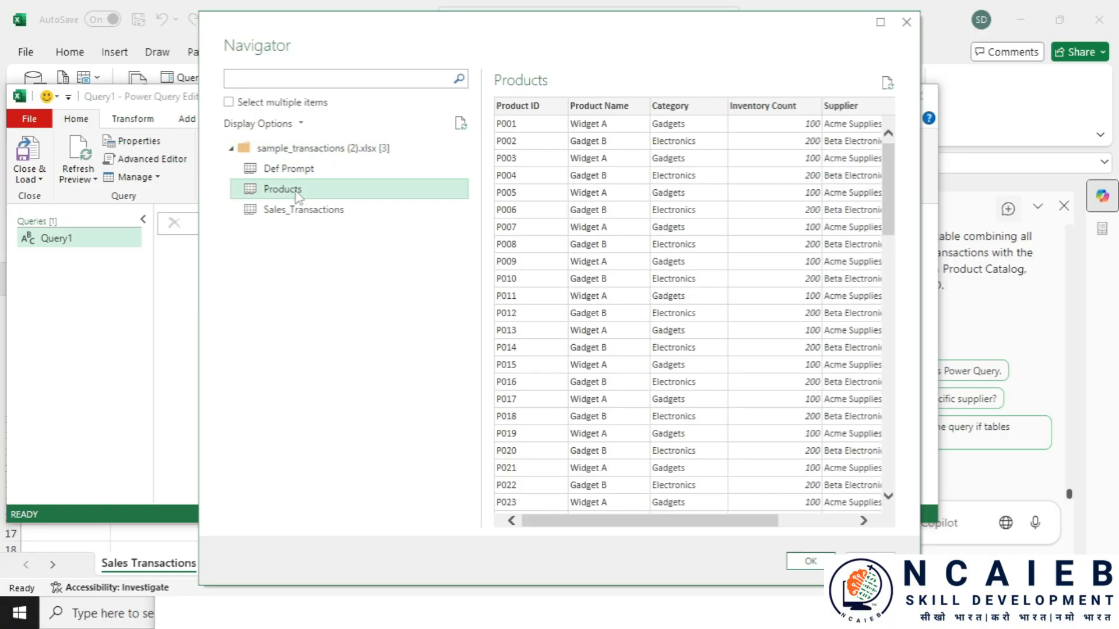
left_click(228, 101)
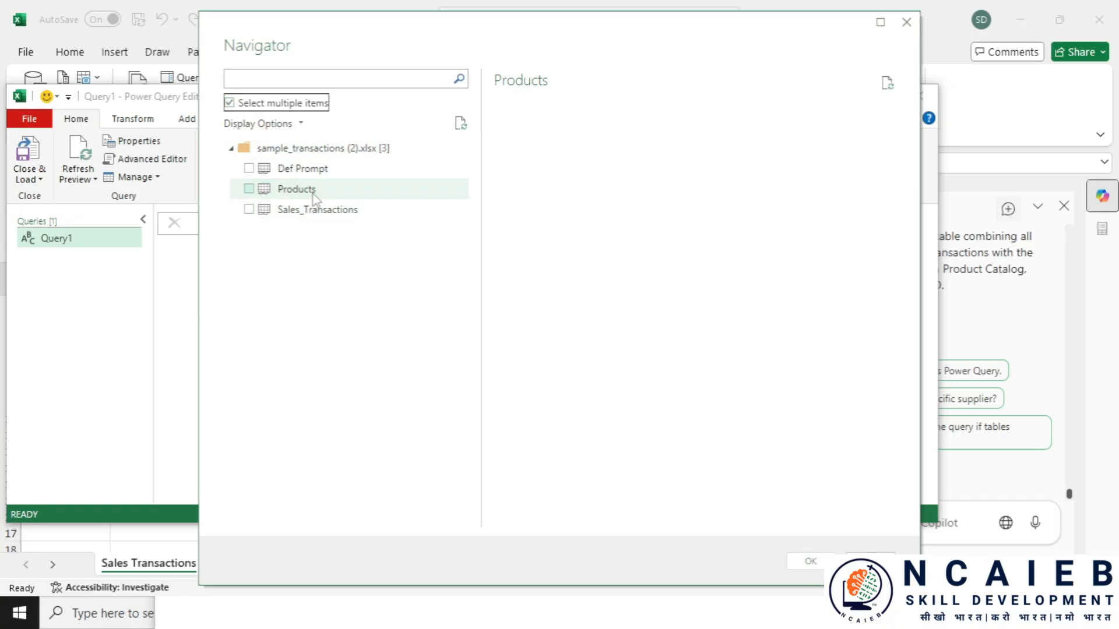
left_click(249, 209)
left_click(249, 189)
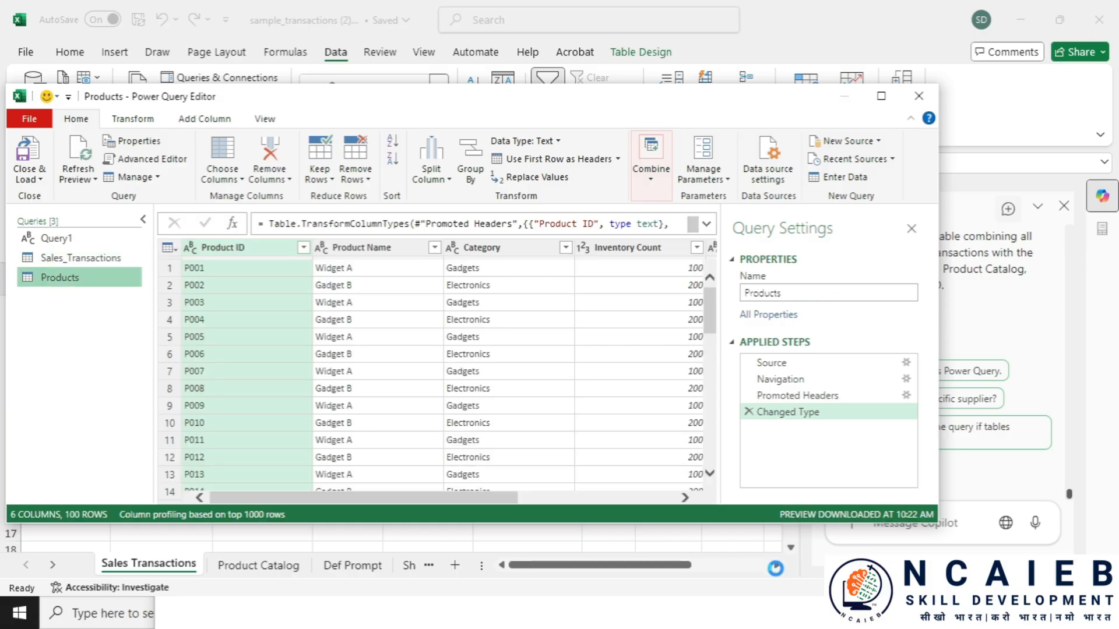
- Review the Merge Queries as New step in the Notepad instructions
left_click(763, 625)
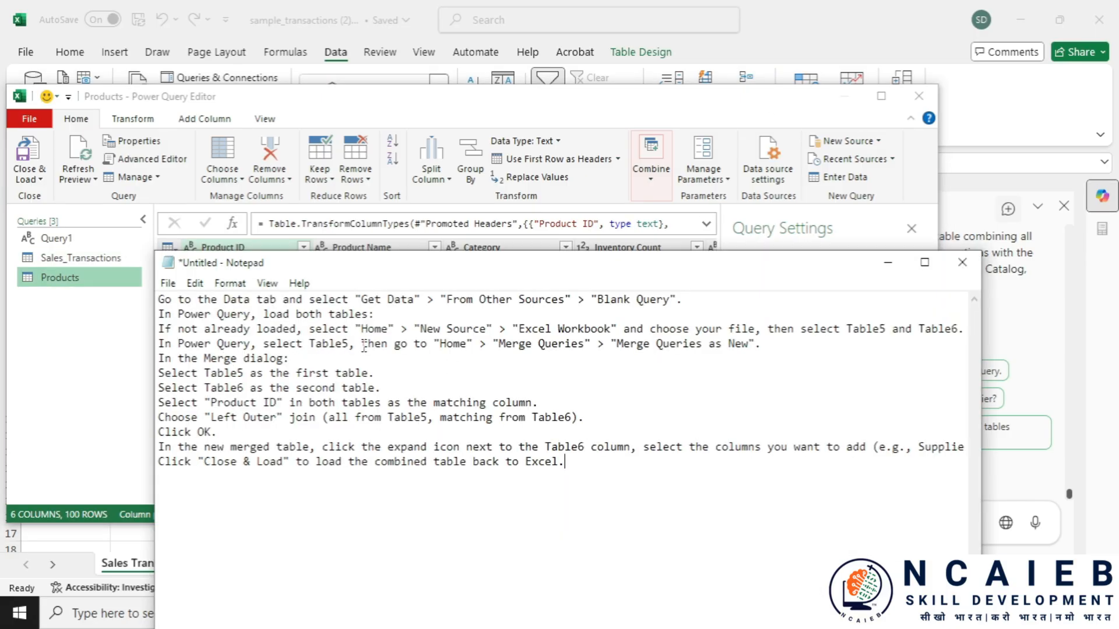
left_click_drag(362, 345, 430, 344)
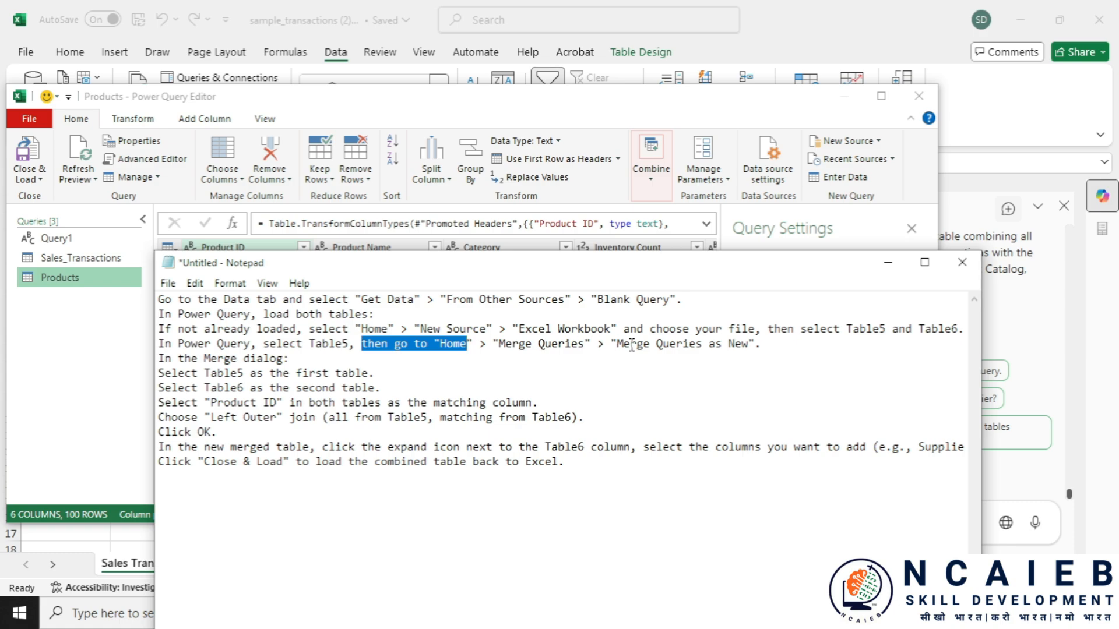
left_click_drag(611, 344, 726, 344)
left_click(130, 335)
- Merge Sales_Transactions with Products on Product ID as a new Left Outer query with fuzzy matching
left_click(75, 257)
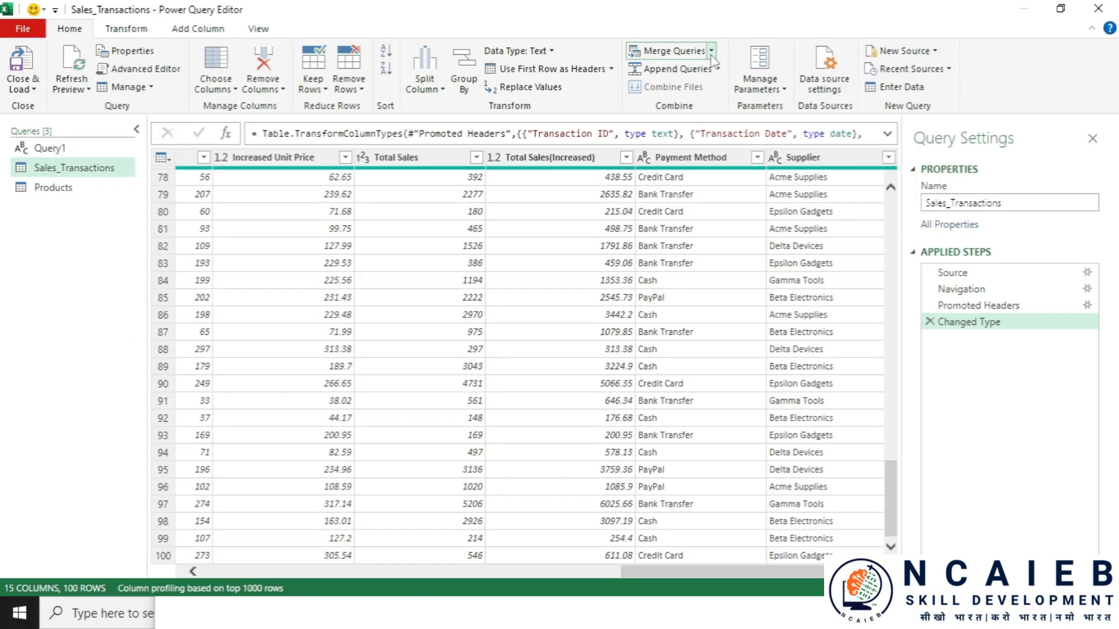
left_click(711, 52)
left_click(690, 90)
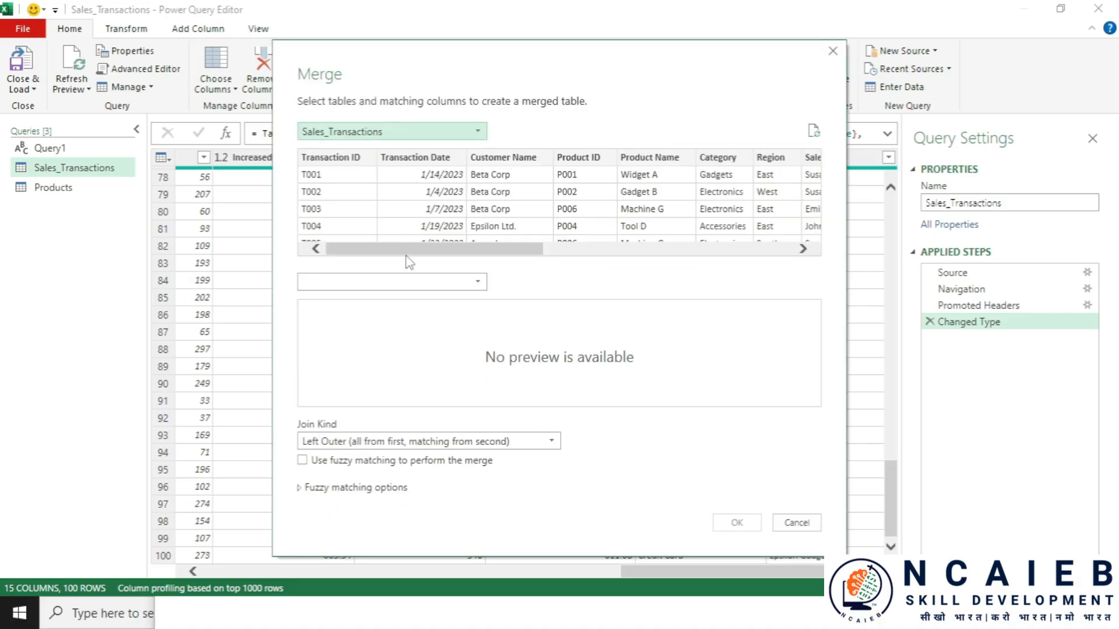
left_click(402, 282)
left_click(381, 295)
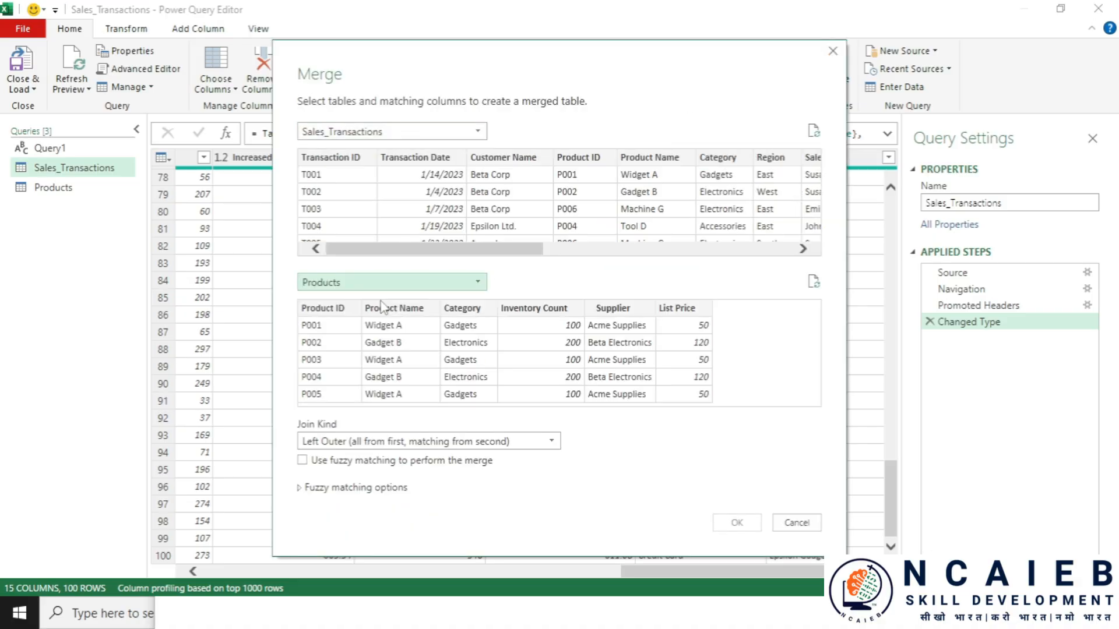
left_click(583, 158)
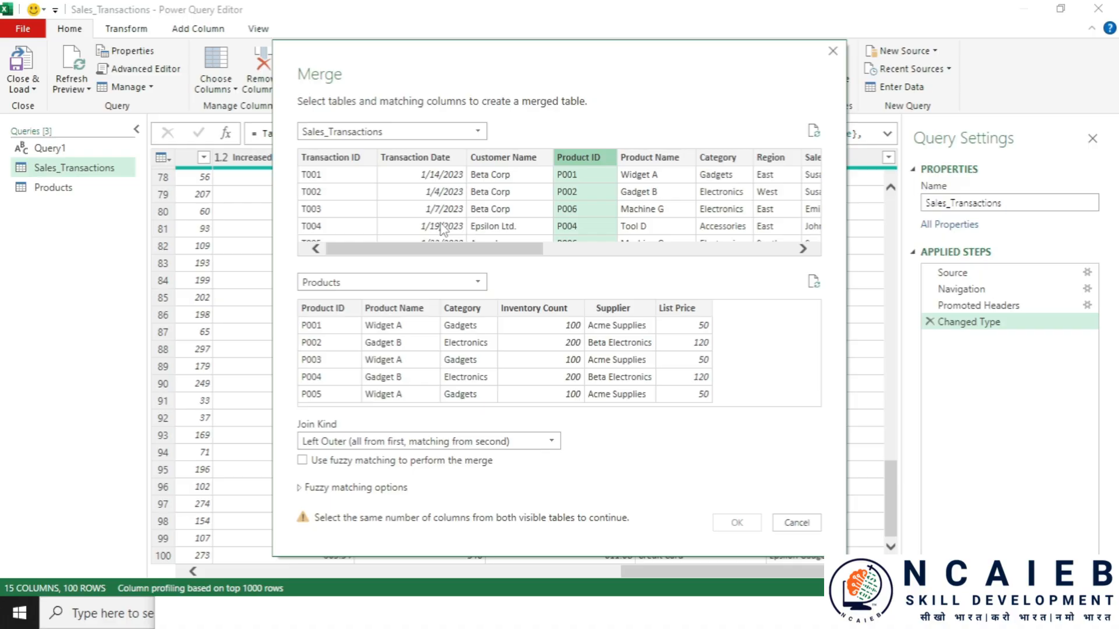
left_click(343, 311)
left_click(426, 441)
left_click(367, 453)
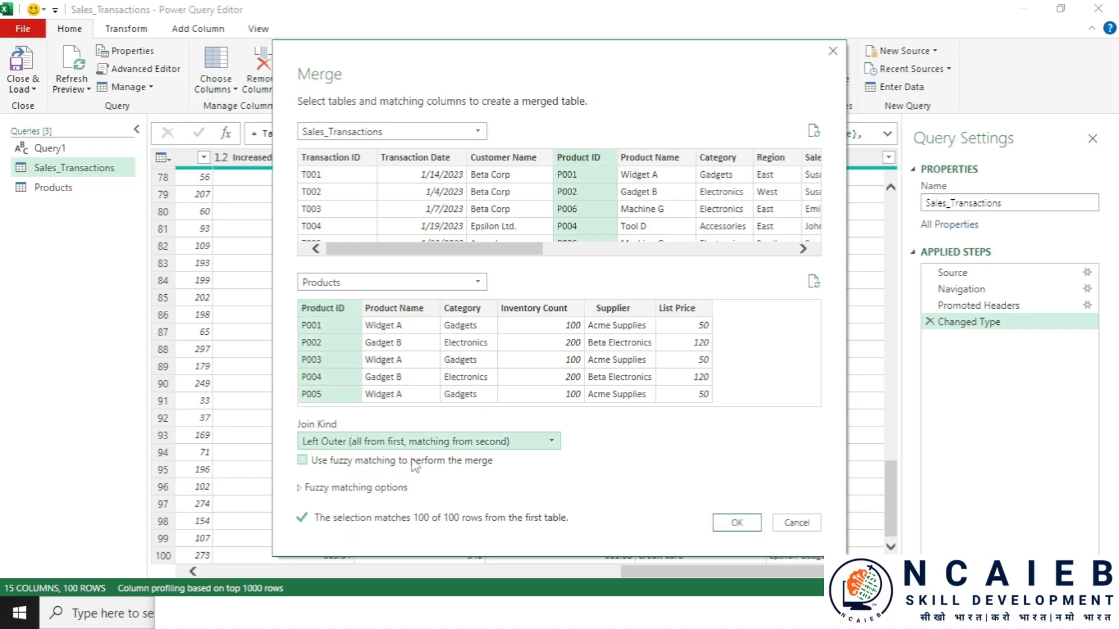
left_click(302, 460)
left_click(737, 522)
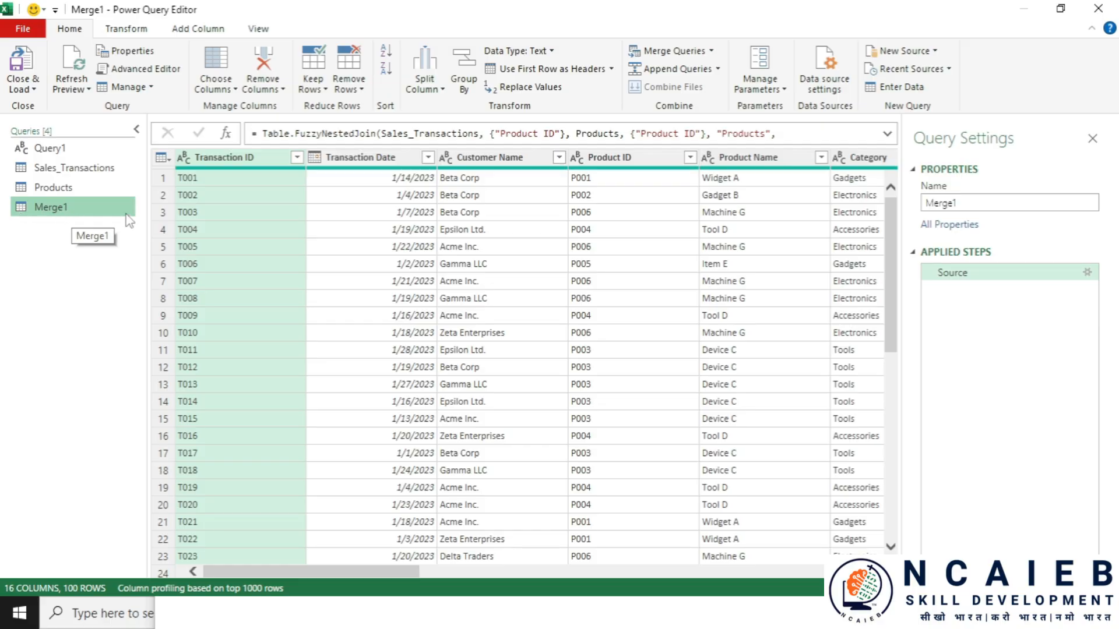
- Scroll to the nested Products column in Merge1 and remove it
scroll(512, 302, "down", 20)
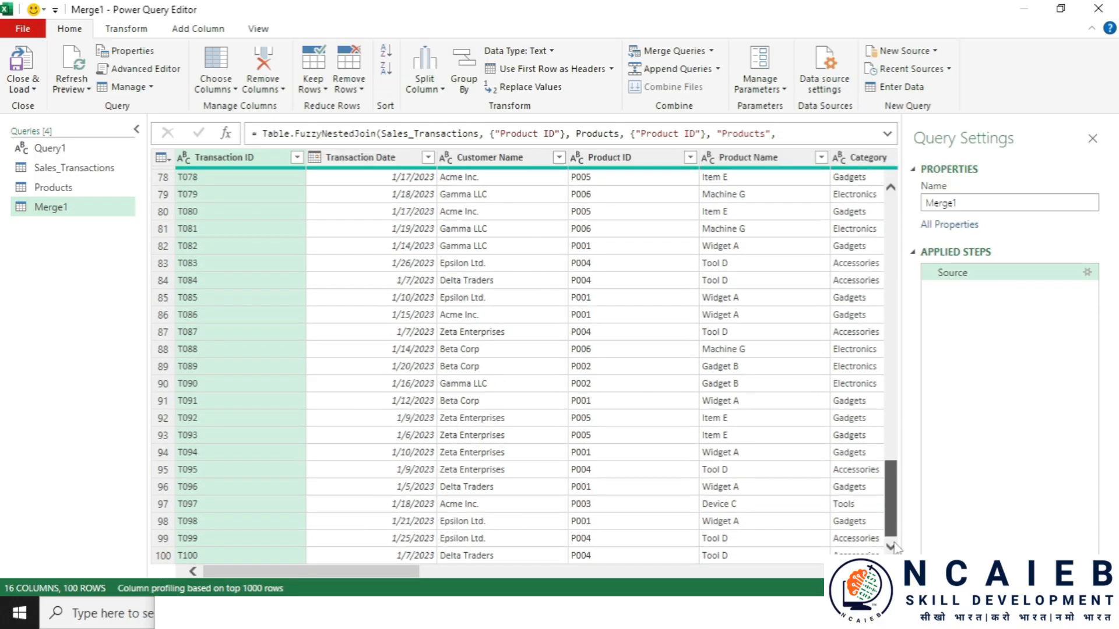
left_click_drag(895, 542, 897, 234)
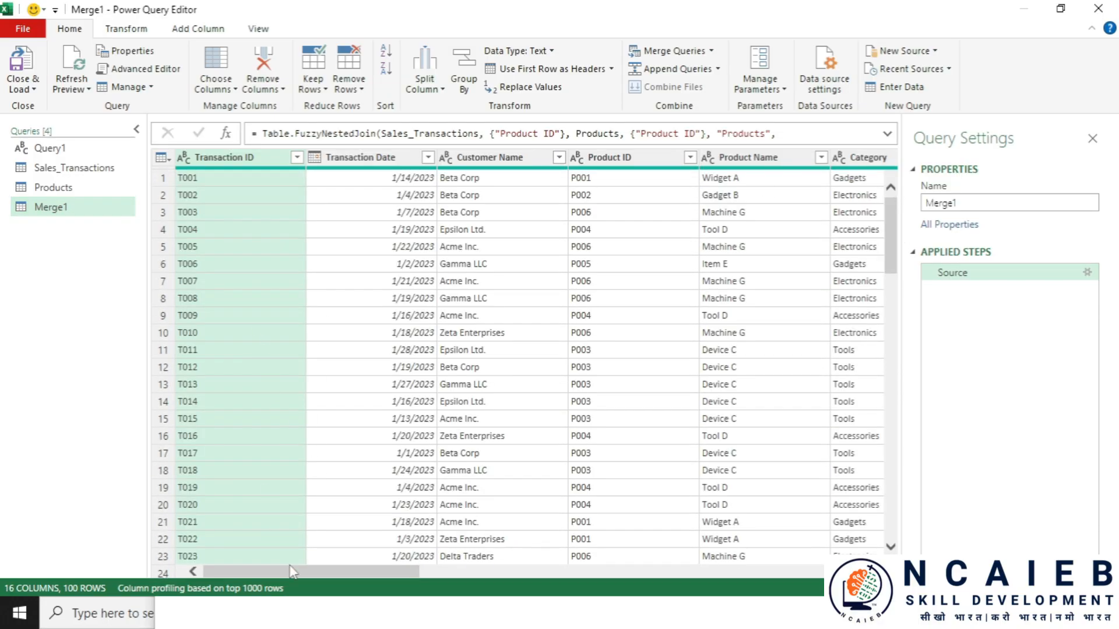
left_click_drag(291, 571, 792, 572)
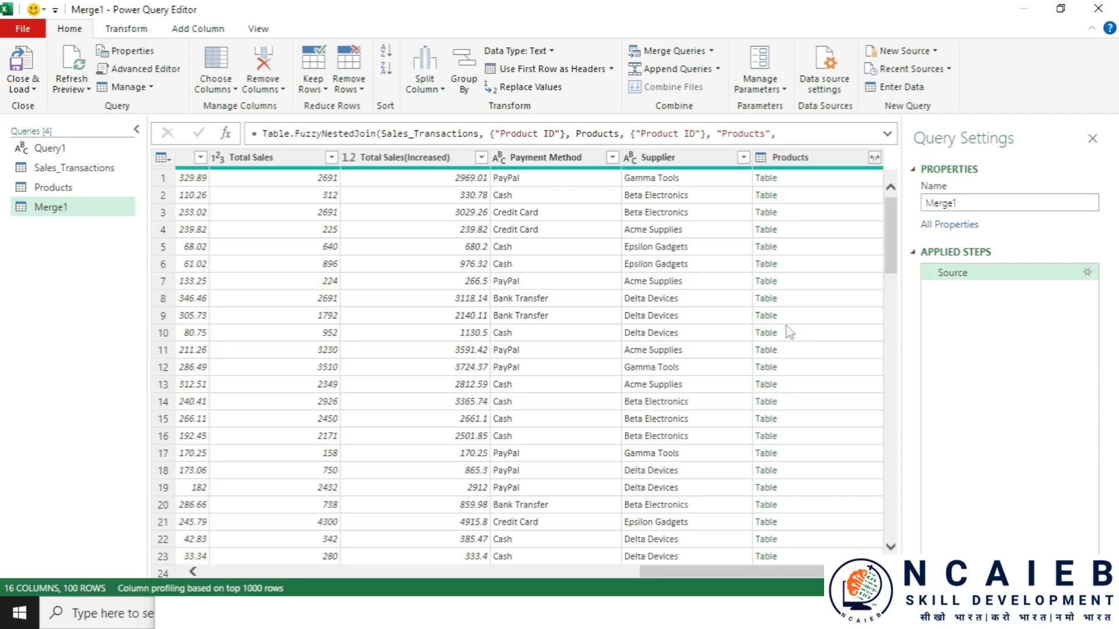
left_click(819, 155)
right_click(817, 152)
left_click(851, 186)
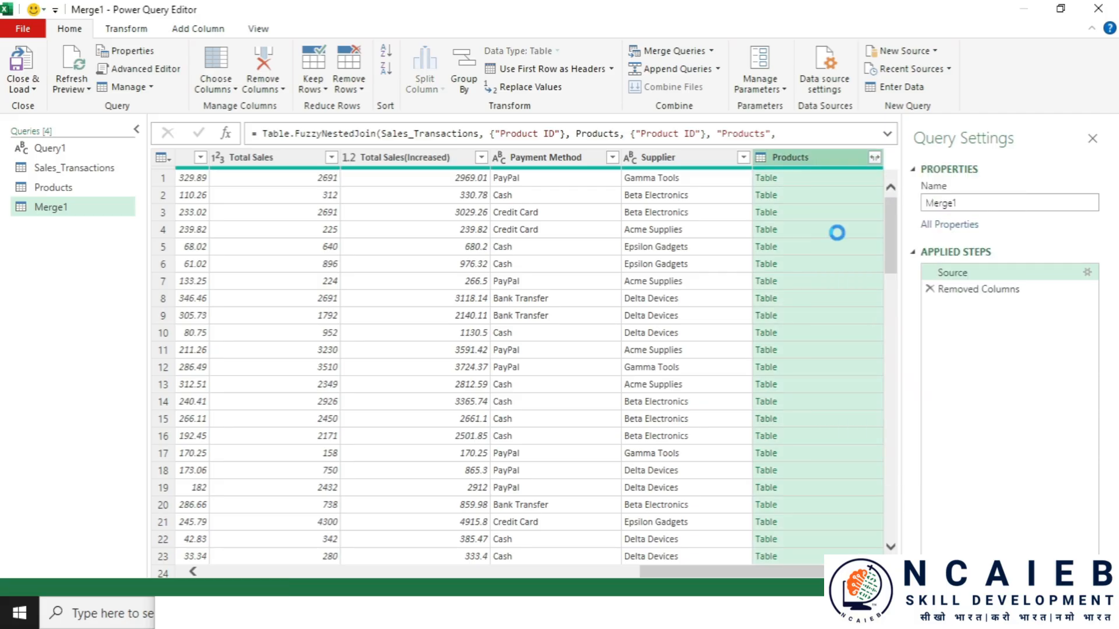
- Check the load-back instructions in Notepad and open Close & Load To
left_click(21, 89)
left_click(445, 613)
left_click_drag(237, 450, 603, 453)
left_click_drag(605, 465, 382, 459)
left_click(29, 98)
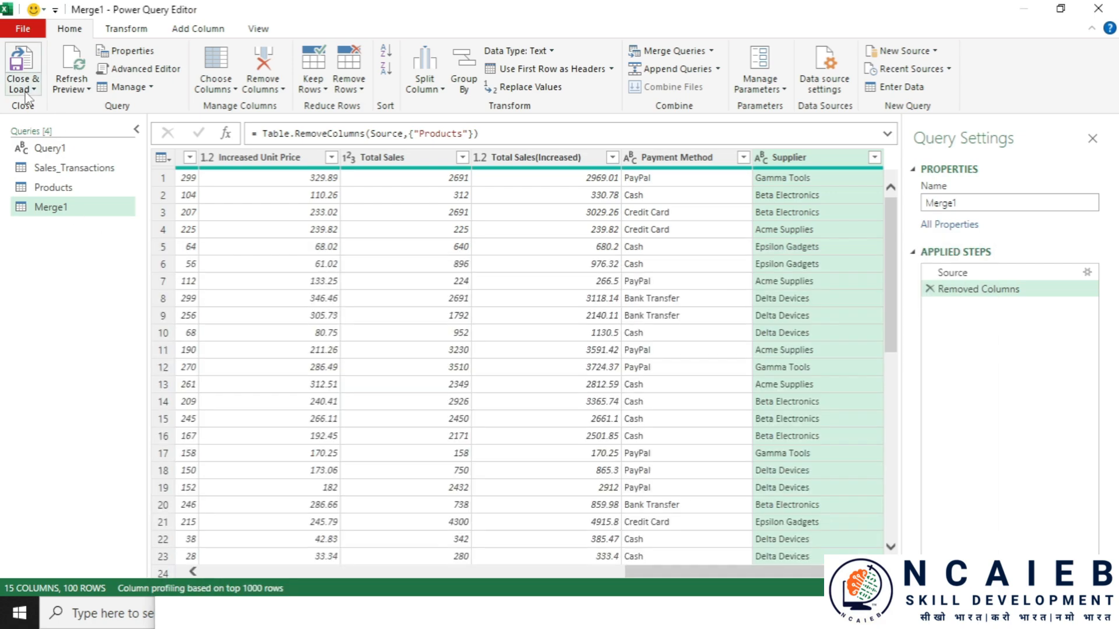
left_click(21, 89)
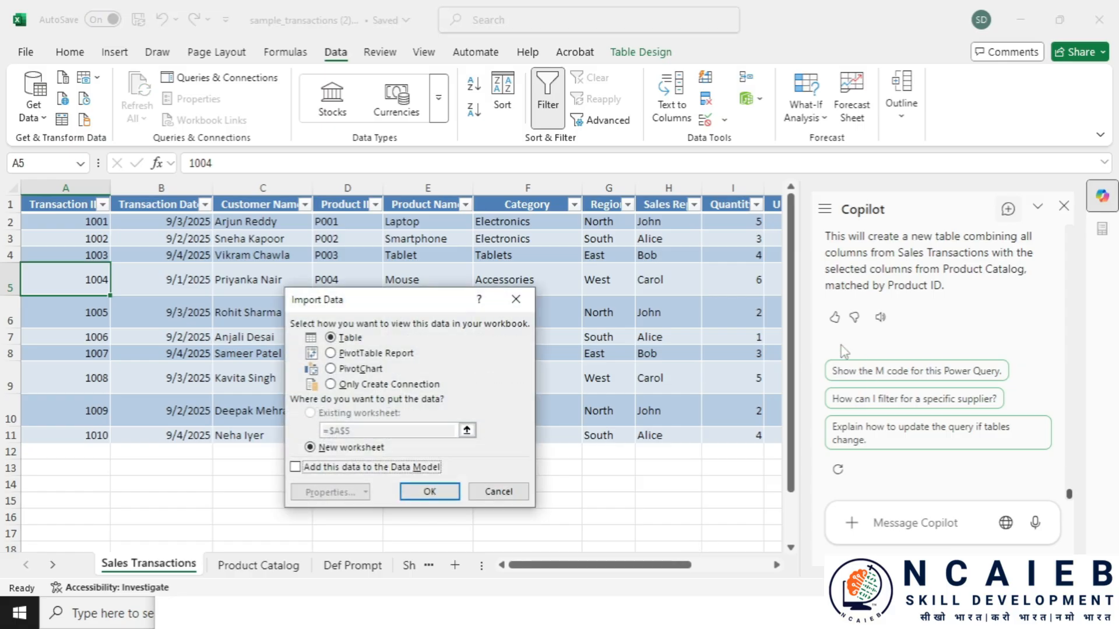
- Load Merge1 as Only Create Connection and close its preview
left_click(332, 385)
left_click(429, 492)
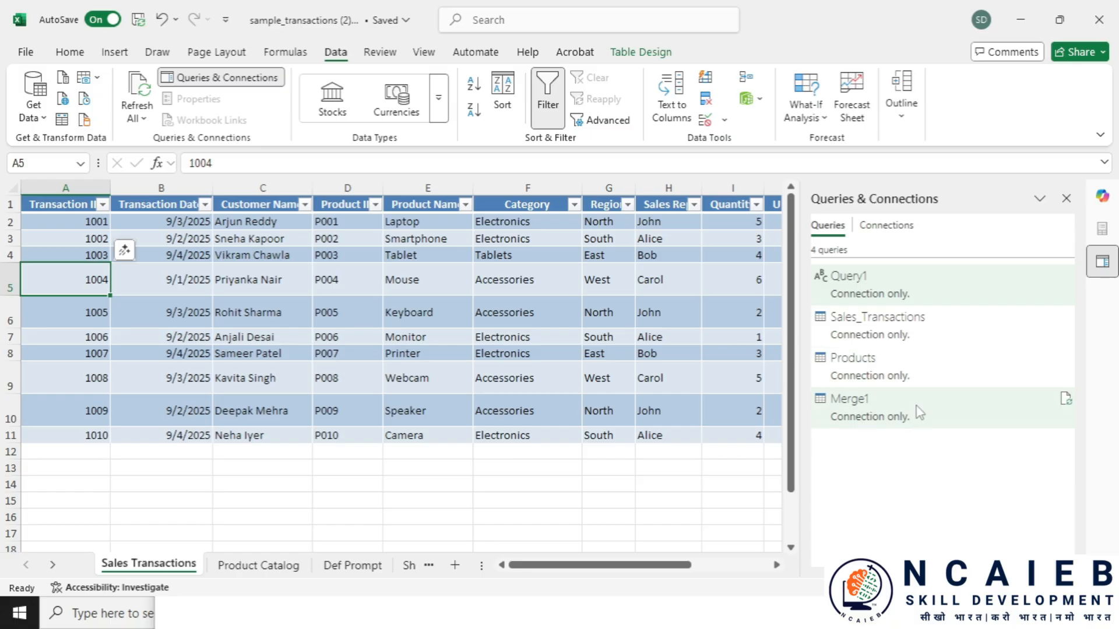
mouse_move(832, 412)
mouse_move(450, 326)
left_mouse_down()
mouse_move(787, 332)
mouse_move(368, 322)
mouse_move(806, 323)
mouse_move(455, 323)
left_mouse_up()
left_click(787, 122)
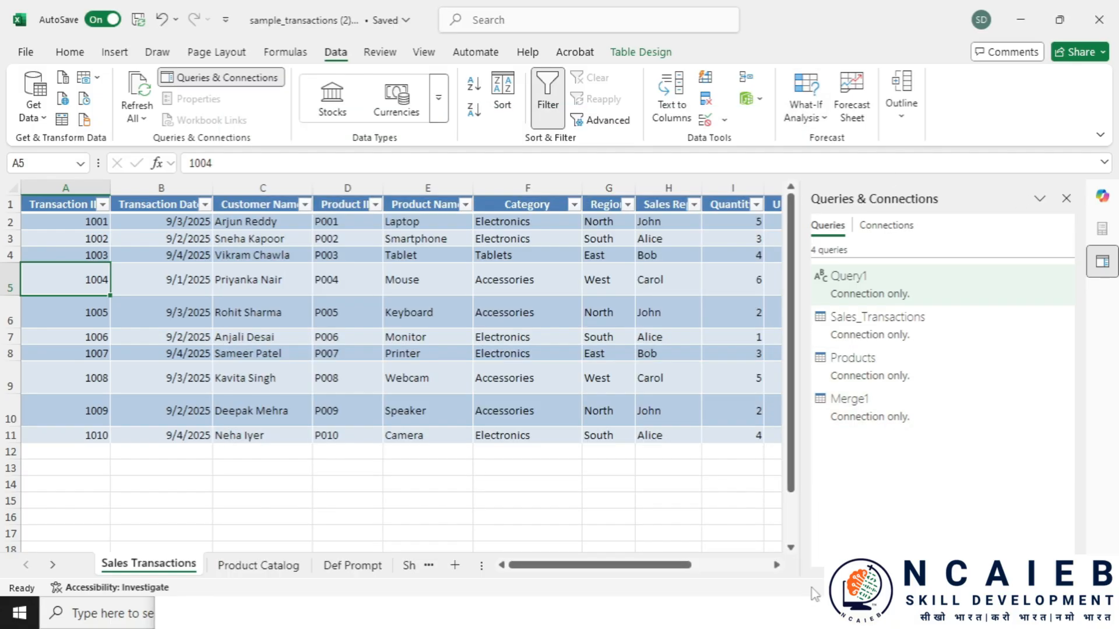
- Close the Notepad notes without saving and switch to the Product Catalog sheet
left_click(816, 612)
left_click(962, 262)
left_click(584, 308)
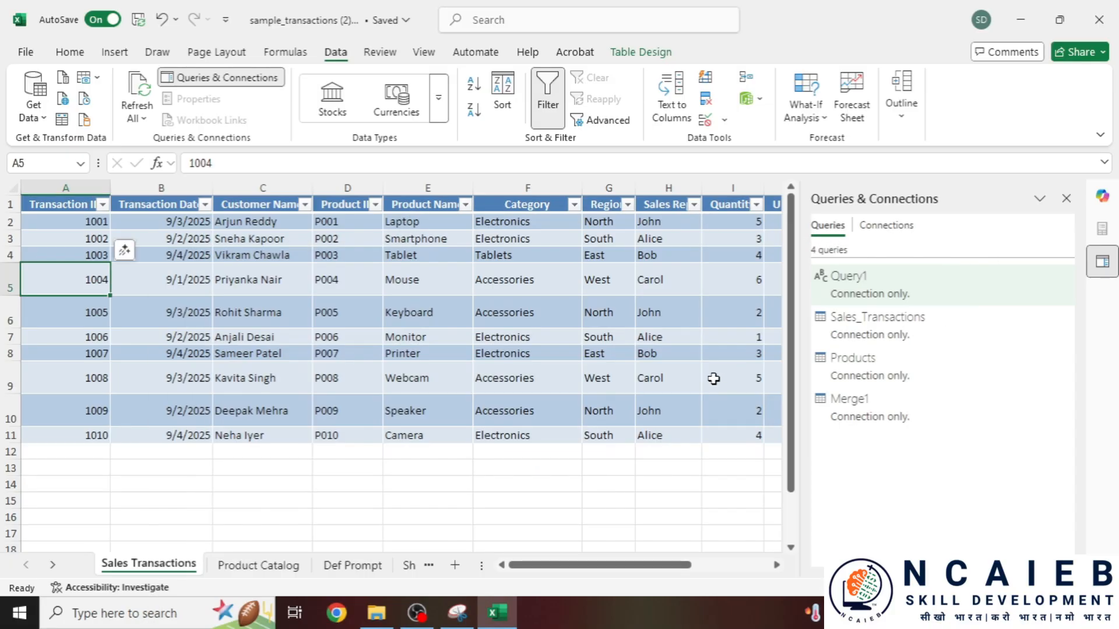
left_click(297, 572)
left_click_drag(702, 568, 698, 568)
- Close the Queries pane, stretch the Prompt 6 box to fit its full sentence, and select that text
left_click(1066, 199)
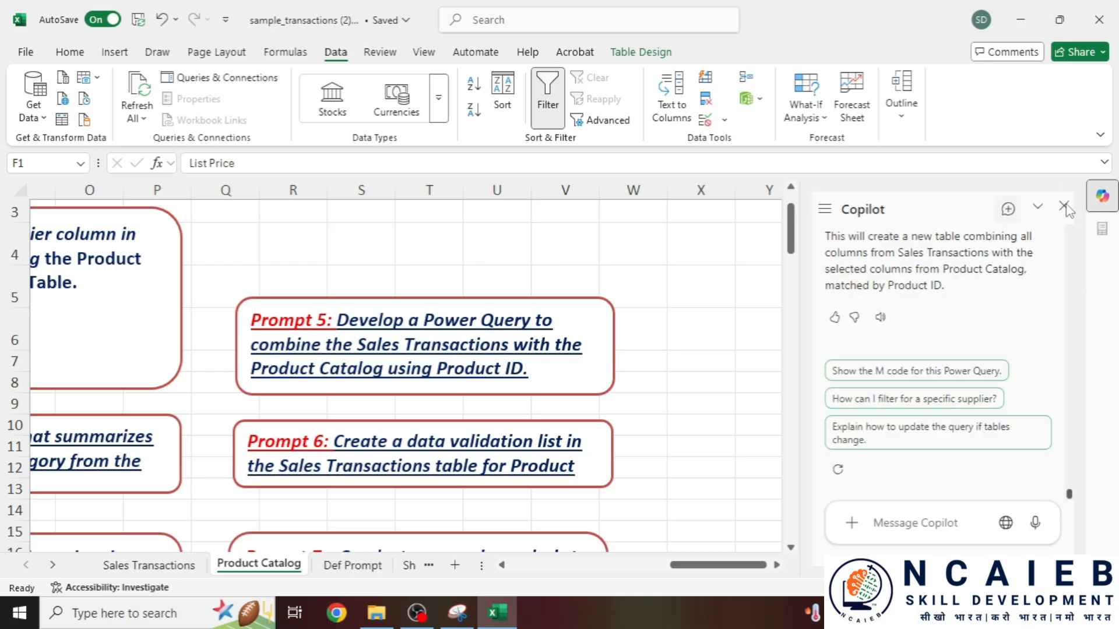
scroll(378, 438, "down", 2)
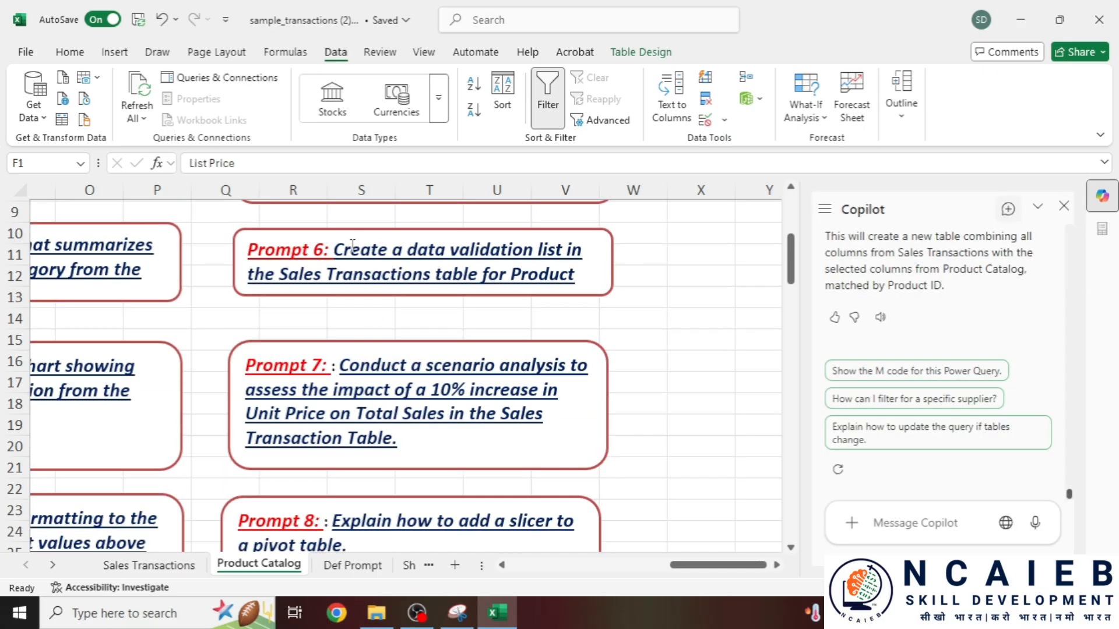
mouse_move(247, 281)
left_mouse_down()
mouse_move(377, 276)
mouse_move(249, 287)
left_mouse_up()
left_click_drag(584, 287, 335, 257)
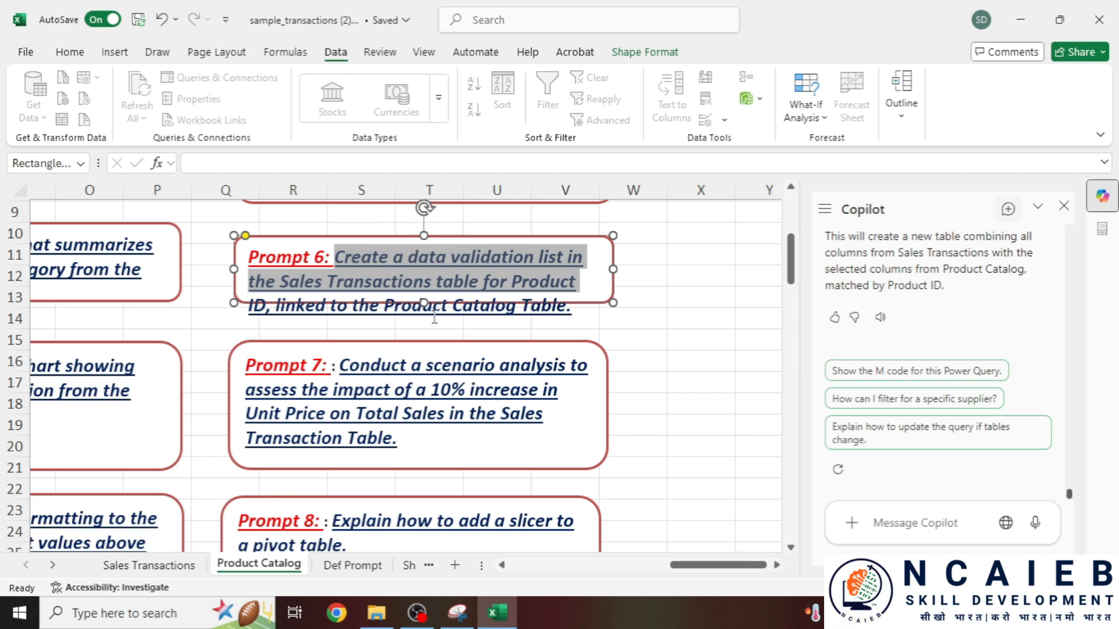
left_click_drag(425, 305, 423, 329)
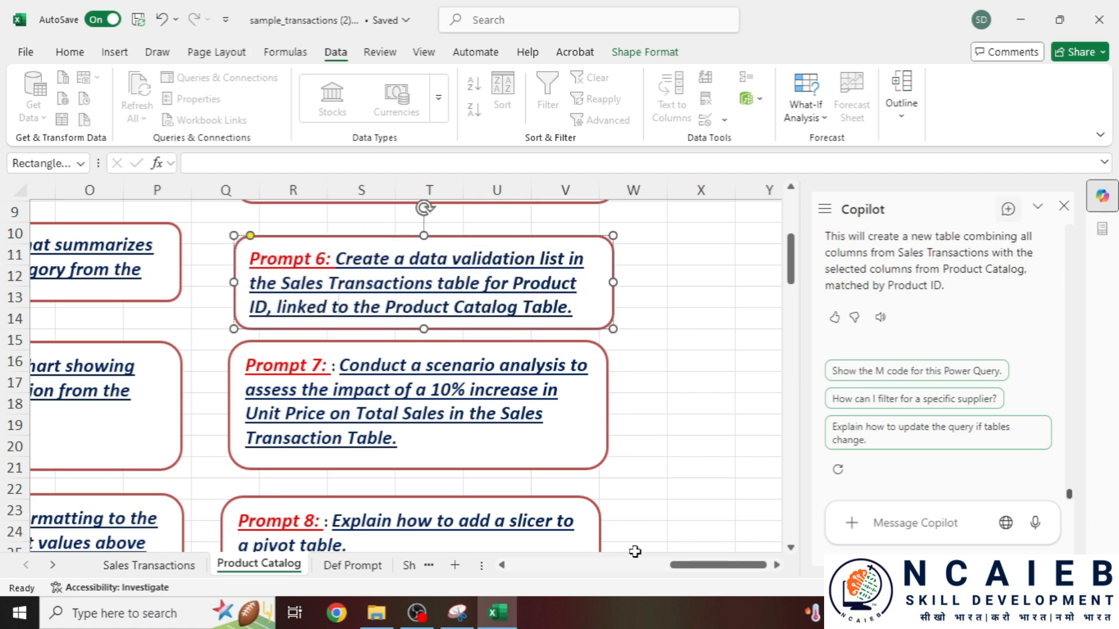
mouse_move(711, 568)
left_mouse_down()
mouse_move(661, 571)
mouse_move(699, 570)
left_mouse_up()
left_click_drag(479, 262, 734, 325)
key("ctrl+c")
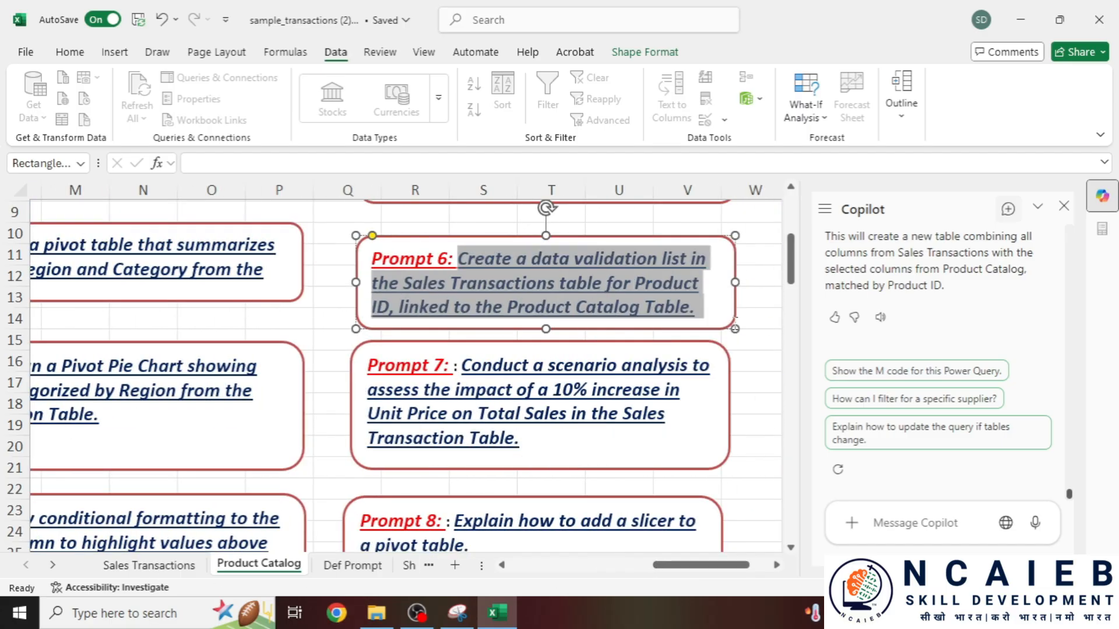
left_click(152, 565)
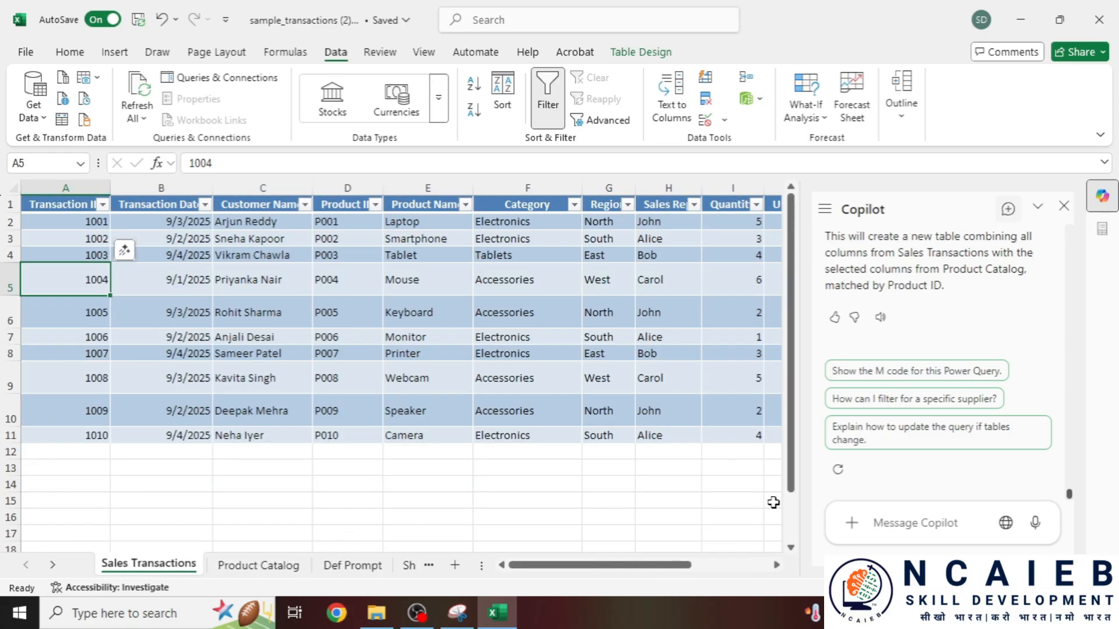
- Paste the Prompt 6 Product ID data-validation request into the Copilot box
left_click(919, 516)
key("ctrl+v")
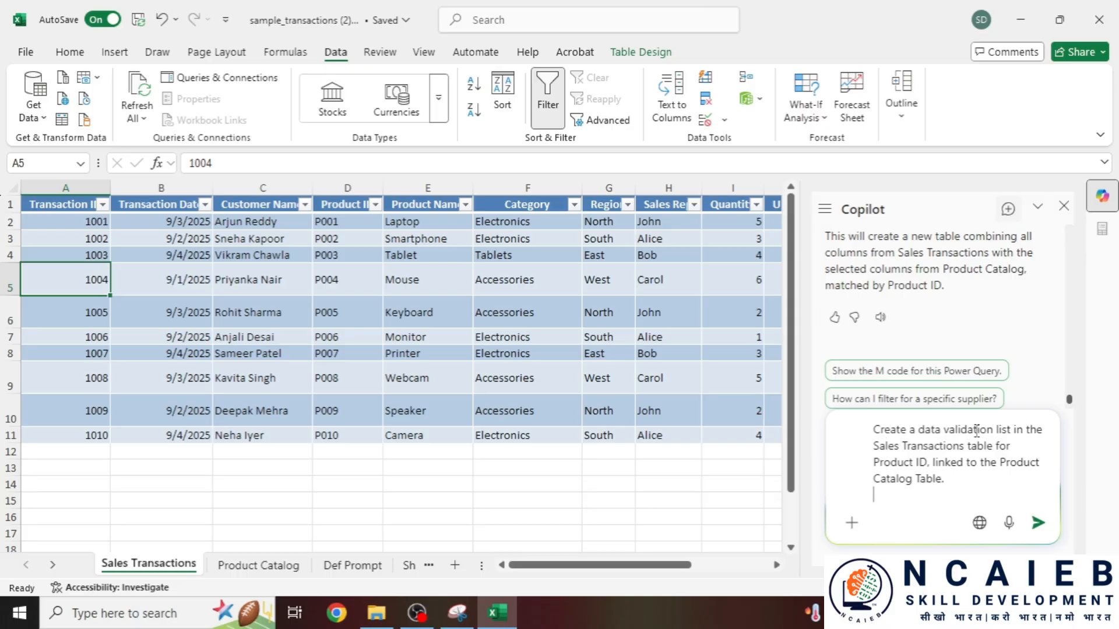
left_click_drag(872, 446, 961, 447)
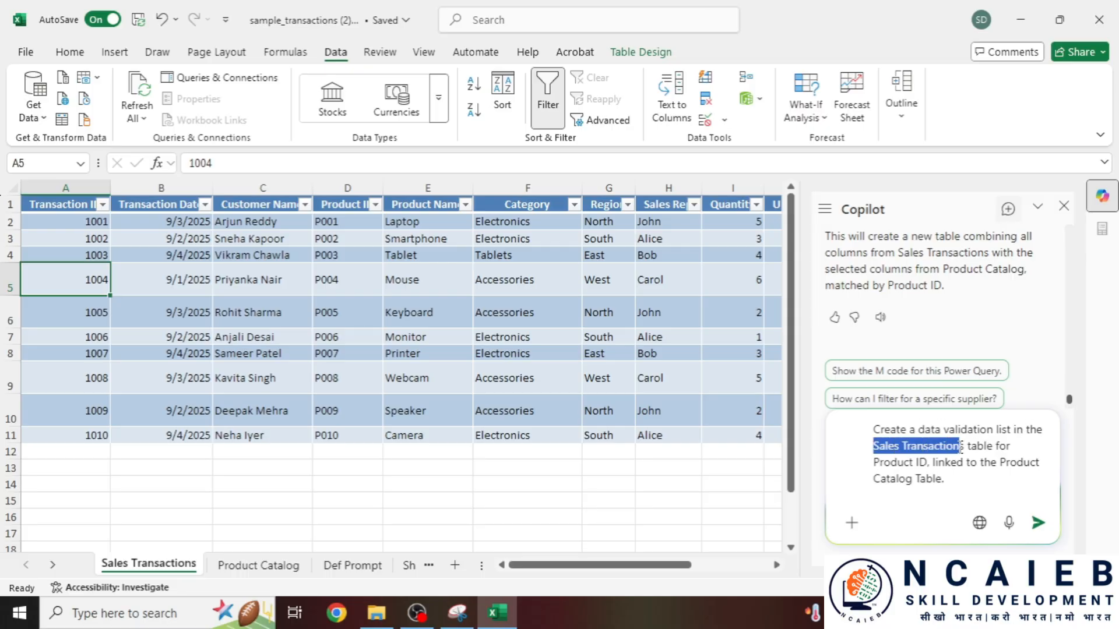
left_click(966, 446)
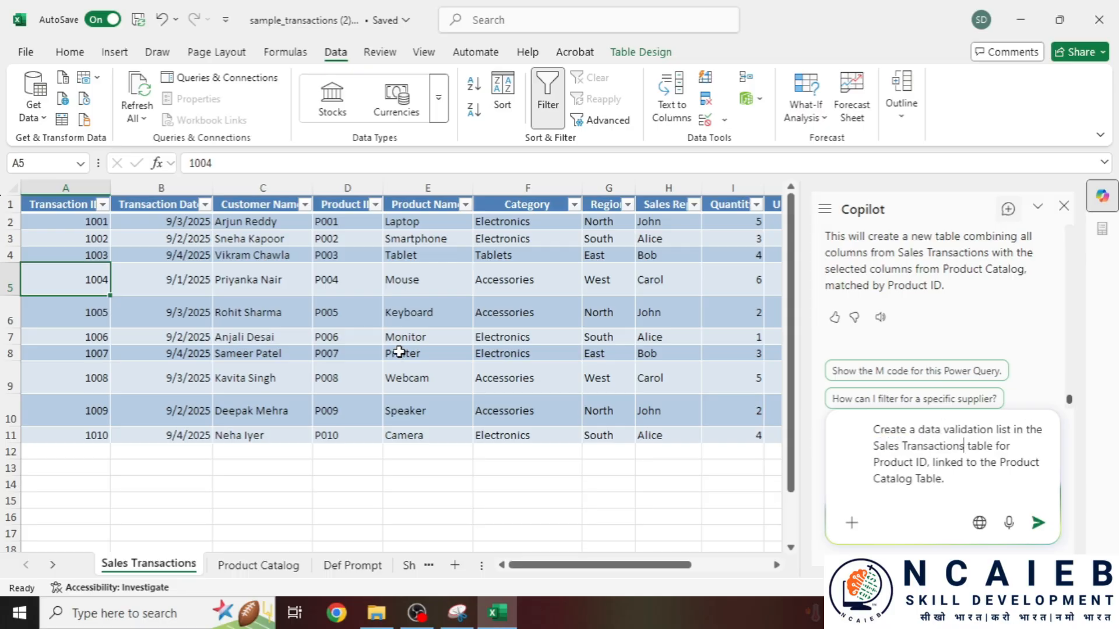
- Compare the pasted request against the Prompt 6 text on the Product Catalog sheet
left_click(259, 565)
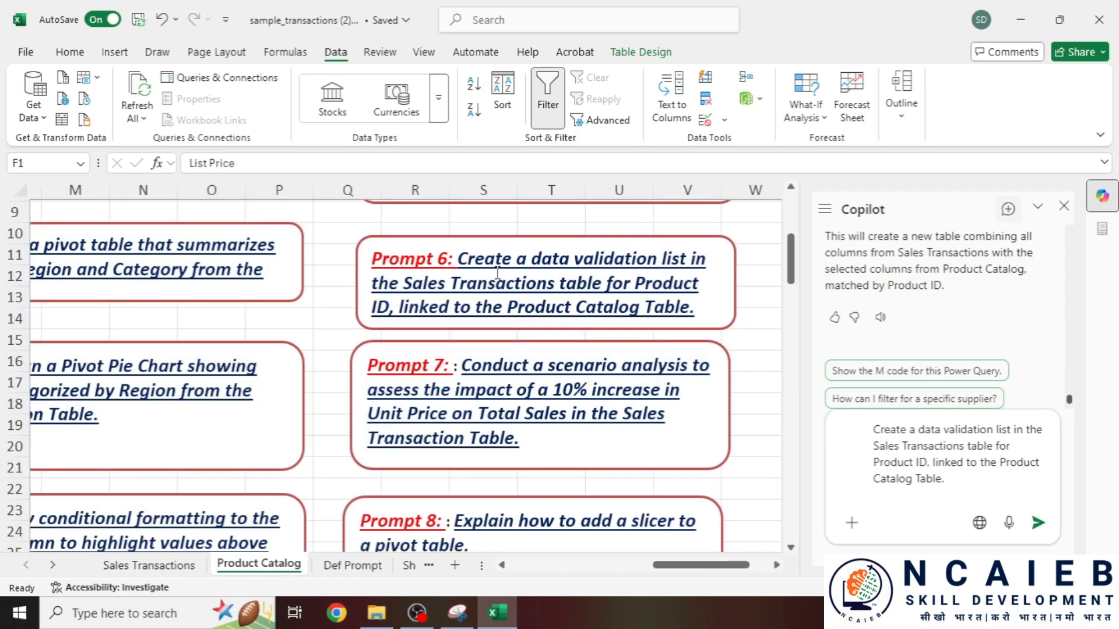
left_click(458, 258)
left_click_drag(458, 258, 691, 308)
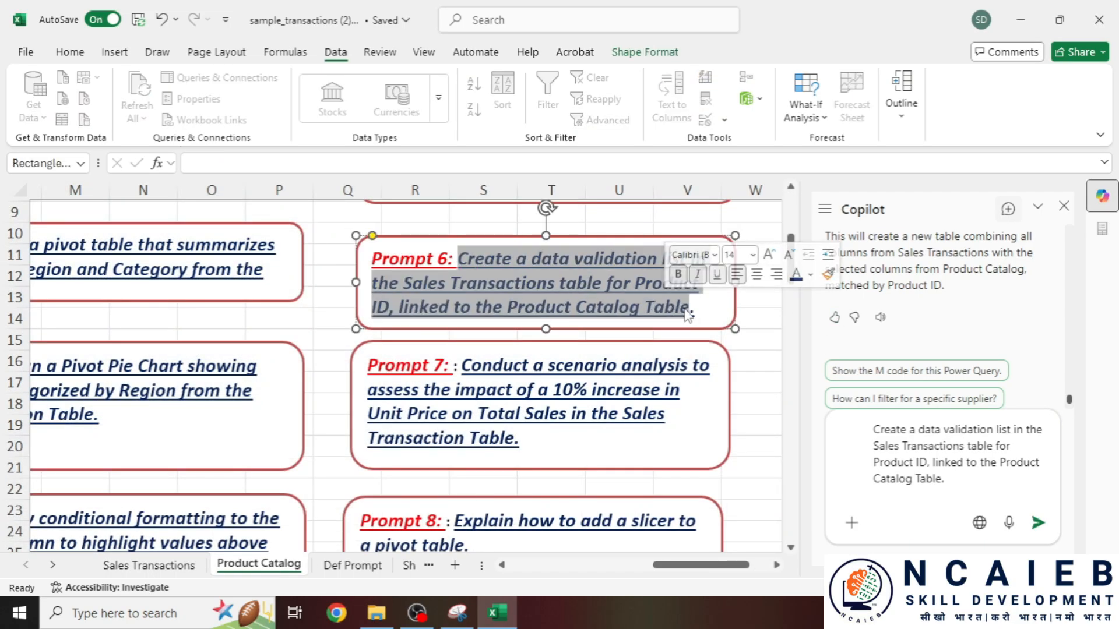
left_click(652, 262)
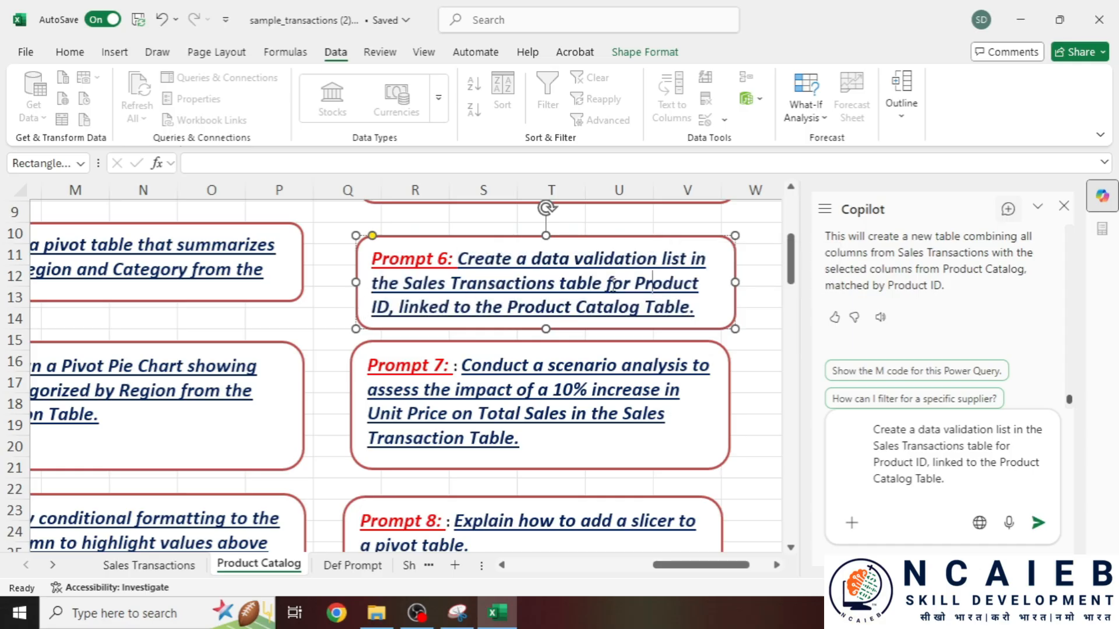
left_click_drag(613, 285, 680, 284)
left_click_drag(389, 307, 475, 307)
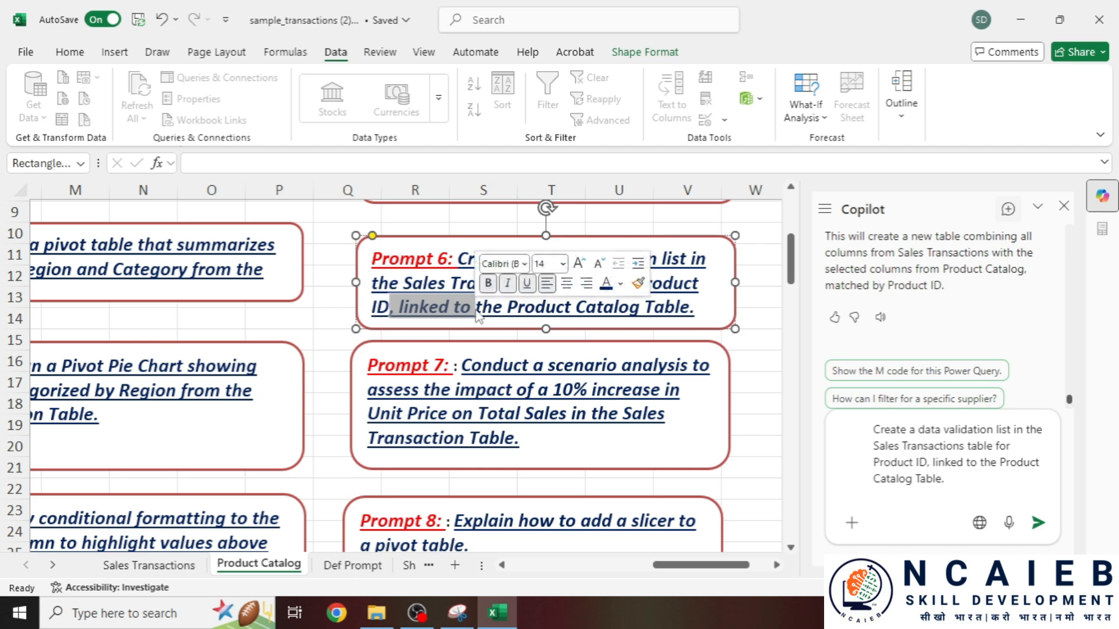
left_click(155, 565)
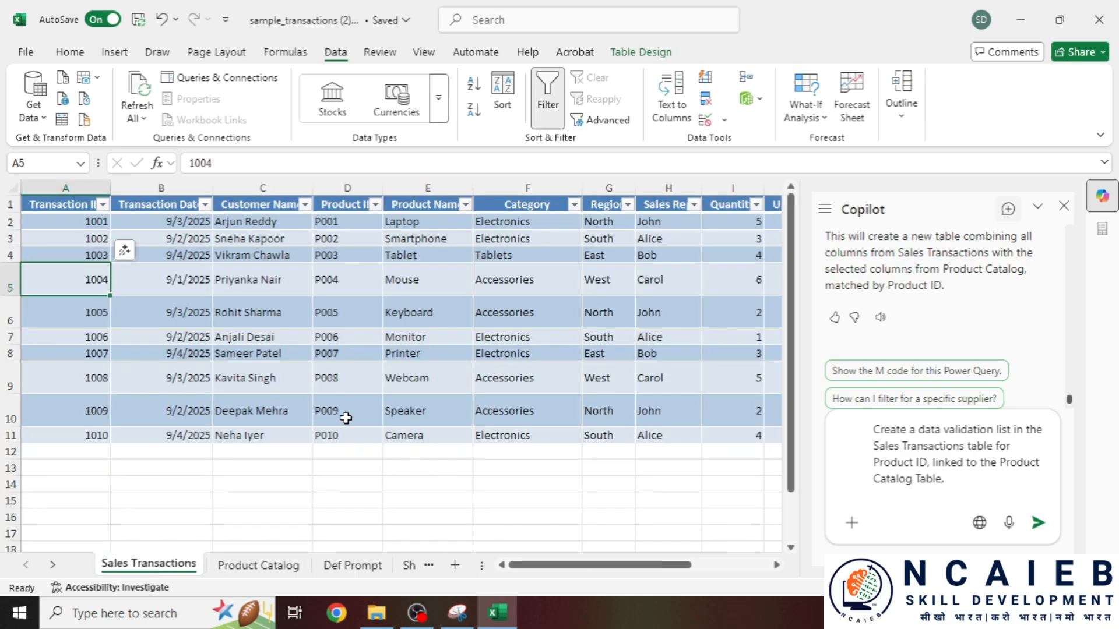
- Select cell D2 in the Product ID column and send the request to Copilot
left_click_drag(949, 477, 889, 429)
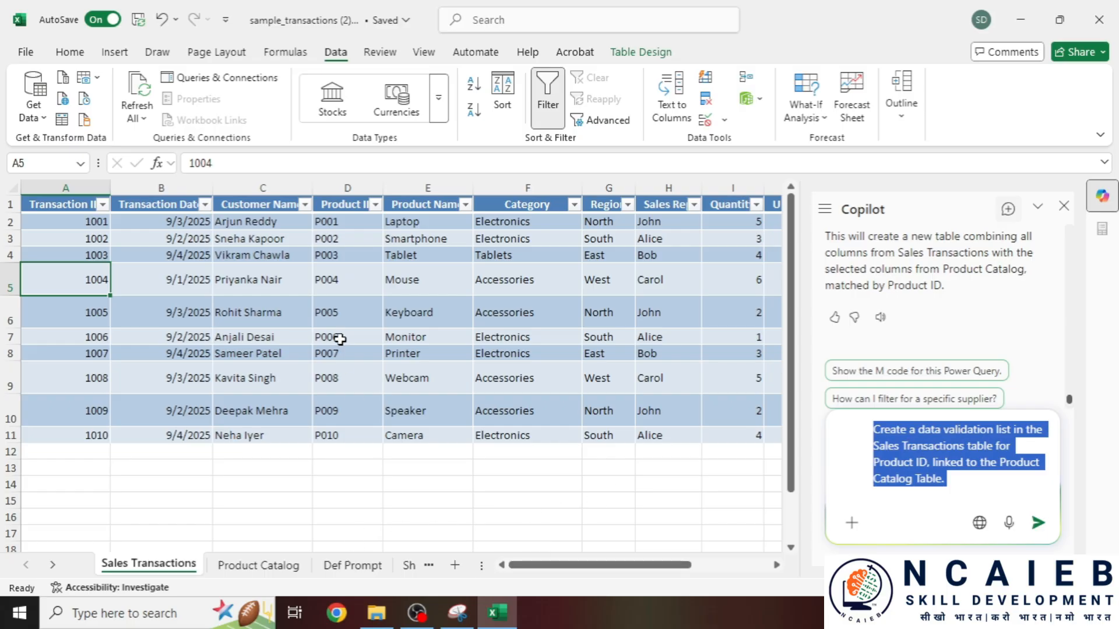
left_click(346, 224)
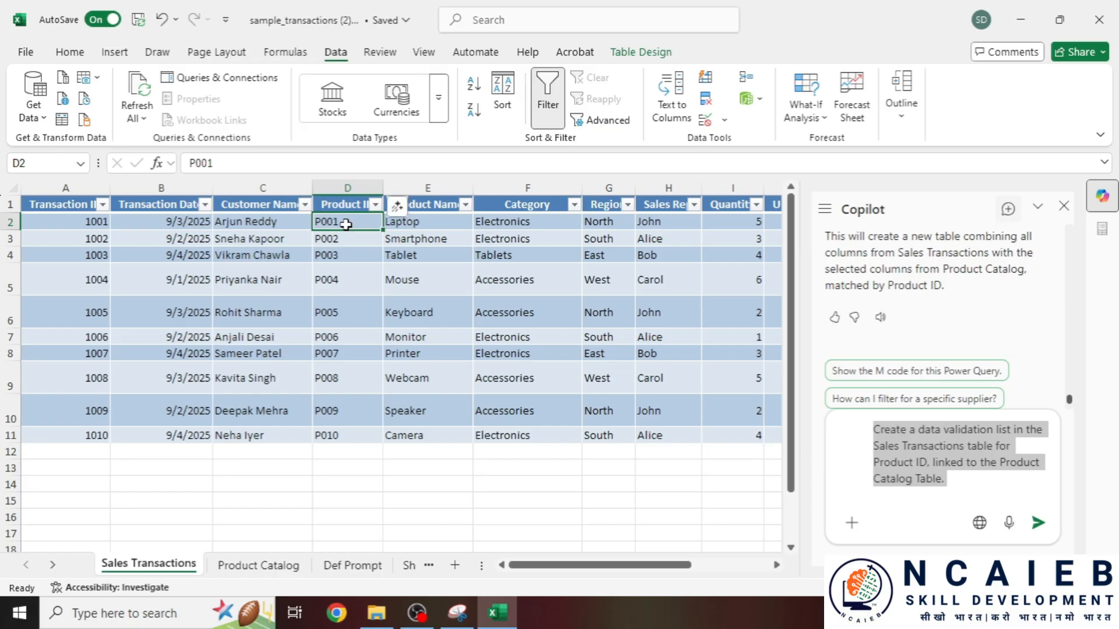
left_click(1038, 523)
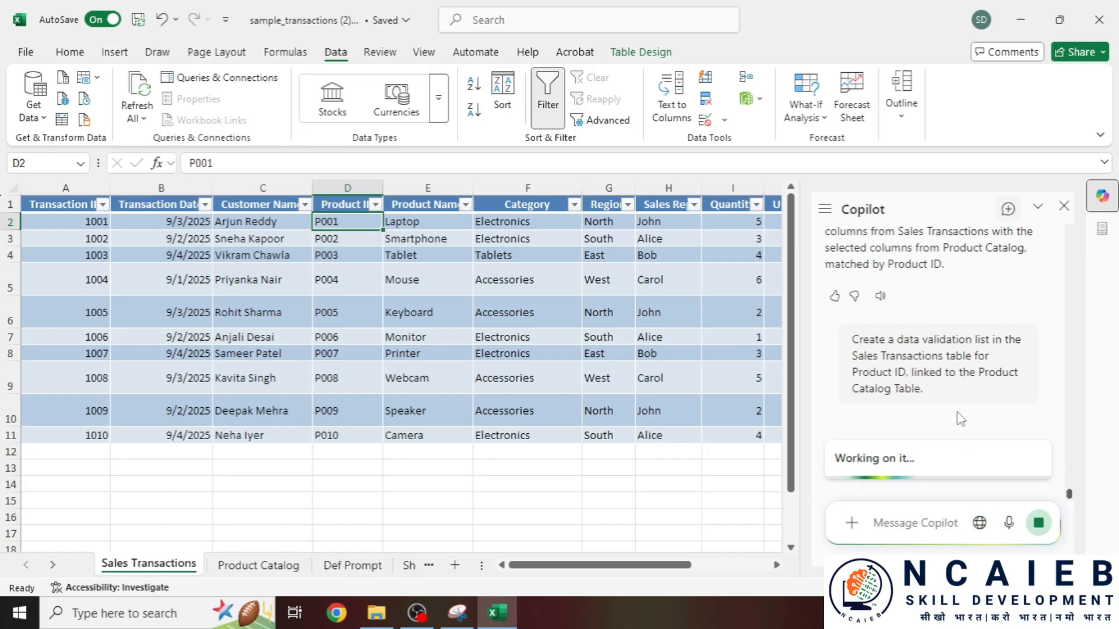
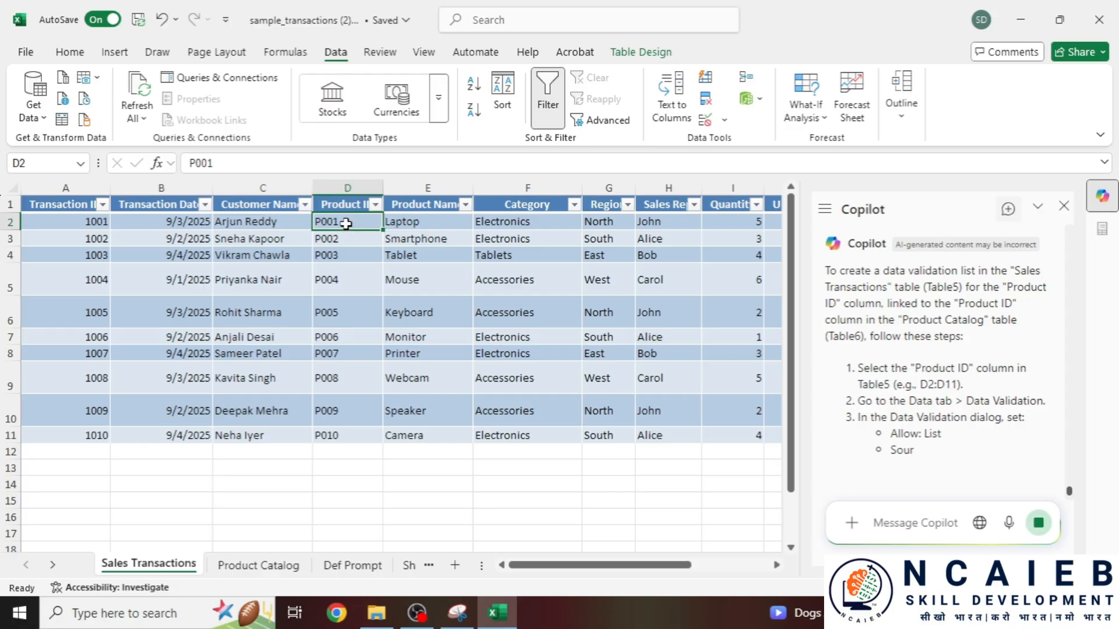
- Select the Product ID entries from D2 down on the Sales Transactions sheet
left_click(349, 223)
key("shift+Down")
key("shift+Down")
key("shift+Down")
key("shift+Down")
key("shift+Down")
key("shift+Down")
key("shift+Down")
key("shift+Down")
key("shift+Down")
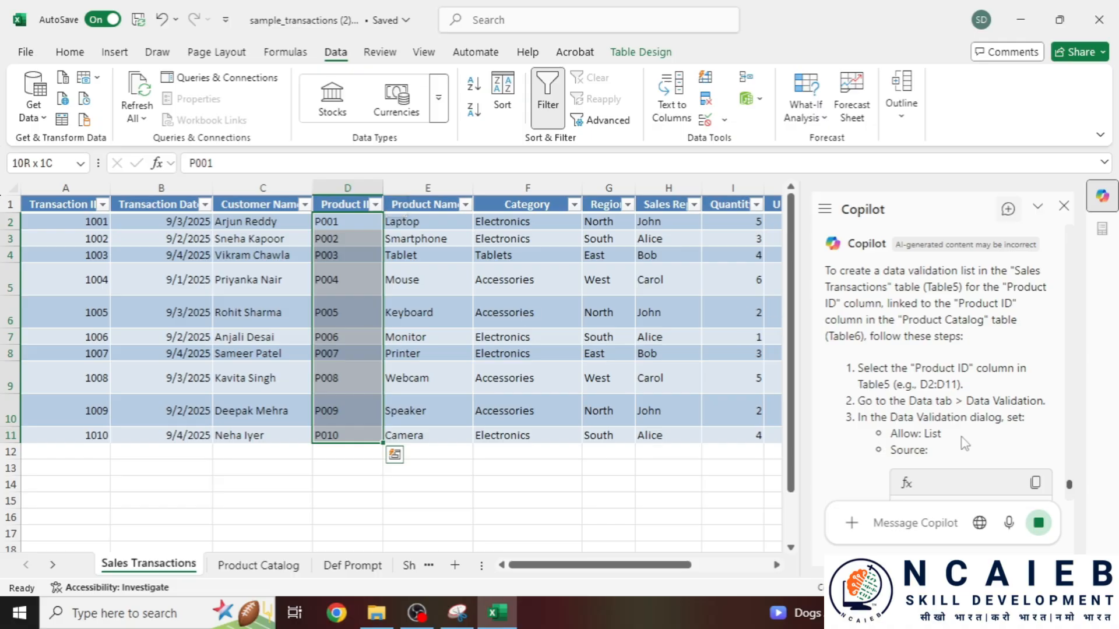
scroll(970, 368, "down", 3)
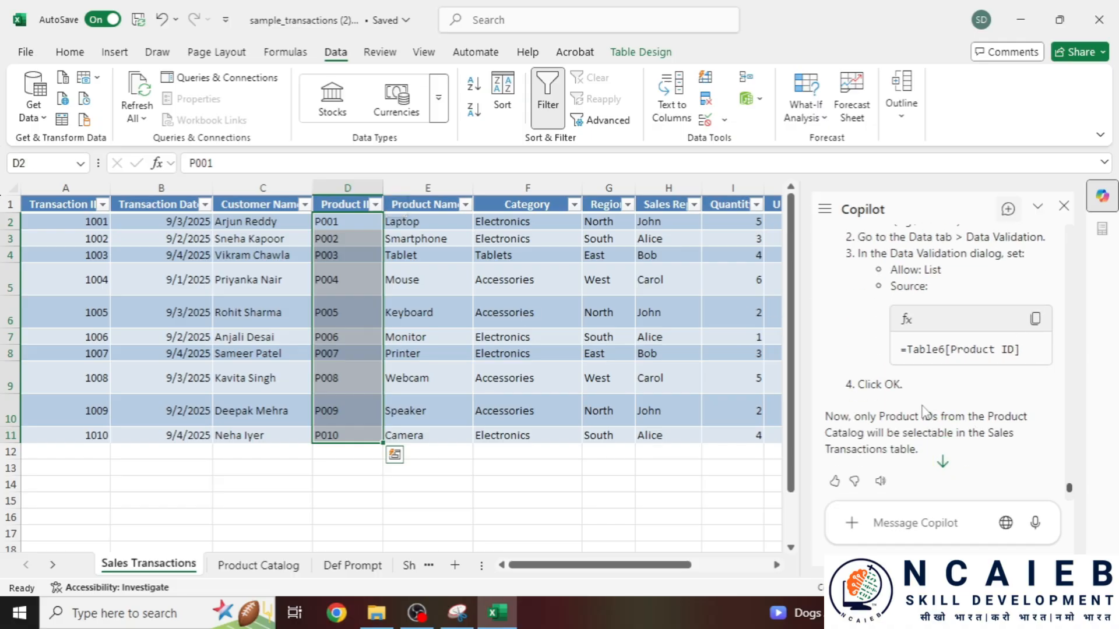
scroll(907, 395, "up", 2)
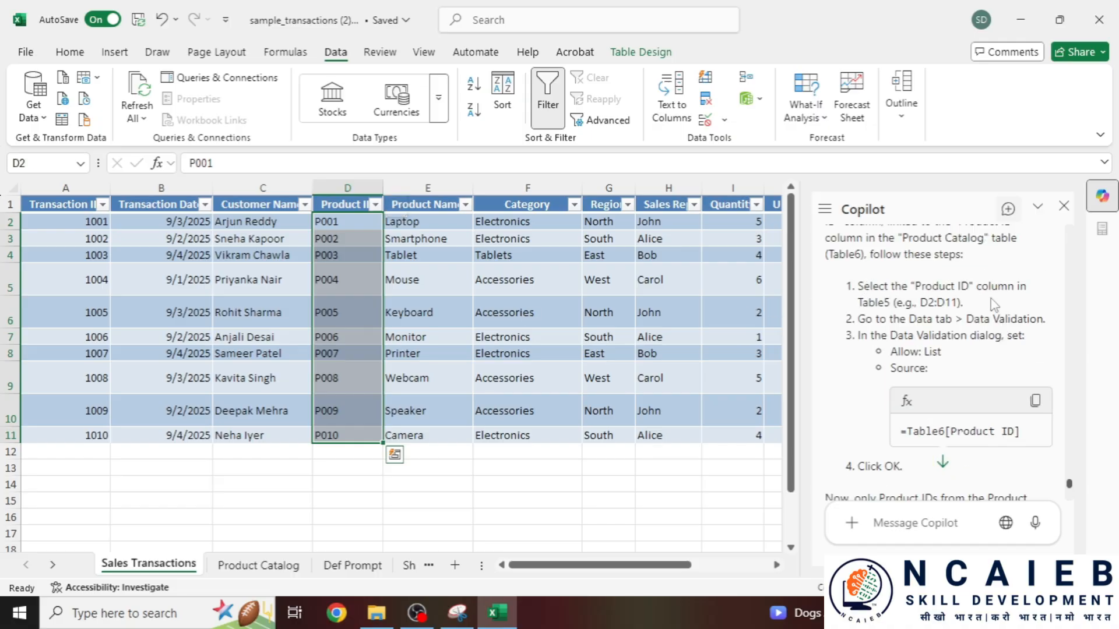
- Review the Product Catalog IDs and copy Copilot's suggested data validation source formula
left_click(258, 565)
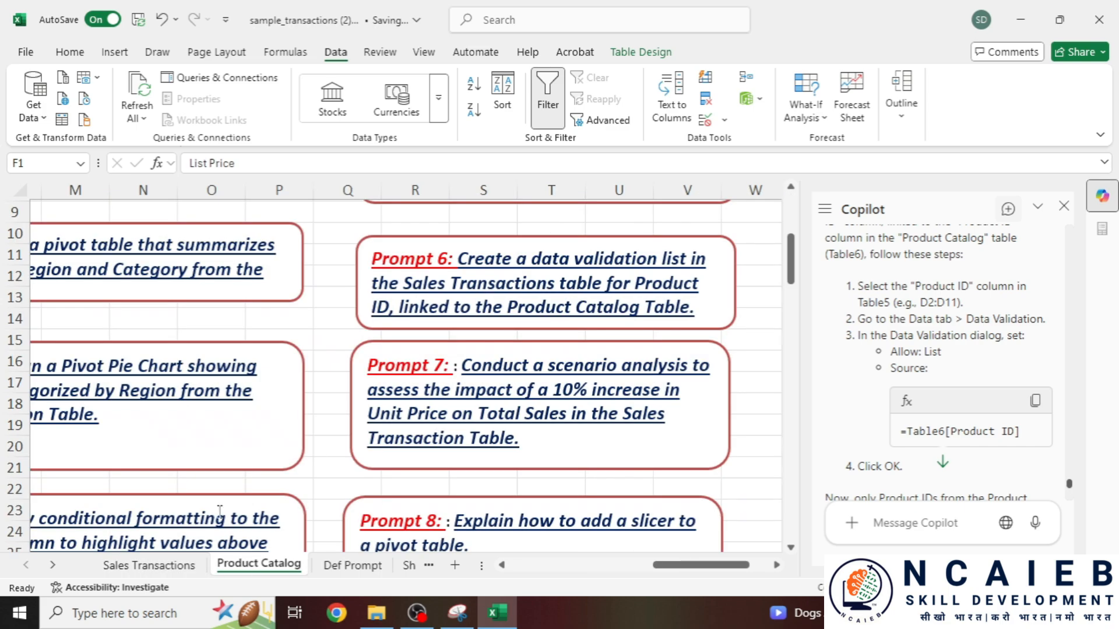
left_click_drag(686, 565, 504, 573)
scroll(163, 420, "up", 3)
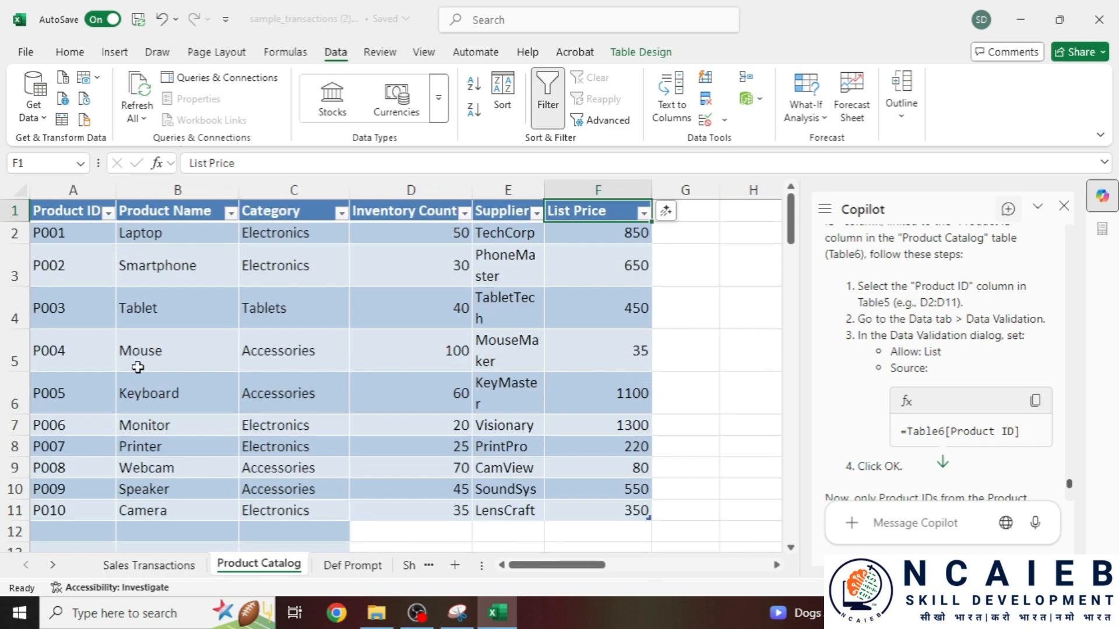
left_click_drag(74, 234, 70, 509)
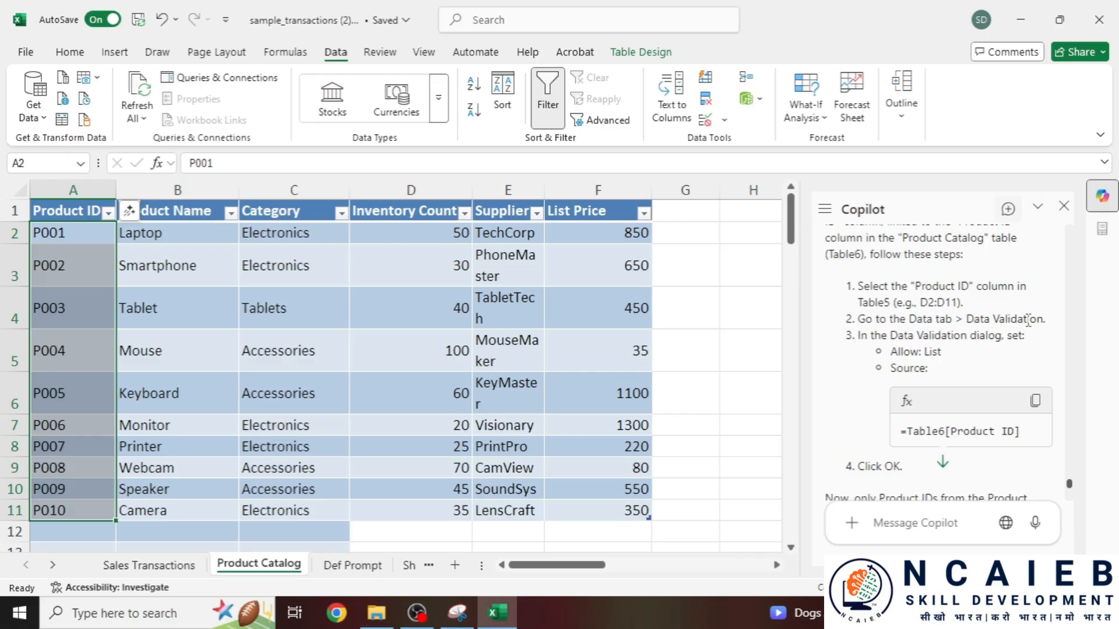
left_click_drag(858, 336, 1025, 339)
scroll(980, 414, "down", 2)
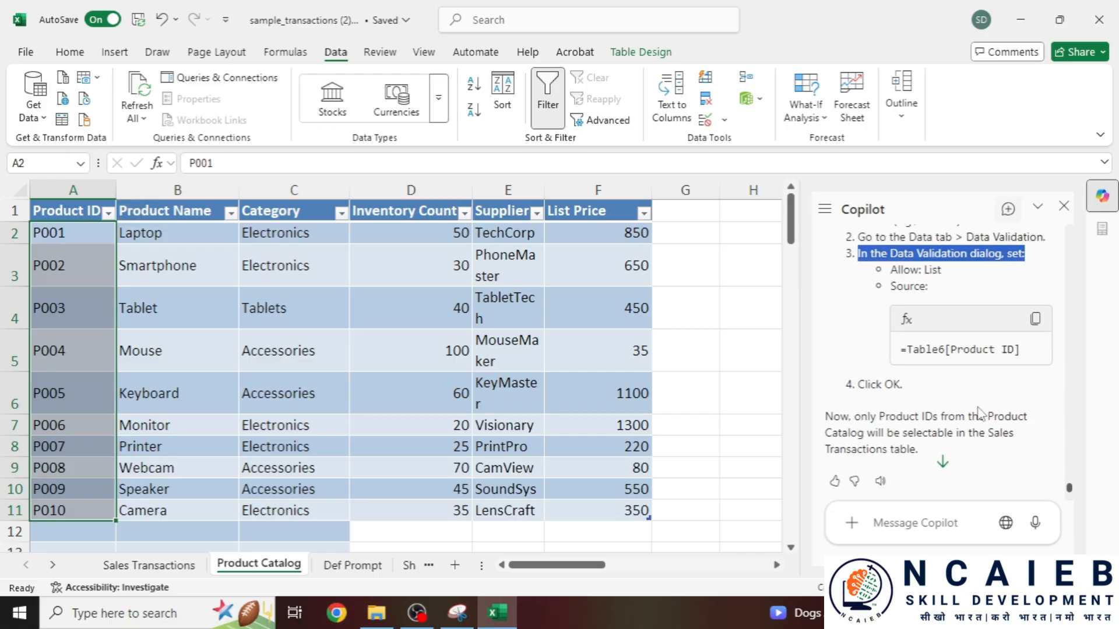
left_click(1035, 320)
left_click(149, 565)
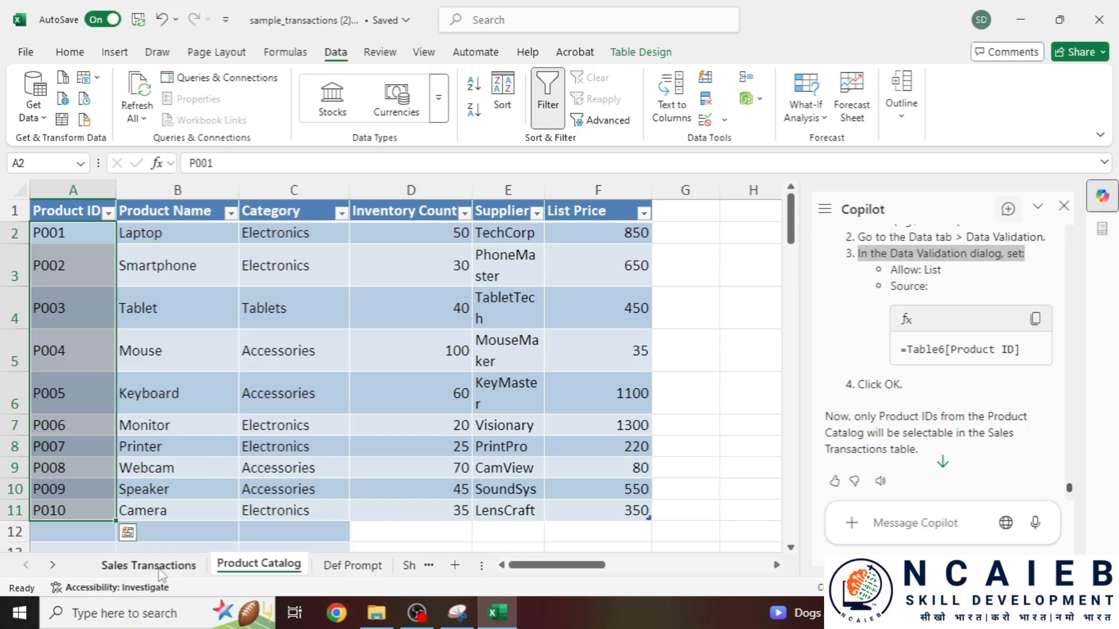
- Clear the Product IDs in D2:D11 and check the Product ID wording in Copilot's steps
key("ctrl+q")
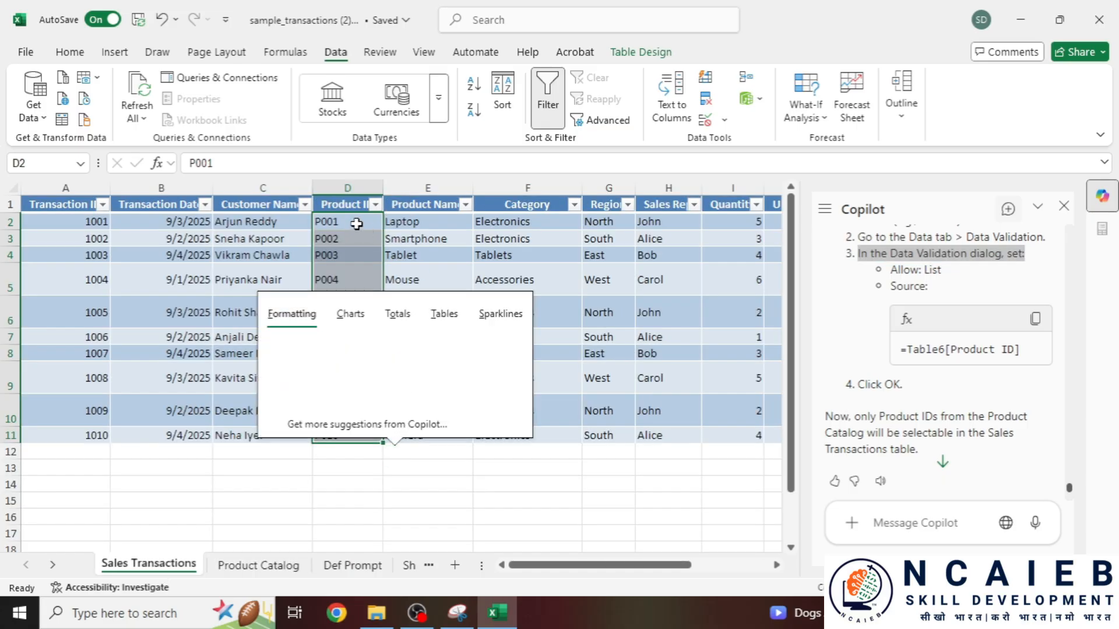
left_click(357, 224)
key("shift+Down")
key("shift+Down")
key("shift+Down")
key("shift+Down")
key("shift+Down")
key("shift+Down")
key("shift+Down")
key("shift+Down")
key("shift+Down")
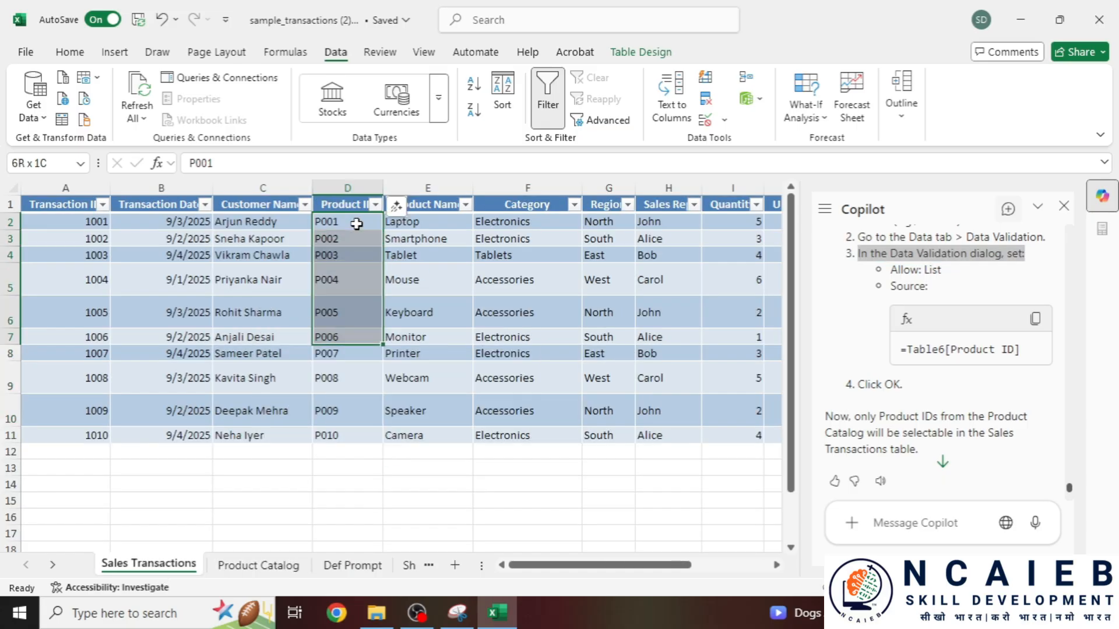
key("Delete")
left_click(356, 223)
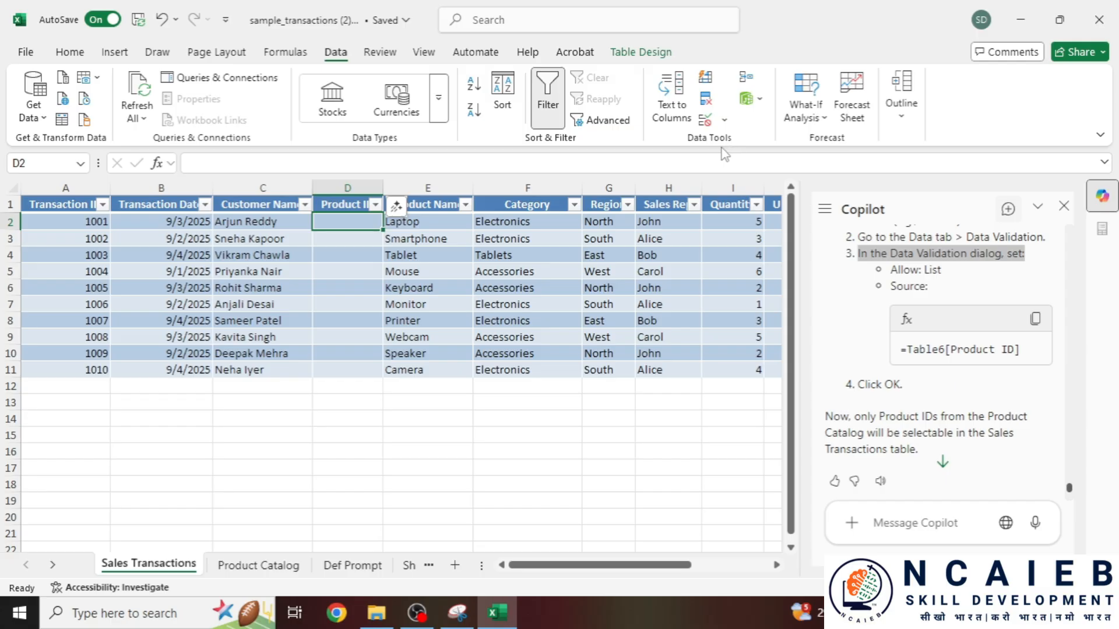
scroll(990, 274, "up", 2)
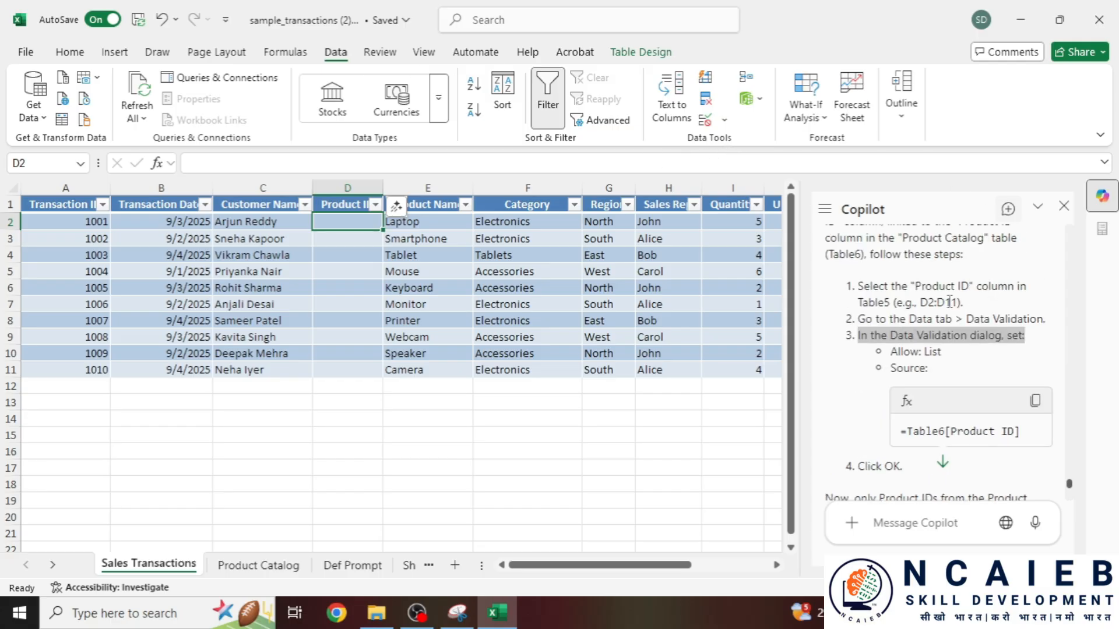
left_click_drag(921, 287, 979, 286)
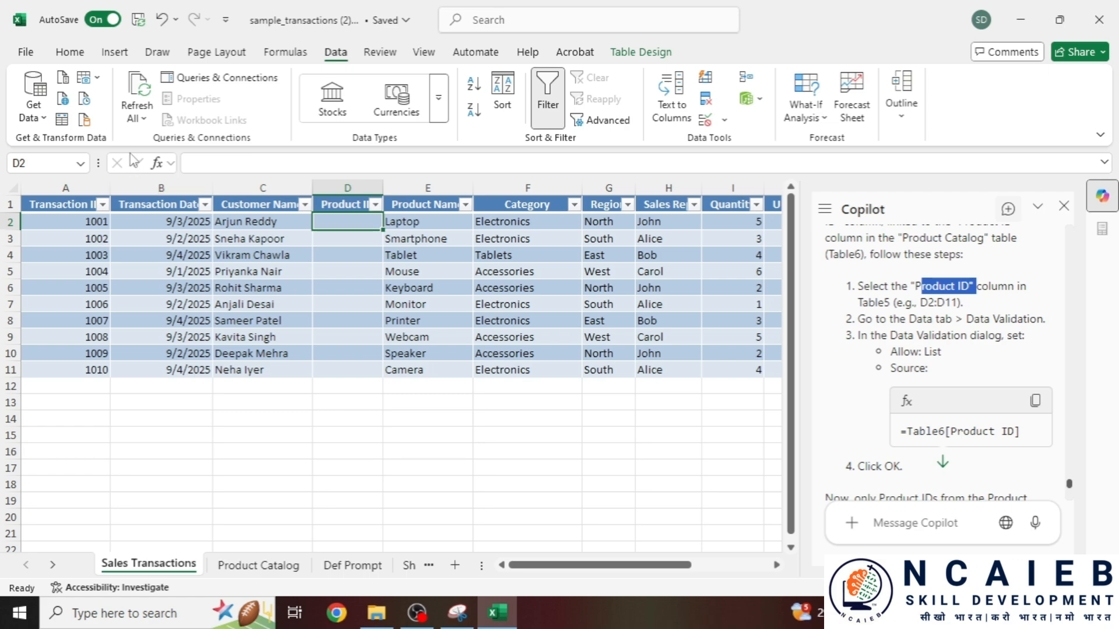
- Add List data validation to Product ID with source 'Product Catalog'!$A$2:$A$11
left_click(703, 123)
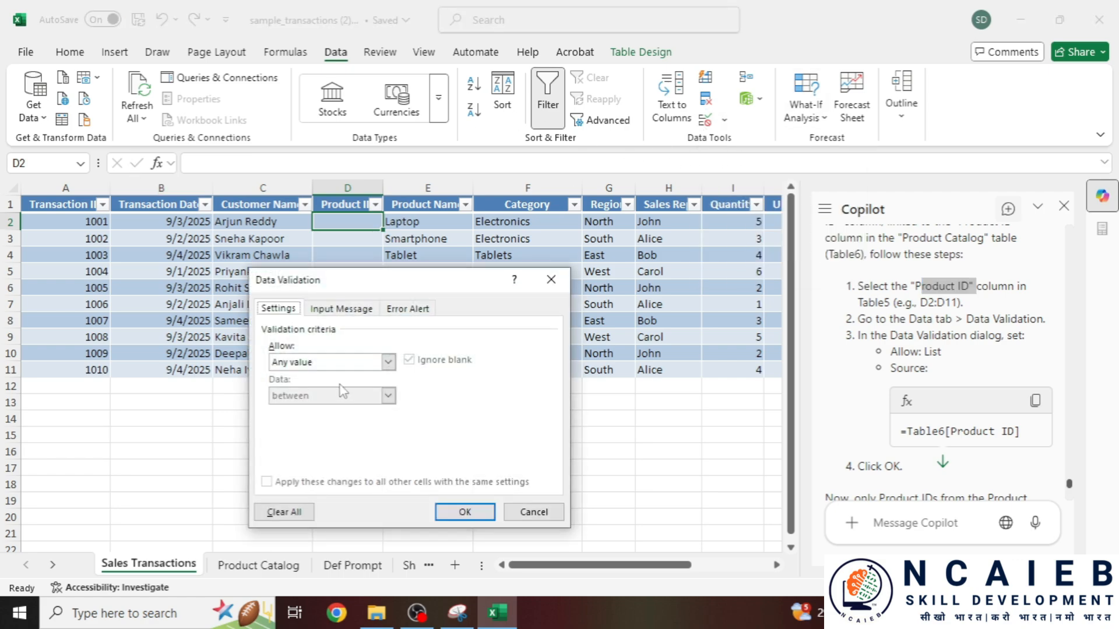
left_click(350, 362)
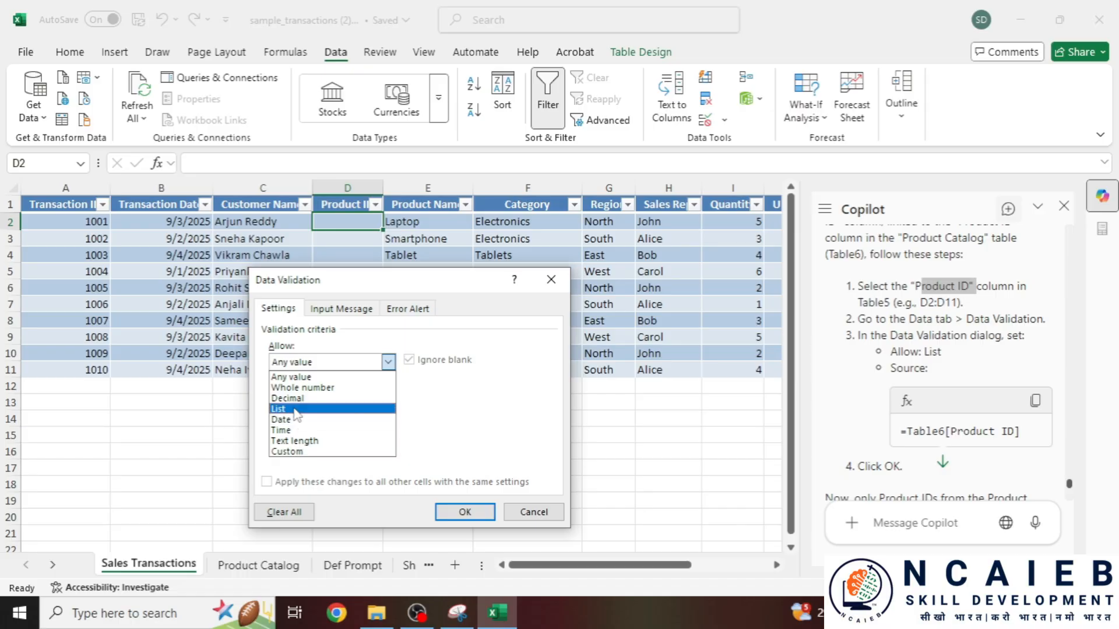
left_click(373, 397)
left_click(319, 428)
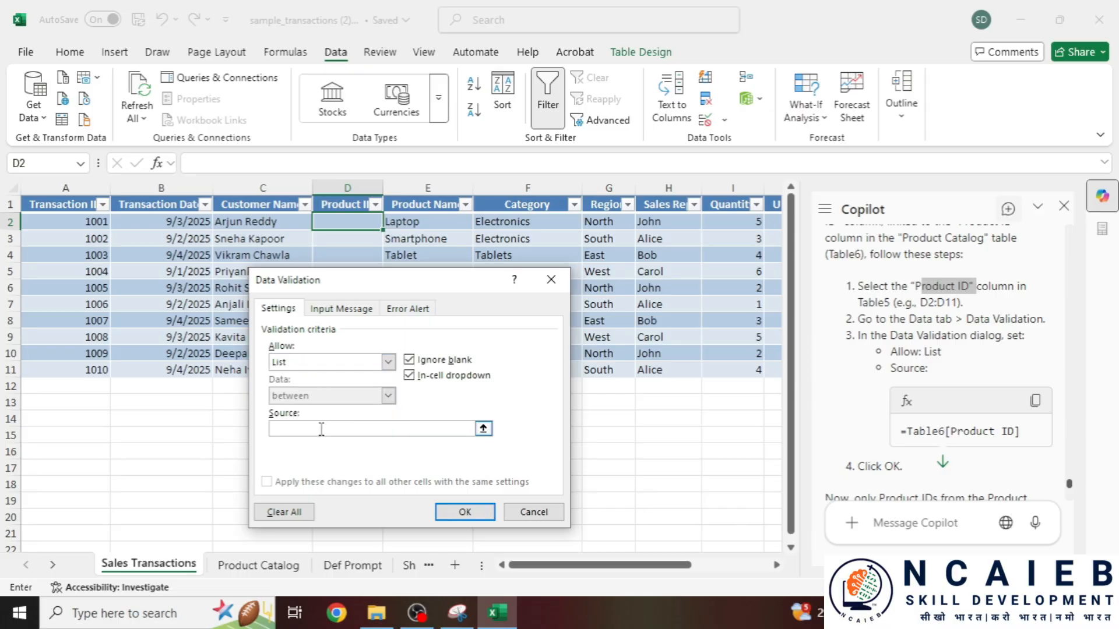
left_click(264, 568)
left_click_drag(79, 229, 71, 511)
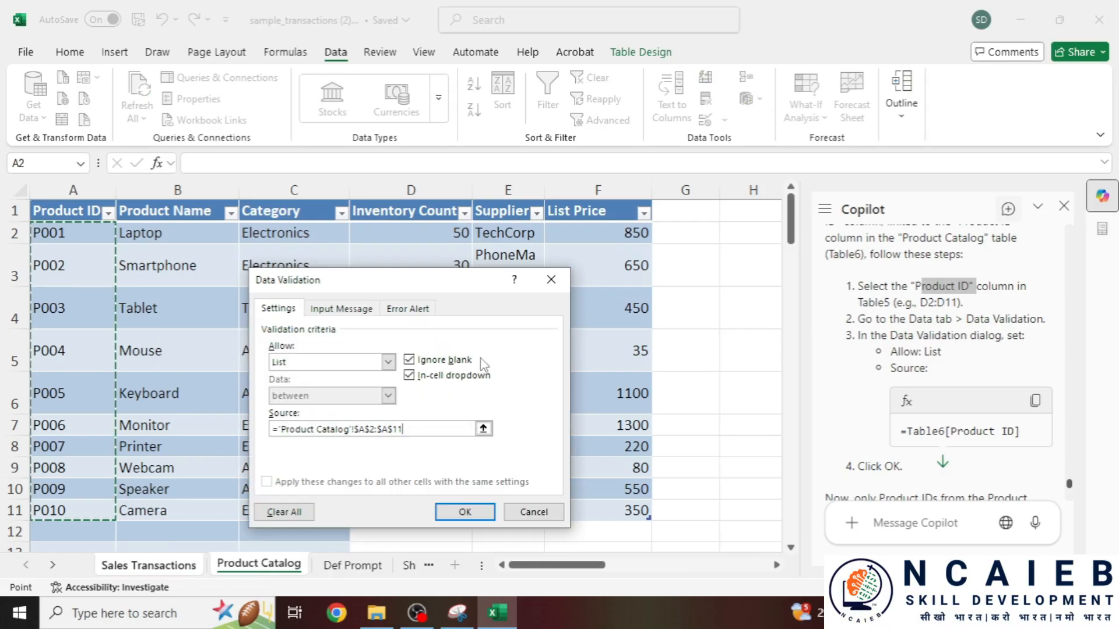
left_click(467, 511)
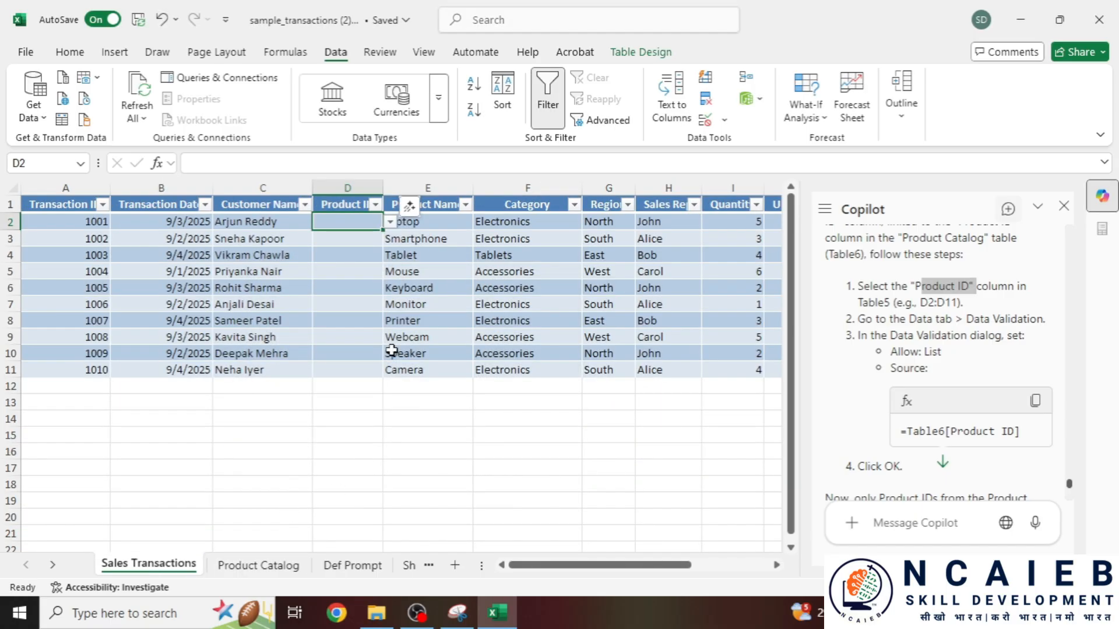
- Set D2 to P001 from its dropdown and fill it down through D11
left_click(390, 222)
left_click(366, 240)
key("ctrl+shift+Down")
key("ctrl+shift+Up")
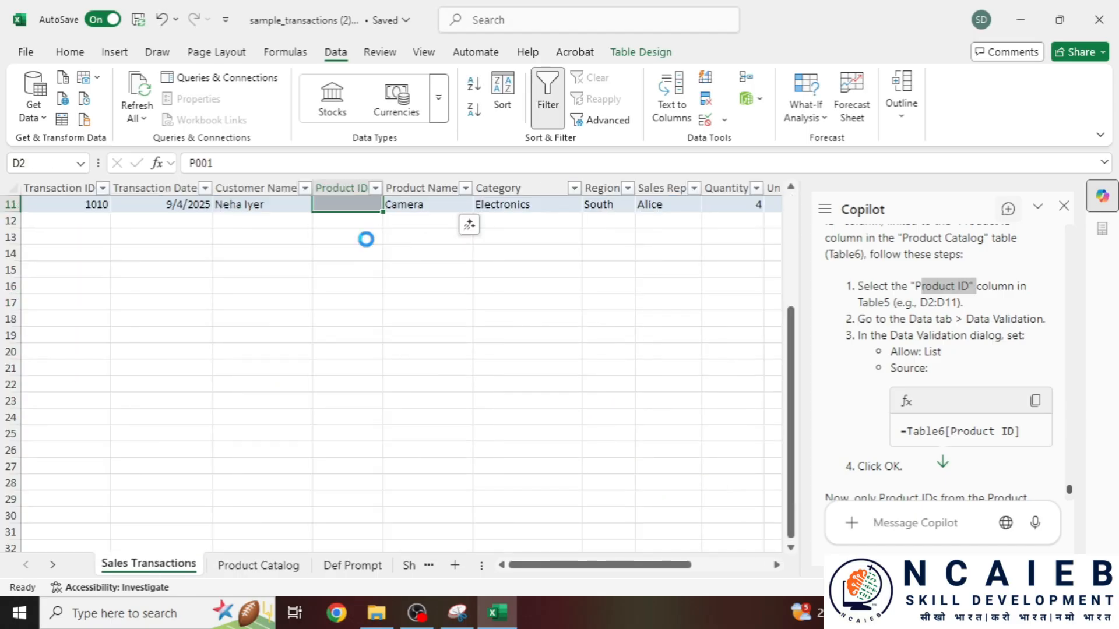
key("ctrl+d")
scroll(385, 265, "up", 2)
scroll(413, 399, "up", 2)
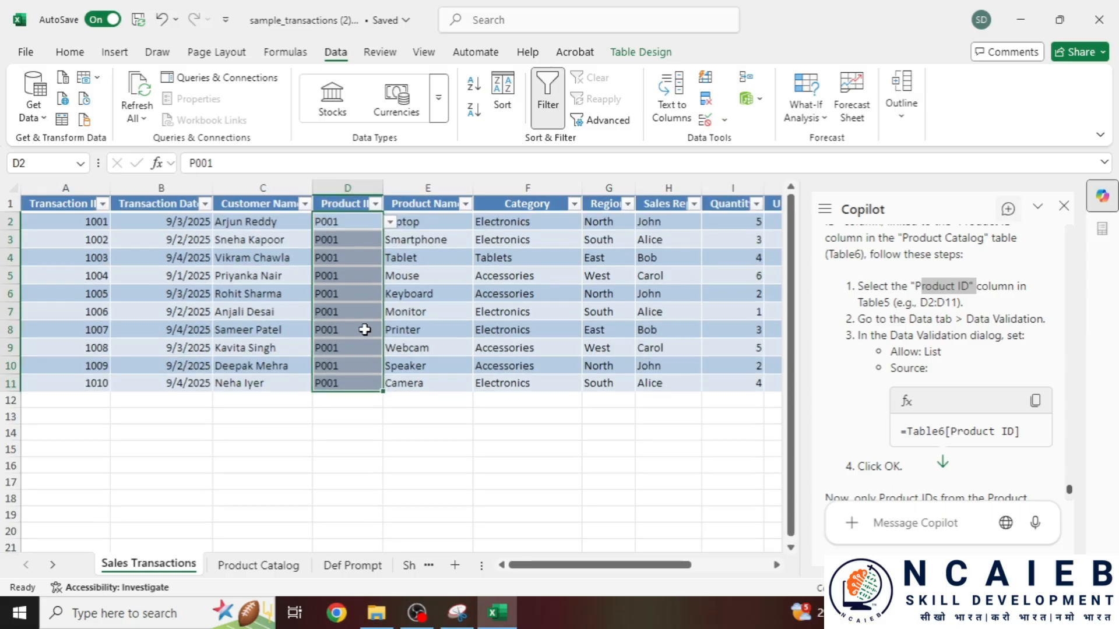
- Change D3 and D4 to P002 and D5 to P005 using the cell dropdowns
left_click(362, 277)
left_click(363, 240)
left_click(391, 241)
left_click(366, 272)
left_click(357, 259)
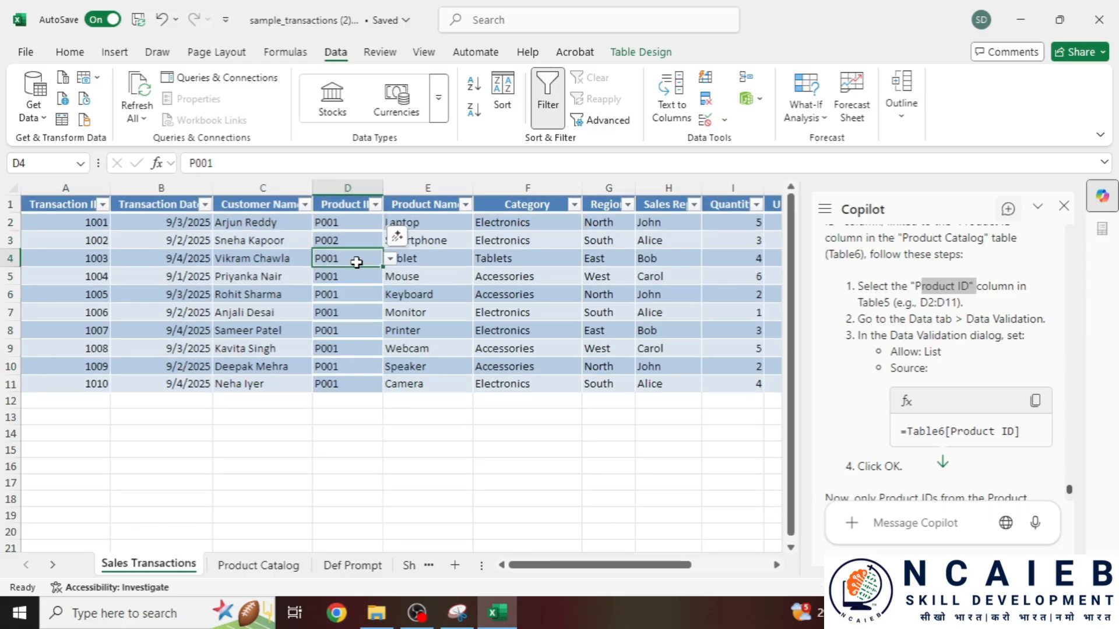
left_click(389, 258)
left_click(344, 289)
left_click(374, 282)
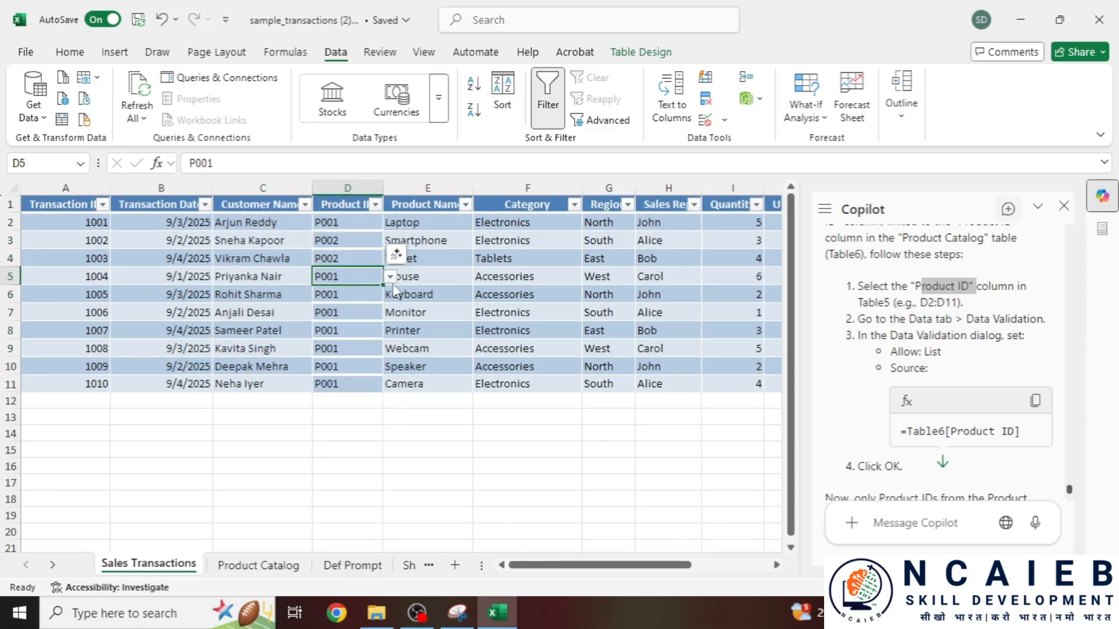
left_click(390, 276)
left_click(331, 348)
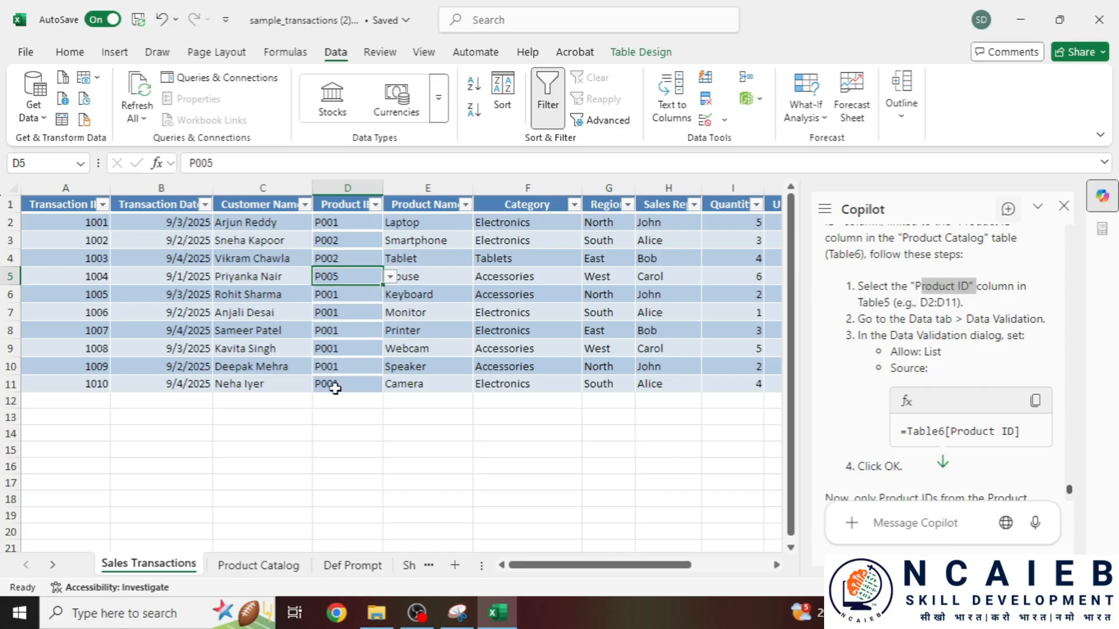
left_click(260, 565)
left_click(352, 565)
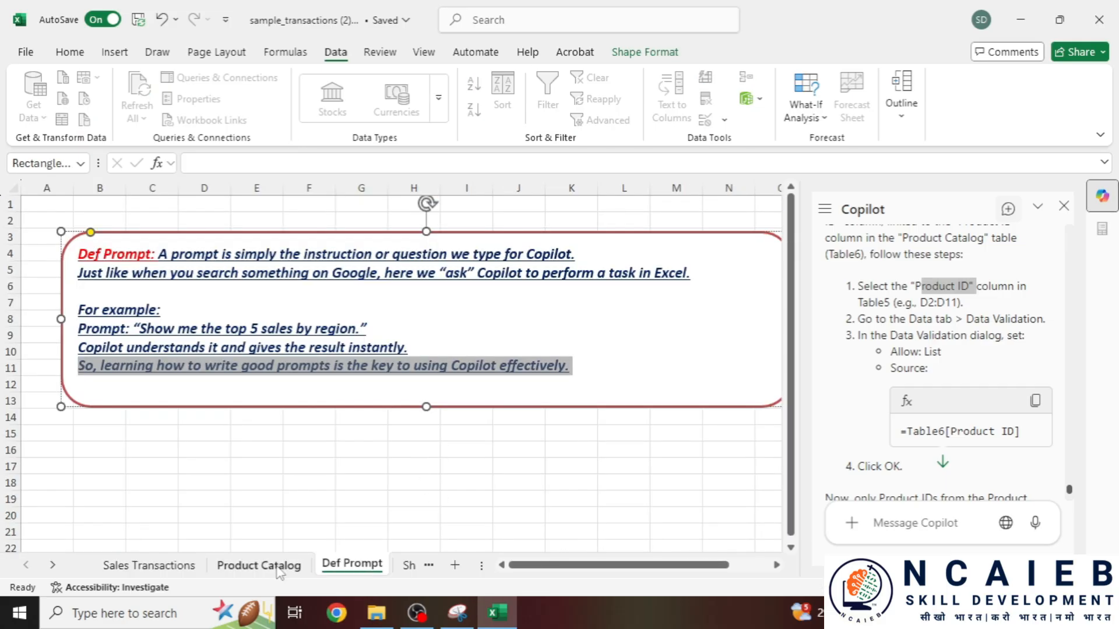
- Move from Def Prompt to the Product Catalog sheet and scroll down to Prompt 7
right_click(362, 563)
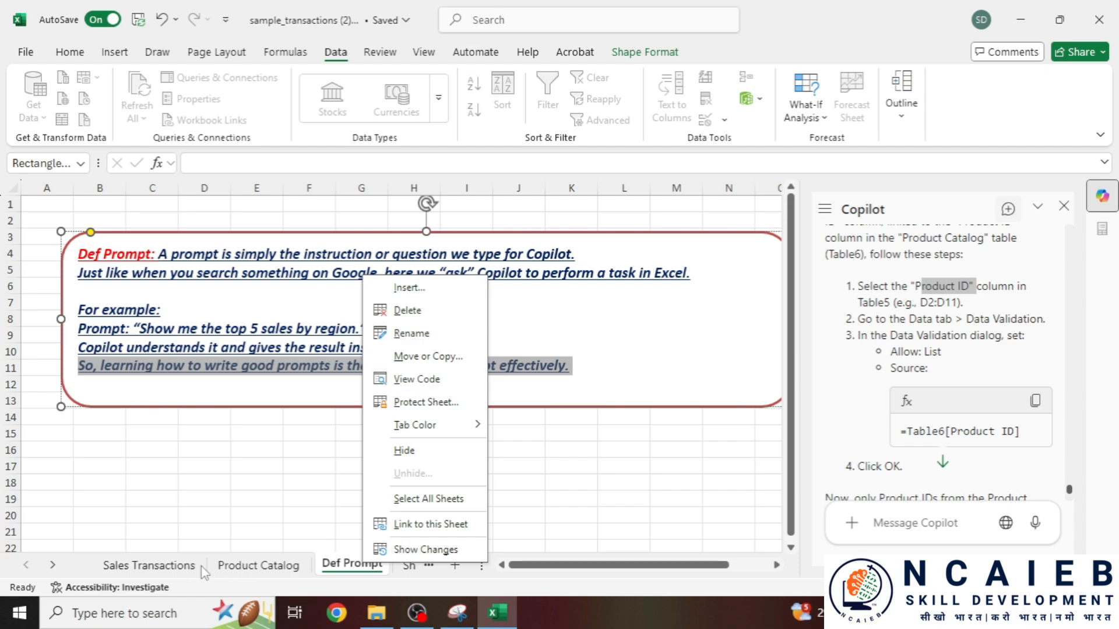
left_click(265, 572)
left_click(278, 573)
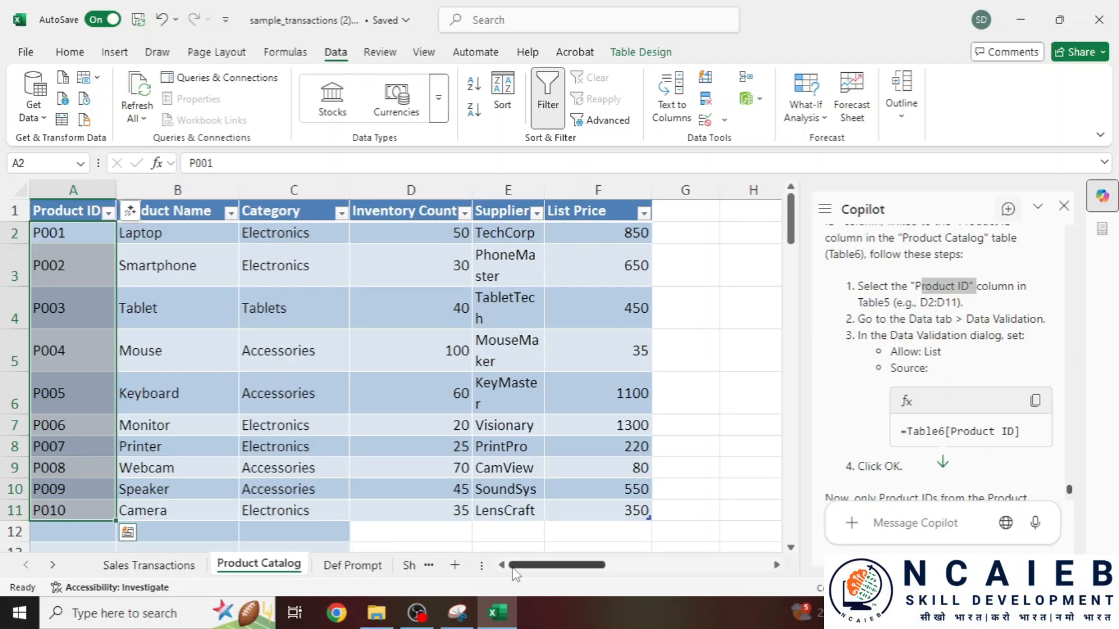
scroll(553, 565, "down", 1)
left_click_drag(554, 565, 729, 559)
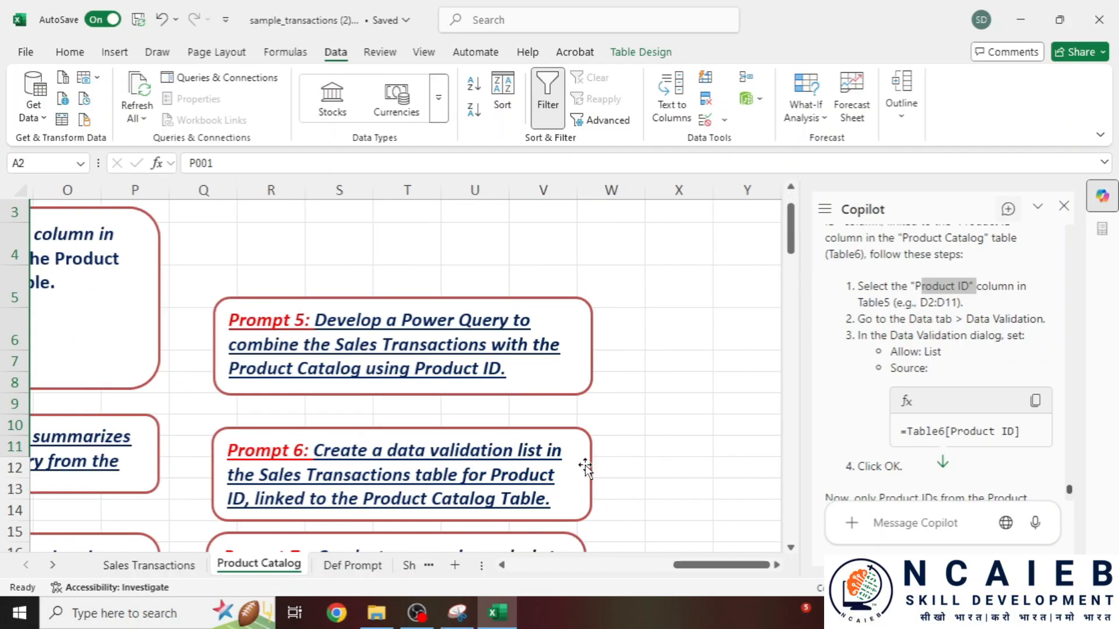
scroll(584, 464, "down", 3)
- Select the Prompt 7 scenario-analysis request text and go back to Sales Transactions
left_click_drag(314, 301, 516, 379)
scroll(457, 412, "down", 3)
scroll(458, 414, "up", 2)
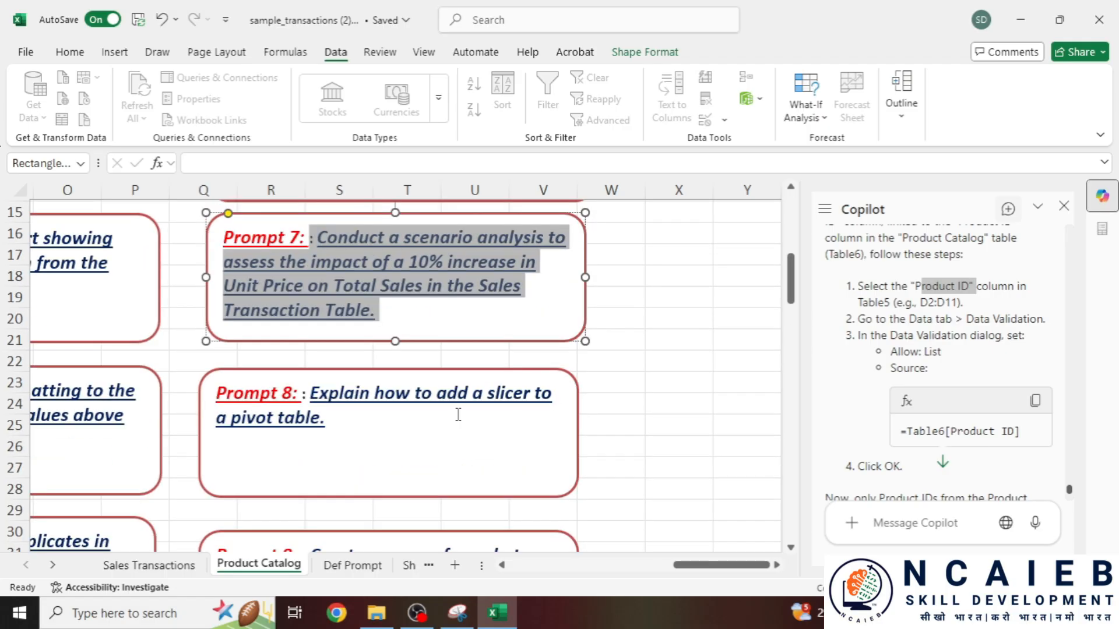
scroll(458, 414, "down", 4)
scroll(449, 420, "up", 3)
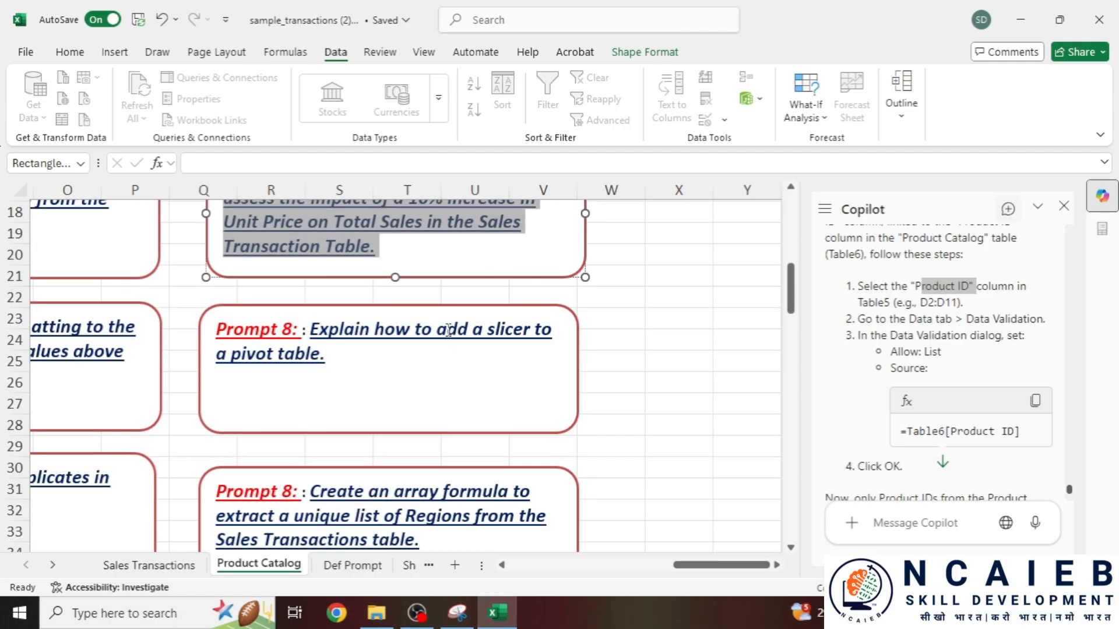
scroll(448, 331, "up", 2)
left_click(150, 565)
scroll(460, 310, "down", 1)
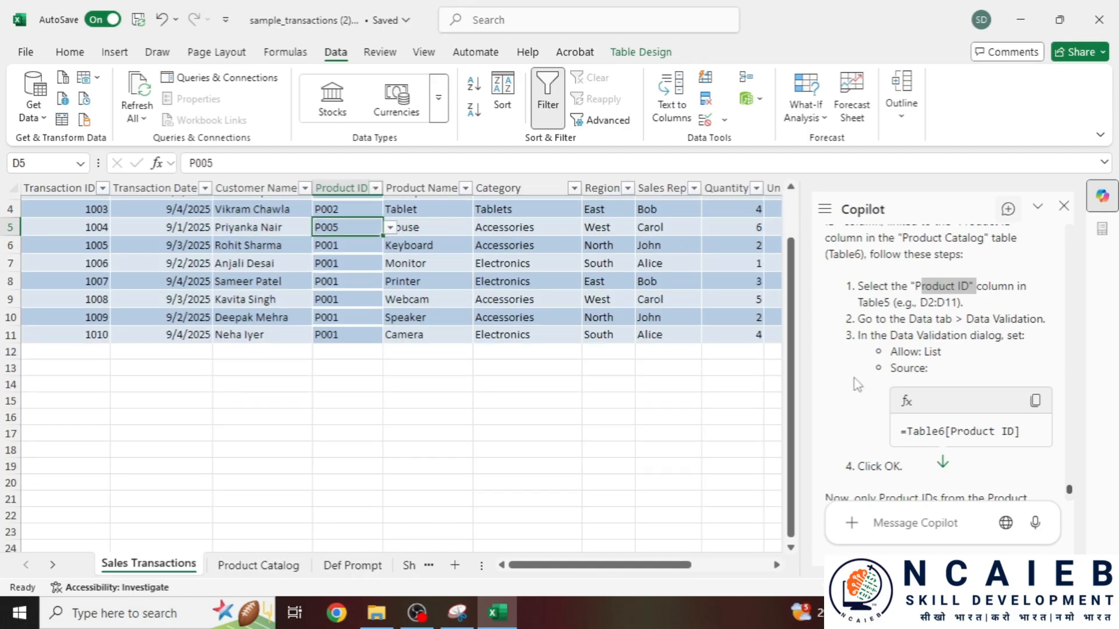
scroll(515, 278, "up", 1)
- Send the Prompt 7 10% unit-price scenario to Copilot and review its 13930-to-15323 result
left_click(517, 256)
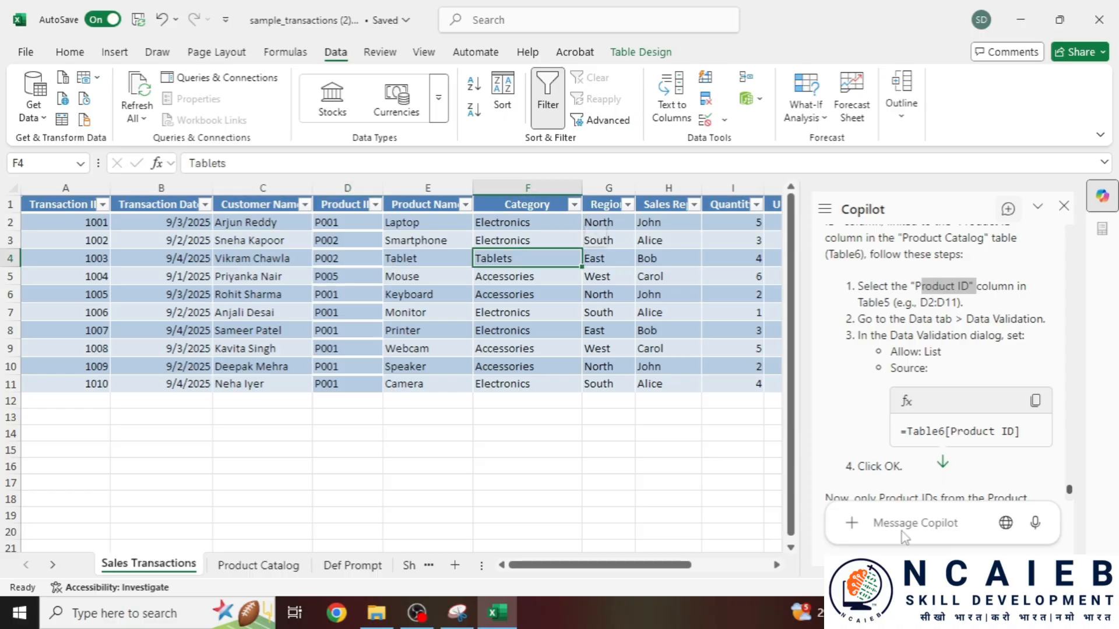
left_click(931, 530)
type(": Conduct a scenario analysis to assess the impact of a 10% increase in Unit Price on Total Sales in the Sales Transaction Table.")
key("Return")
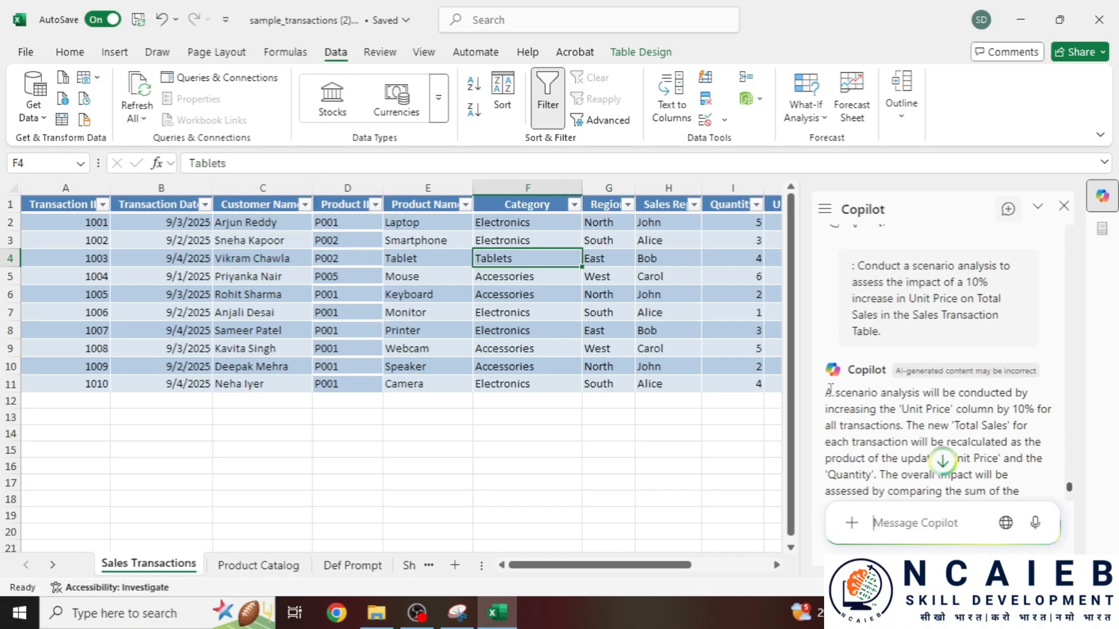
left_click_drag(825, 393, 861, 396)
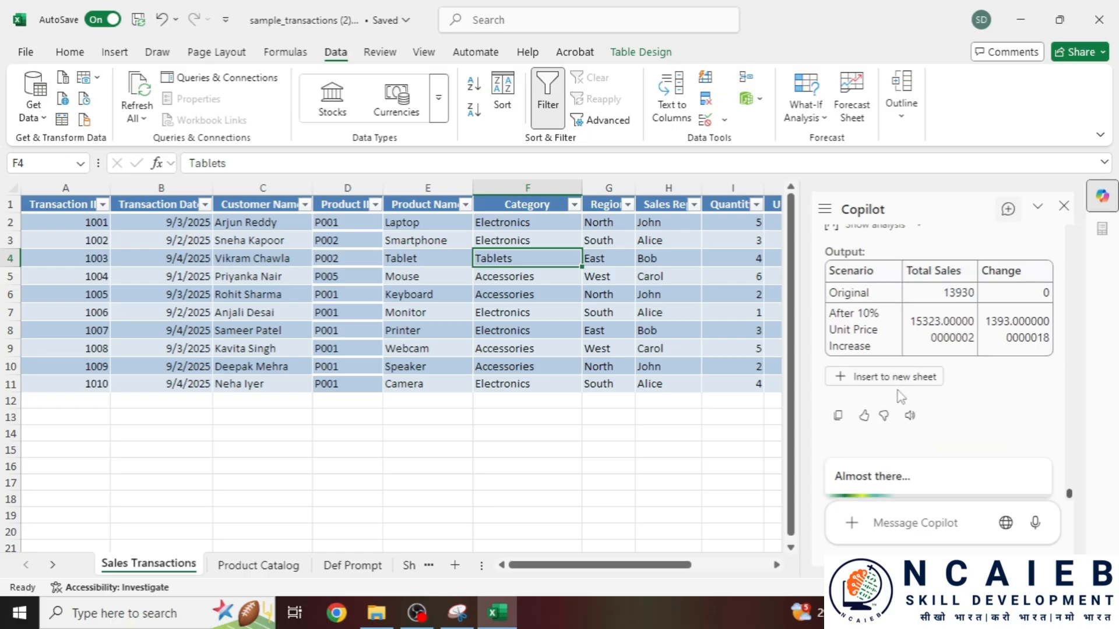
scroll(852, 373, "down", 2)
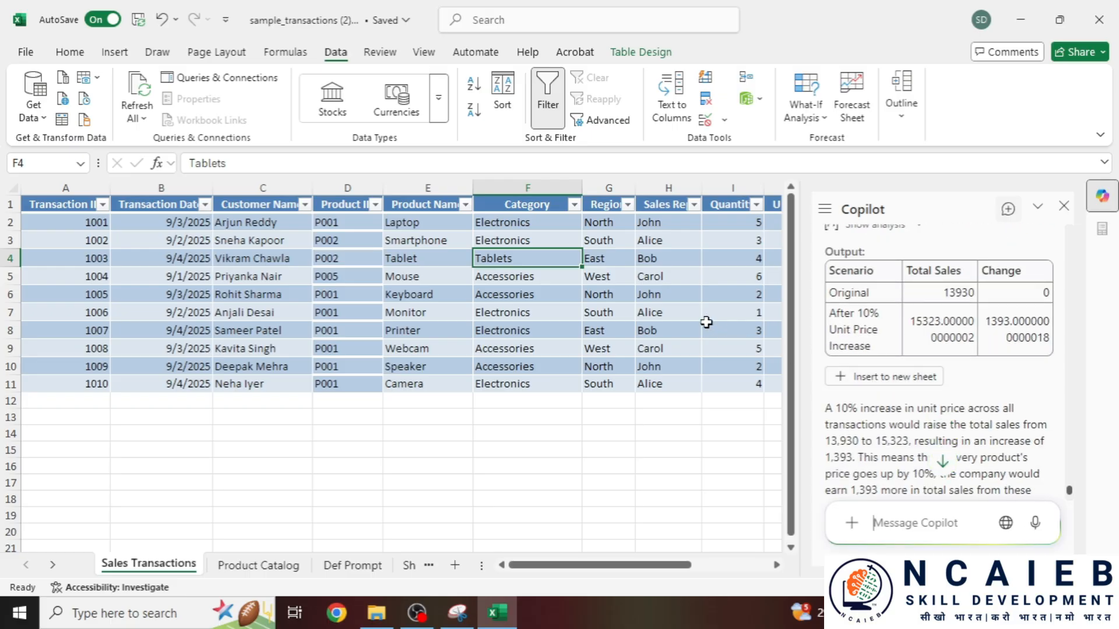
scroll(906, 329, "up", 2)
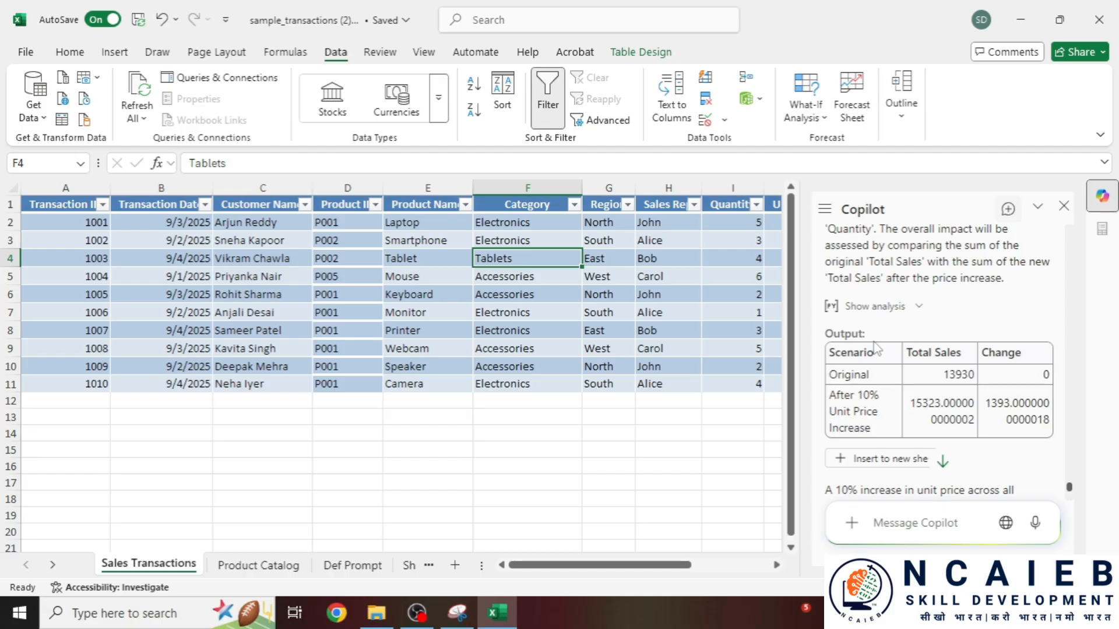
- Insert Copilot's scenario table onto a new Sheet5 and widen column A
scroll(891, 325, "down", 2)
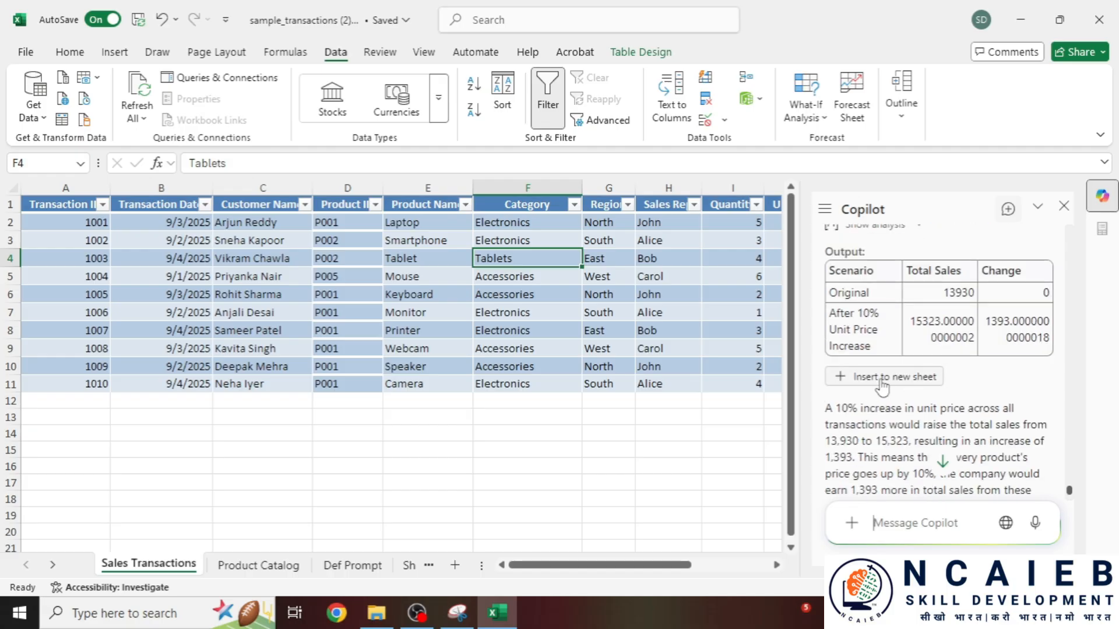
left_click(897, 384)
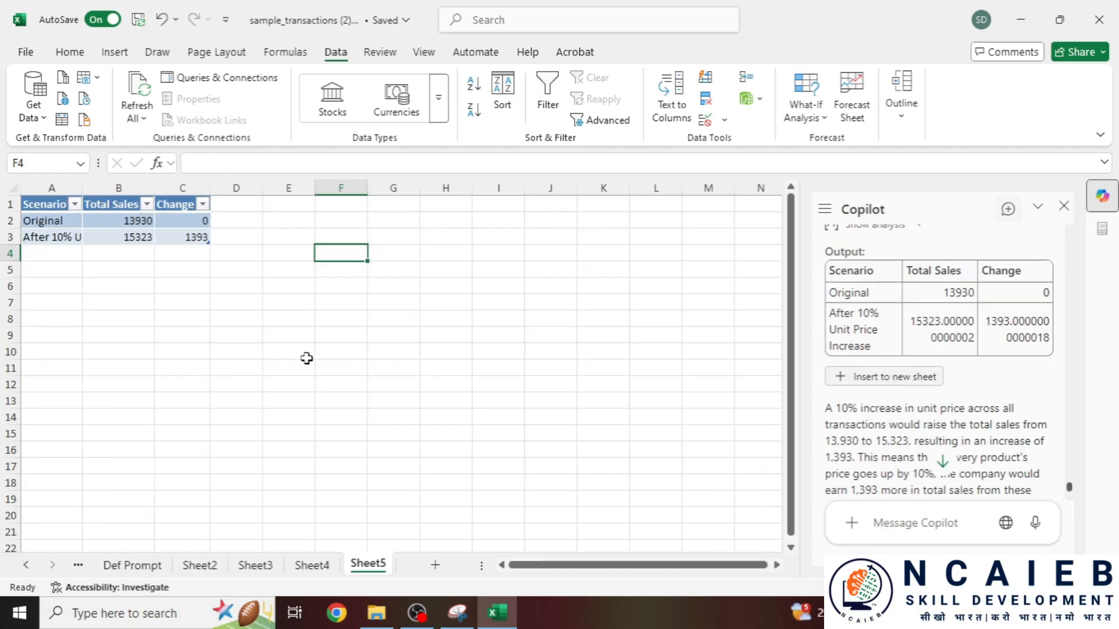
scroll(186, 281, "up", 2)
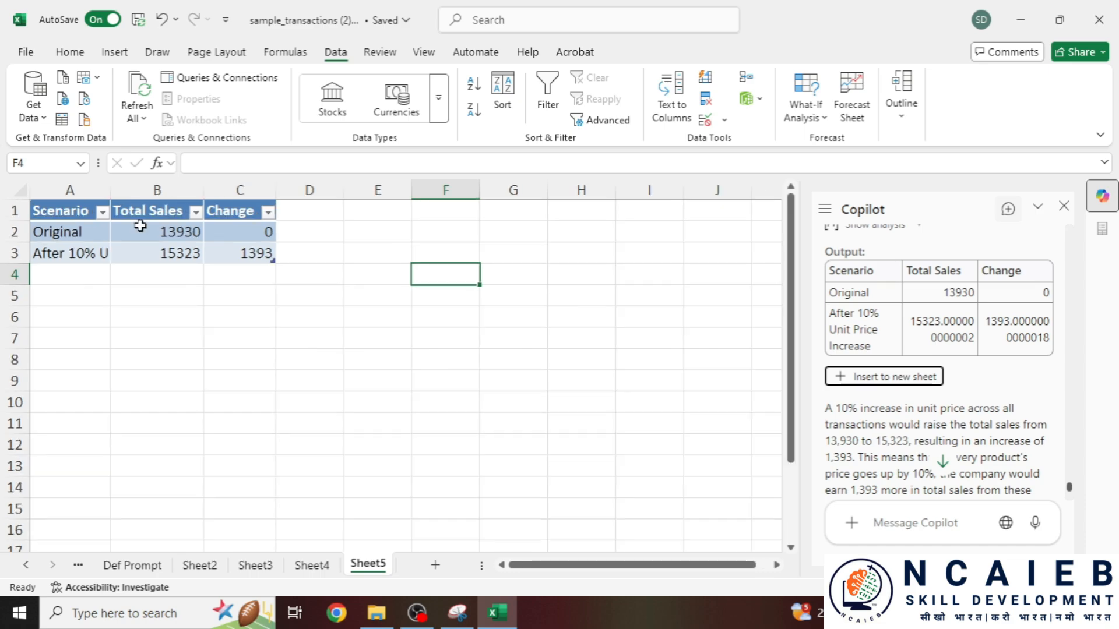
left_click_drag(109, 193, 243, 192)
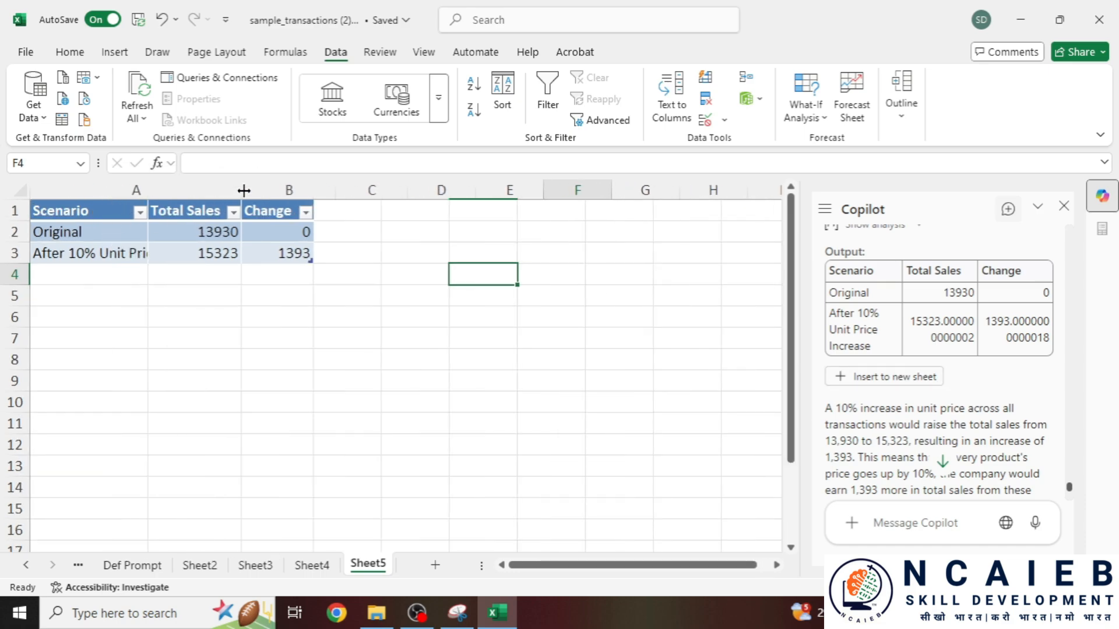
- Check the scenario labels in A2:A3 and the total sales and change values
left_click(122, 236)
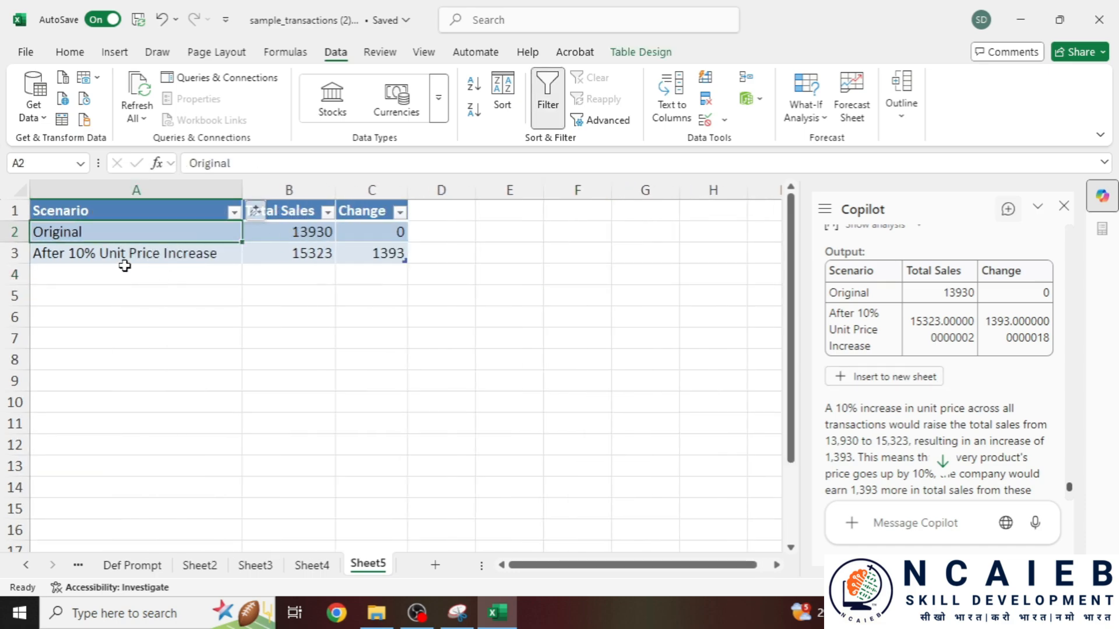
left_click(154, 256)
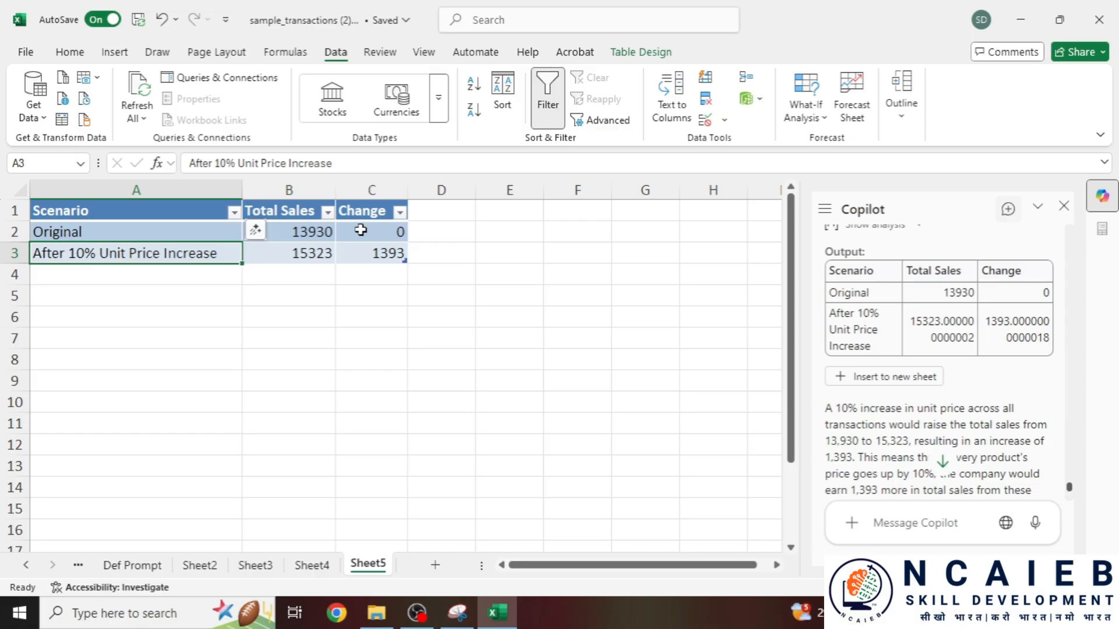
left_click_drag(297, 231, 363, 254)
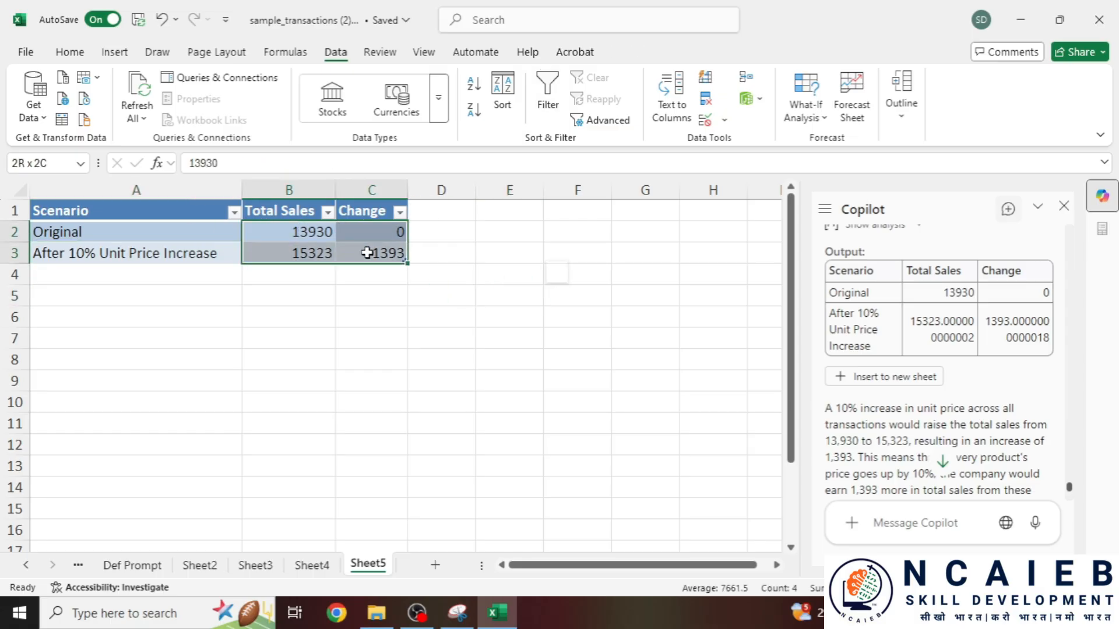
left_click(373, 254)
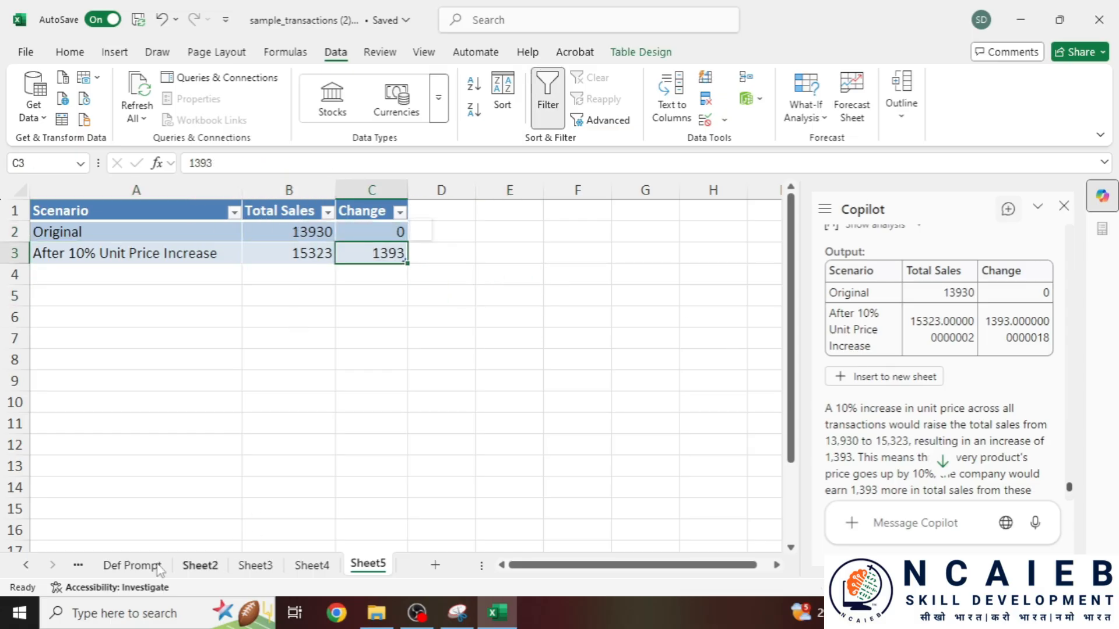
left_click(127, 566)
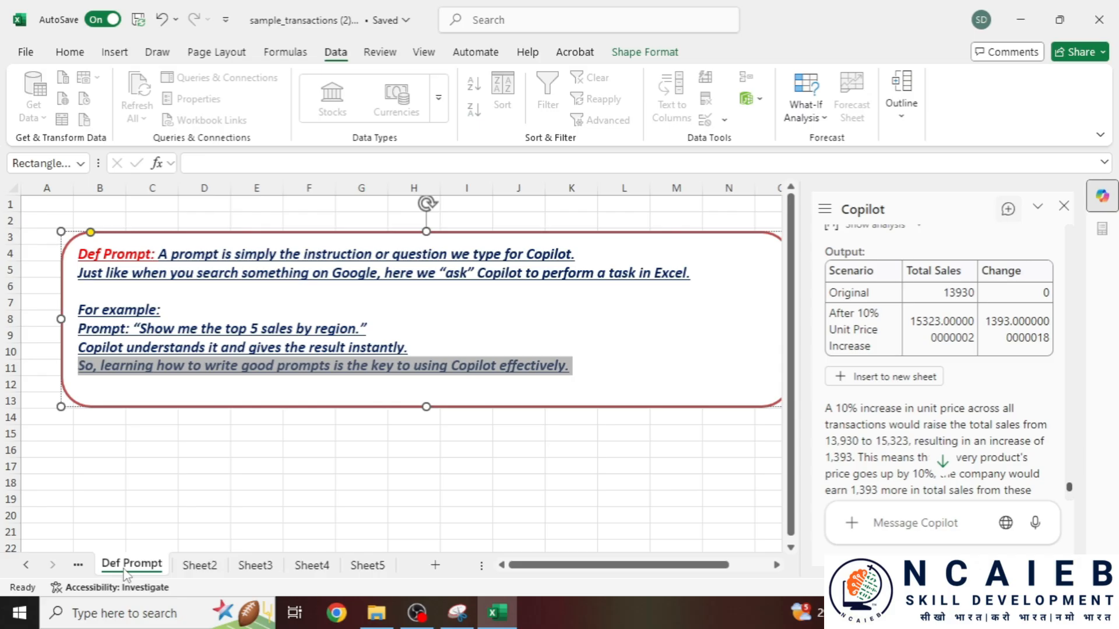
- Select the Prompt 8 slicer question on the Product Catalog sheet
left_click(78, 565)
scroll(344, 396, "down", 1)
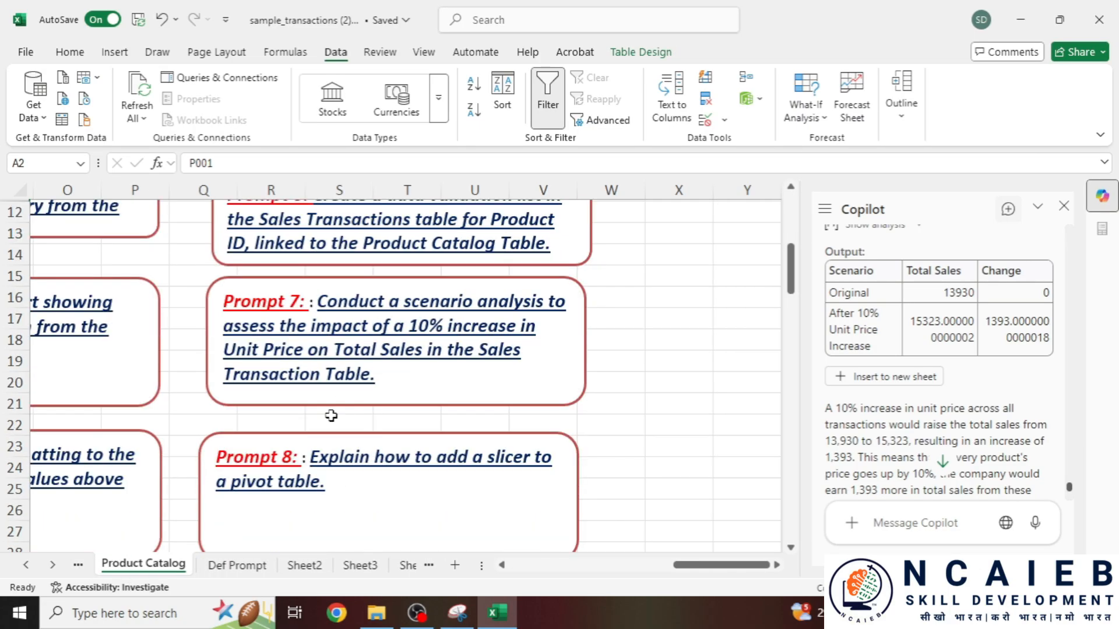
scroll(331, 415, "down", 1)
left_click_drag(310, 393, 522, 436)
key("ctrl+c")
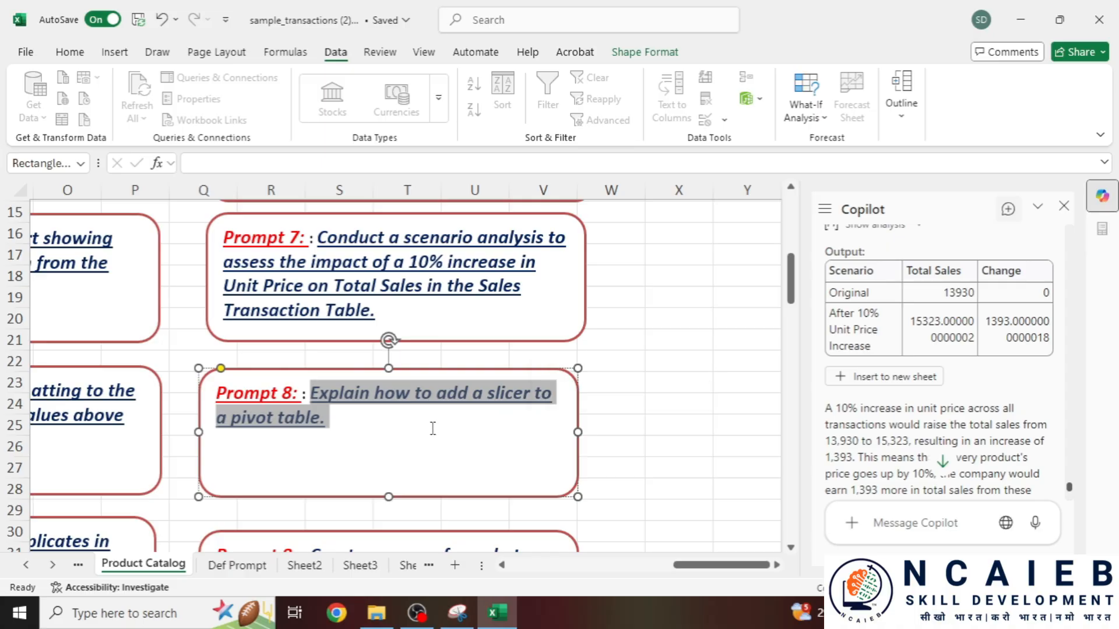
- Paste the Prompt 8 slicer question into Copilot and send it
left_click(924, 520)
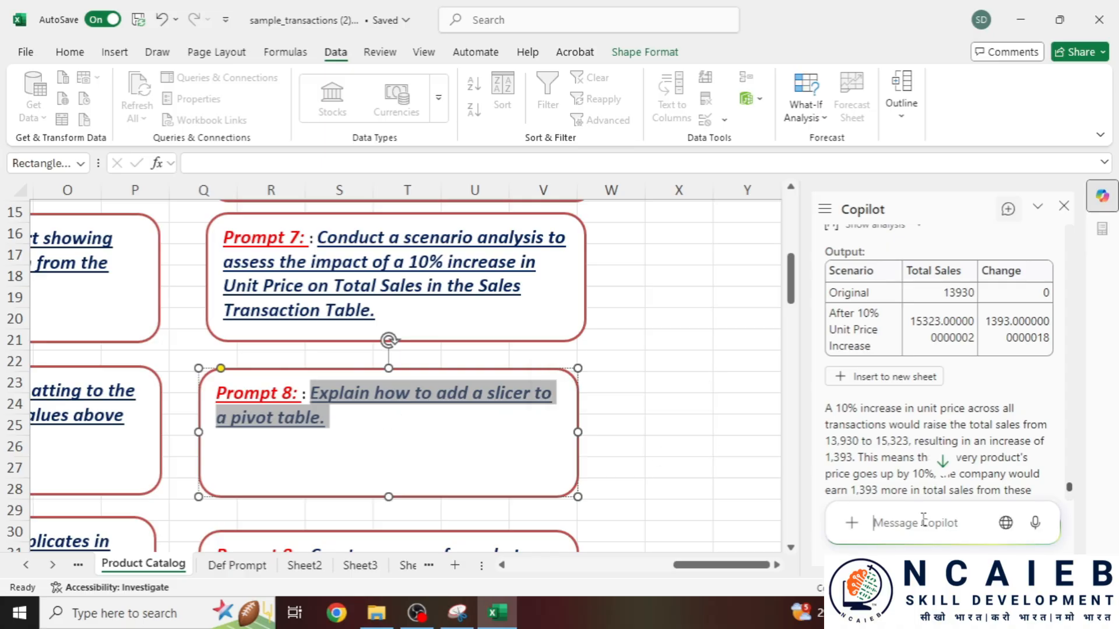
key("ctrl+v")
left_click(1038, 523)
scroll(332, 375, "down", 2)
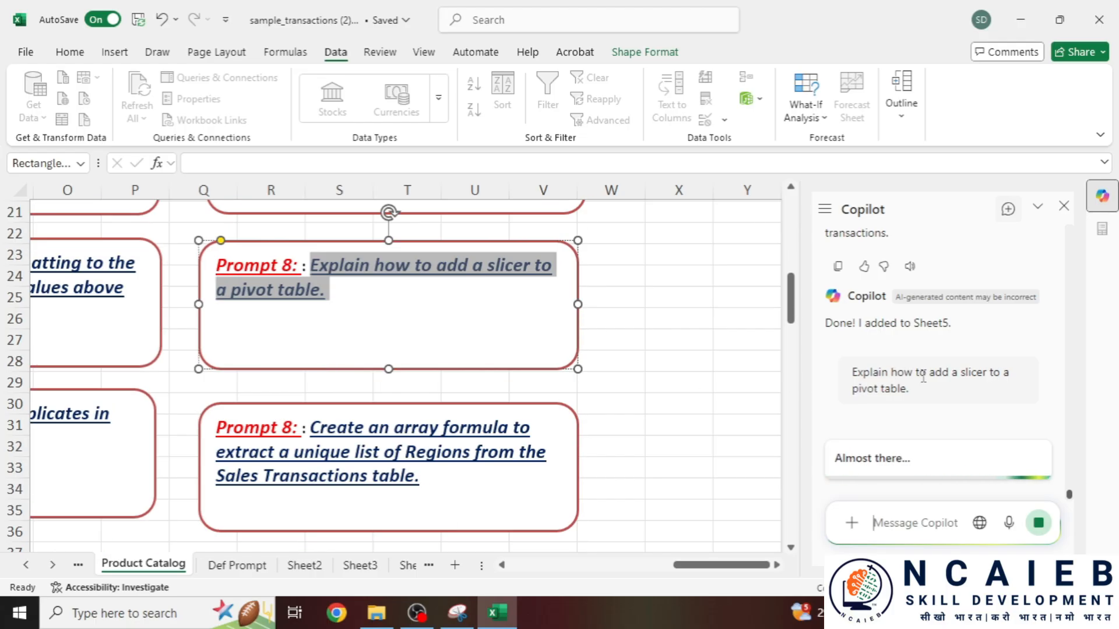
scroll(385, 450, "down", 1)
scroll(385, 450, "up", 1)
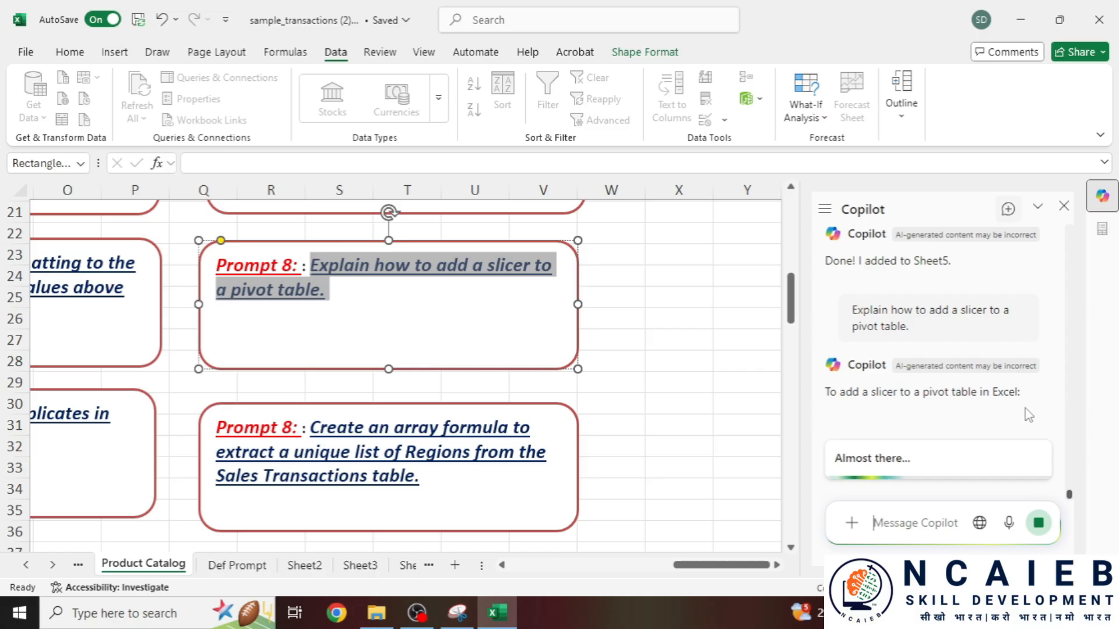
- Select and copy Copilot's five numbered slicer steps
left_click_drag(858, 384, 1033, 384)
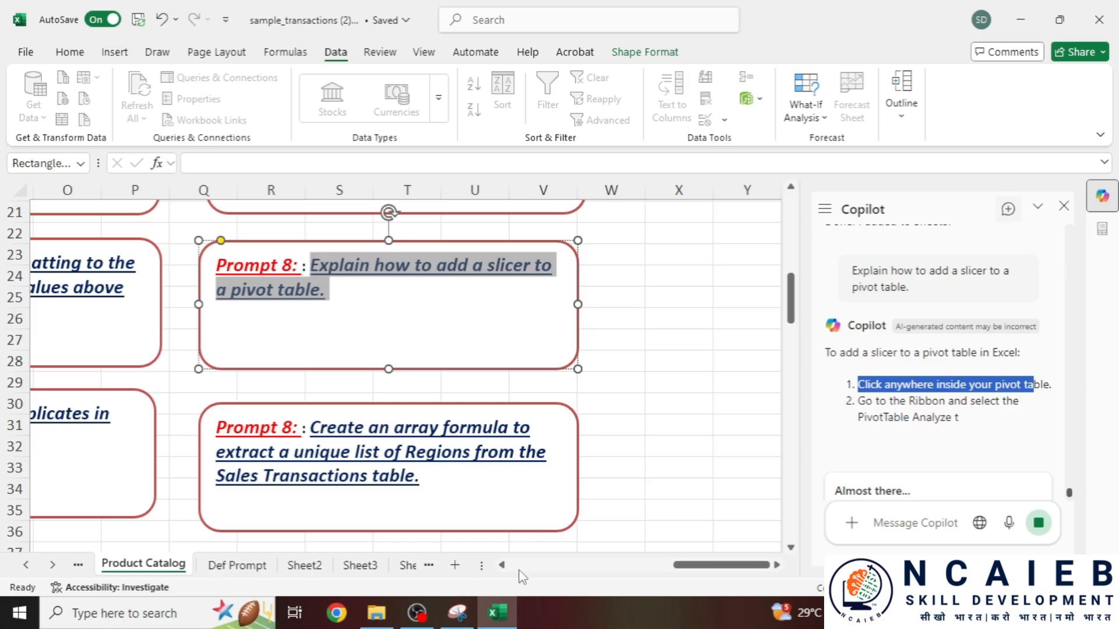
scroll(495, 451, "down", 2)
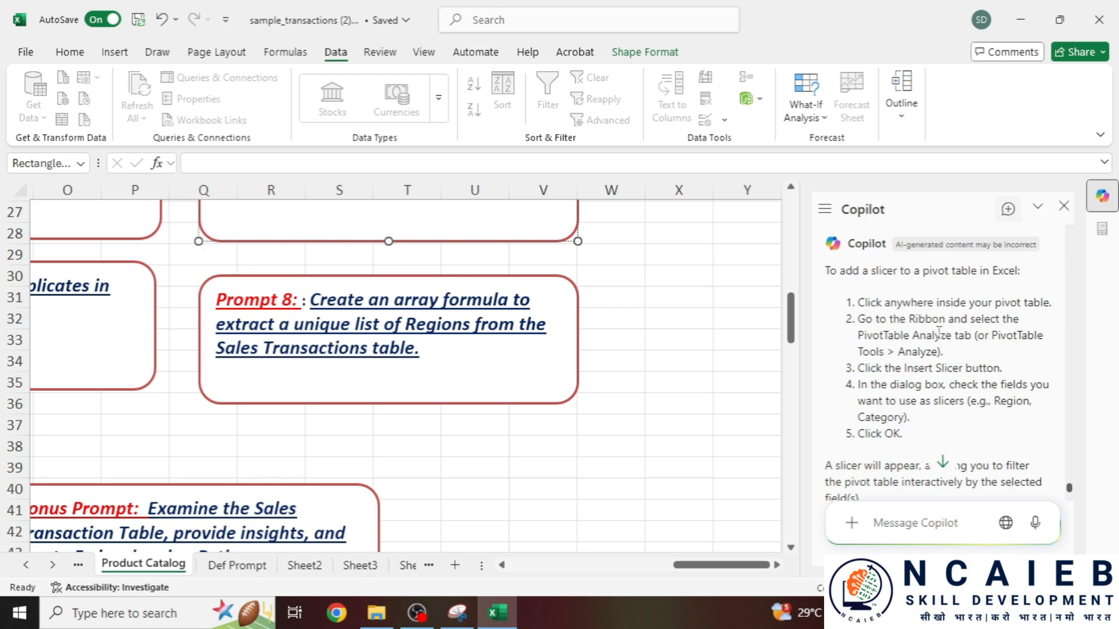
mouse_move(840, 300)
left_mouse_down()
mouse_move(903, 420)
mouse_move(855, 349)
mouse_move(844, 302)
left_mouse_up()
key("ctrl+c")
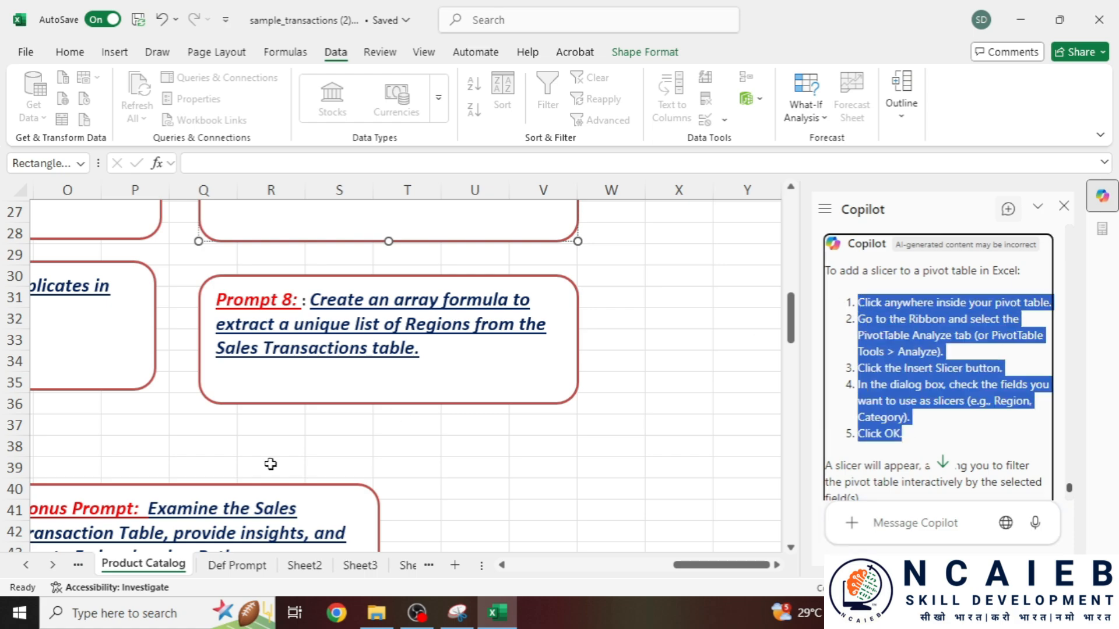
- Open Notepad and paste Copilot's five slicer steps into a new note
left_click(117, 612)
type("n")
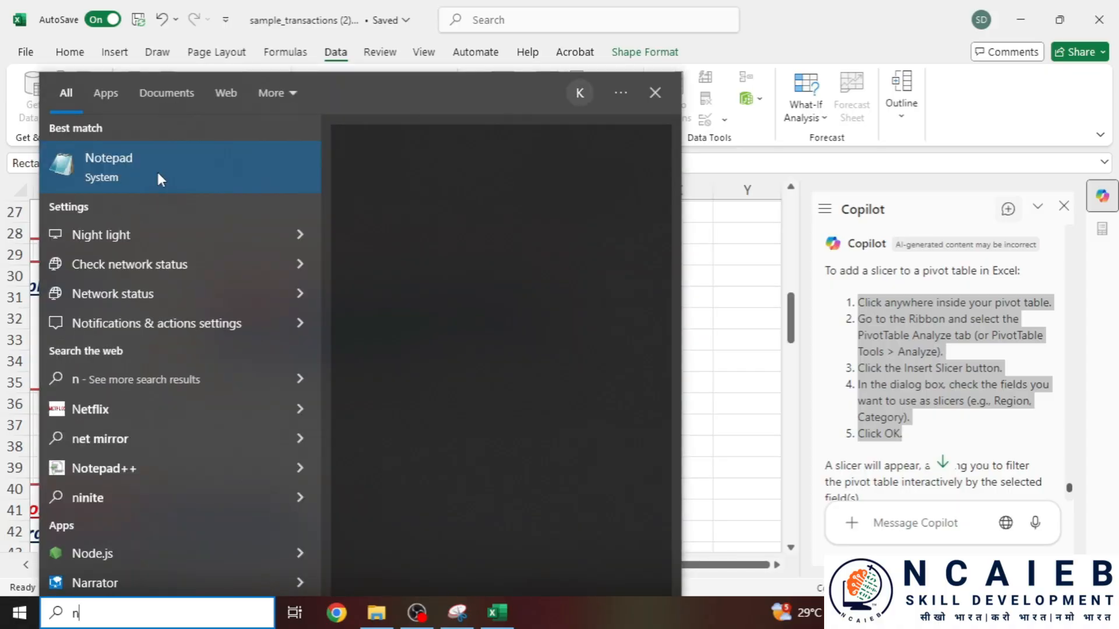
left_click(156, 170)
key("ctrl+v")
left_click_drag(178, 300, 418, 294)
left_click(420, 293)
- Compare Sheet2's data table with the PivotTable Analyze instruction in step two of the note
left_click(150, 493)
left_click(289, 570)
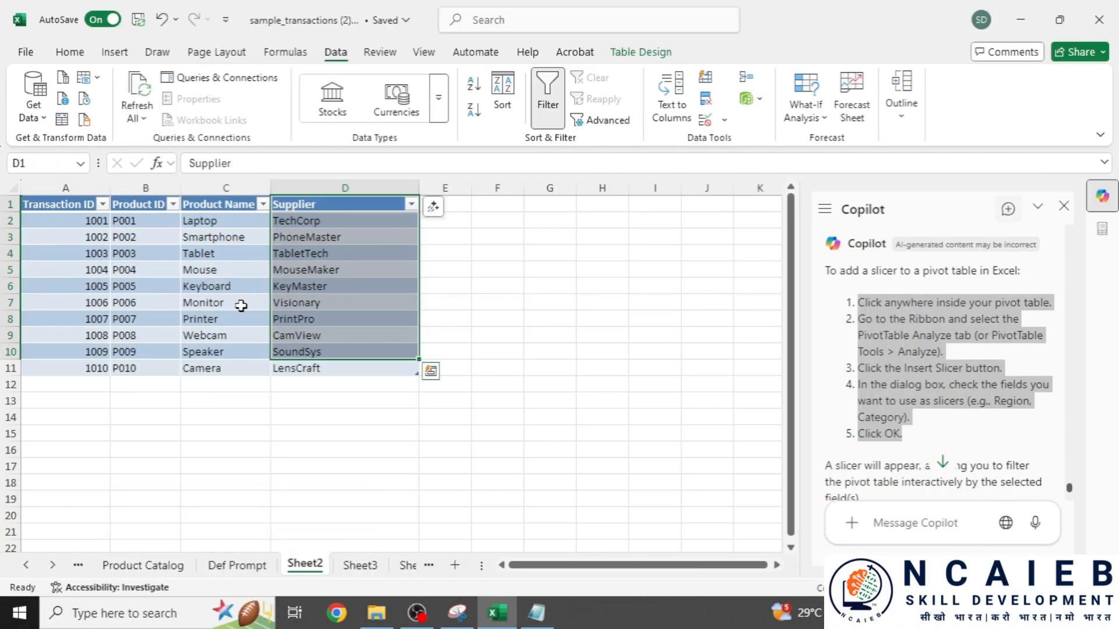
left_click(444, 220)
key("alt+Tab")
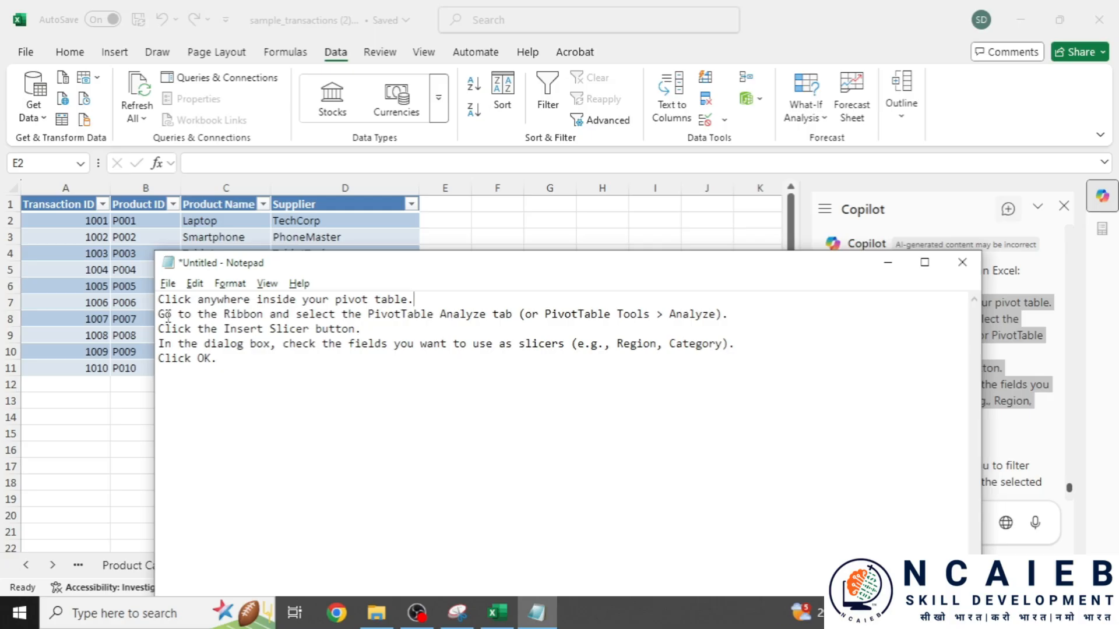
left_click_drag(165, 315, 269, 316)
left_click_drag(359, 316, 504, 315)
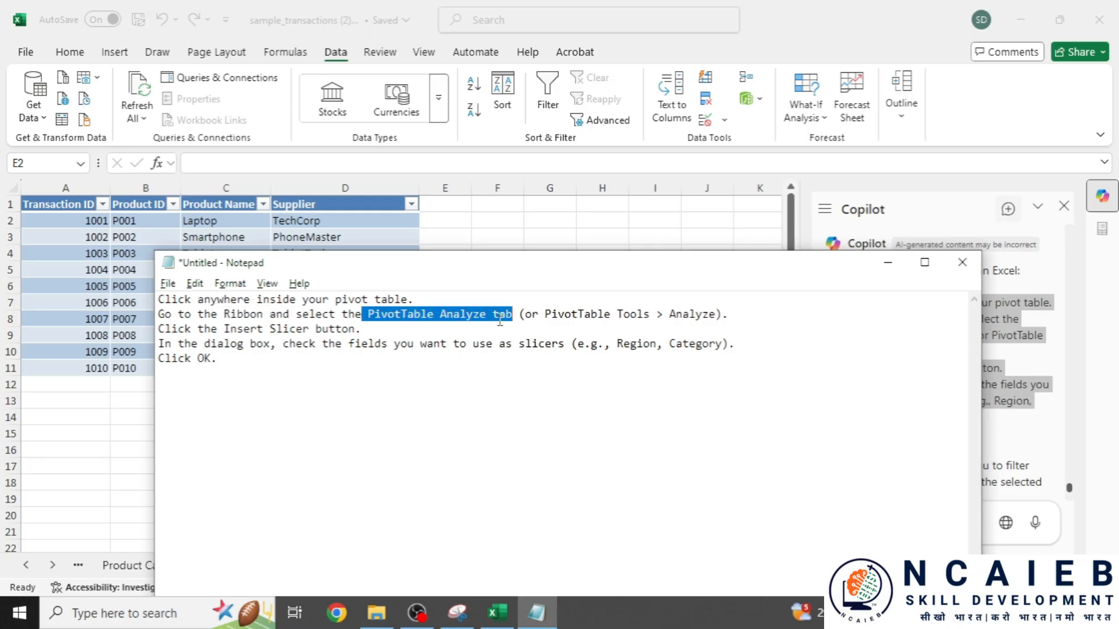
key("alt+Tab")
- Inspect Sheet2's table cells, then select the Category header in Sheet3's pivot table
left_click(382, 225)
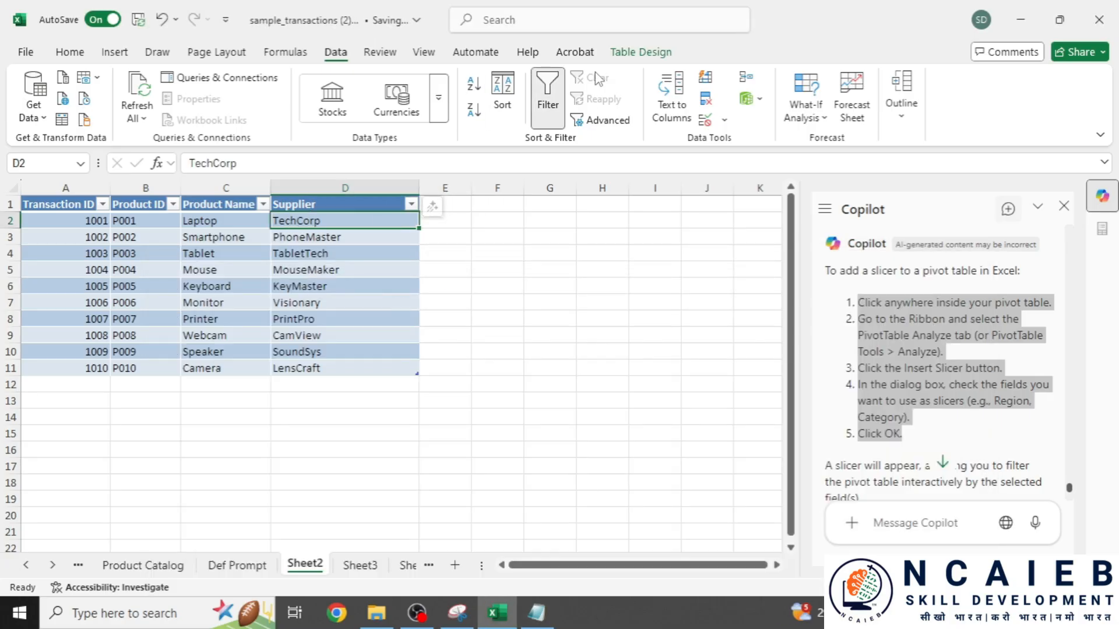
left_click(651, 54)
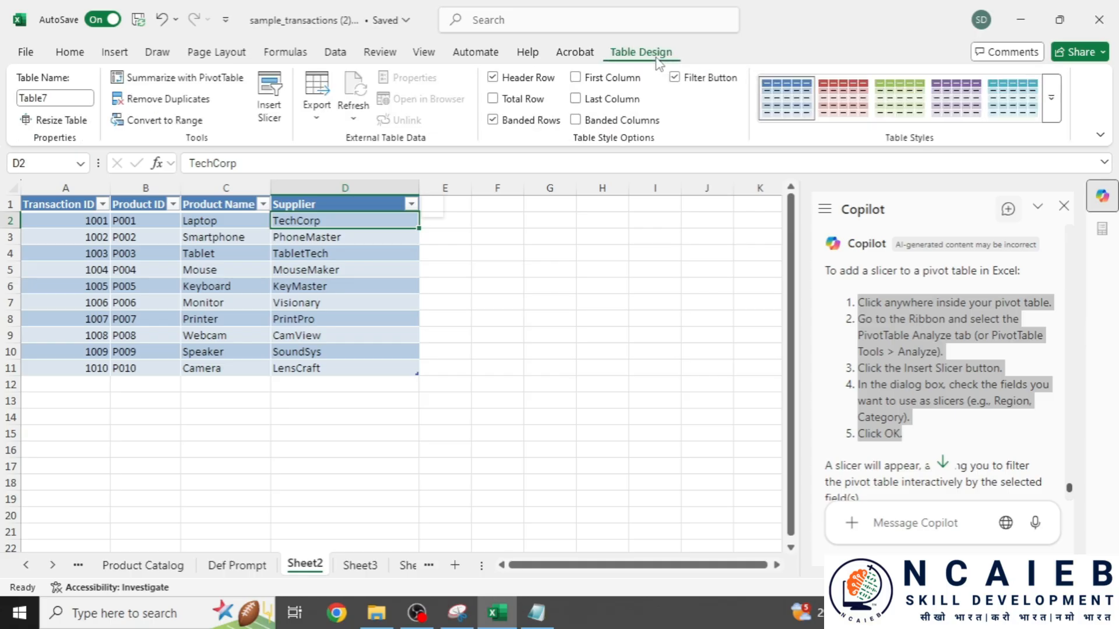
left_click(227, 302)
left_click(241, 210)
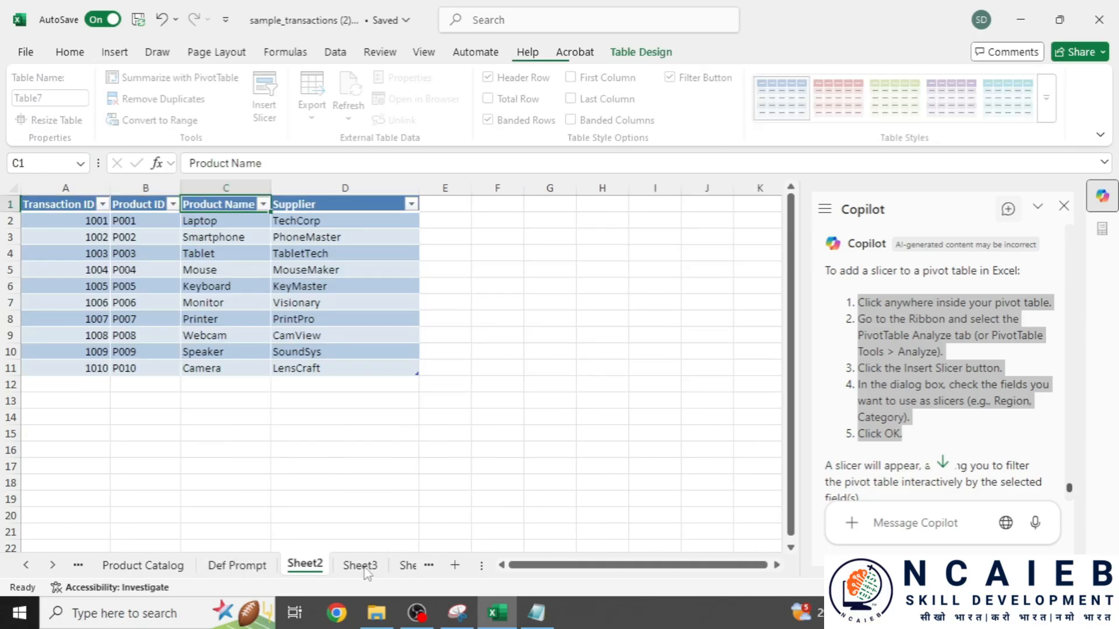
left_click(360, 565)
left_click(146, 236)
left_click(142, 220)
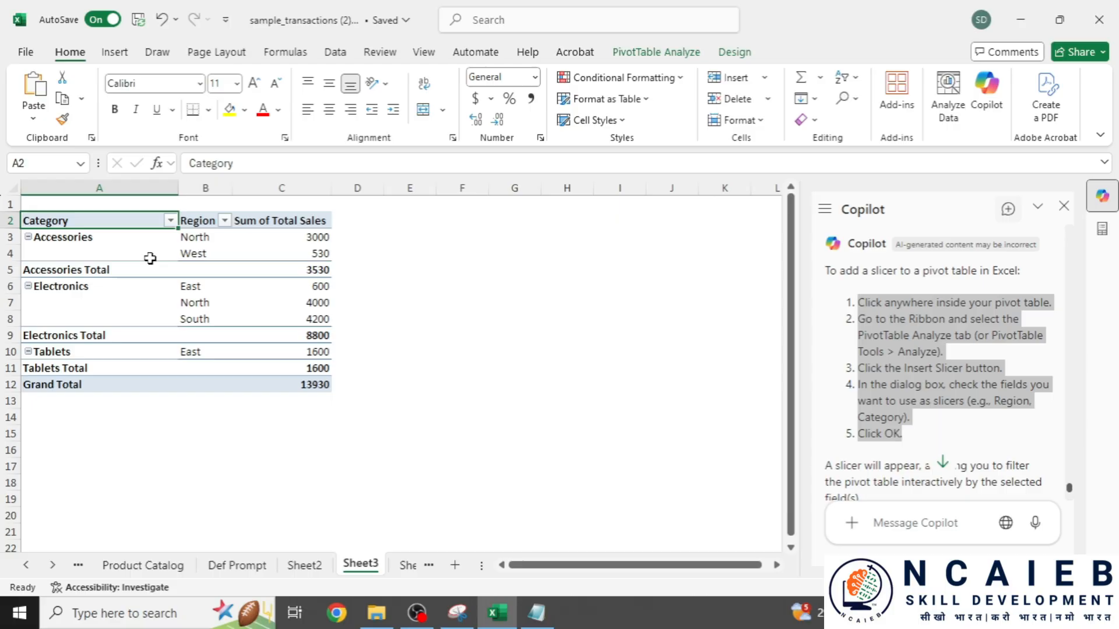
- Open Insert Slicer from PivotTable Analyze, following the field-selection instructions in Notepad
left_click(668, 57)
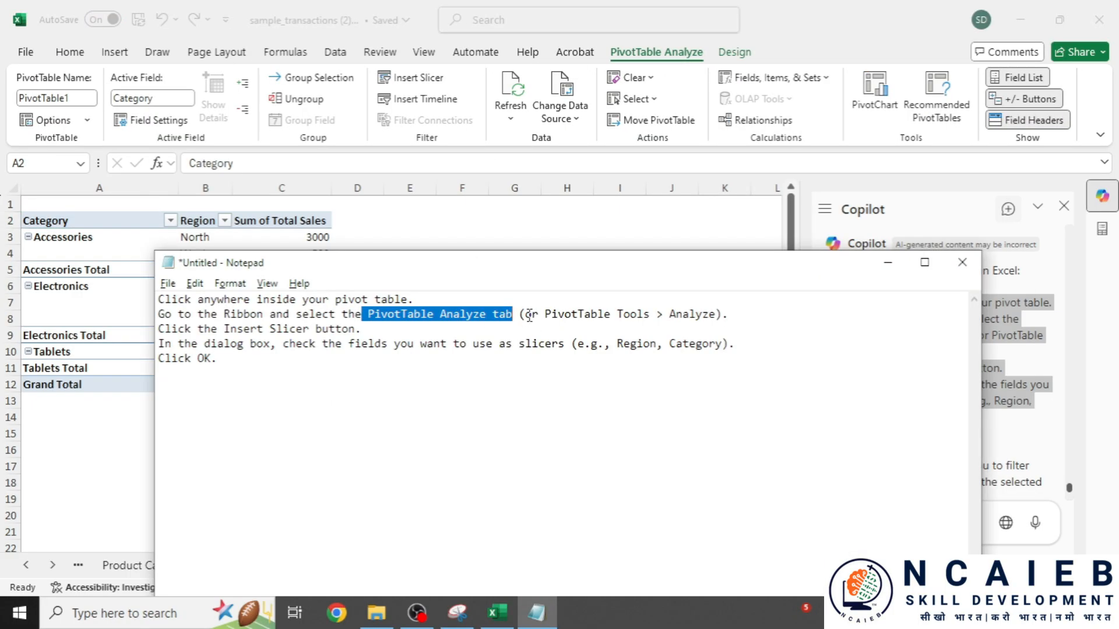
left_click_drag(537, 315, 691, 315)
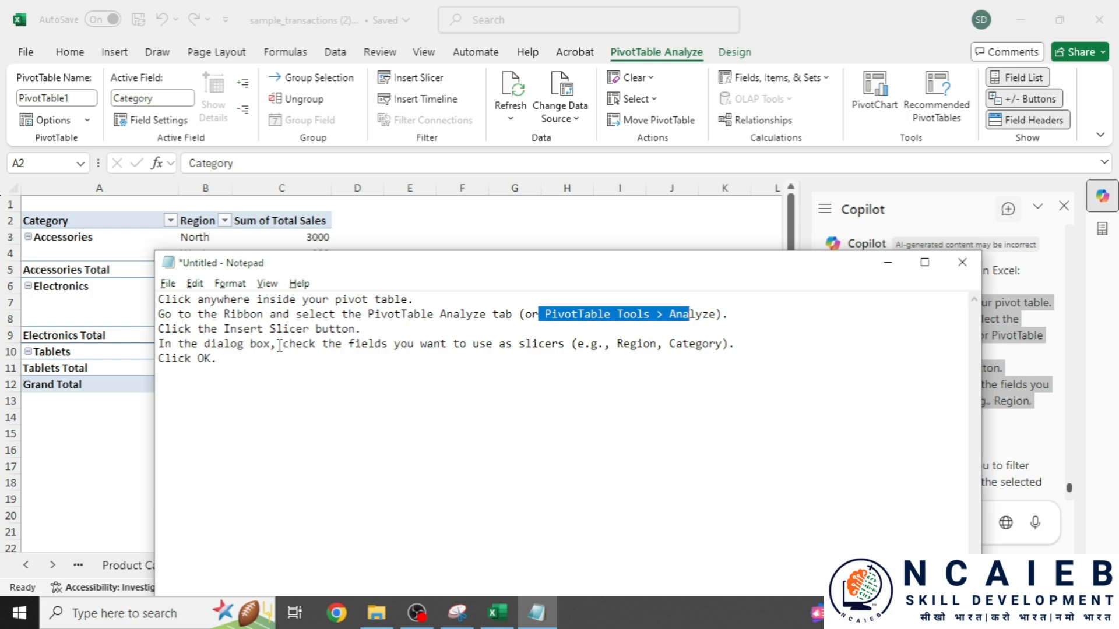
left_click_drag(284, 345, 568, 348)
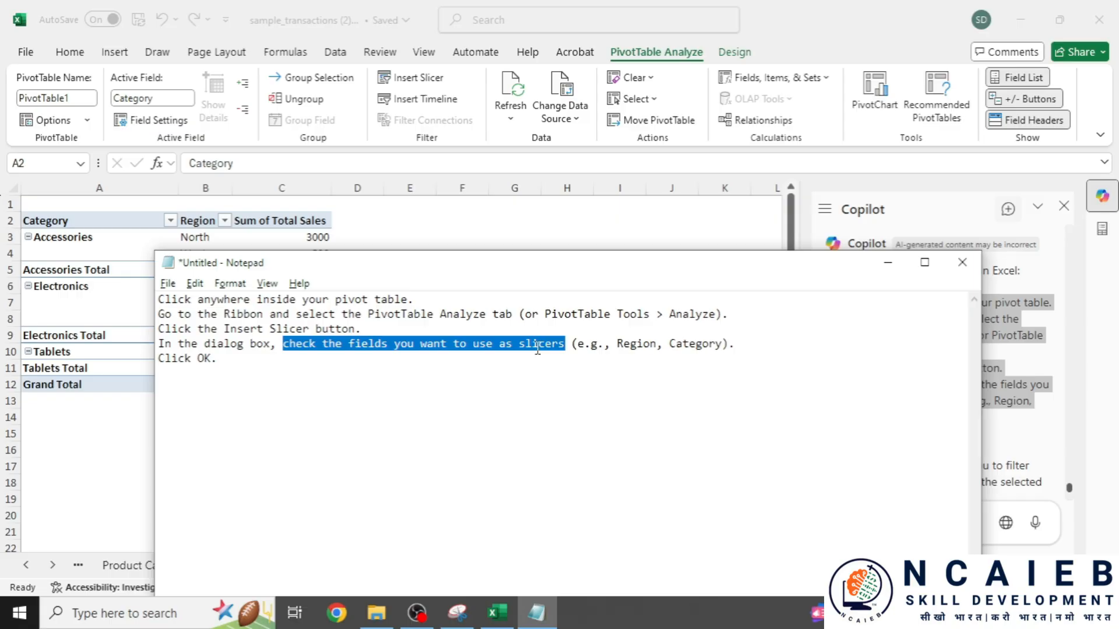
left_click(422, 83)
left_click(422, 82)
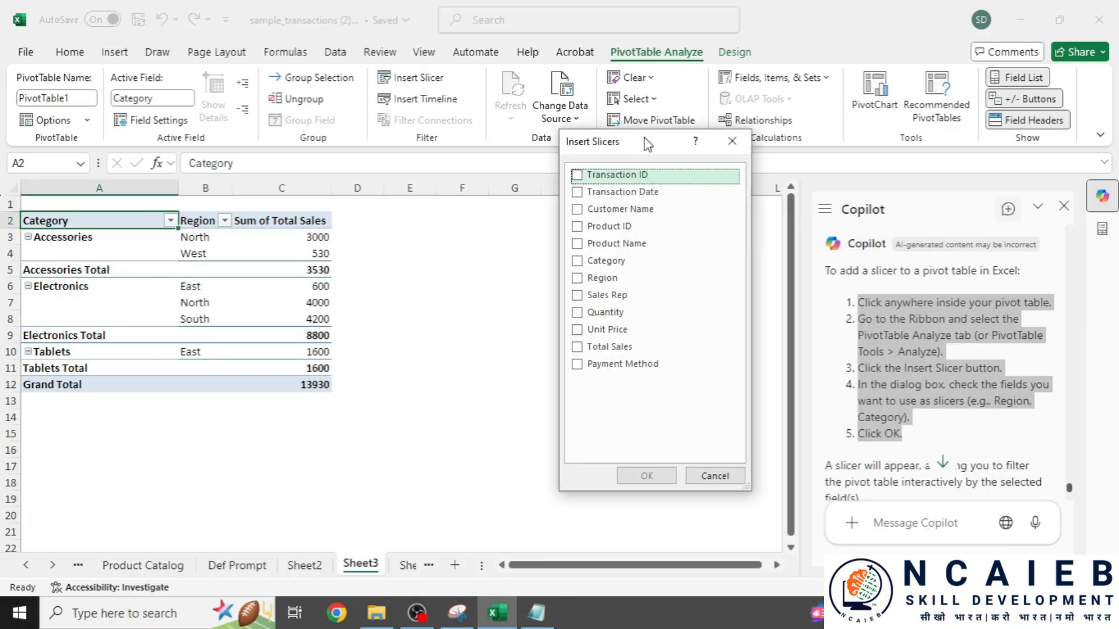
left_click_drag(647, 144, 603, 155)
left_click(536, 613)
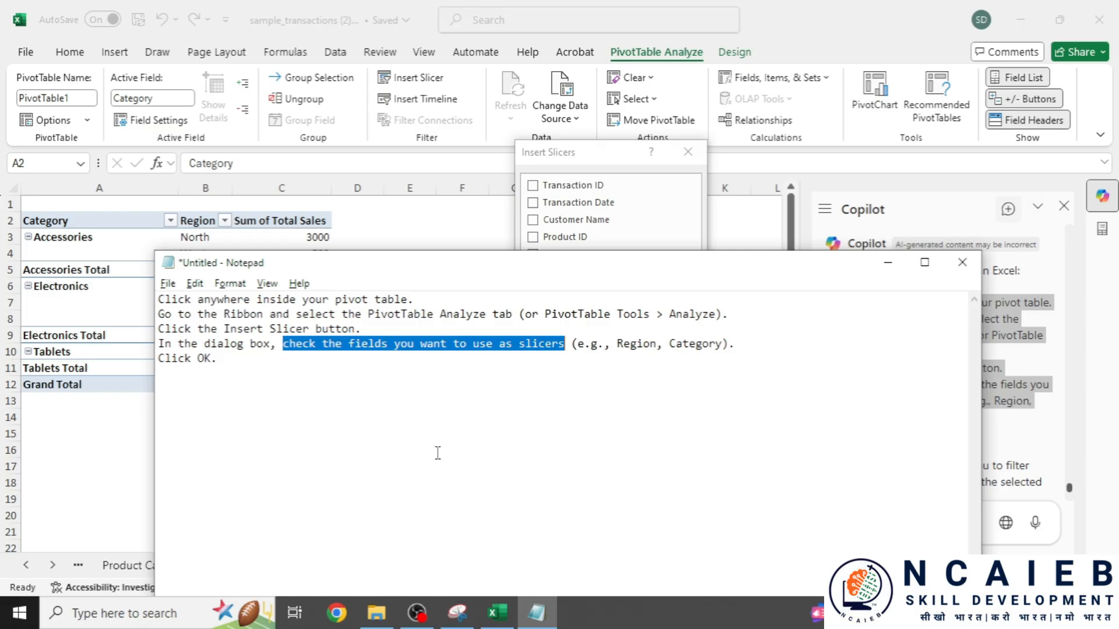
double_click(636, 344)
left_click(593, 159)
- Create Category, Region and Quantity slicers and spread them beside the pivot table
left_click(561, 272)
left_click(558, 288)
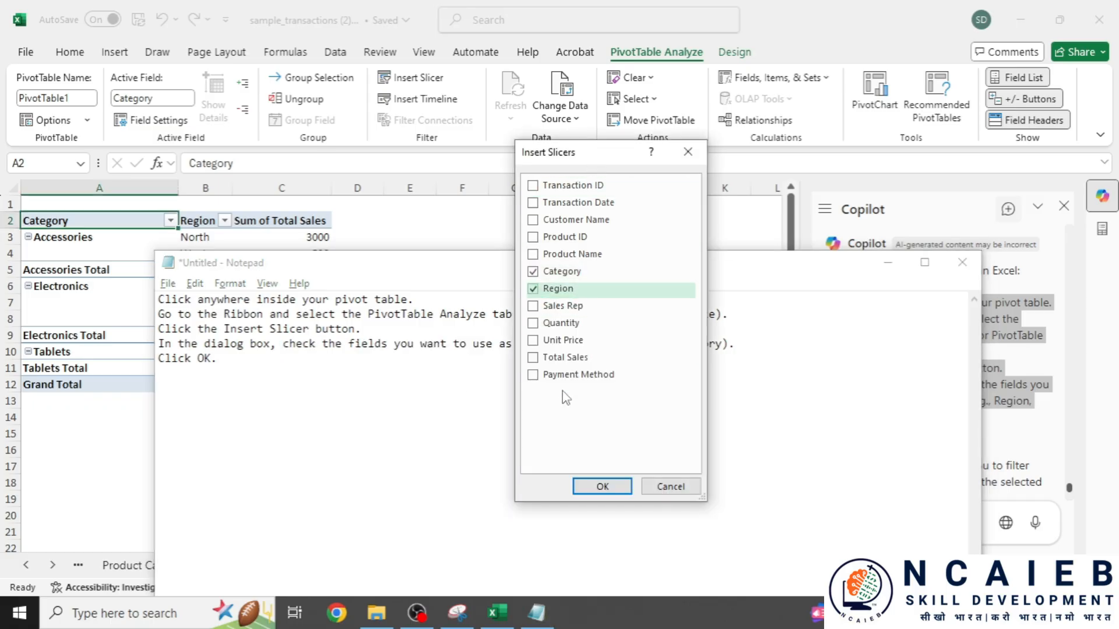
left_click(533, 325)
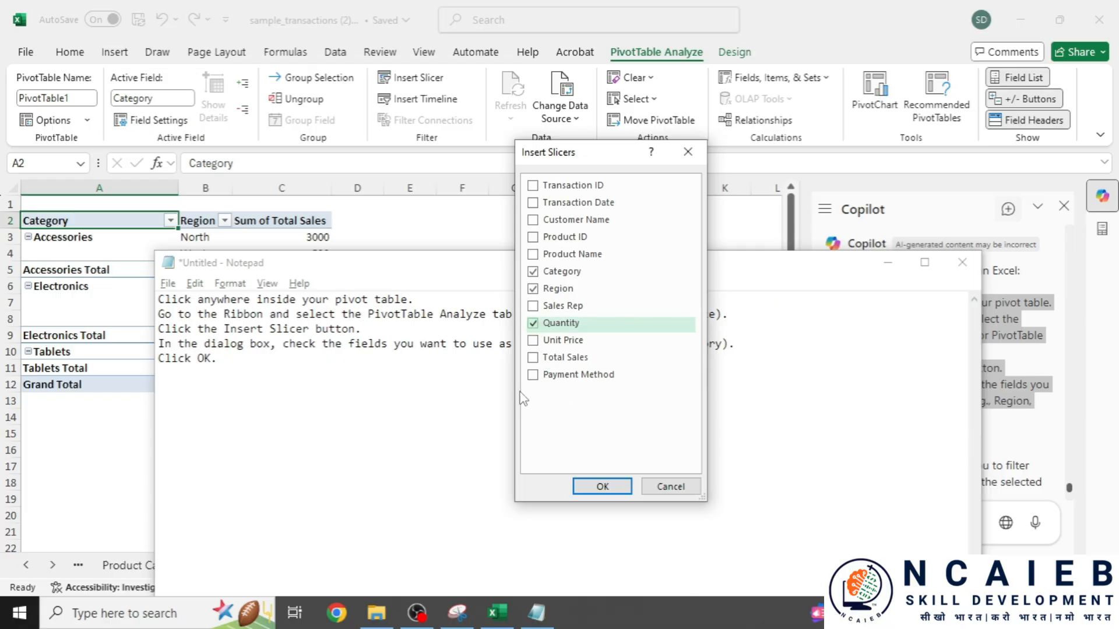
left_click(602, 487)
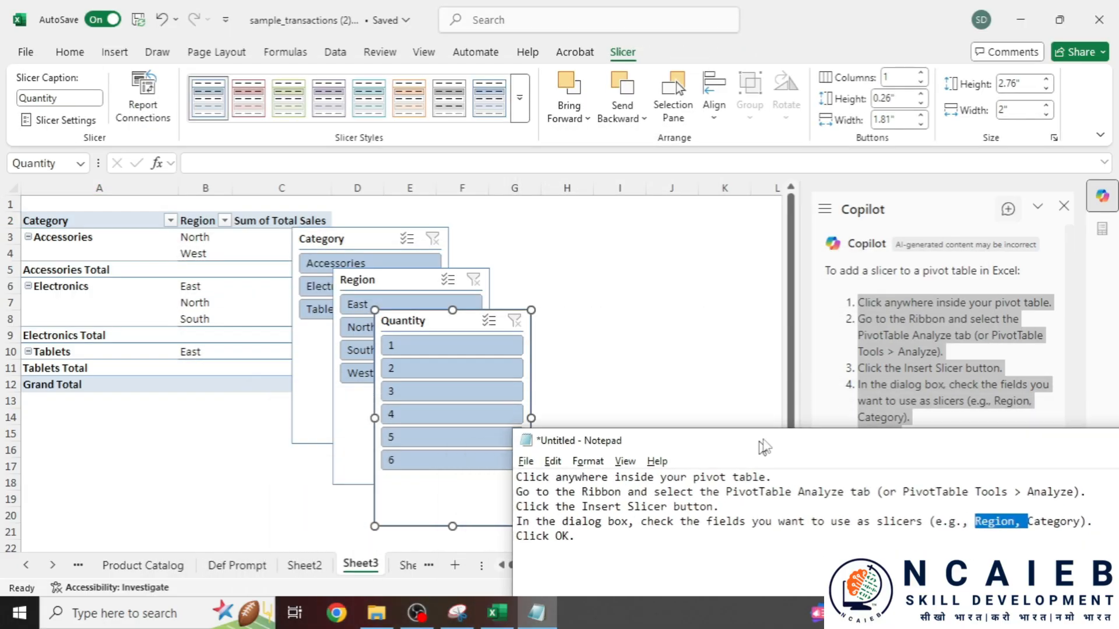
left_click(634, 262)
left_click_drag(410, 329, 633, 244)
left_click_drag(373, 277, 495, 362)
left_click_drag(364, 238, 342, 273)
- Test the slicers with Accessories, Electronics, Tablets, the North region and quantity 2
left_click(353, 299)
left_click(342, 322)
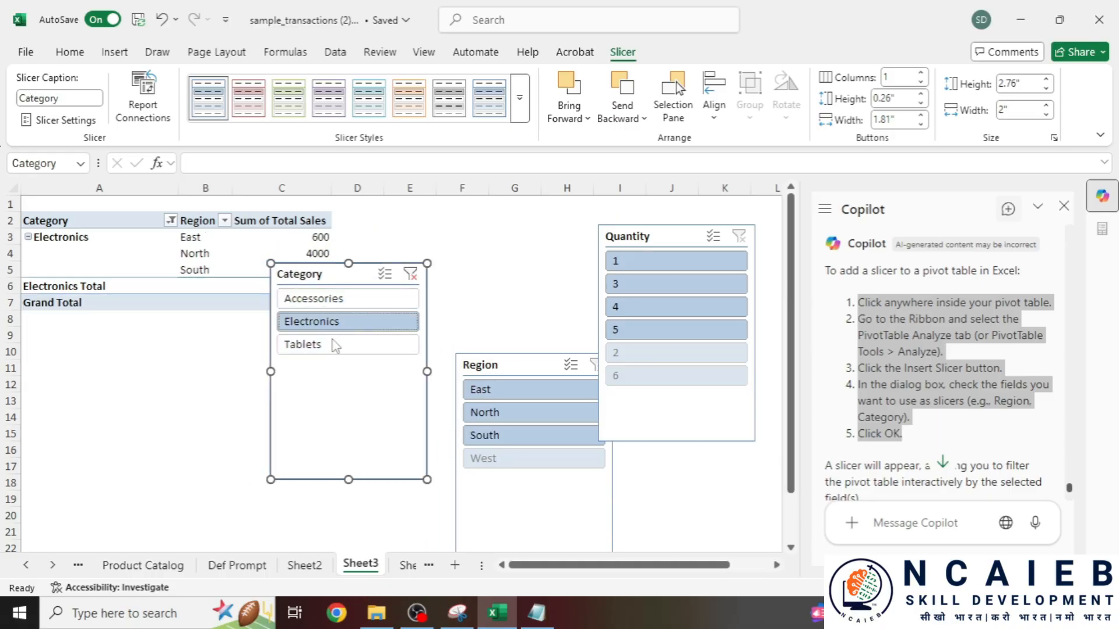
left_click(332, 345)
left_click(353, 300)
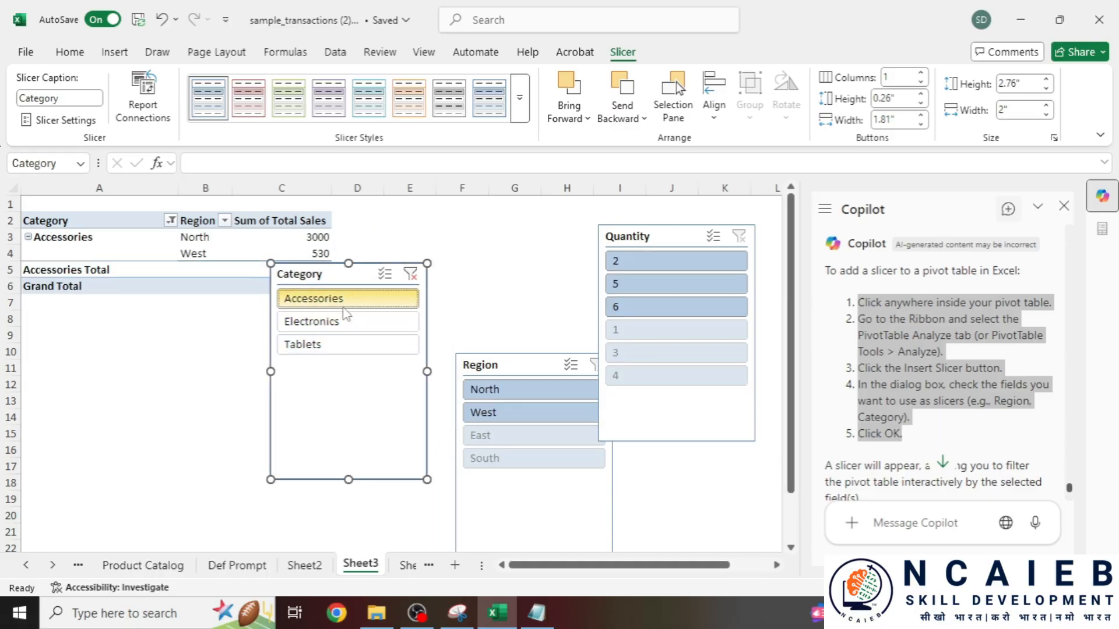
left_click(490, 389)
left_click(633, 265)
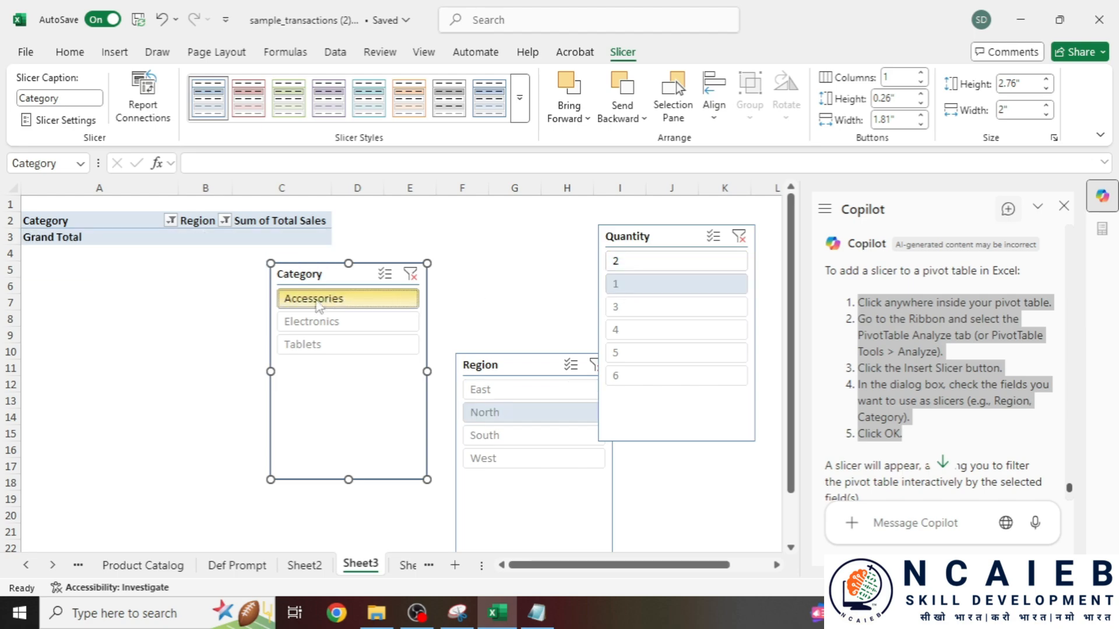
left_click(331, 325)
- Rearrange the Category, Region and Quantity slicers to the left of the sheet
left_click_drag(304, 274, 55, 276)
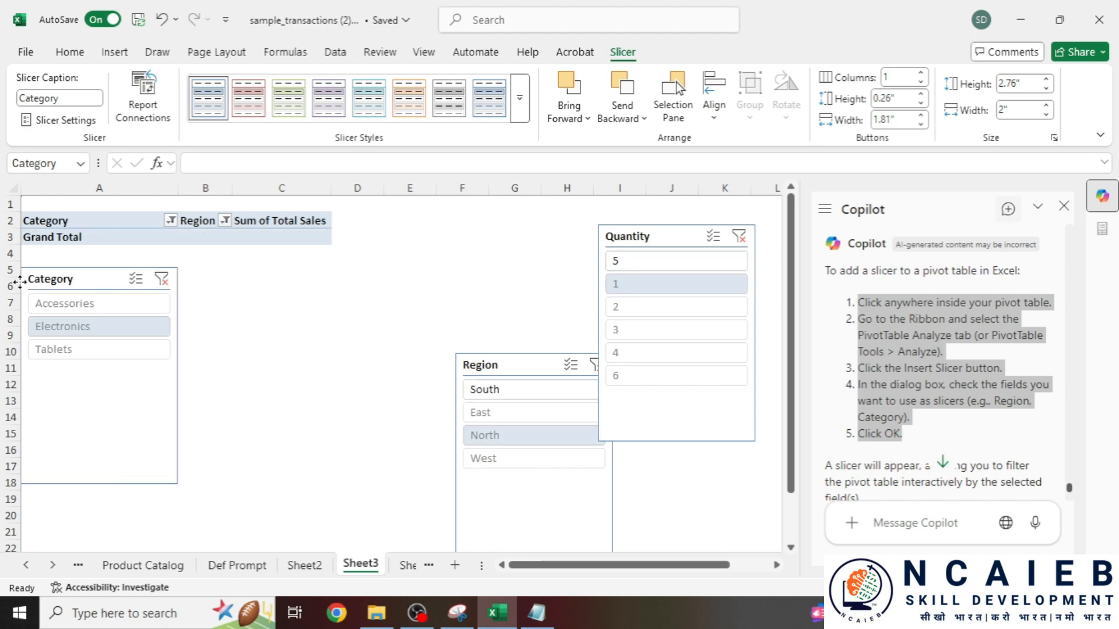
left_click_drag(502, 366, 279, 305)
left_click_drag(664, 238, 505, 264)
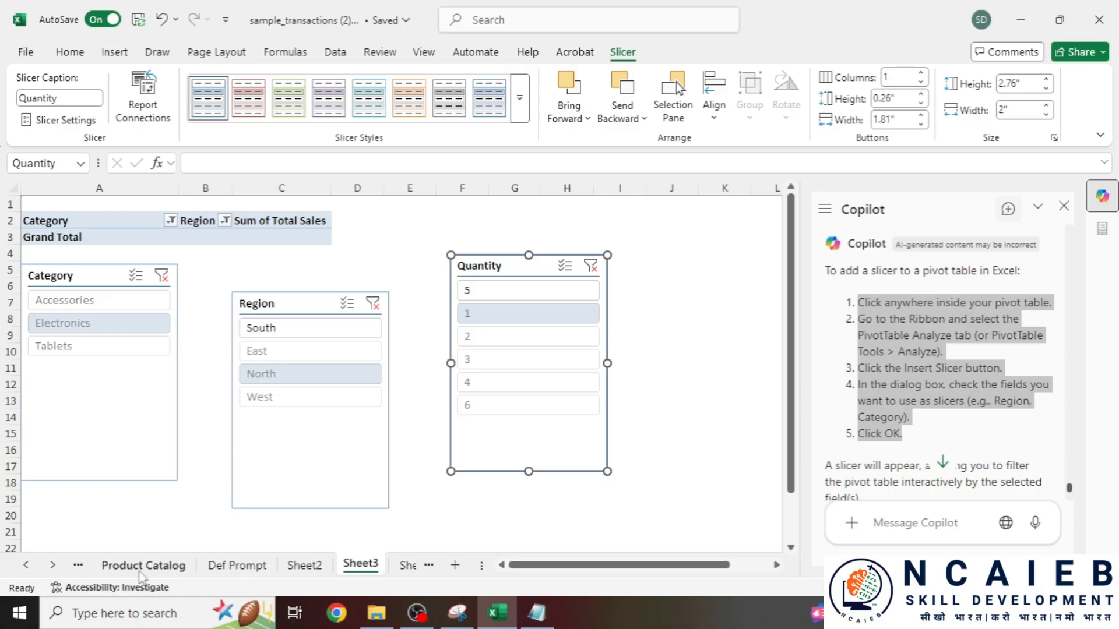
left_click(143, 565)
- Paste the unique-Regions prompt into the Copilot message box, then show the Sales Transactions sheet
scroll(385, 367, "up", 3)
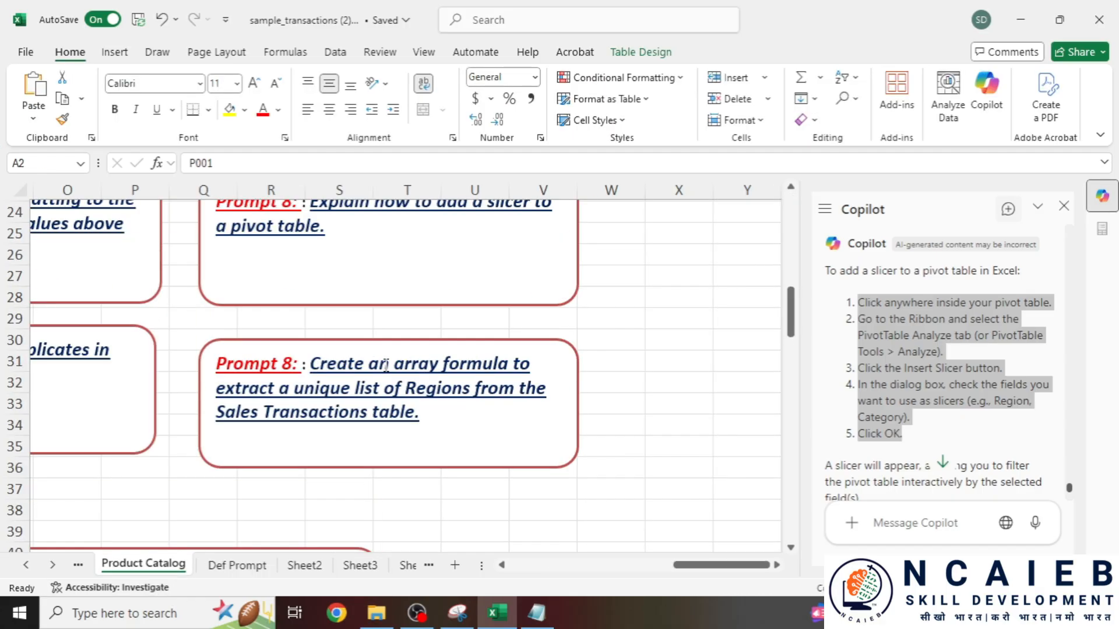
scroll(269, 461, "down", 1)
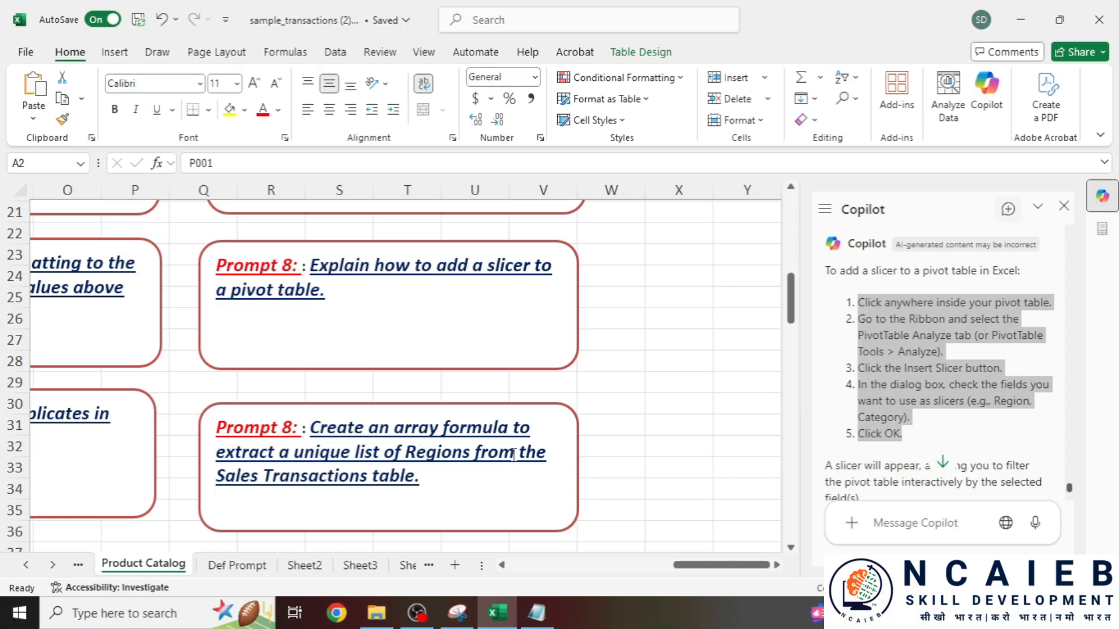
left_click_drag(432, 479, 311, 424)
key("ctrl+c")
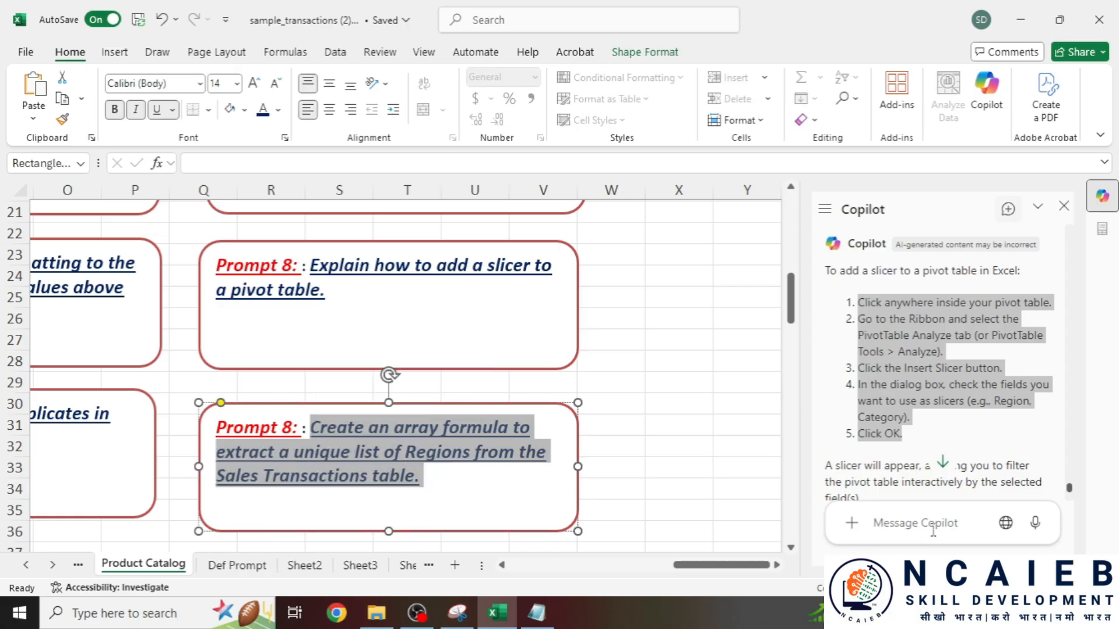
scroll(288, 432, "down", 3)
mouse_move(760, 566)
left_mouse_down()
mouse_move(709, 565)
mouse_move(751, 566)
left_mouse_up()
scroll(433, 362, "up", 2)
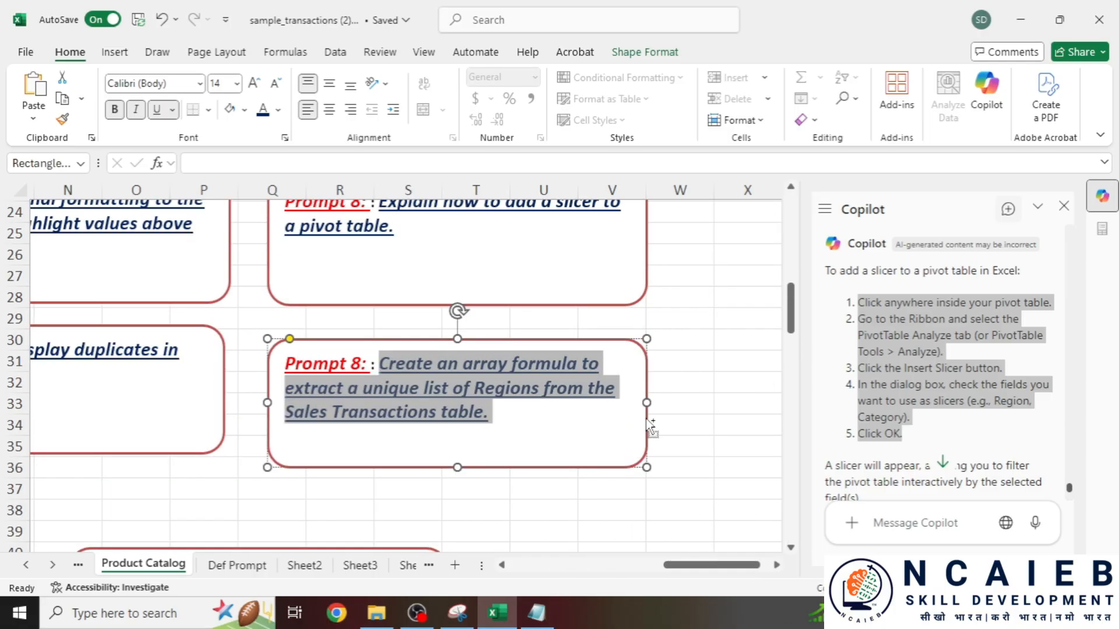
left_click(906, 522)
key("ctrl+v")
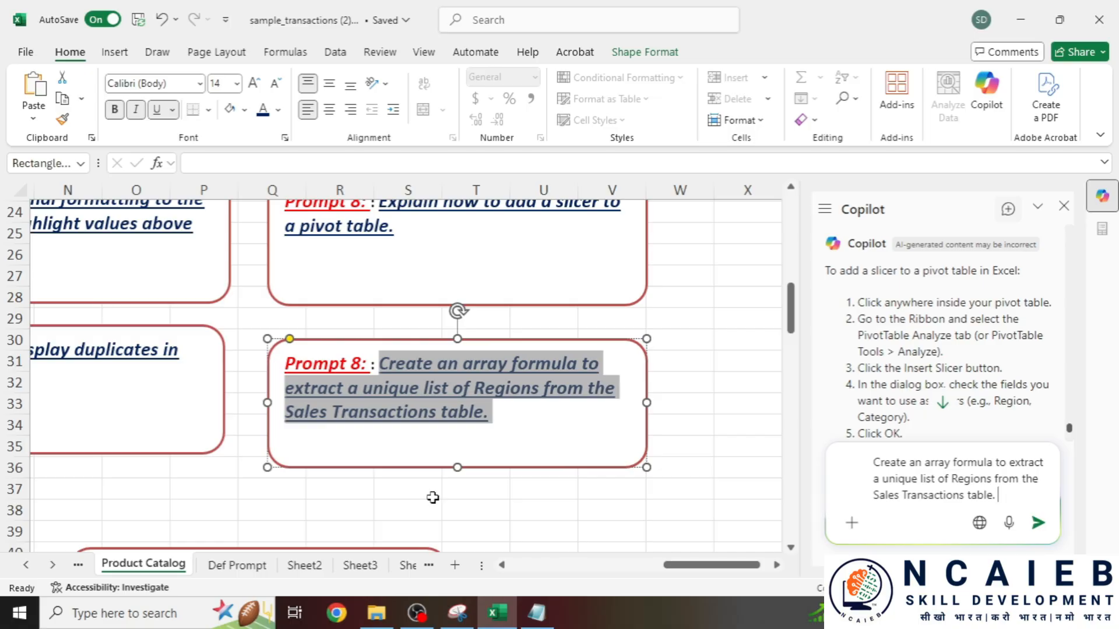
left_click(81, 565)
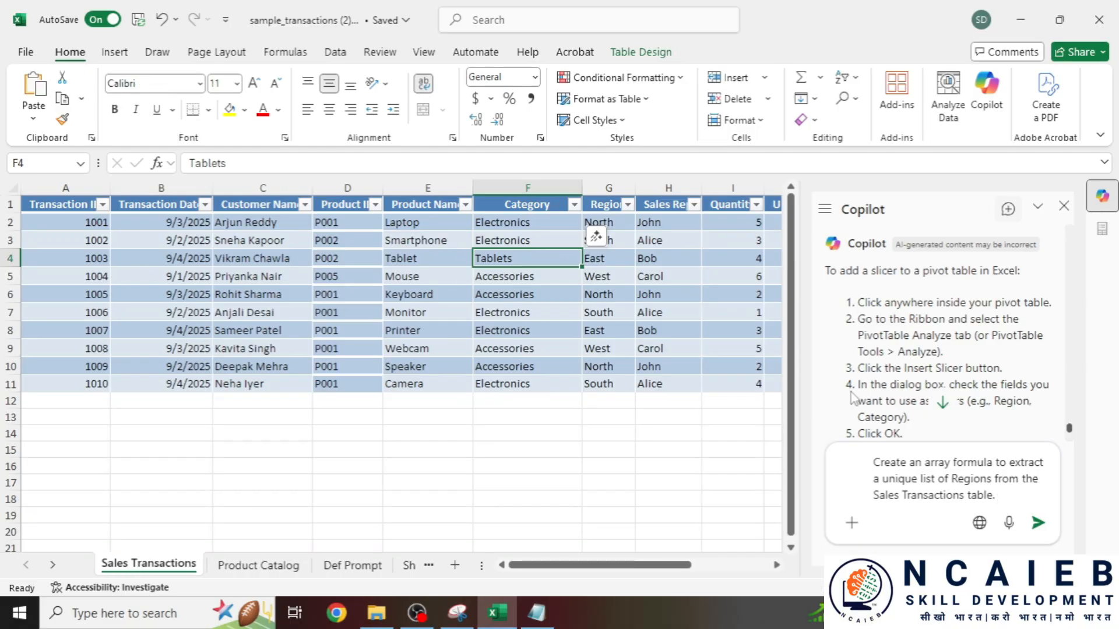
- Send the drafted unique-Regions request to Copilot
left_click_drag(998, 462, 1021, 462)
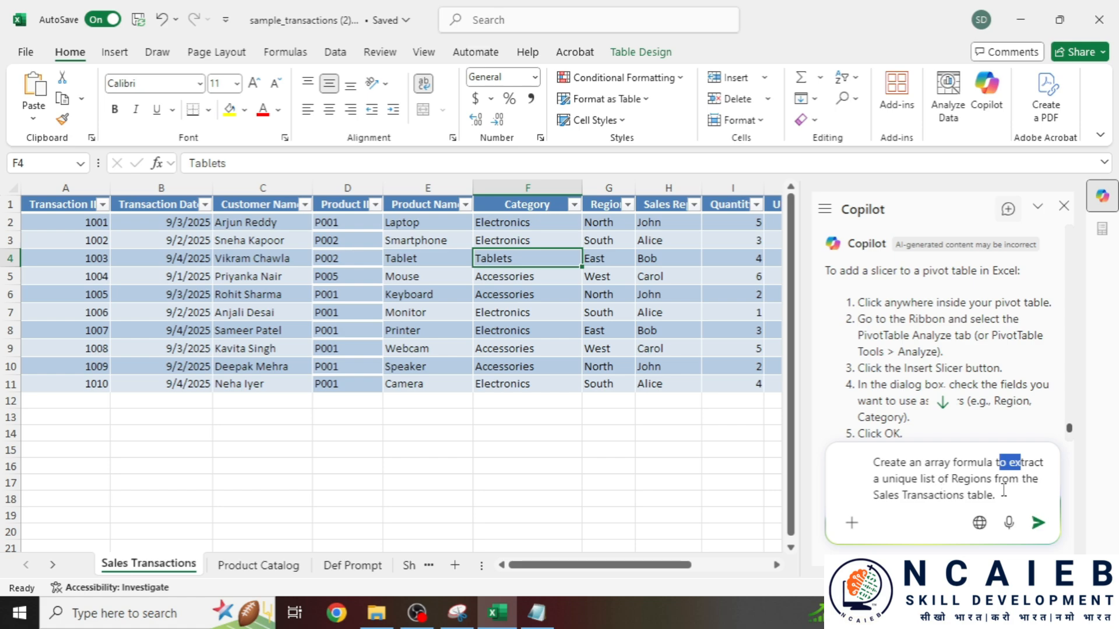
double_click(970, 478)
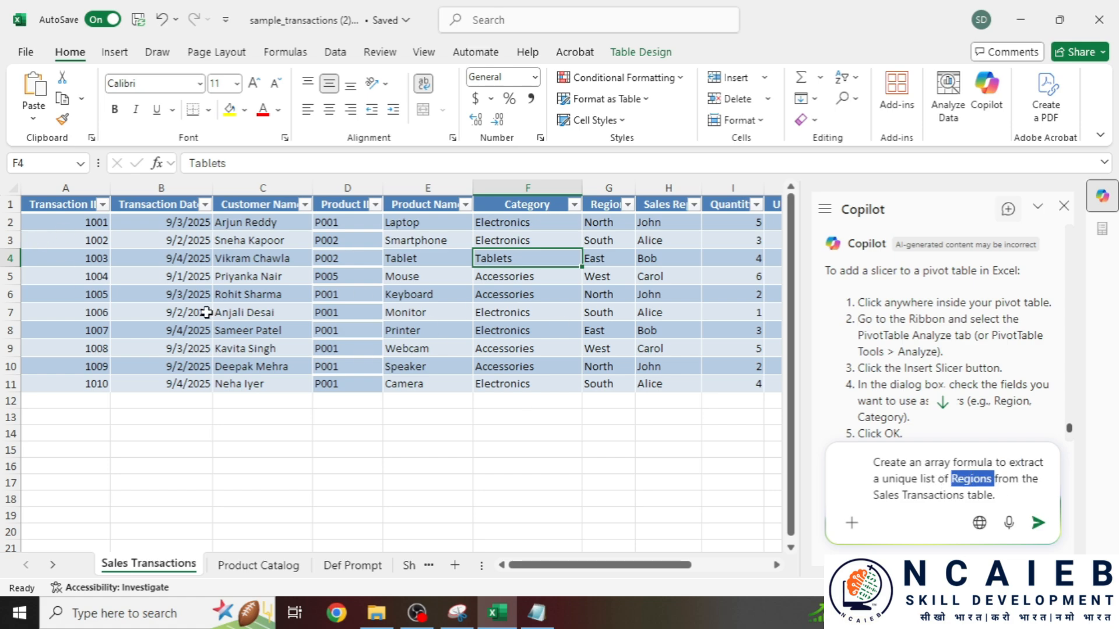
left_click_drag(551, 565, 563, 564)
left_click(560, 276)
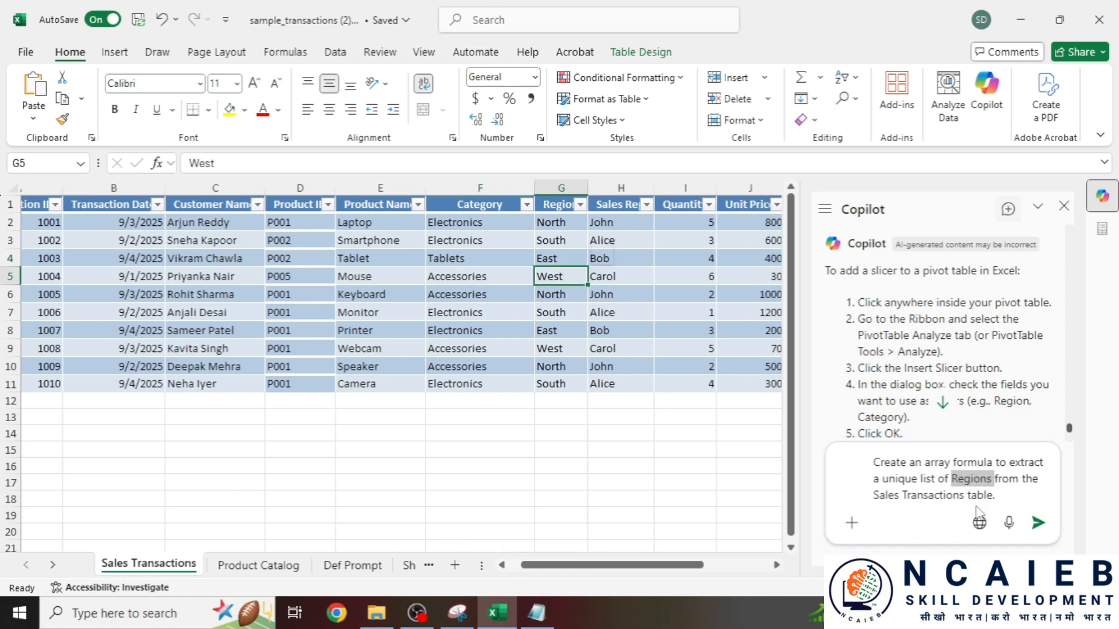
left_click(1043, 536)
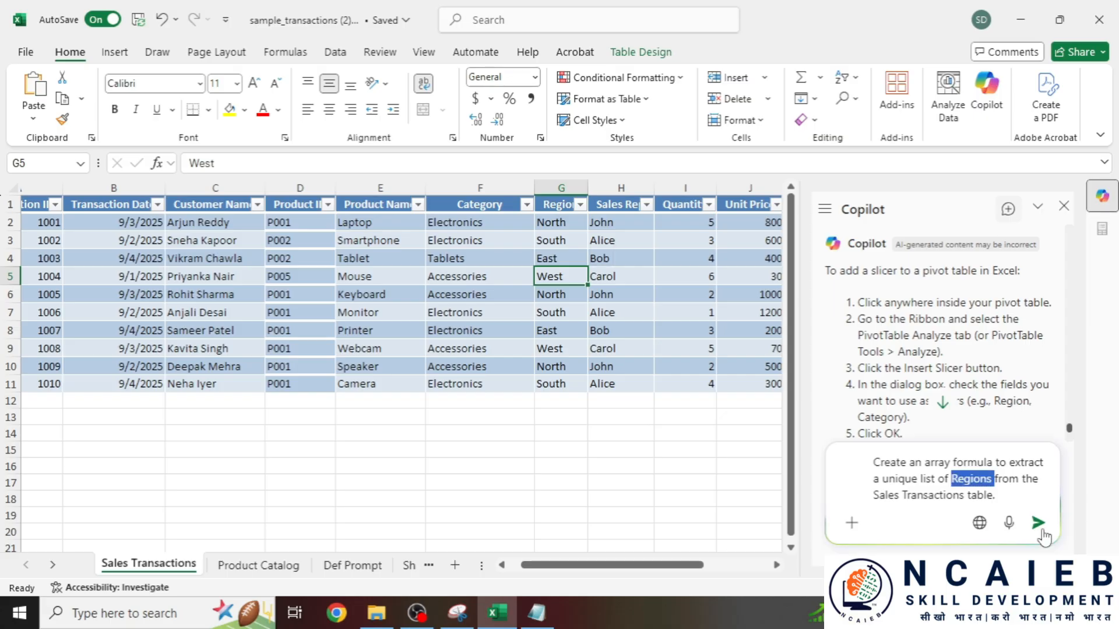
left_click(1042, 532)
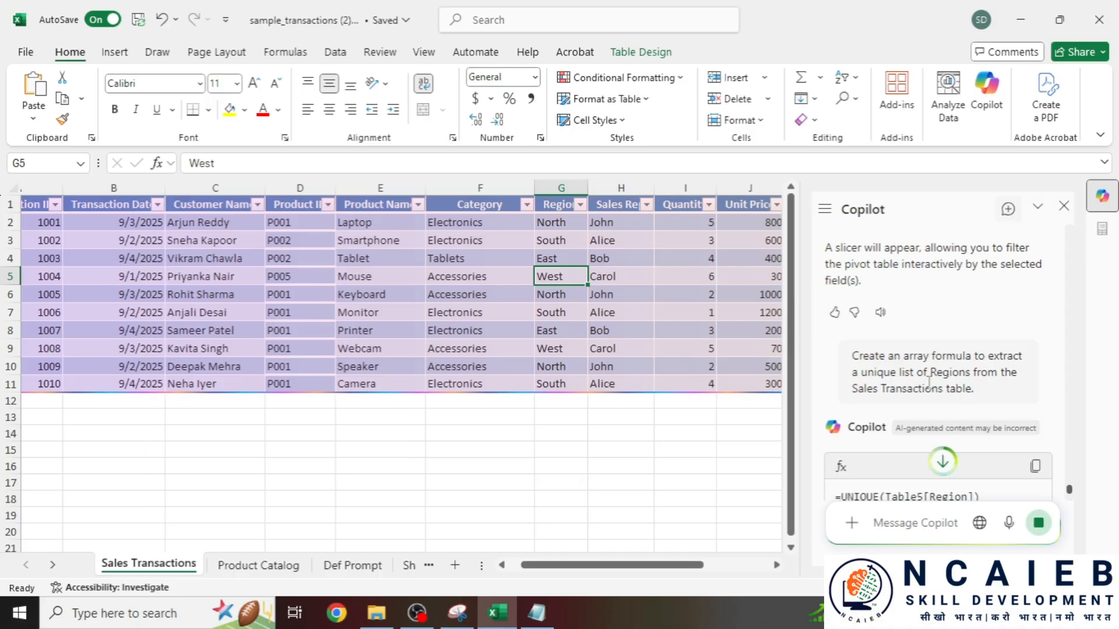
- Paste Copilot's =UNIQUE(Table5[Region]) into E15, spilling North, South, East, West
left_click(1035, 347)
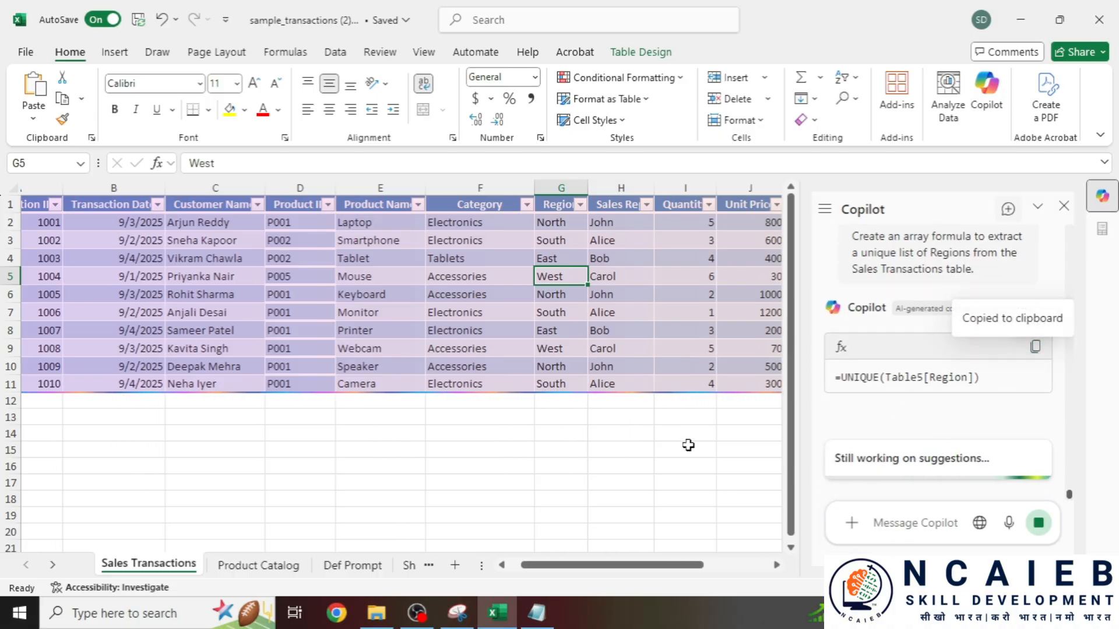
scroll(369, 427, "down", 1)
left_click(423, 401)
key("ctrl+v")
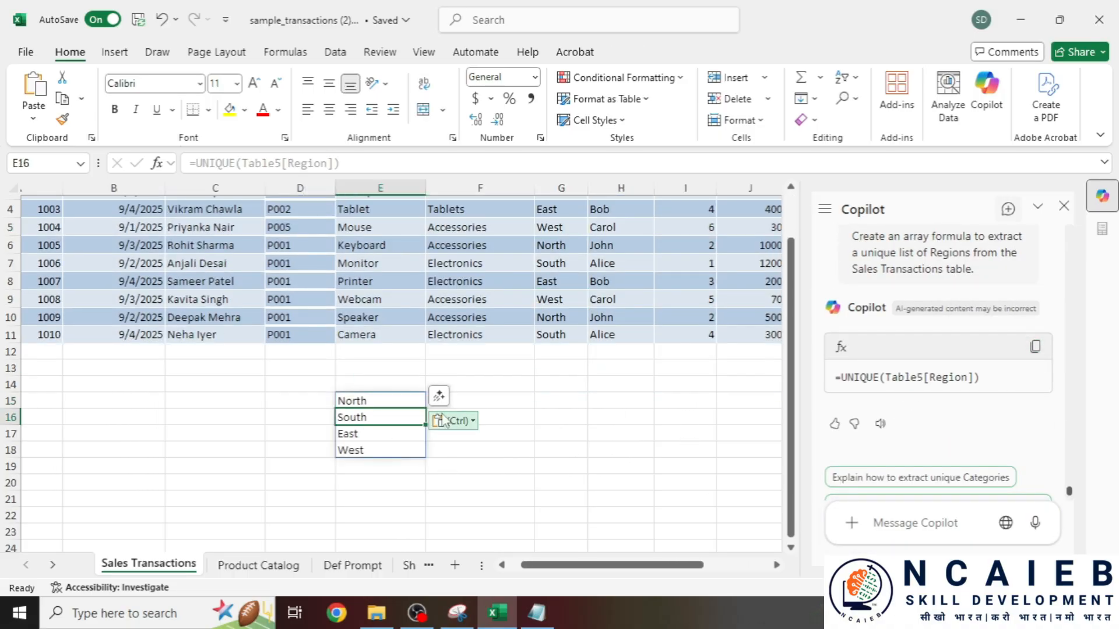
left_click(377, 451)
left_click_drag(386, 399, 390, 446)
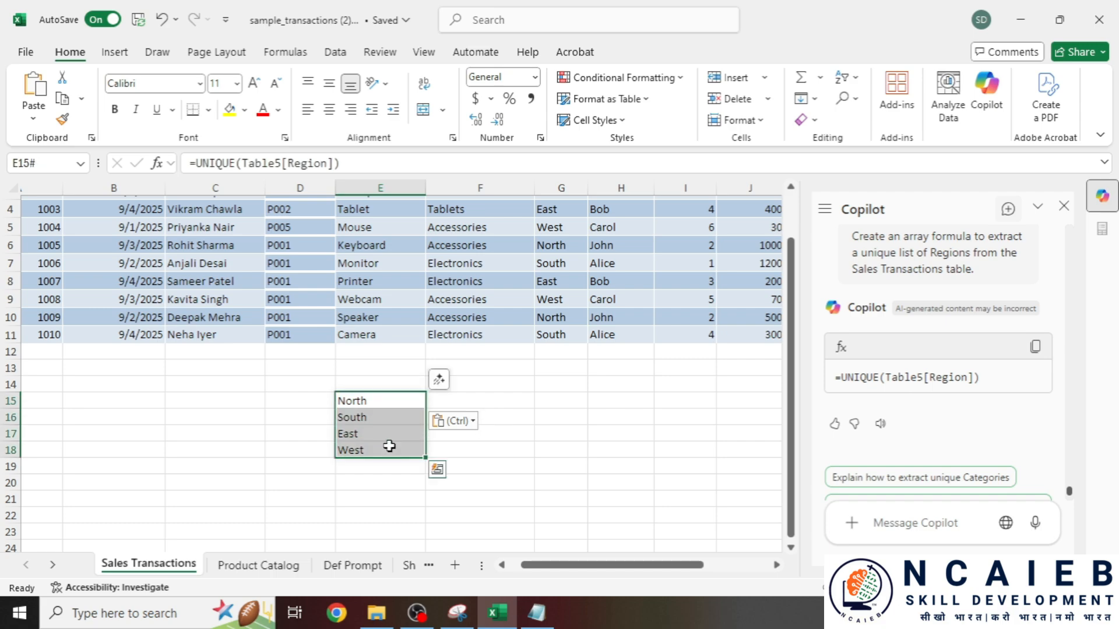
left_click(258, 565)
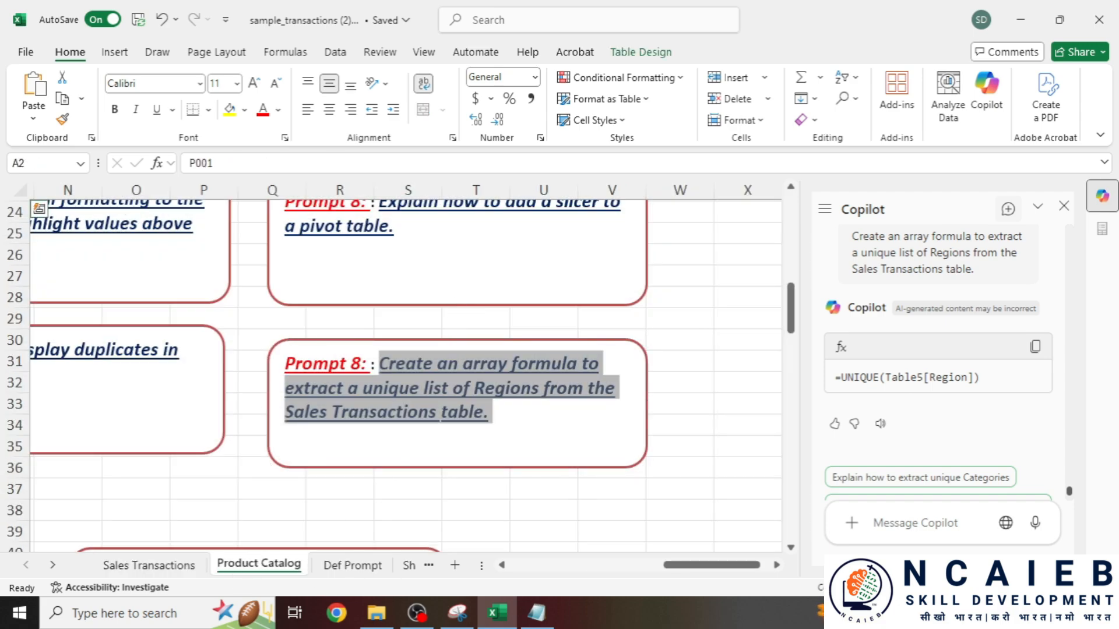
- Send Copilot the Bonus Prompt asking for Sales Transactions insights and 5 Python visuals
scroll(263, 455, "down", 2)
left_click_drag(337, 491, 217, 446)
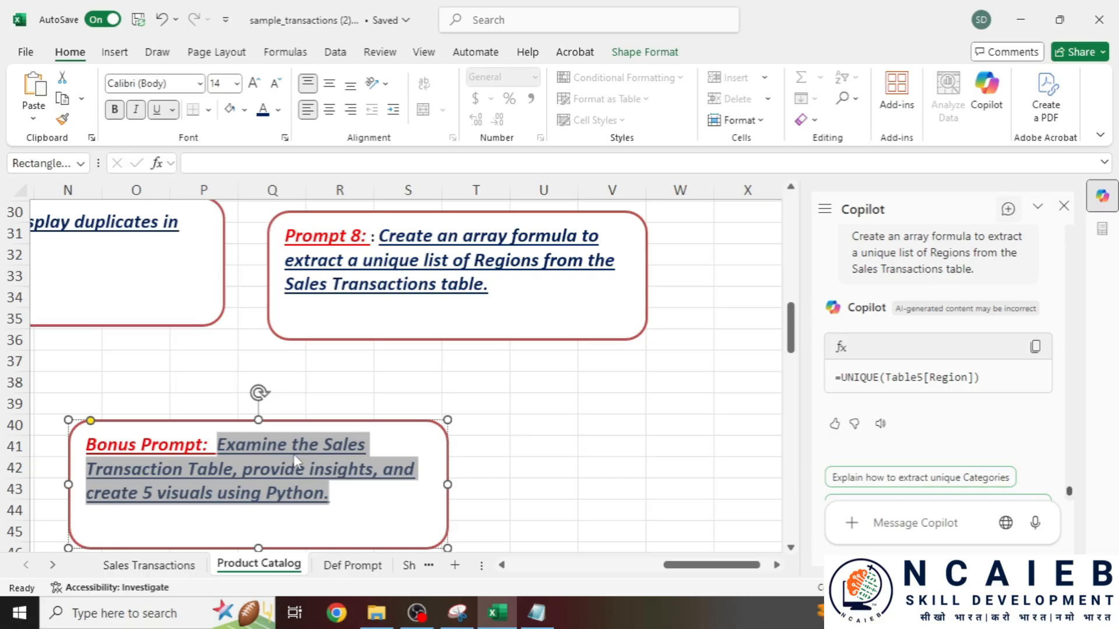
left_click_drag(337, 494, 218, 446)
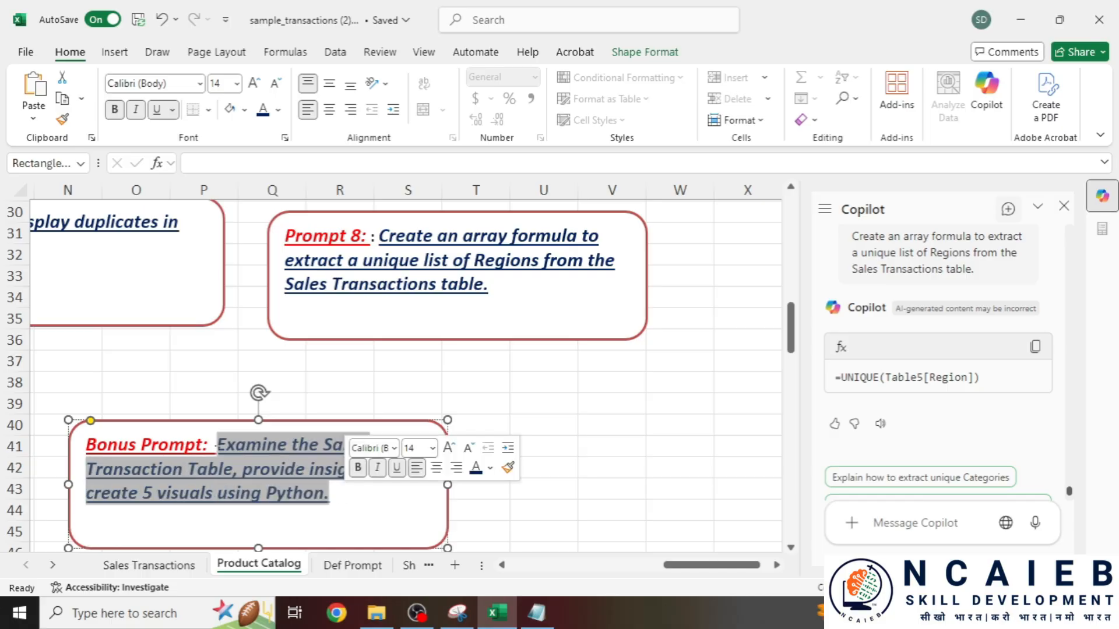
left_click(306, 477)
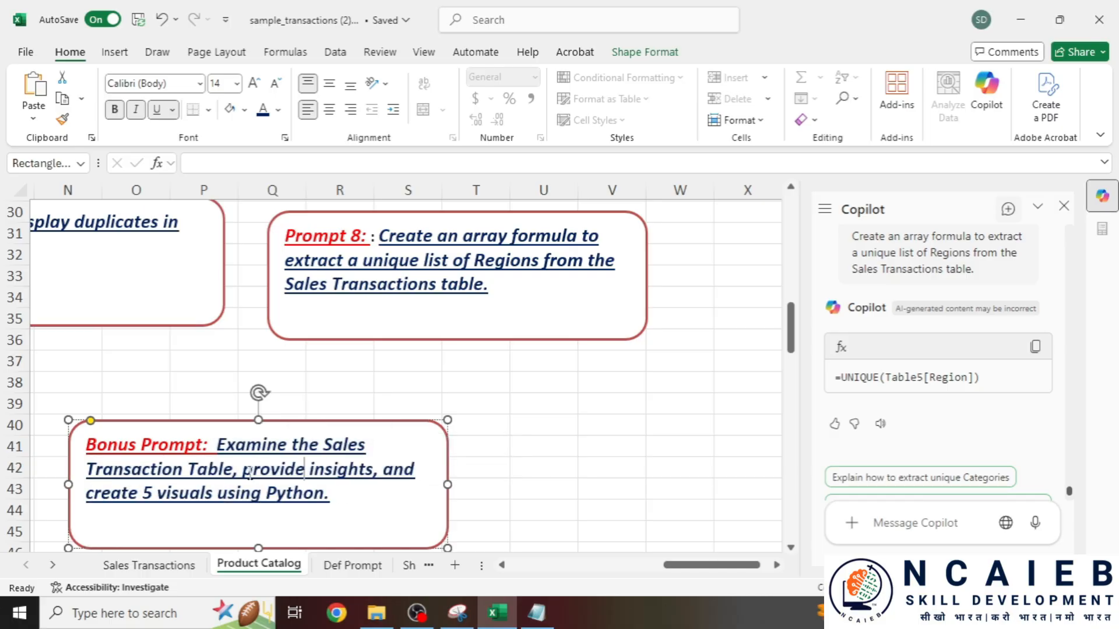
left_click_drag(362, 499, 218, 446)
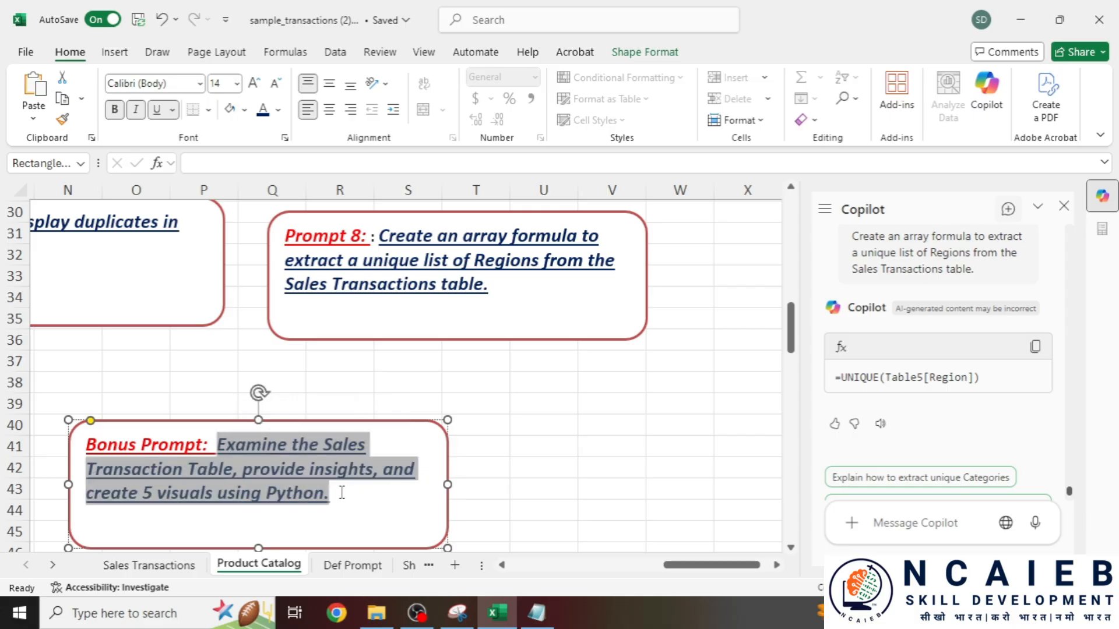
key("ctrl+c")
left_click(932, 522)
key("ctrl+v")
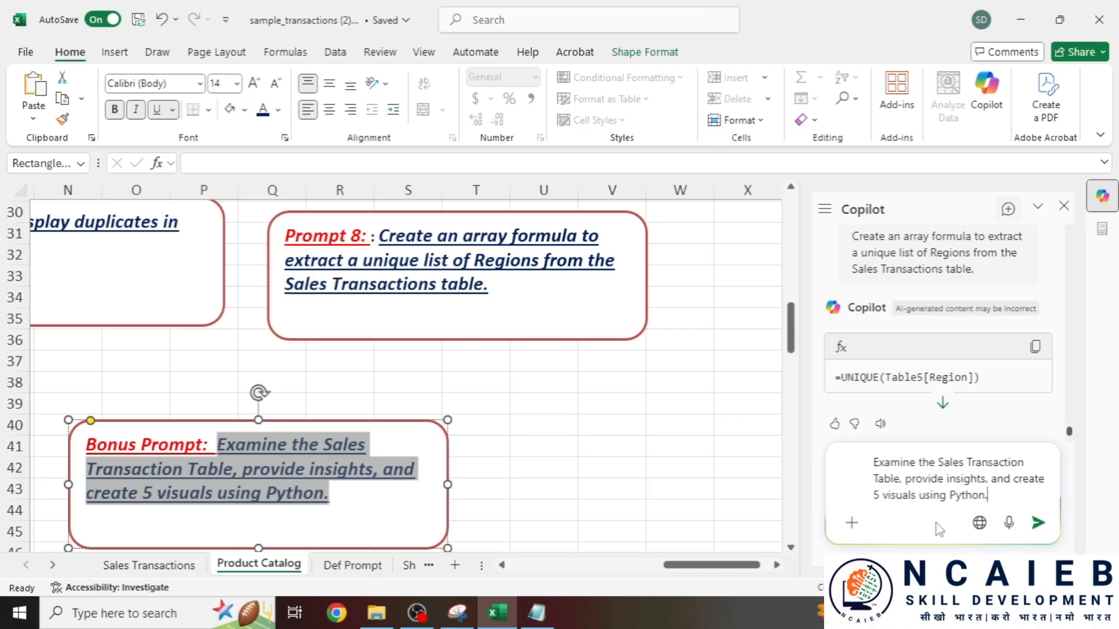
left_click(1038, 524)
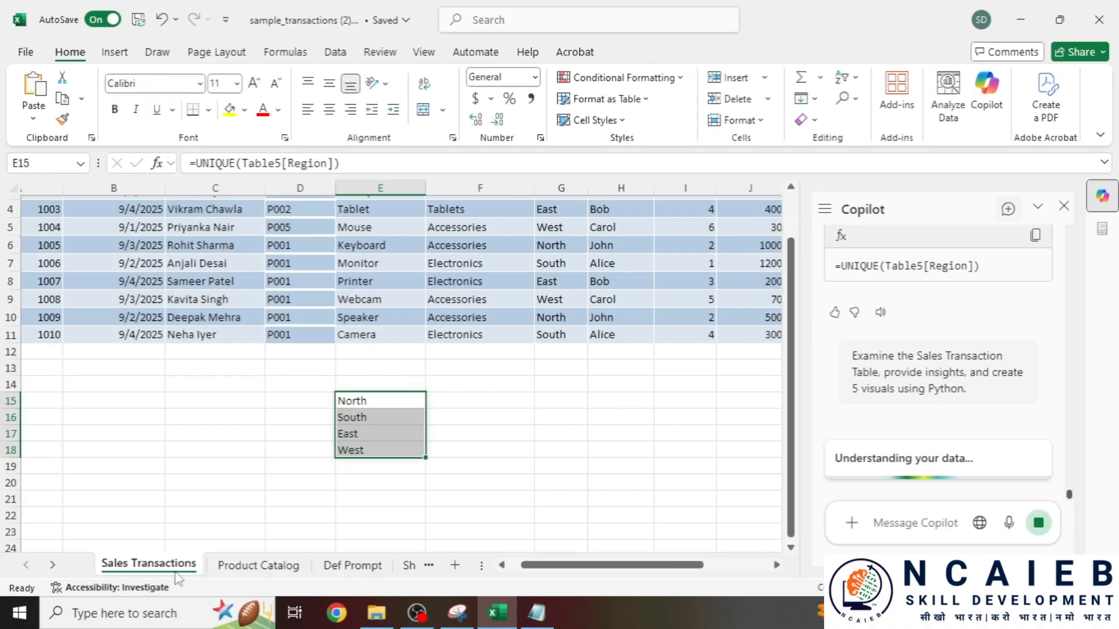
- Select cell H10 and scroll Copilot's reply down to the Total Sales by Category chart
scroll(650, 437, "up", 1)
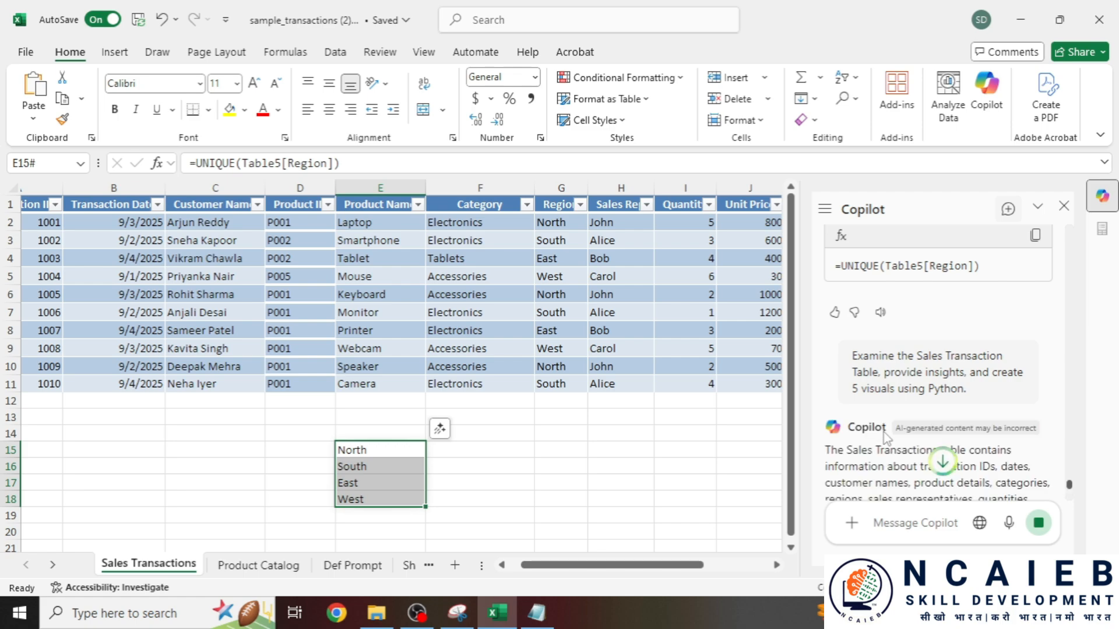
scroll(890, 423, "down", 1)
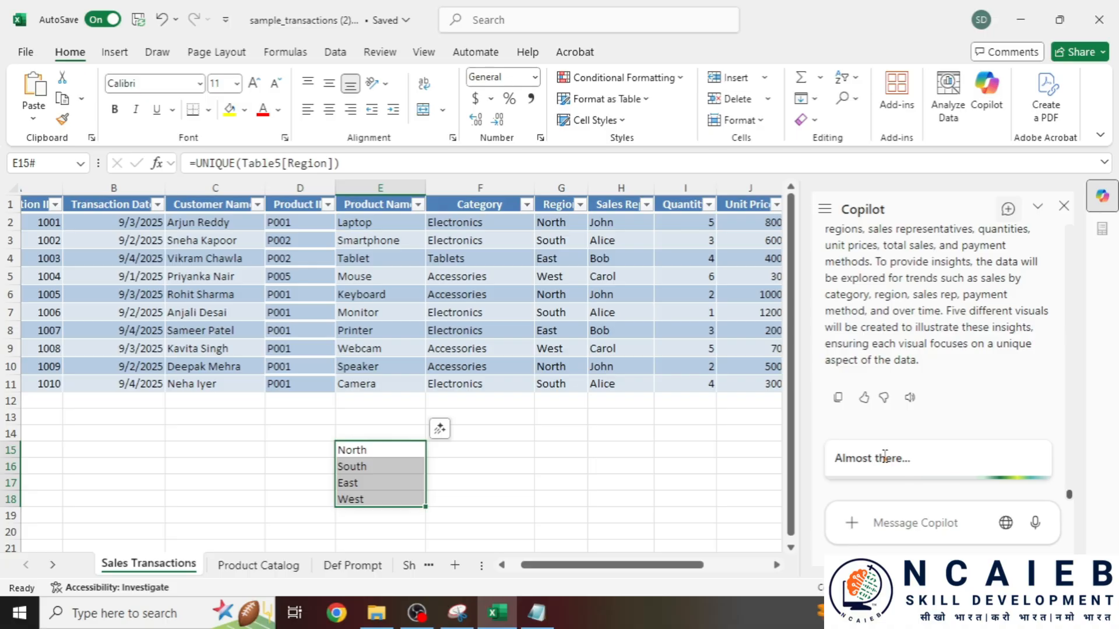
left_click(620, 466)
left_click(601, 361)
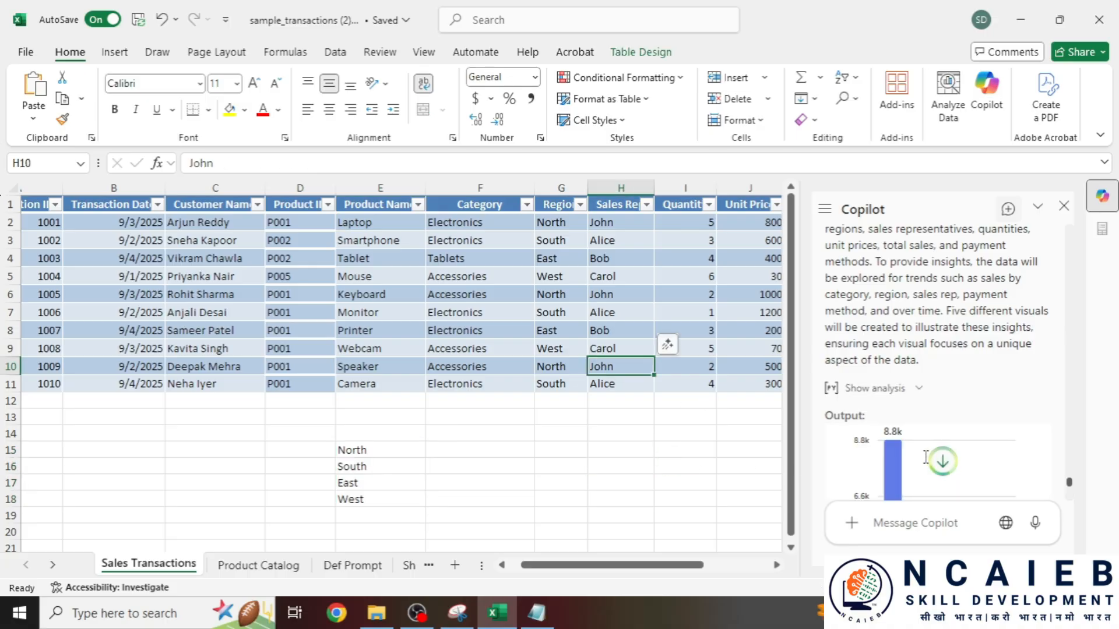
scroll(925, 457, "down", 5)
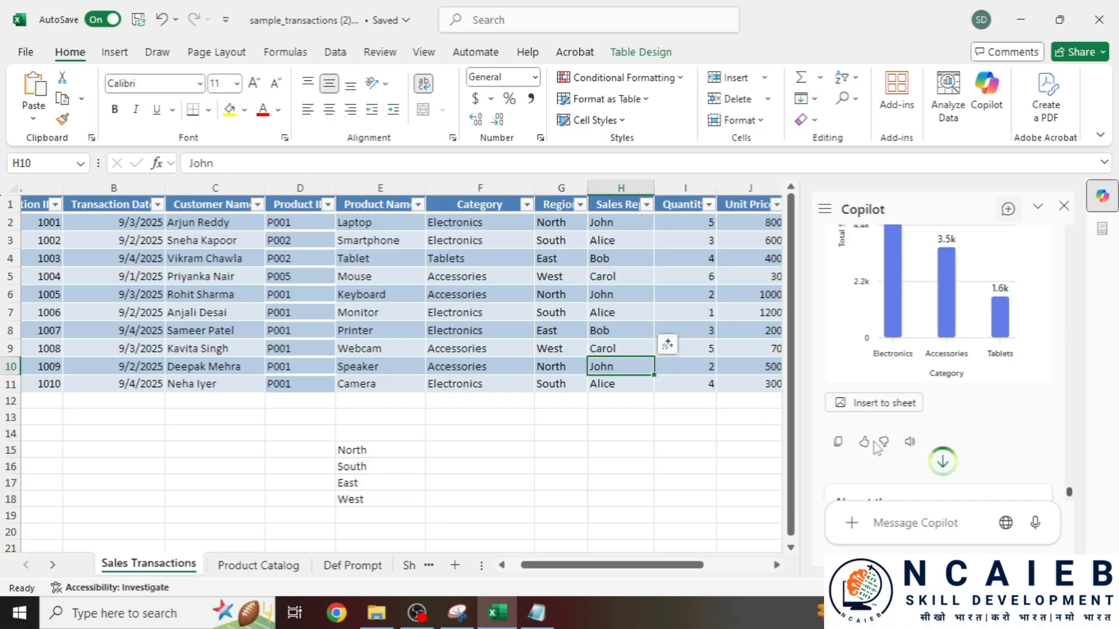
- Insert the Total Sales by Category bar chart and drag it to the left edge below the table
left_click(886, 408)
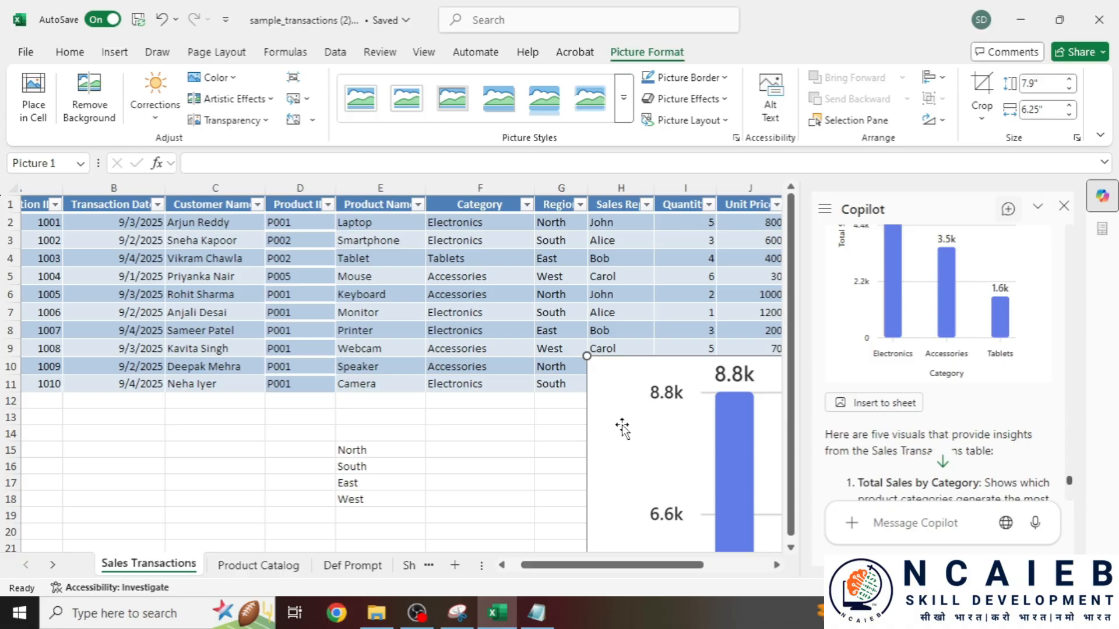
scroll(623, 420, "down", 2)
scroll(651, 511, "down", 2)
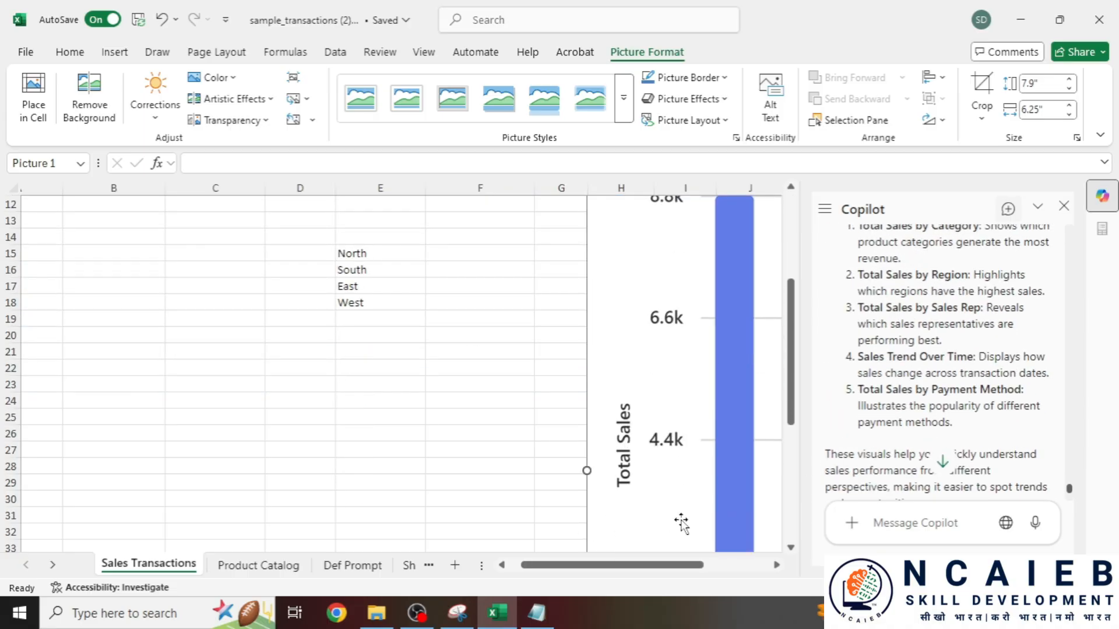
left_click_drag(686, 564, 746, 469)
scroll(682, 449, "down", 5, "ctrl")
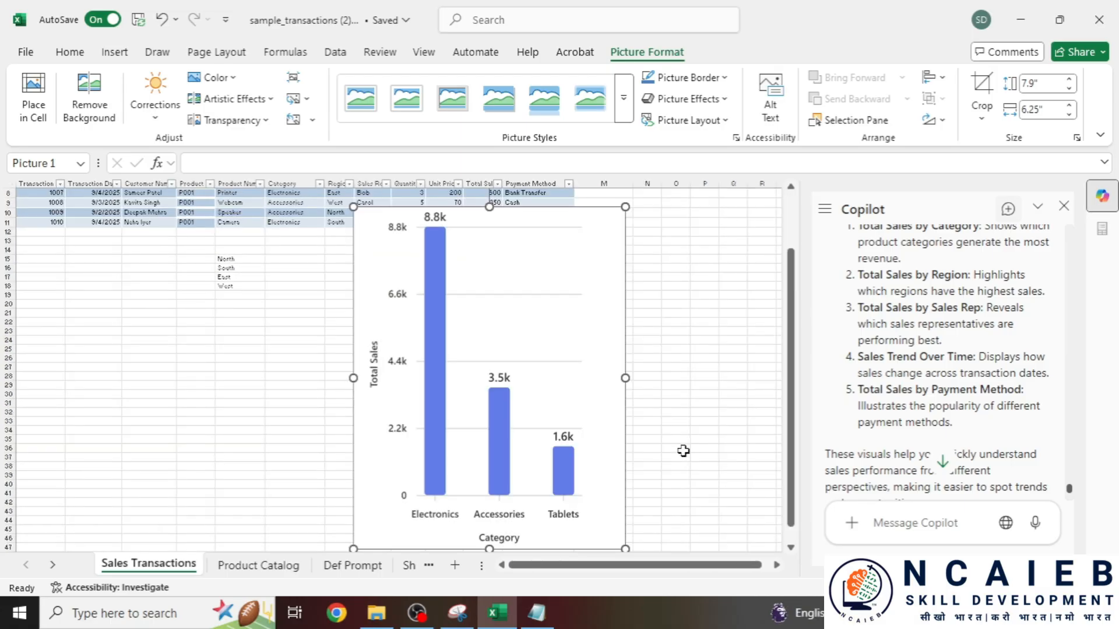
scroll(469, 489, "down", 2)
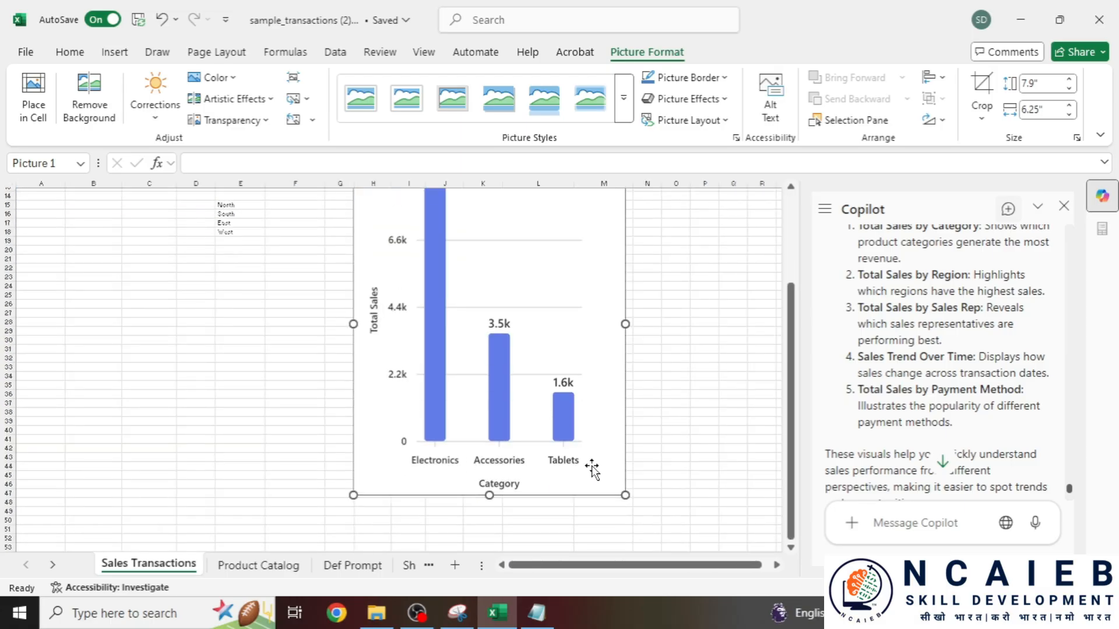
scroll(592, 469, "up", 2)
left_click_drag(556, 281, 208, 303)
scroll(233, 326, "down", 1)
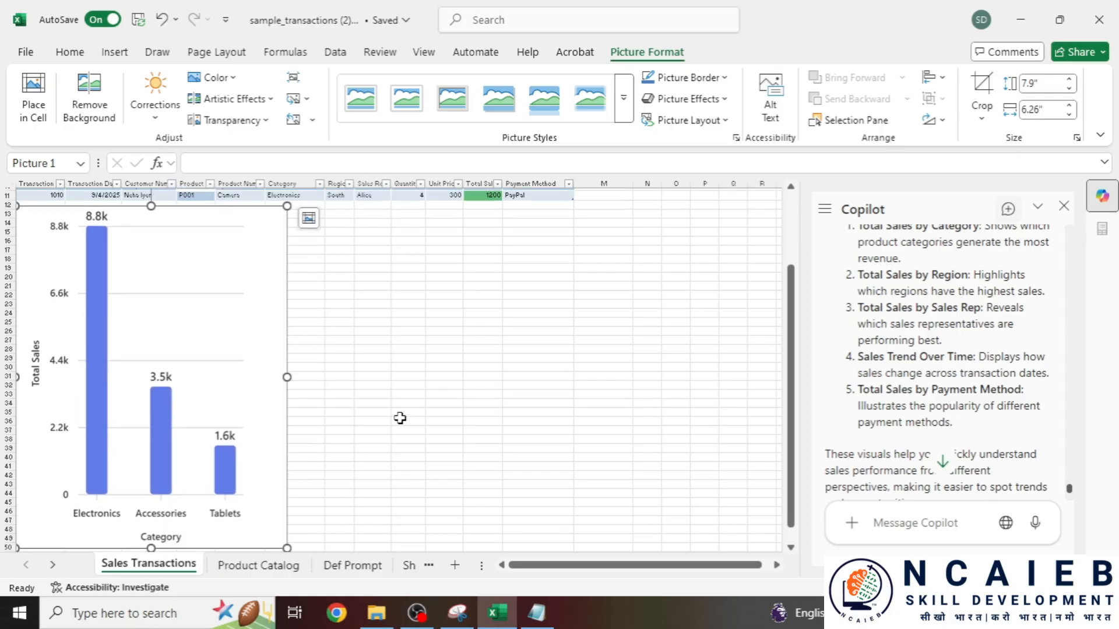